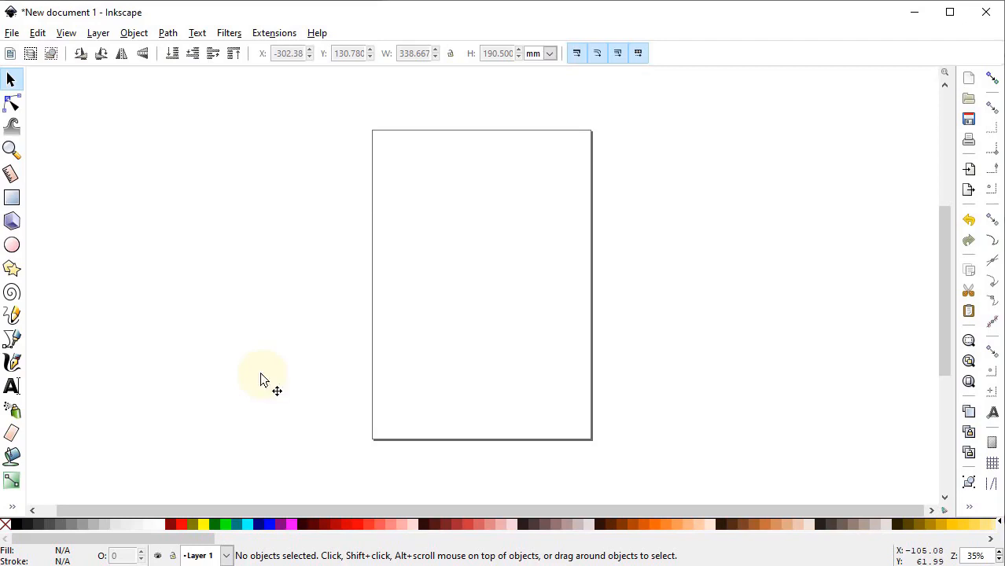
# Step: Set the interface layout to Wide and display the list of interface bars that can be shown or hidden
pyautogui.click(68, 35)
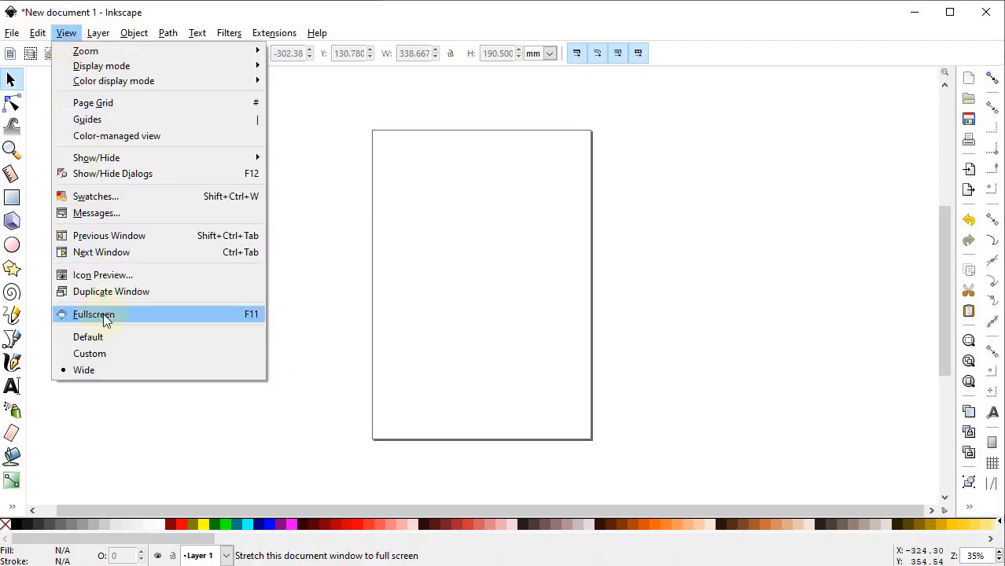
pyautogui.click(107, 366)
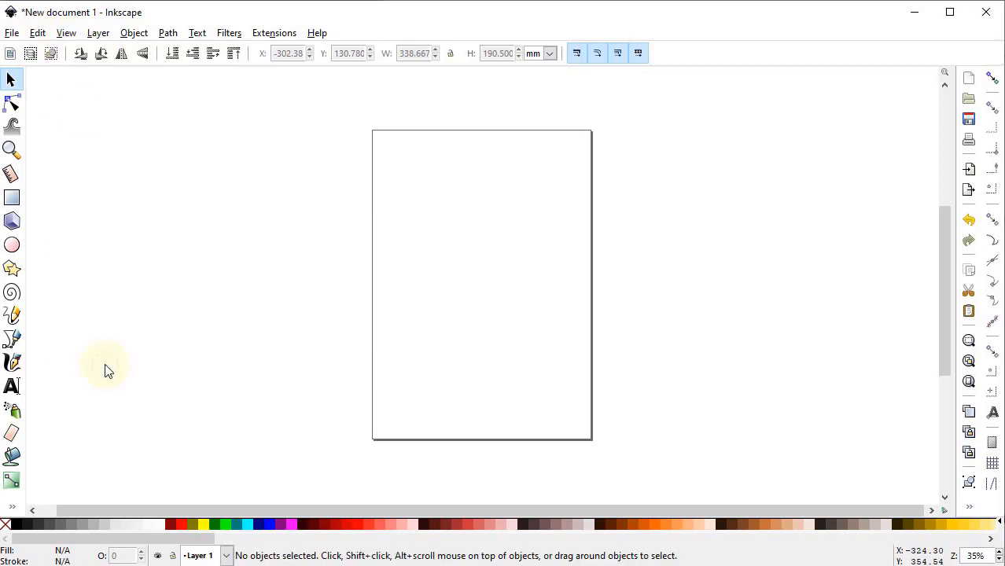
pyautogui.click(66, 35)
pyautogui.moveTo(111, 164)
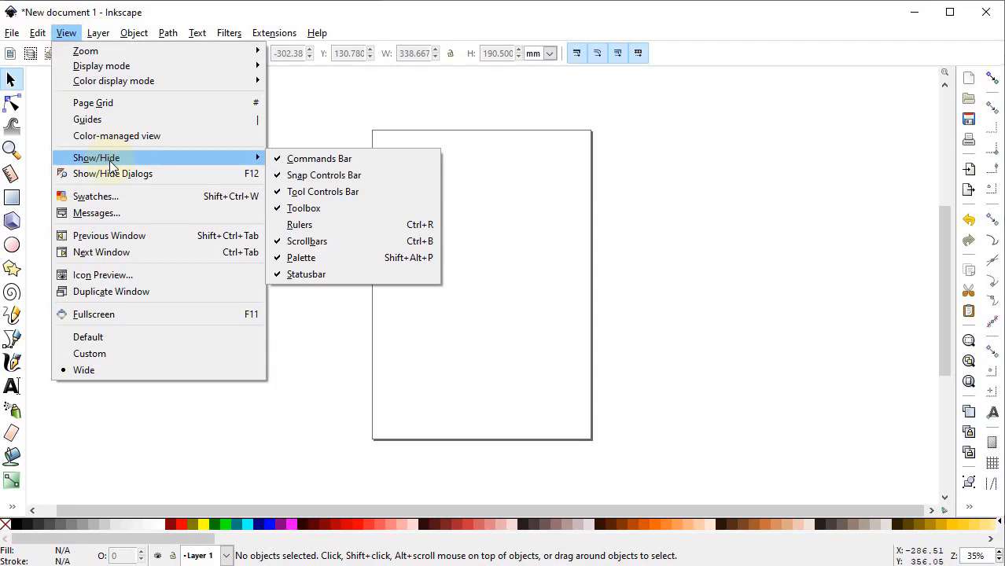
# Step: In the document properties, set the display units and the custom page size units to px
pyautogui.moveTo(12, 33)
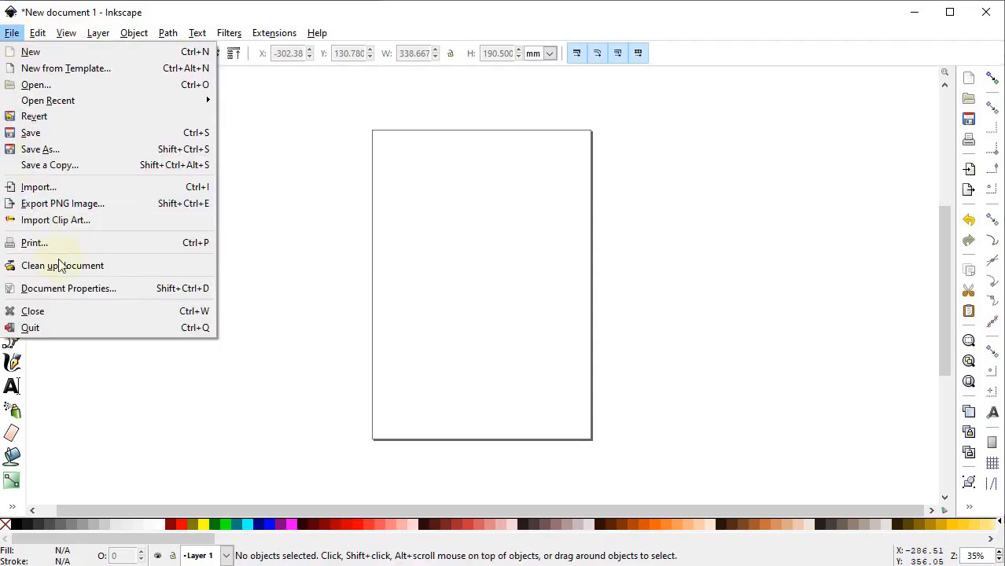
pyautogui.click(67, 290)
pyautogui.moveTo(841, 75); pyautogui.dragTo(322, 22)
pyautogui.click(599, 105)
pyautogui.click(585, 214)
pyautogui.click(585, 220)
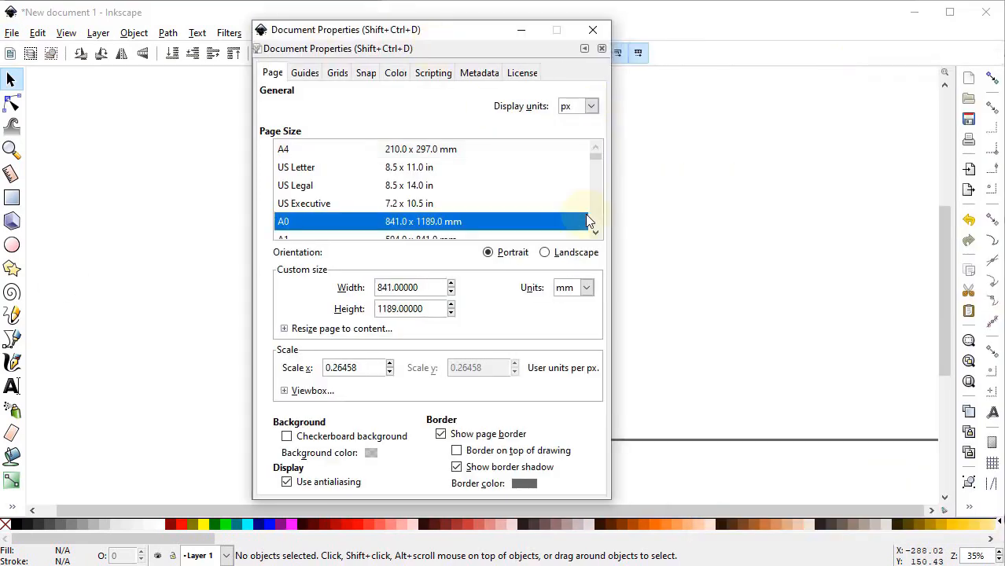
pyautogui.click(585, 287)
pyautogui.click(568, 400)
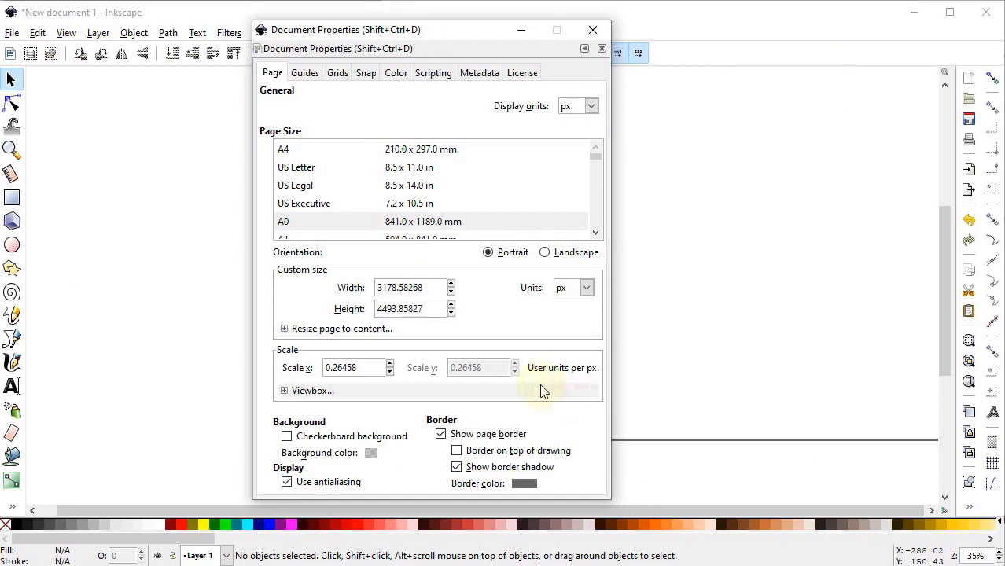
# Step: Set the custom page size to 1280 px wide and 720 px high, and close the document properties
pyautogui.moveTo(424, 288); pyautogui.dragTo(377, 287)
pyautogui.write('1')
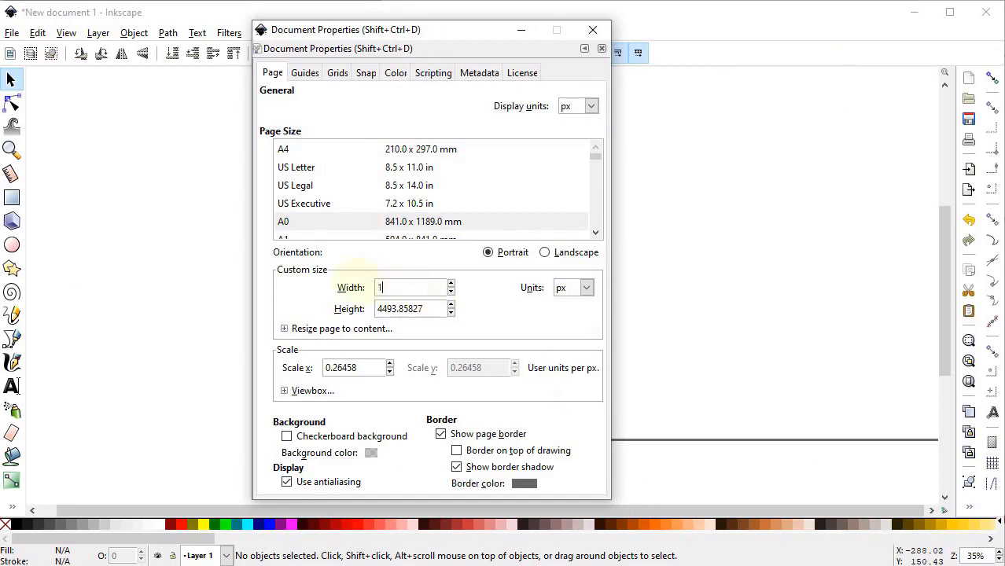
pyautogui.write('280')
pyautogui.press('Tab')
pyautogui.write('720')
pyautogui.press('Return')
pyautogui.click(592, 29)
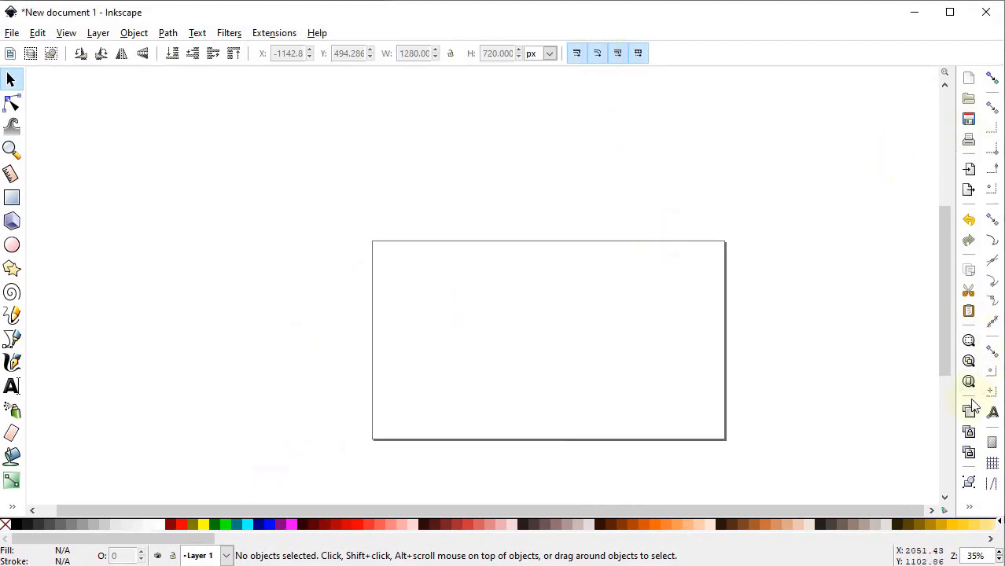
# Step: Open the Align and Distribute and Fill and Stroke dialogs, and fit the page in the view
pyautogui.click(969, 507)
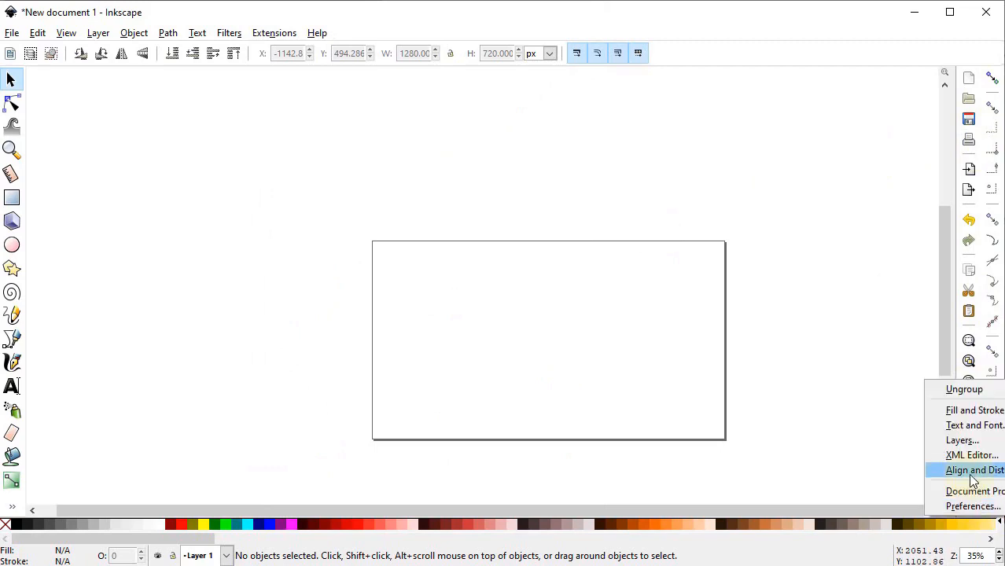
pyautogui.click(973, 476)
pyautogui.click(970, 509)
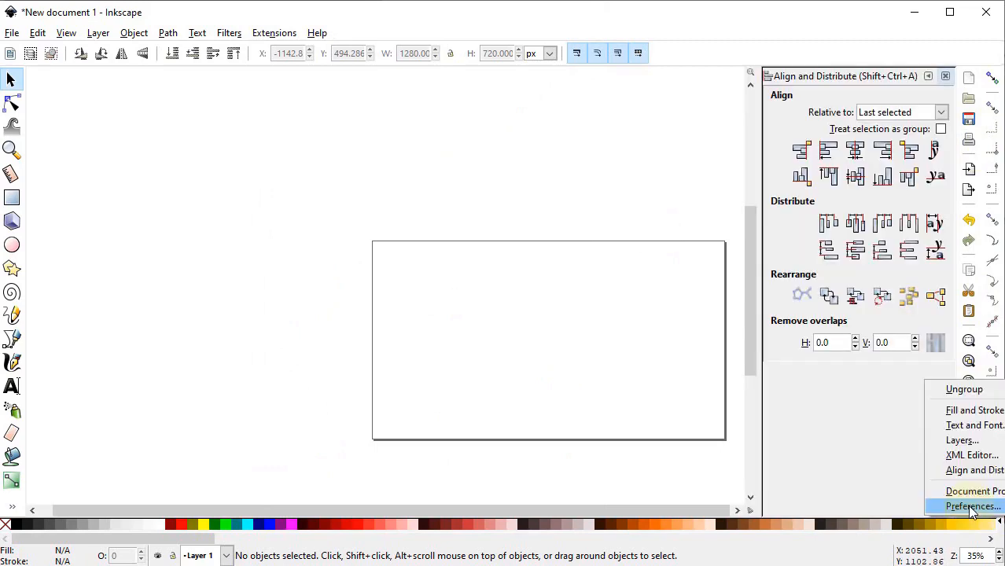
pyautogui.click(974, 410)
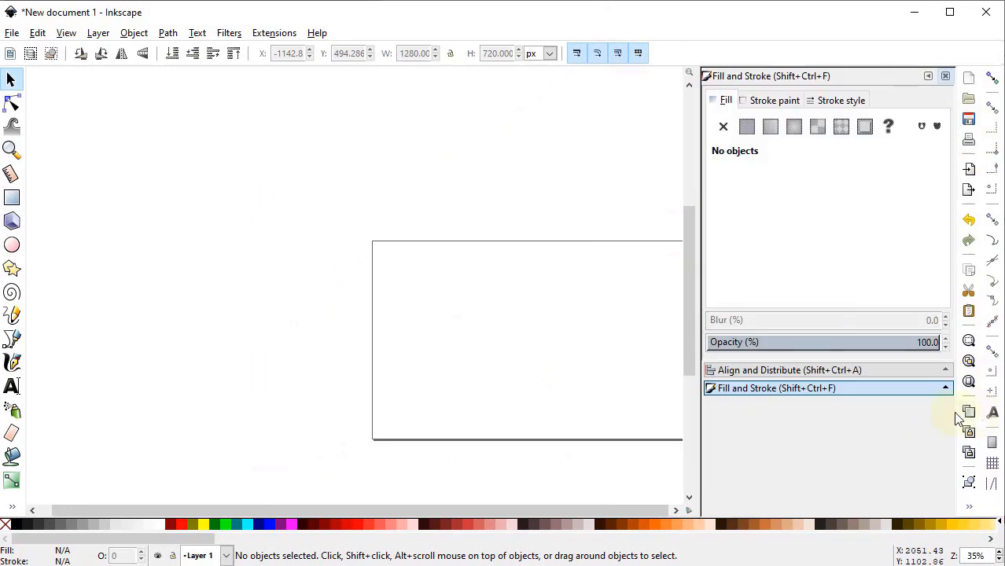
pyautogui.click(968, 387)
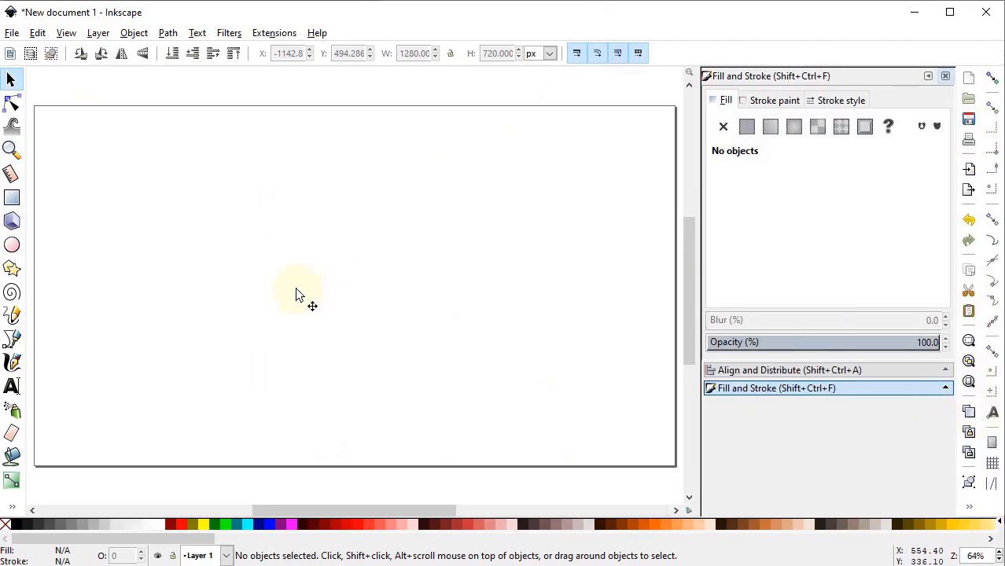
# Step: Import the sketch image 1.png from the Rough Data folder into the document
pyautogui.click(11, 33)
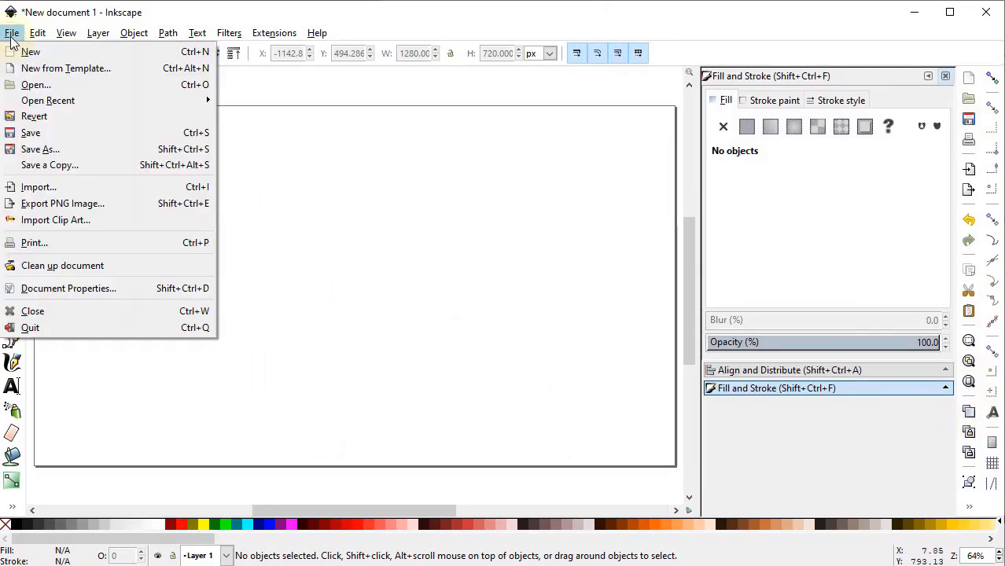
pyautogui.click(43, 189)
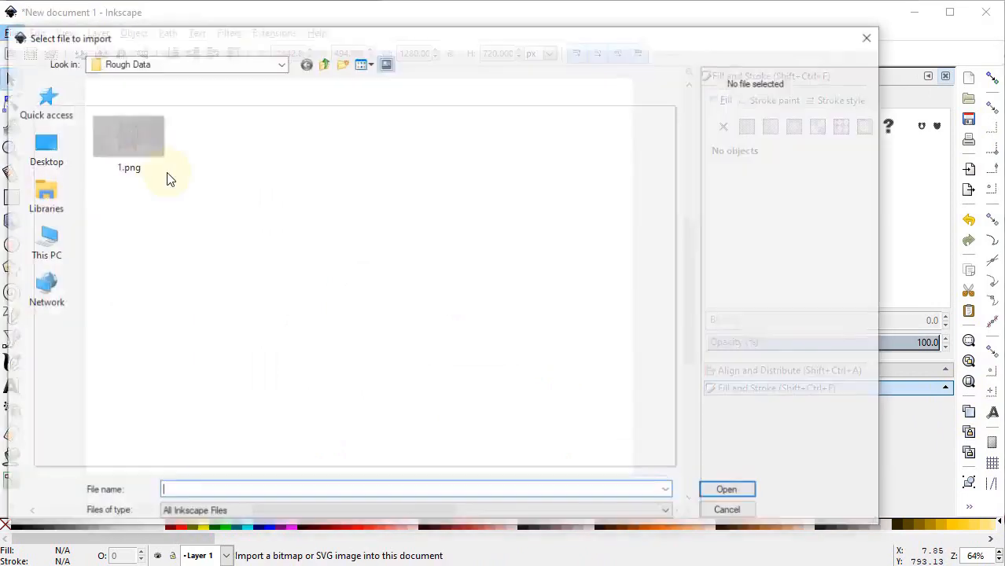
pyautogui.doubleClick(138, 155)
pyautogui.click(970, 382)
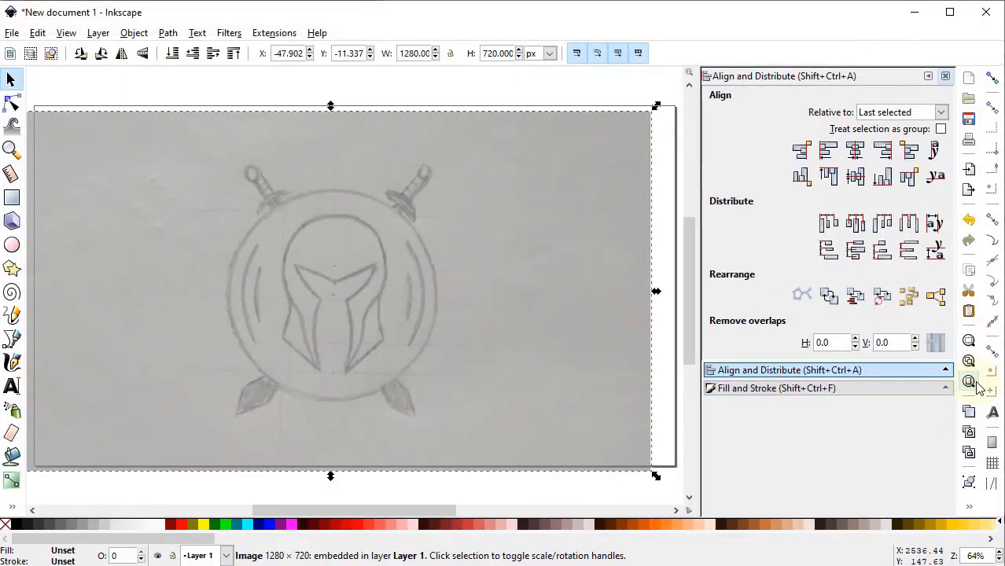
# Step: Centre the imported sketch horizontally and vertically relative to the page
pyautogui.click(744, 370)
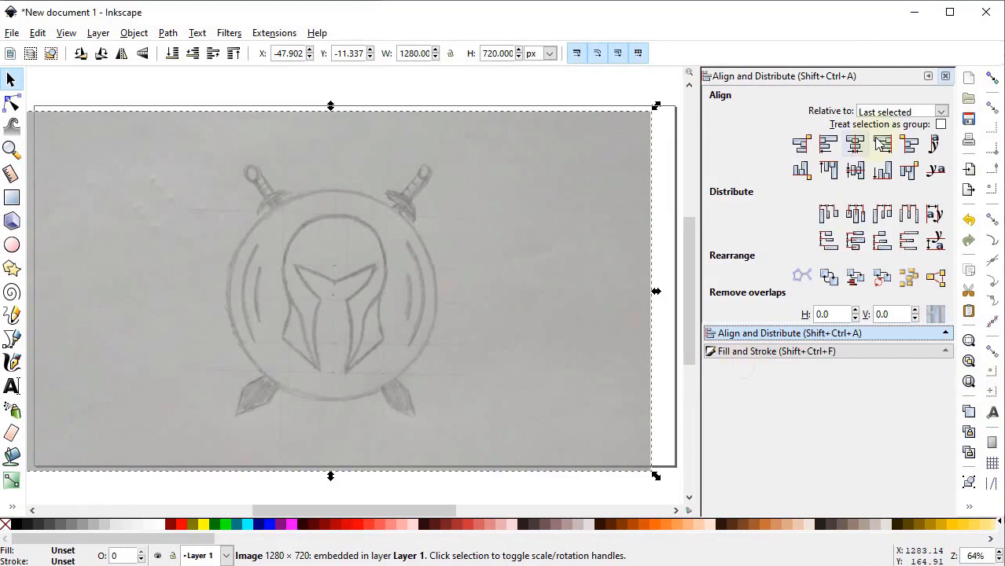
pyautogui.click(940, 112)
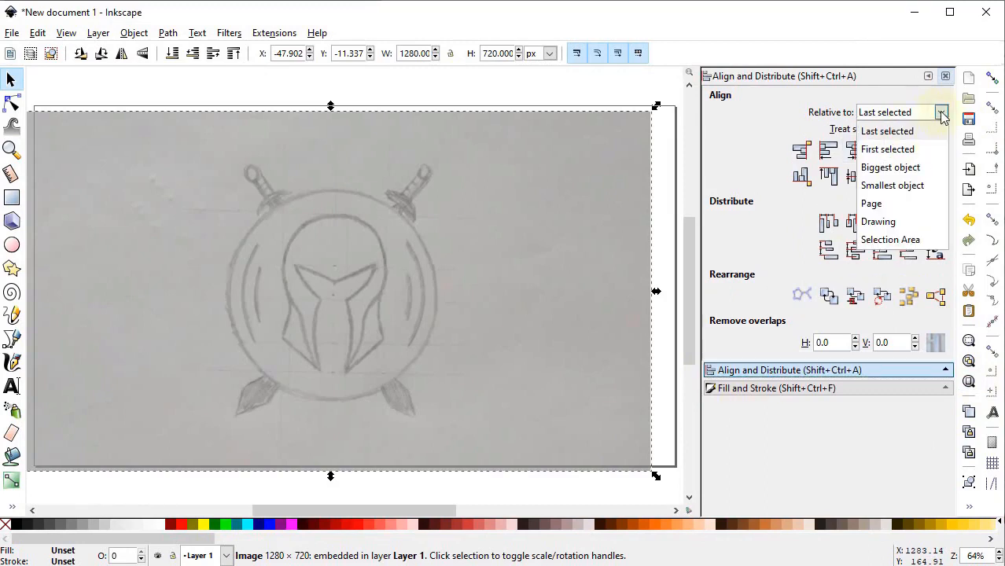
pyautogui.click(871, 204)
pyautogui.click(856, 150)
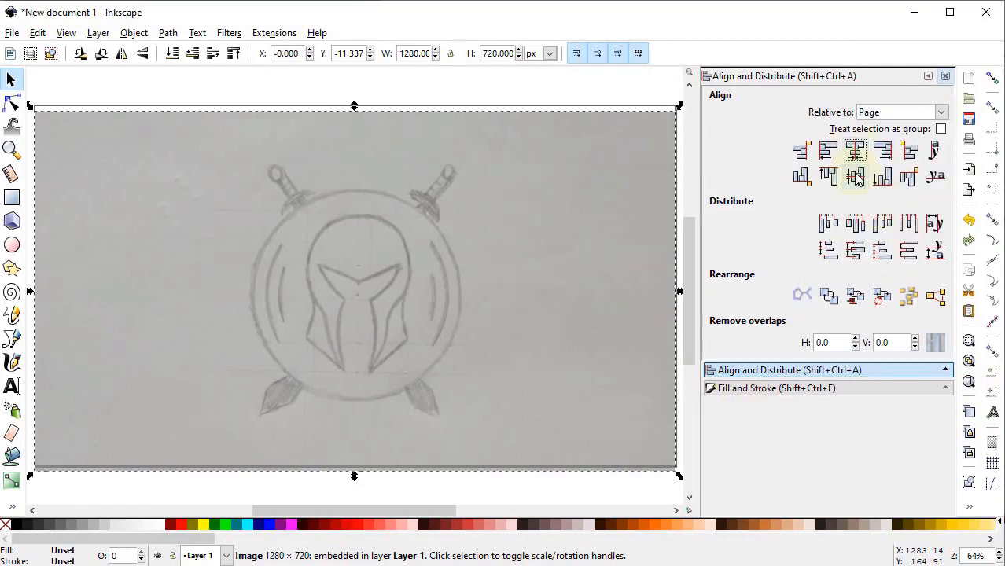
pyautogui.click(857, 177)
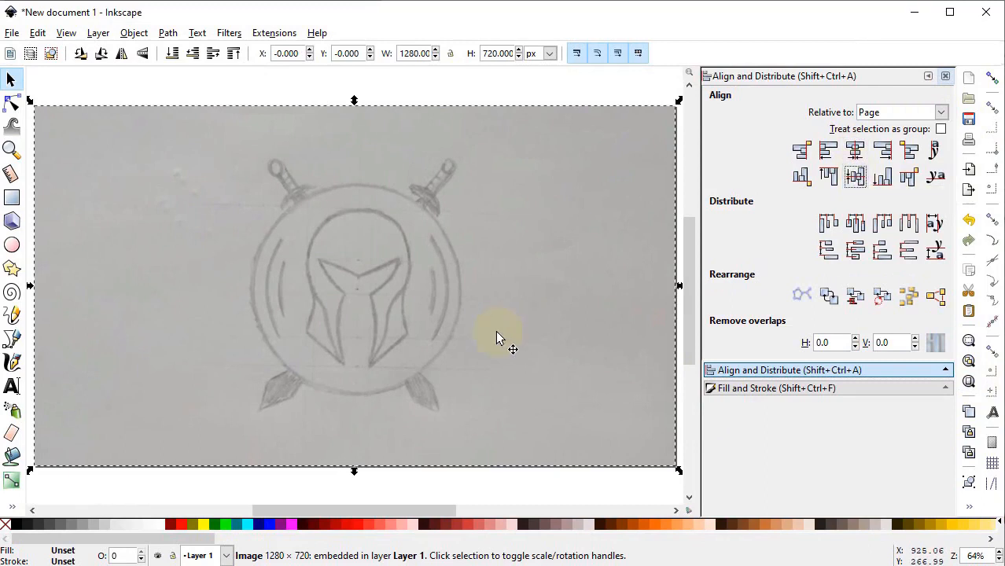
# Step: Set the sketch image's opacity to 50% and deselect it
pyautogui.click(758, 389)
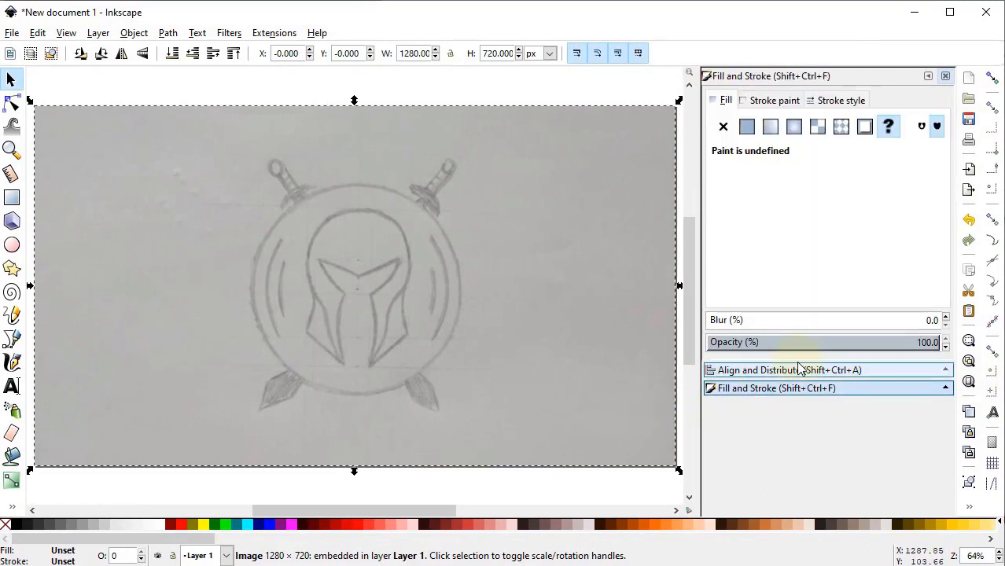
pyautogui.moveTo(810, 343); pyautogui.dragTo(823, 342)
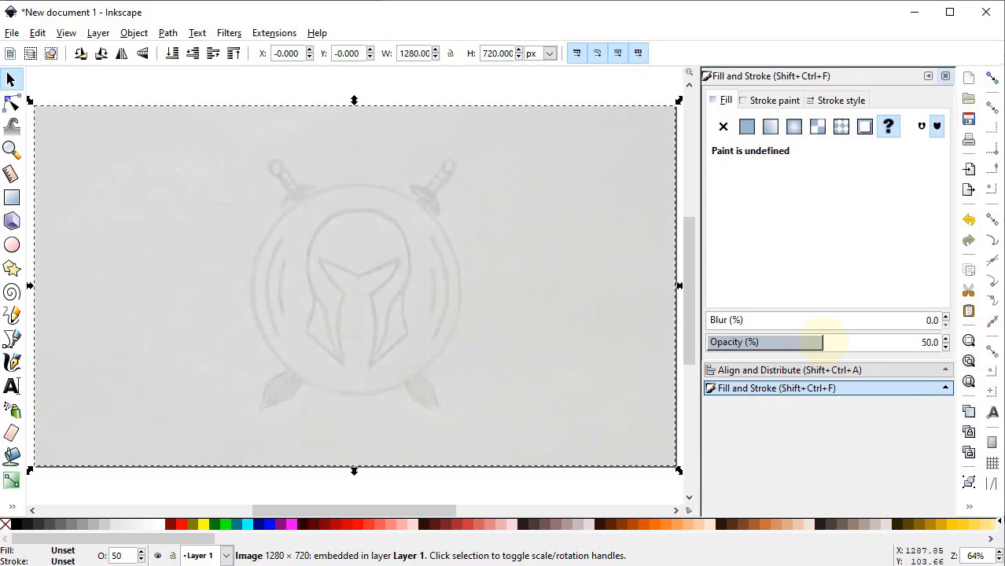
pyautogui.click(428, 477)
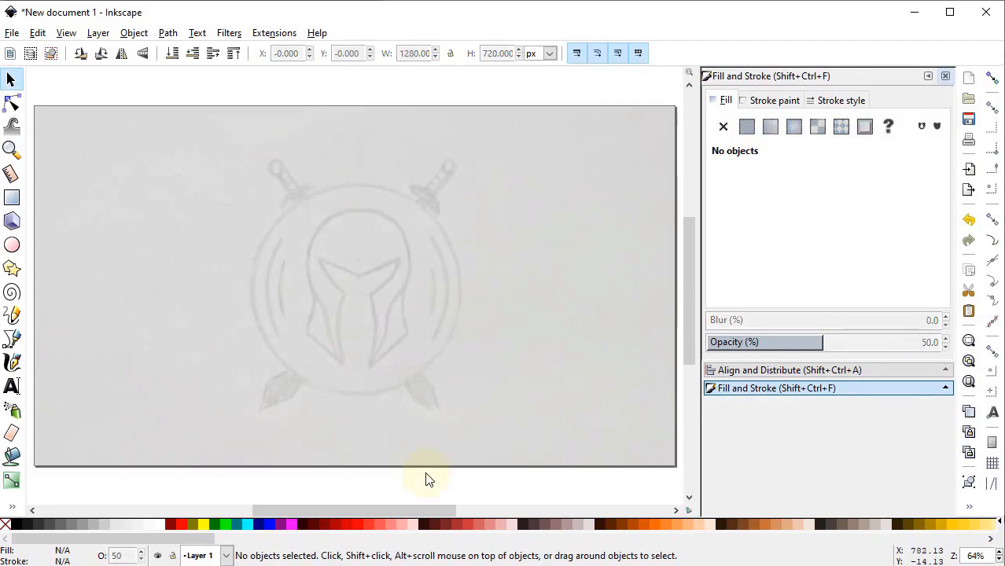
# Step: Draw a vertical centre line about 330 px tall through the helmet with the Bezier tool and give it a red #FF2A2A stroke
pyautogui.press('z')
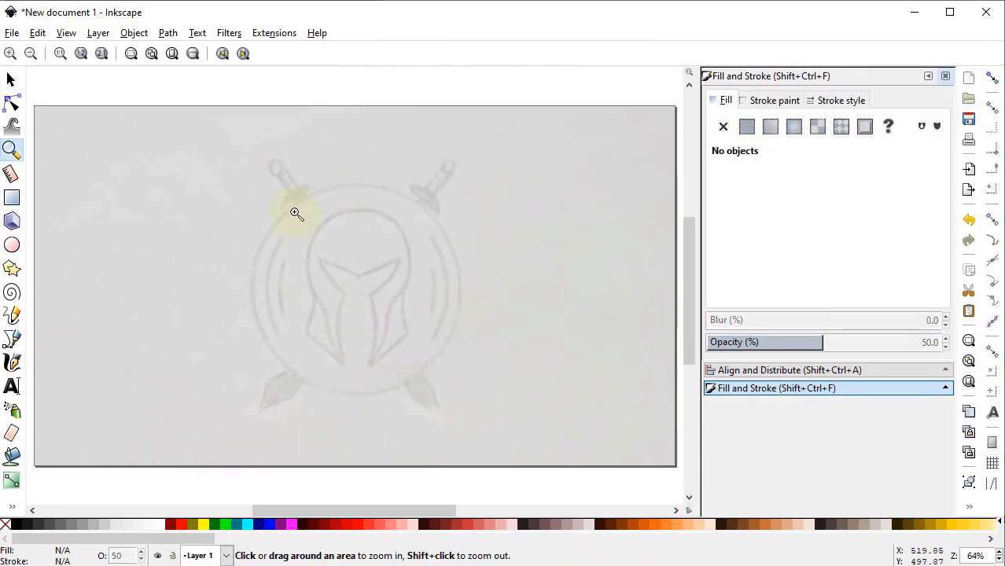
pyautogui.moveTo(294, 209)
pyautogui.mouseDown()
pyautogui.moveTo(420, 353)
pyautogui.moveTo(423, 373)
pyautogui.mouseUp()
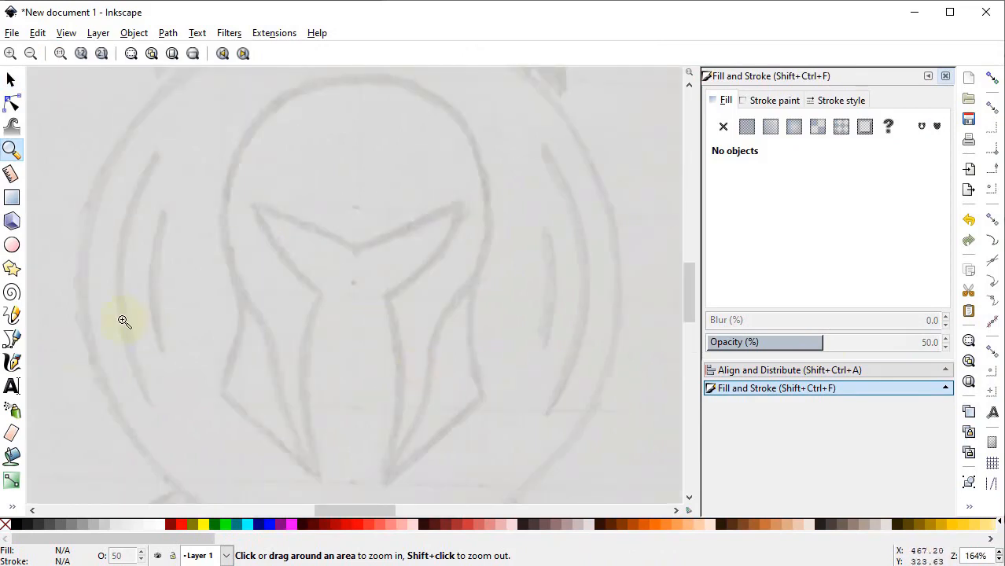
pyautogui.click(13, 340)
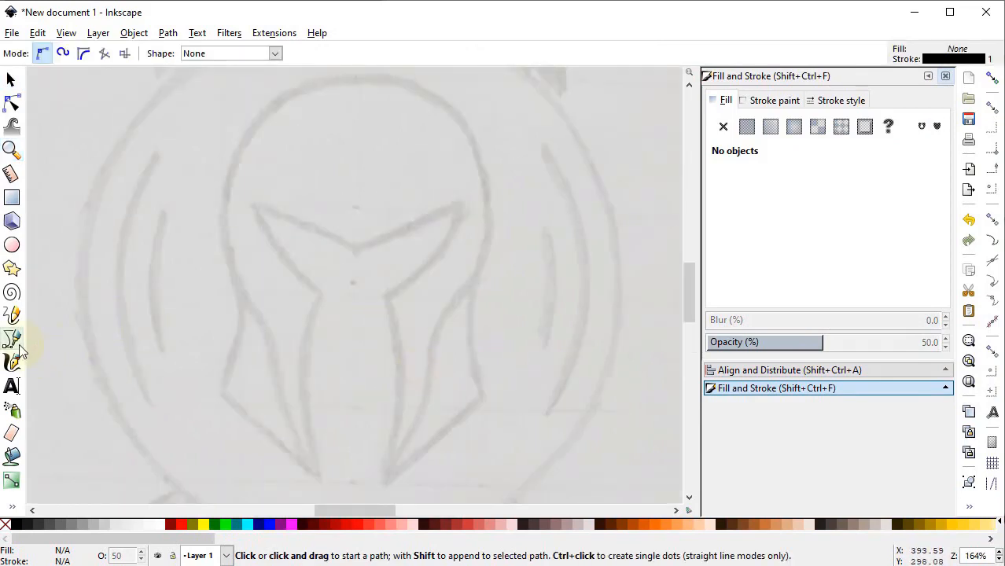
pyautogui.click(355, 251)
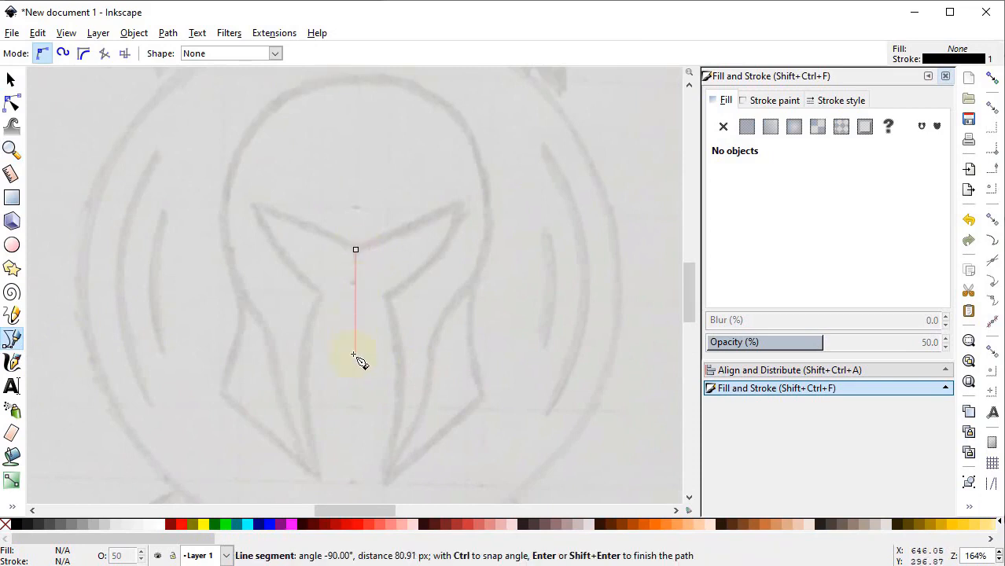
pyautogui.click(356, 492)
pyautogui.click(10, 80)
pyautogui.moveTo(356, 245); pyautogui.dragTo(341, 60)
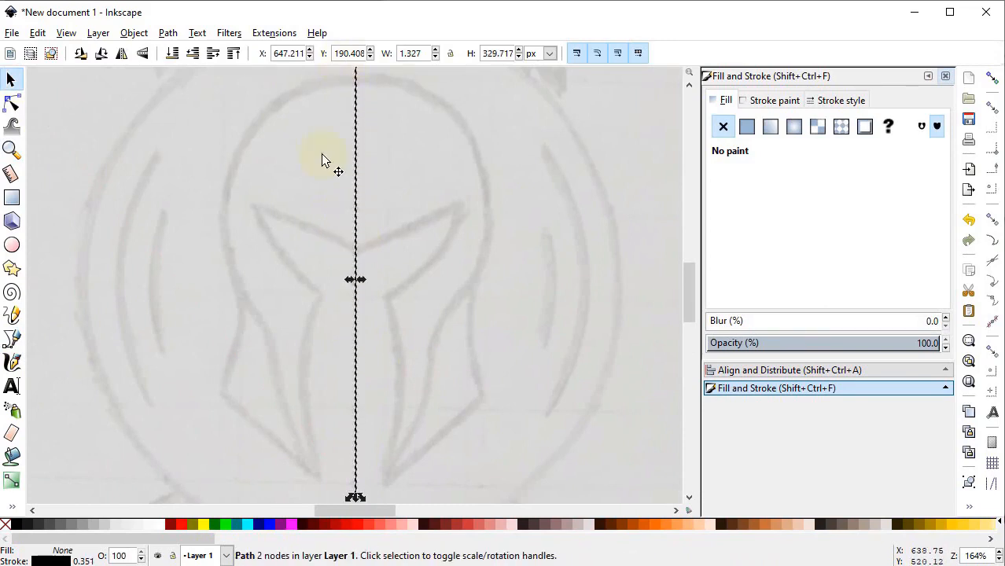
pyautogui.keyDown('shift'); pyautogui.click(368, 524); pyautogui.keyUp('shift')
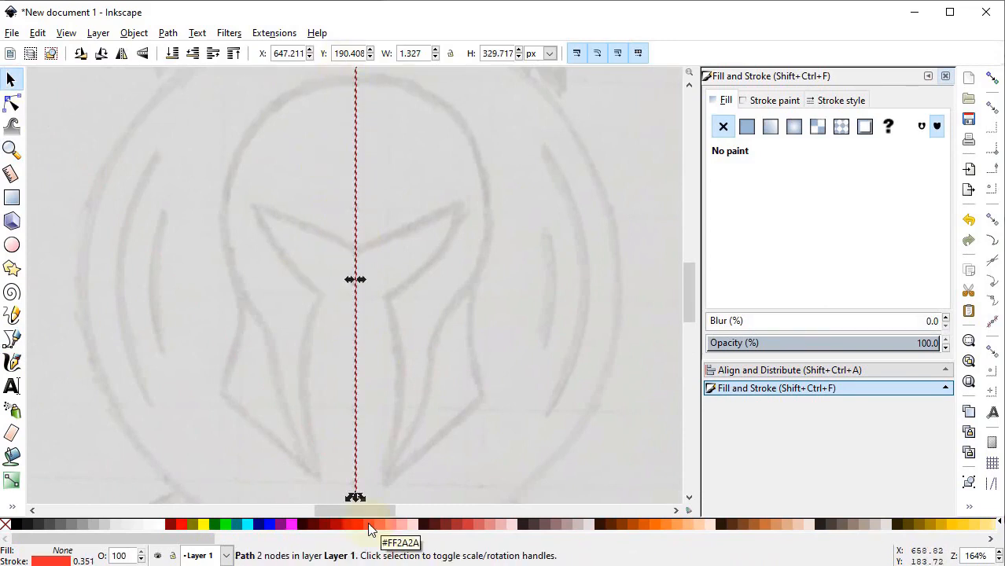
pyautogui.click(589, 267)
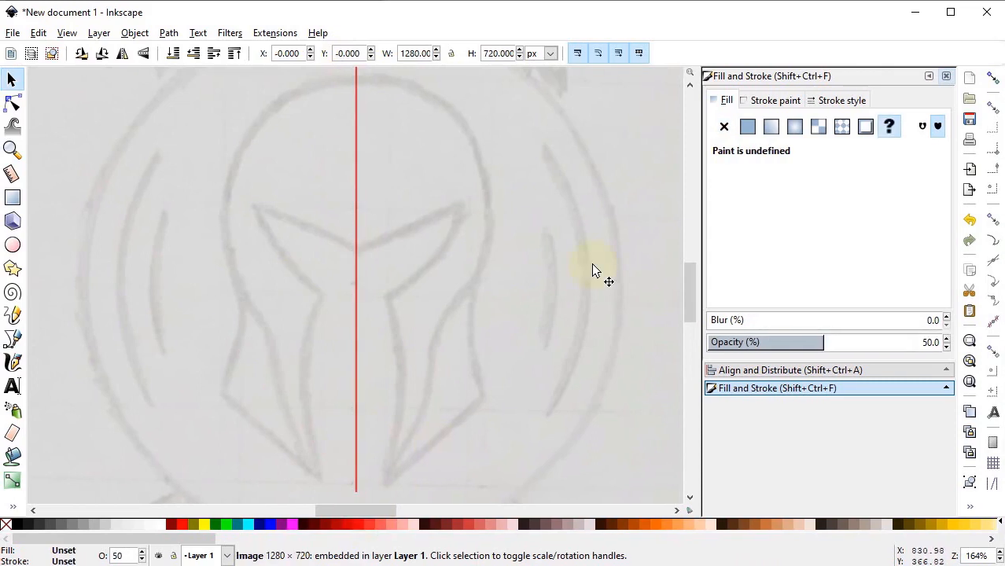
# Step: Turn on snapping and enable snapping of nodes and handles to paths and cusp nodes
pyautogui.click(993, 79)
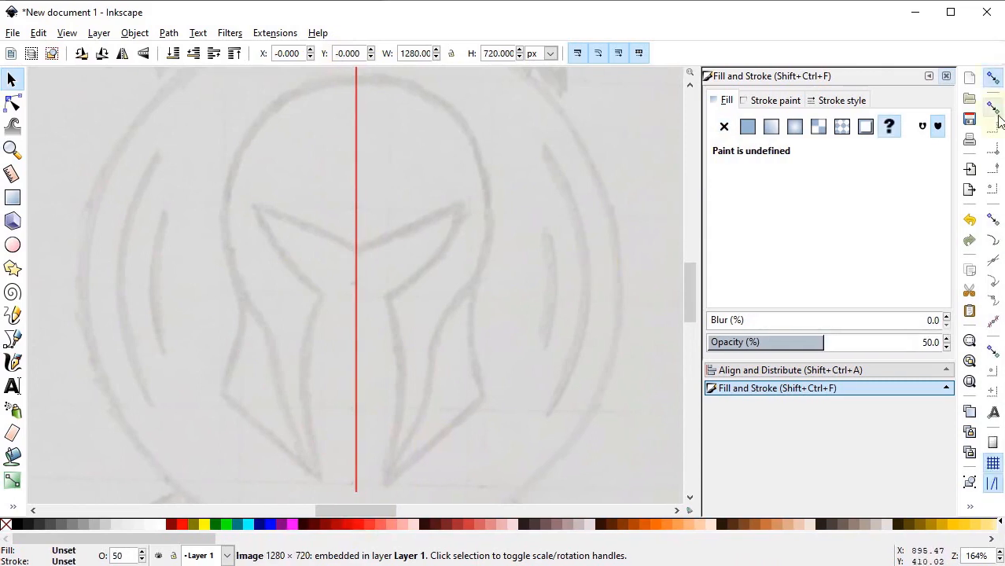
pyautogui.click(993, 221)
pyautogui.click(993, 241)
pyautogui.click(992, 280)
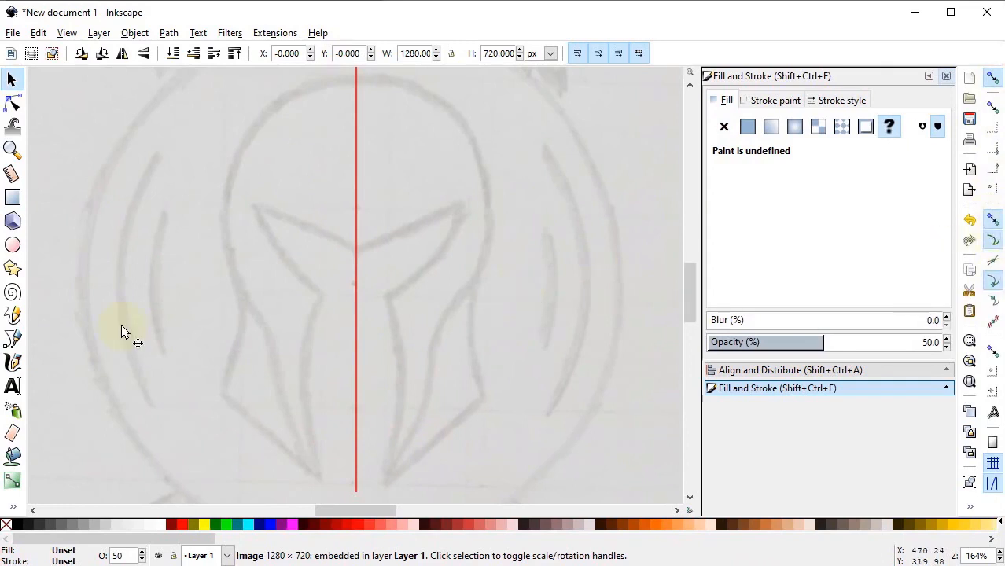
# Step: Draw the right half of the helmet as an open six-node Bezier path about 95 × 313 px, starting and ending on the centre line
pyautogui.click(13, 339)
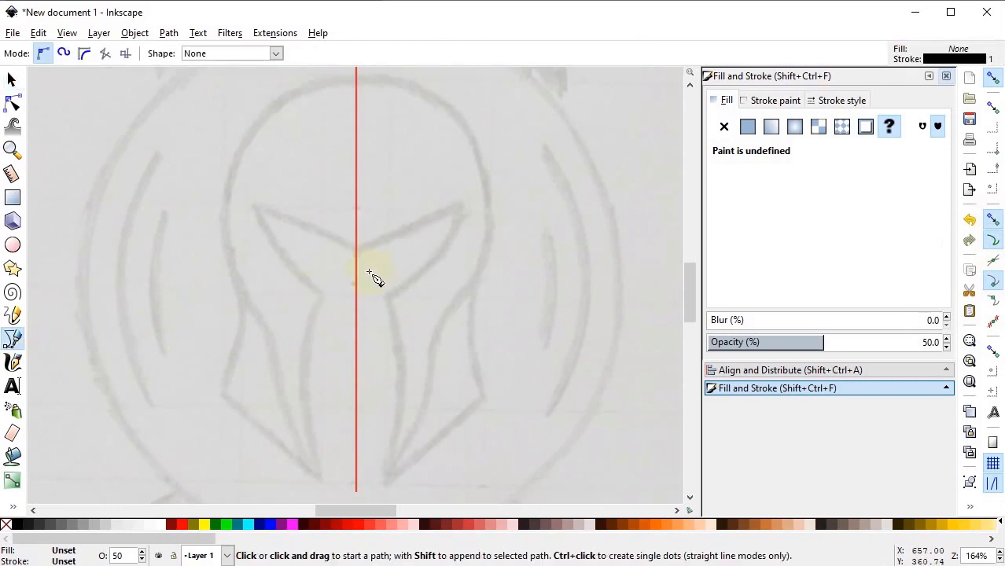
pyautogui.click(356, 250)
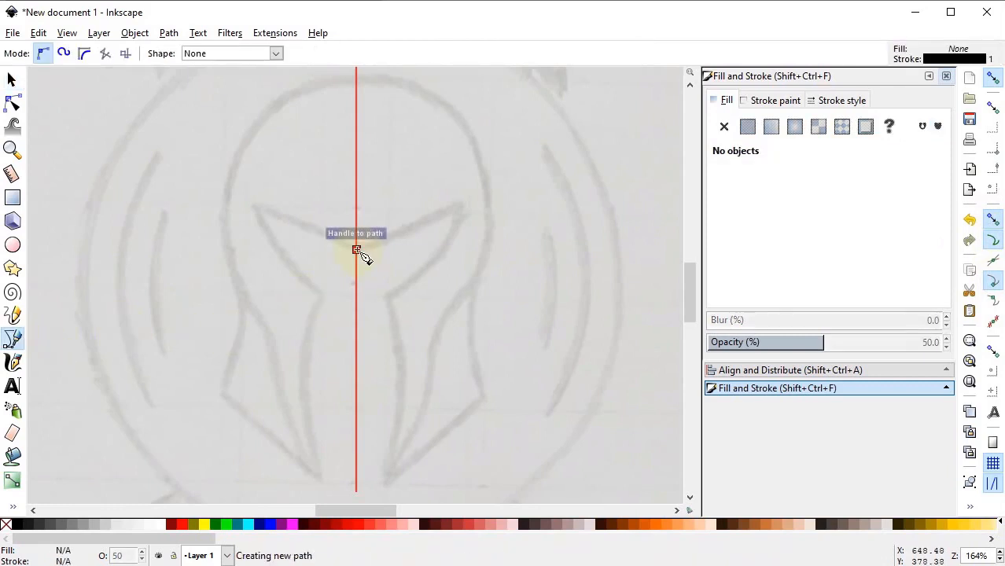
pyautogui.click(461, 206)
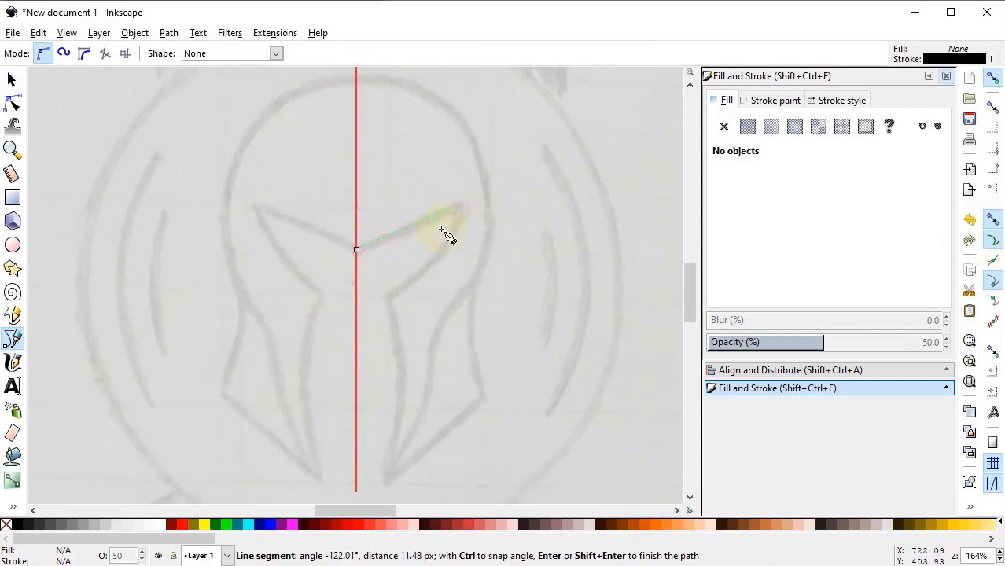
pyautogui.click(385, 297)
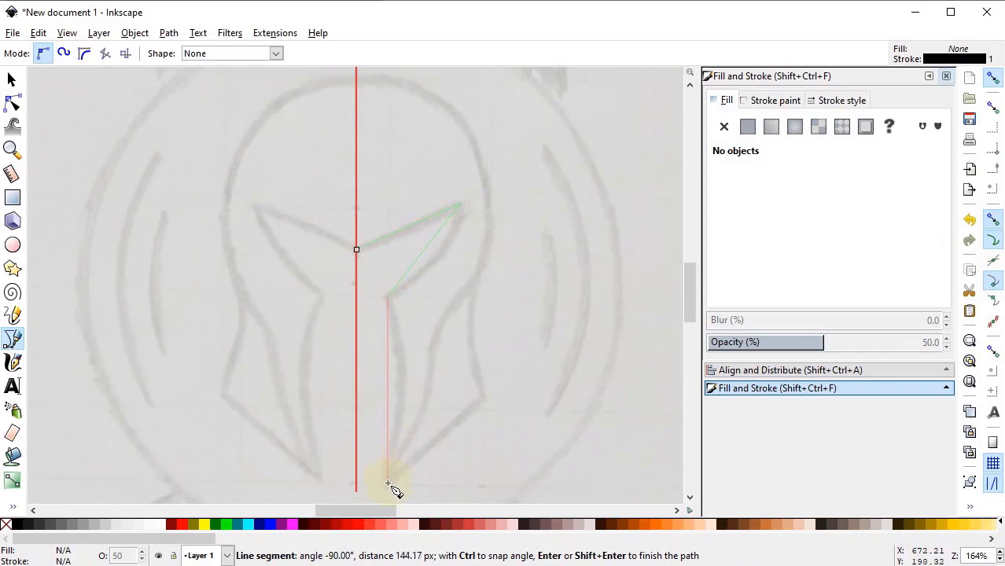
pyautogui.click(387, 481)
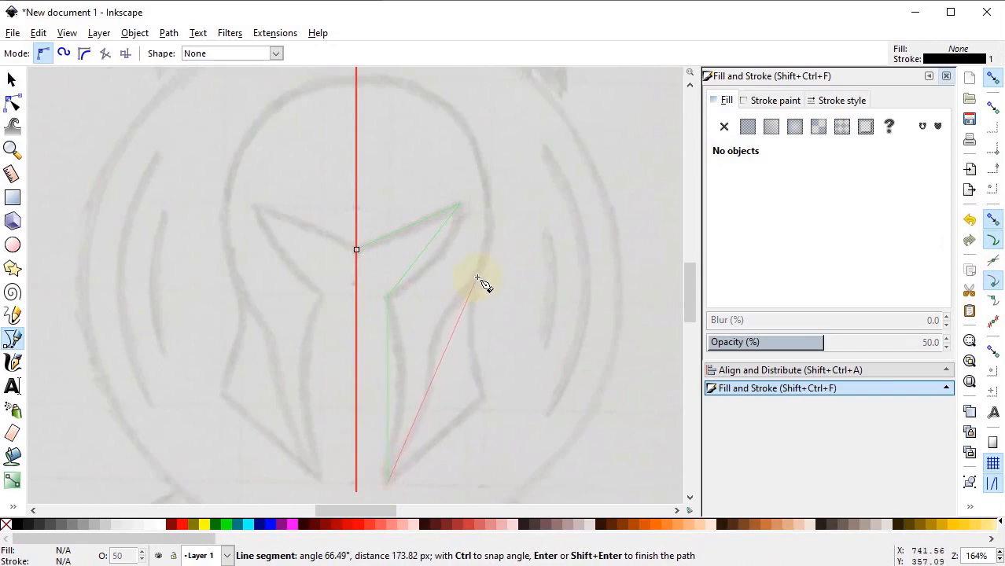
pyautogui.click(478, 277)
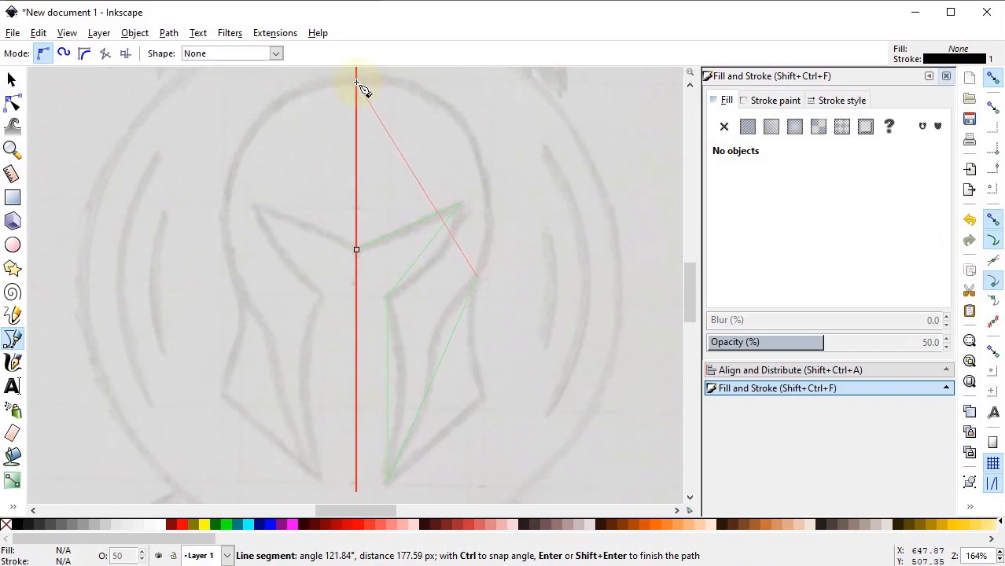
pyautogui.click(356, 80)
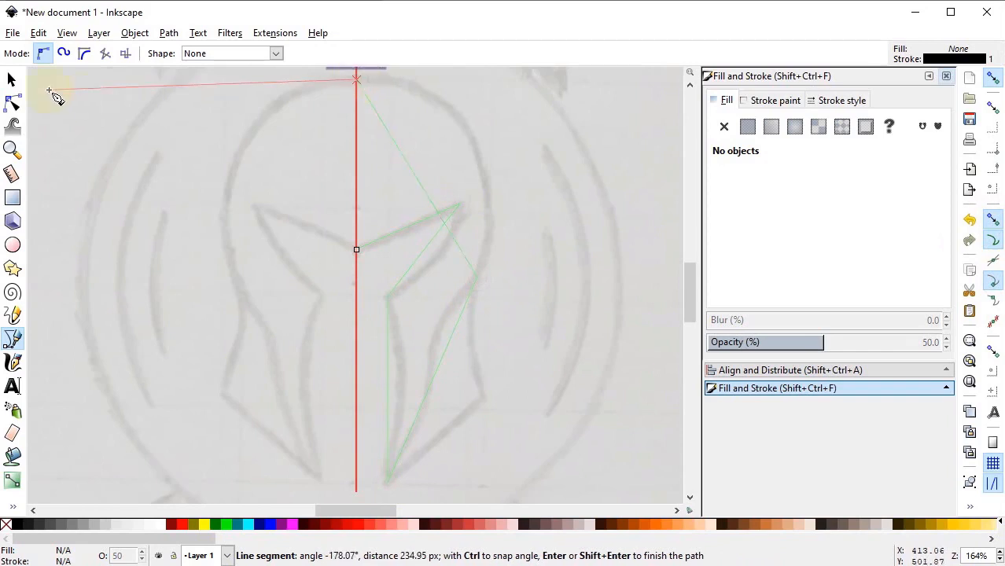
pyautogui.click(13, 79)
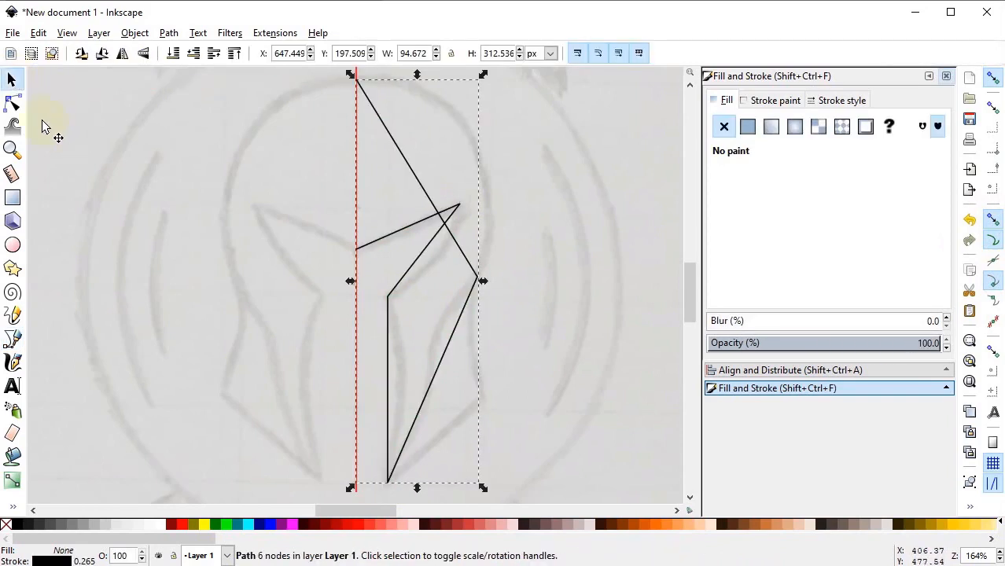
# Step: Bend the half-helmet's straight dome, eye-opening and cheek segments into curves that follow the sketch
pyautogui.click(13, 103)
pyautogui.moveTo(419, 175); pyautogui.dragTo(486, 147)
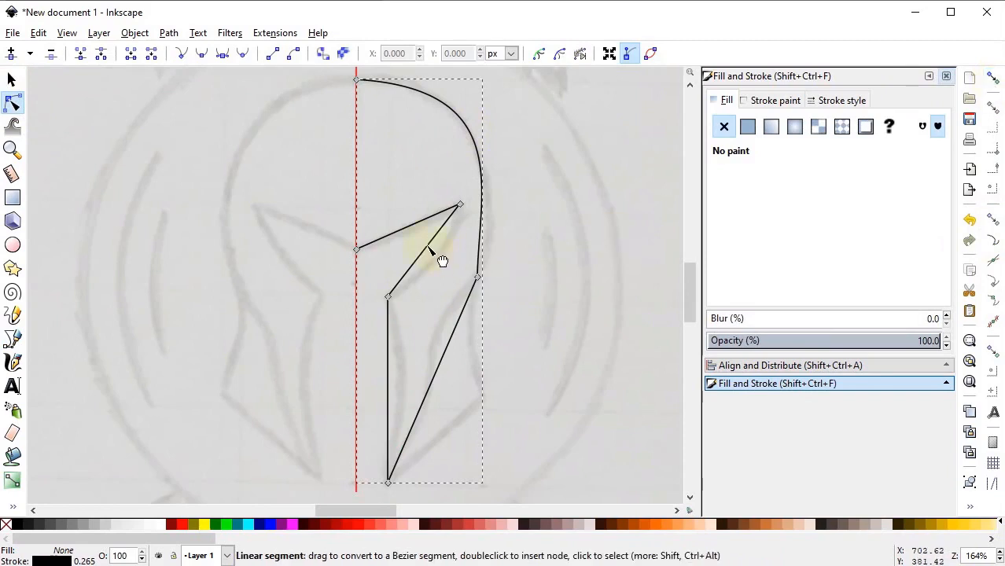
pyautogui.moveTo(430, 250); pyautogui.dragTo(444, 265)
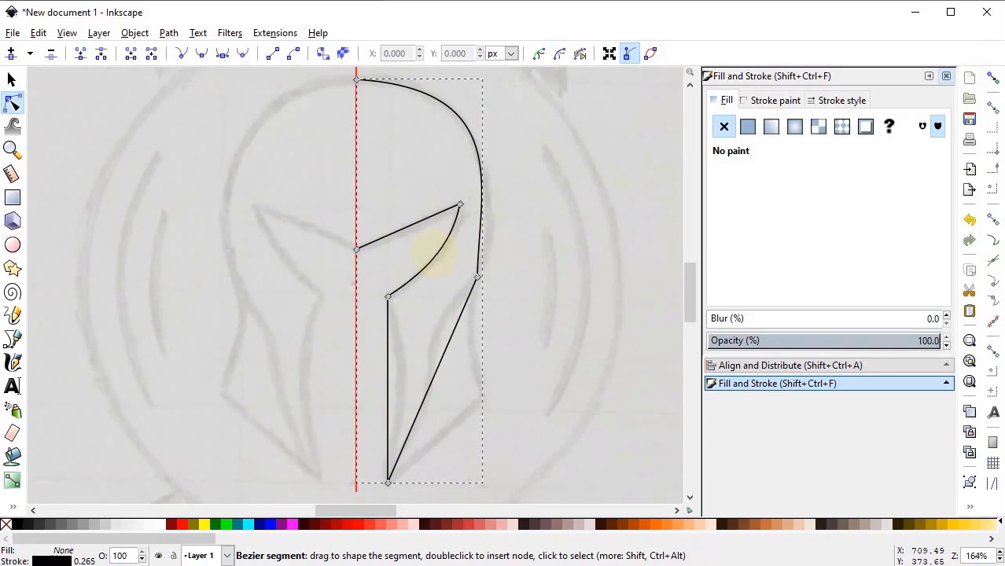
pyautogui.moveTo(388, 390); pyautogui.dragTo(400, 390)
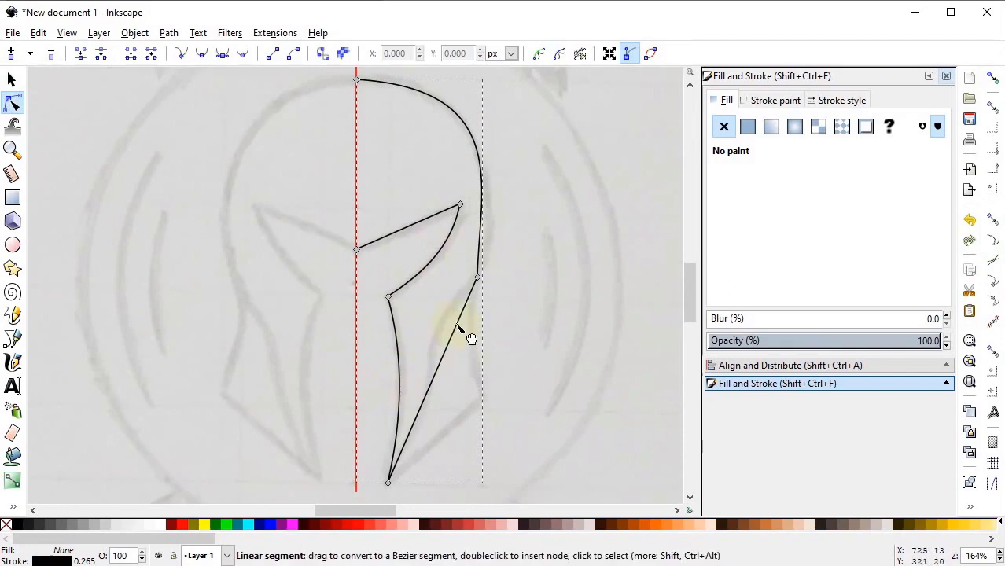
pyautogui.moveTo(459, 324); pyautogui.dragTo(424, 405)
pyautogui.moveTo(461, 338); pyautogui.dragTo(458, 338)
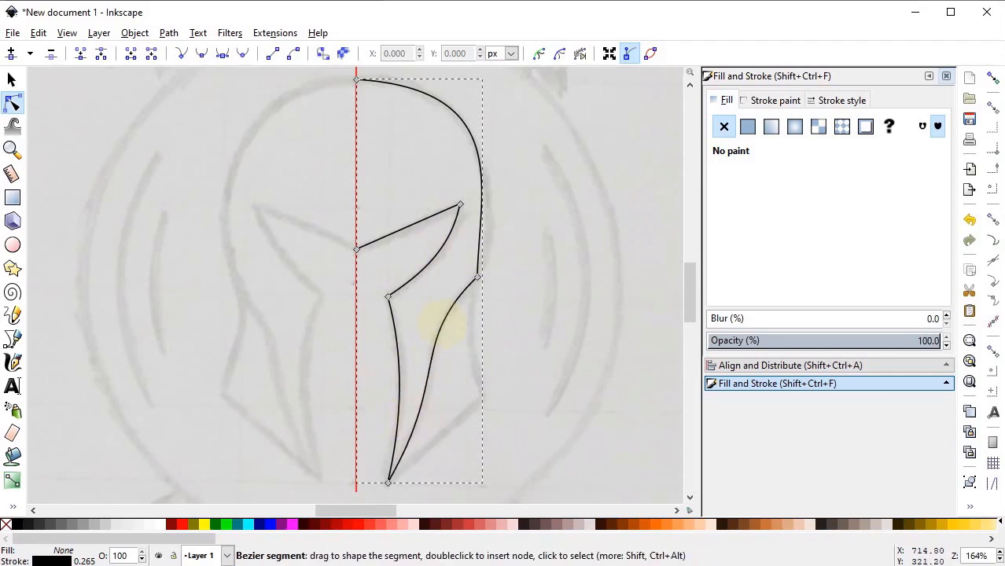
# Step: Level the curve handle at the dome's top node, bulge the helmet's side outward to match the sketch, and deselect the path
pyautogui.scroll(2, 690, 85)
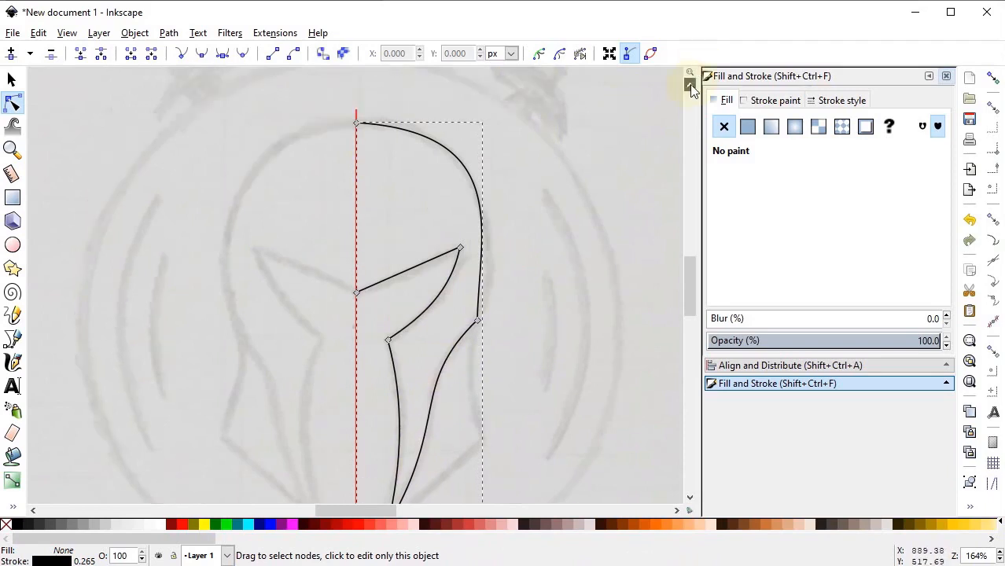
pyautogui.click(357, 125)
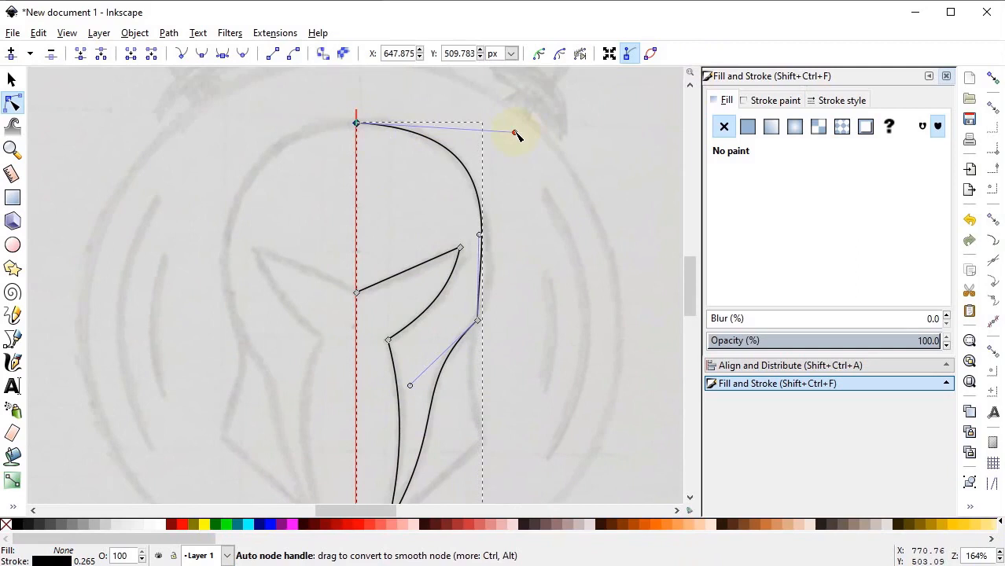
pyautogui.moveTo(517, 137); pyautogui.dragTo(502, 122)
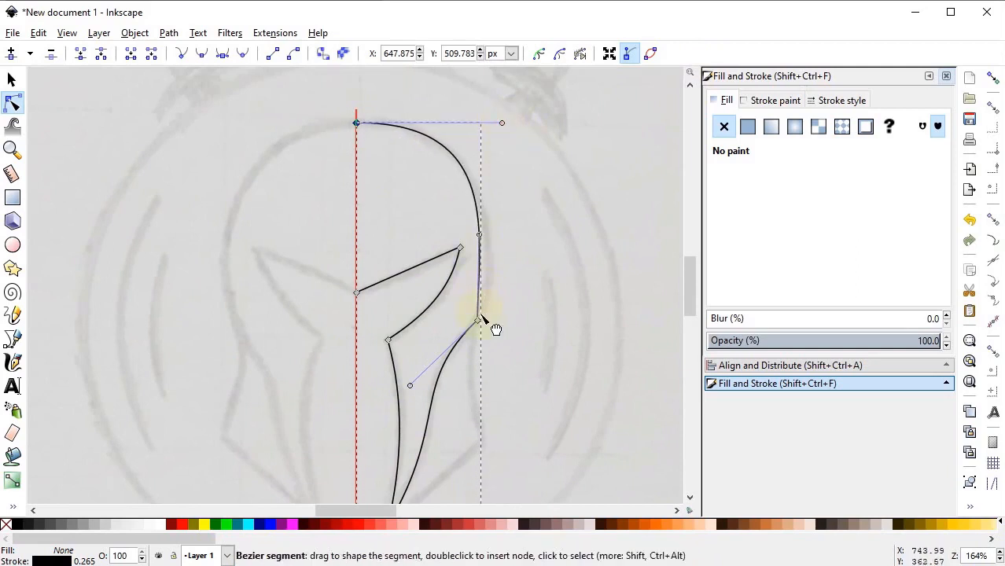
pyautogui.moveTo(481, 238); pyautogui.dragTo(498, 254)
pyautogui.press('s')
pyautogui.press('Escape')
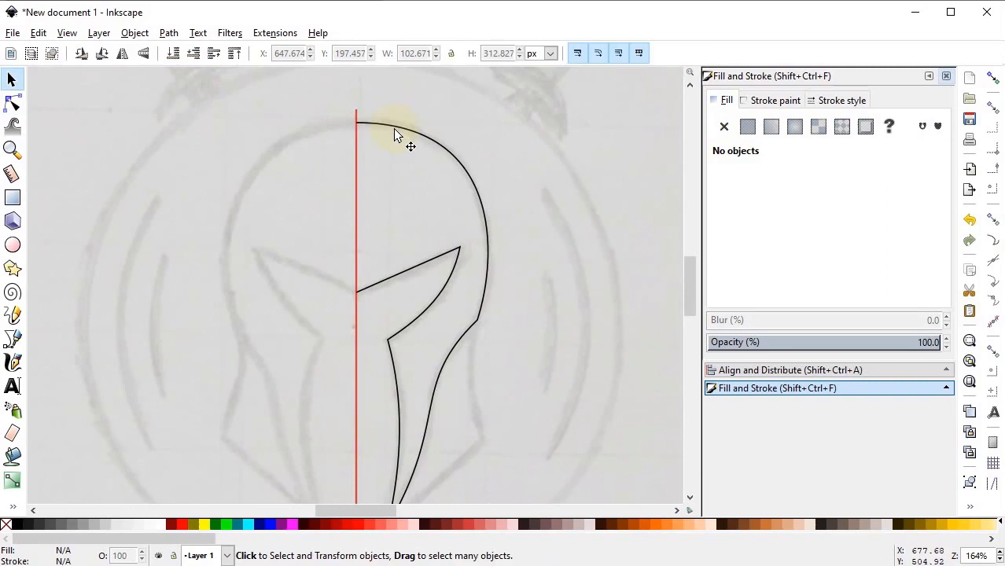
# Step: Duplicate the half-helmet path, flip the copy horizontally and move it to the left side of the centre line
pyautogui.click(395, 134)
pyautogui.rightClick(395, 132)
pyautogui.click(451, 233)
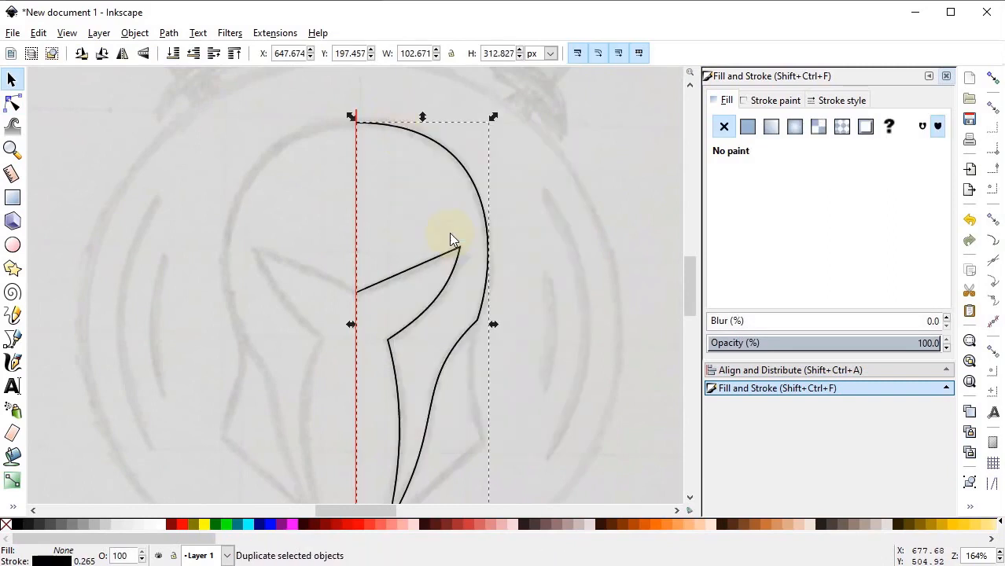
pyautogui.click(123, 54)
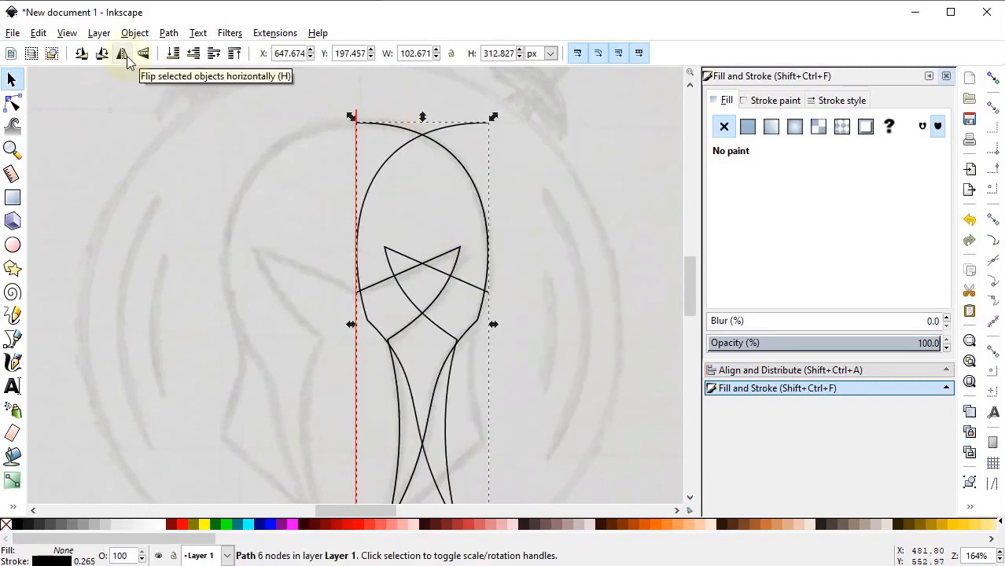
pyautogui.moveTo(460, 130); pyautogui.dragTo(316, 126)
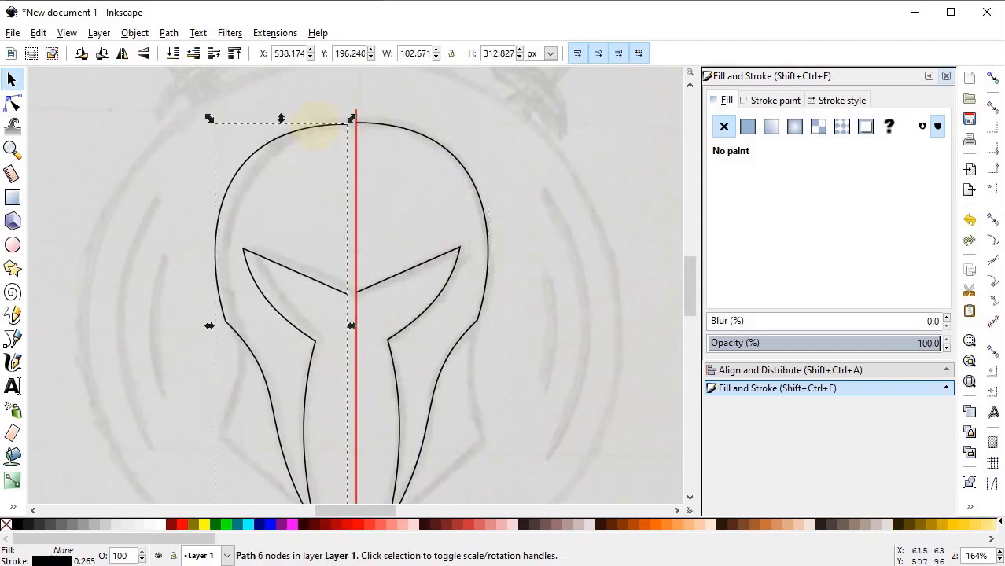
# Step: Delete the red centre line and, with snapping turned back on, snap the mirrored half against the right half
pyautogui.click(357, 188)
pyautogui.click(357, 322)
pyautogui.press('Delete')
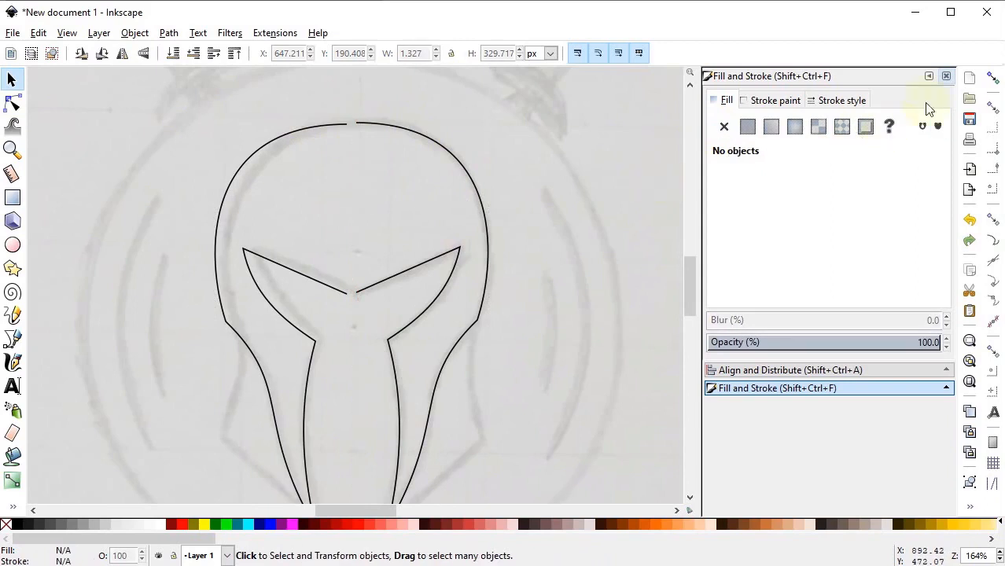
pyautogui.click(991, 79)
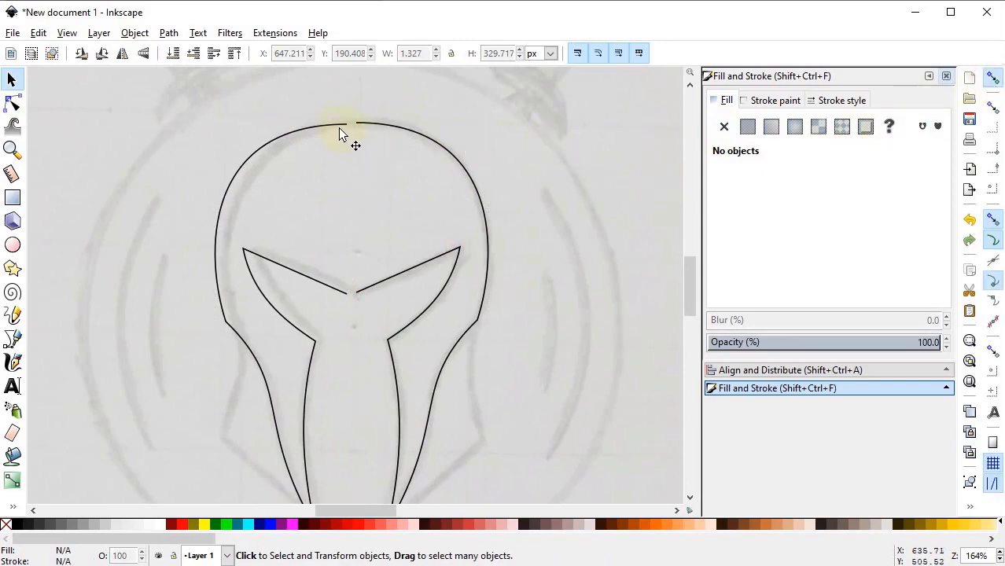
pyautogui.moveTo(334, 126)
pyautogui.mouseDown()
pyautogui.moveTo(332, 135)
pyautogui.moveTo(332, 123)
pyautogui.mouseUp()
# Step: Unite both helmet halves into one path with Union and give it a red ff5555 fill without stroke
pyautogui.keyDown('shift'); pyautogui.click(413, 266); pyautogui.keyUp('shift')
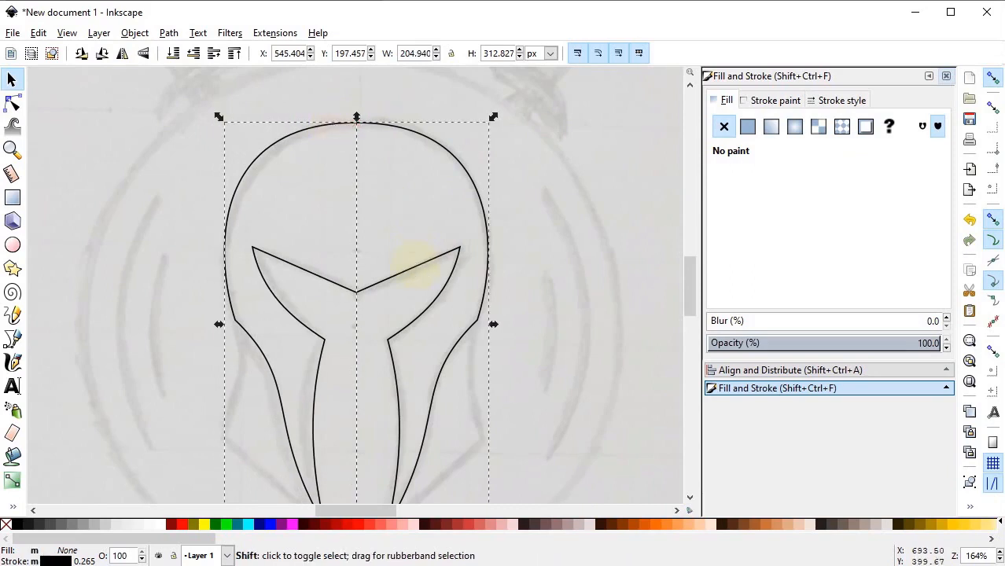
pyautogui.click(169, 34)
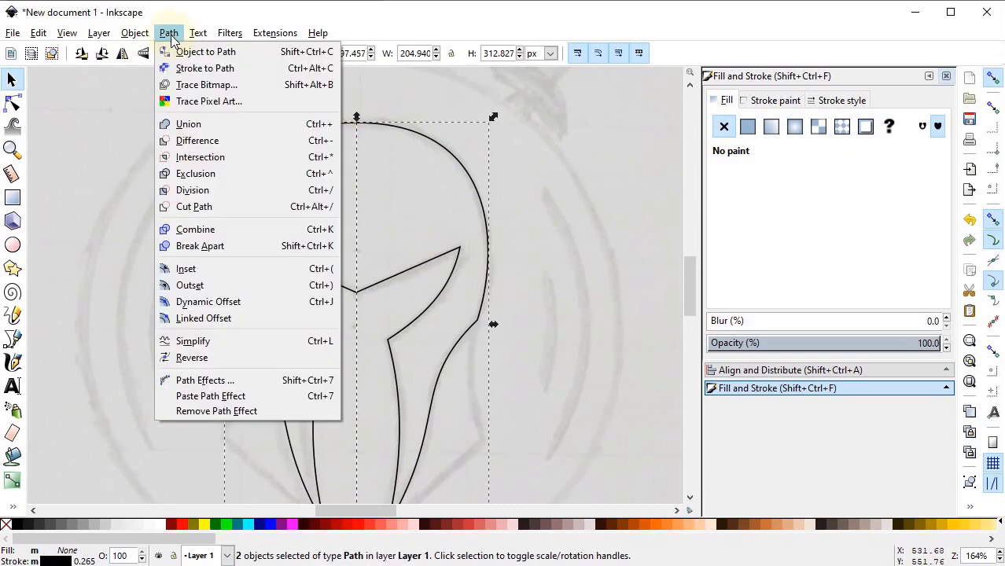
pyautogui.click(202, 124)
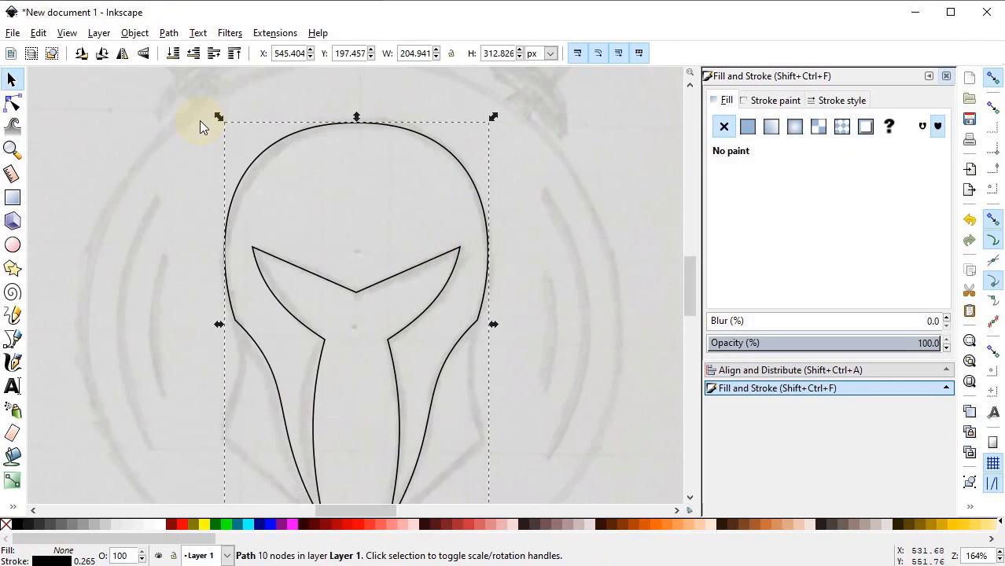
pyautogui.keyDown('shift'); pyautogui.click(7, 526); pyautogui.keyUp('shift')
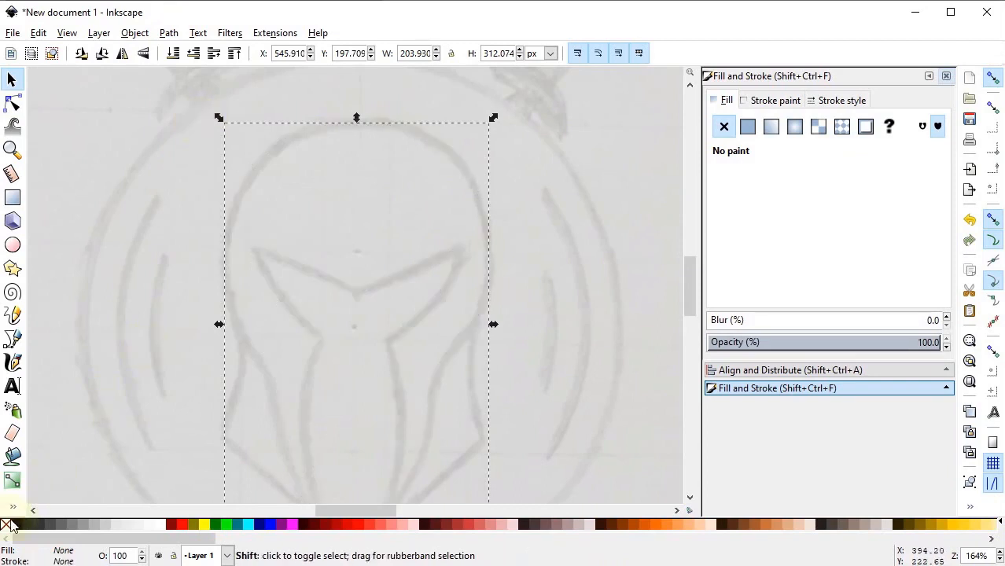
pyautogui.click(380, 522)
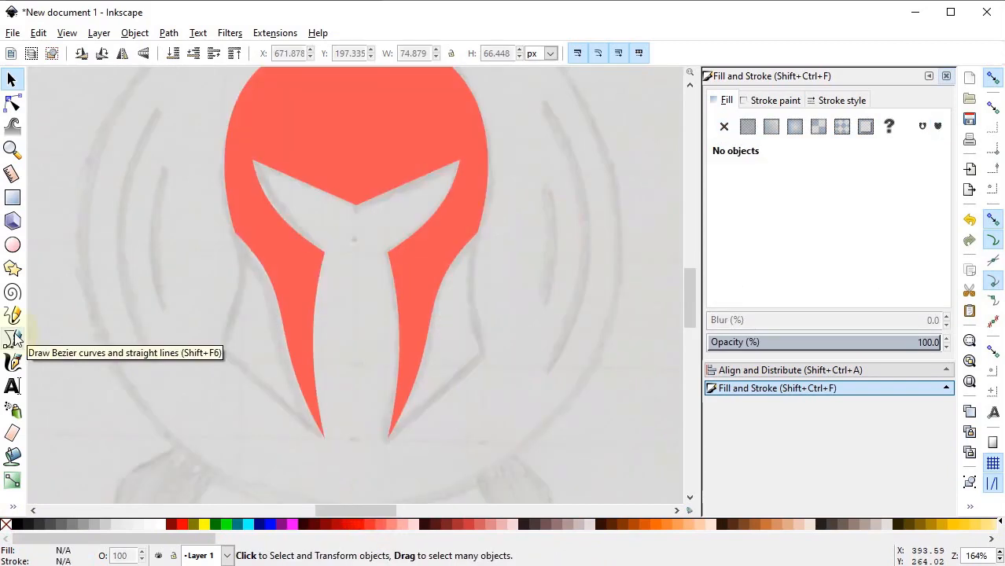
# Step: Draw a closed Bezier shape over the right cheek guard, overlapping the helmet, and give it a yellow ffff00 fill without stroke
pyautogui.click(14, 338)
pyautogui.click(389, 440)
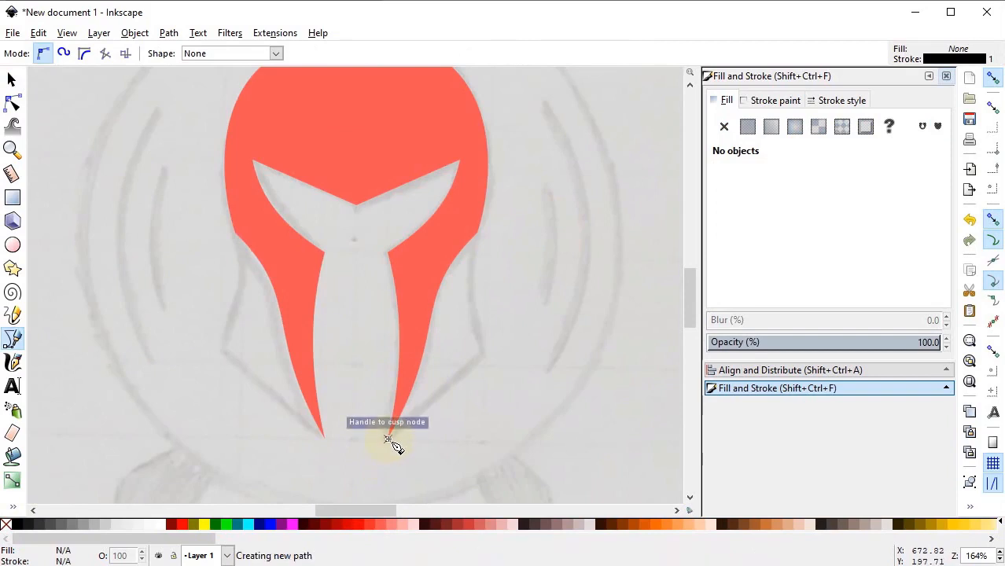
pyautogui.click(483, 354)
pyautogui.moveTo(478, 233); pyautogui.dragTo(491, 179)
pyautogui.click(341, 305)
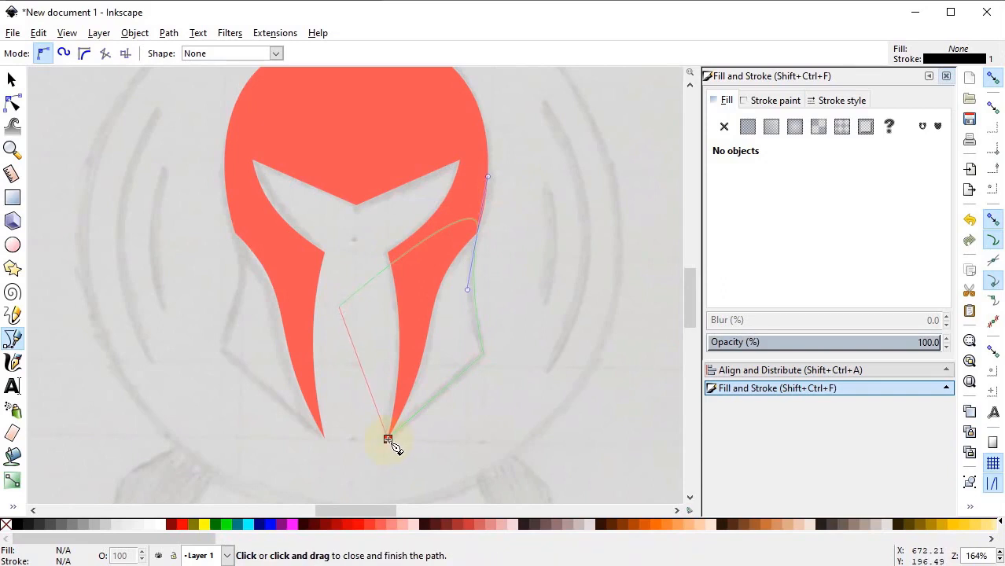
pyautogui.click(388, 440)
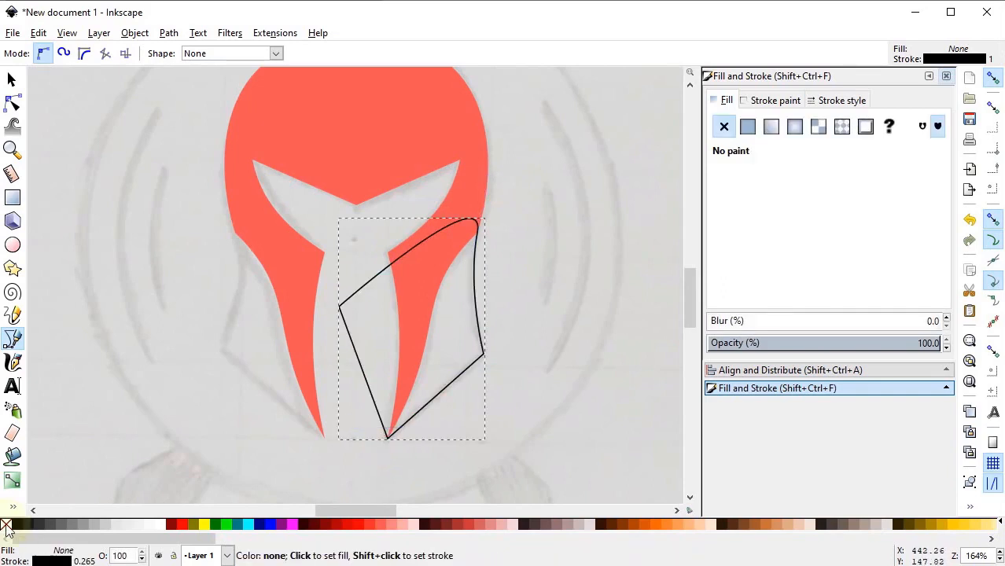
pyautogui.keyDown('shift'); pyautogui.click(6, 525); pyautogui.keyUp('shift')
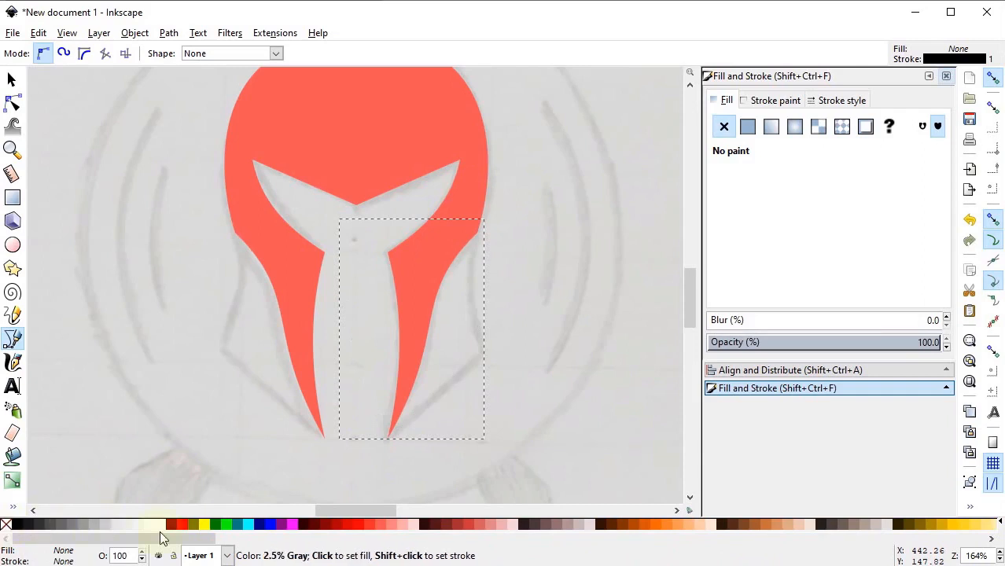
pyautogui.click(204, 524)
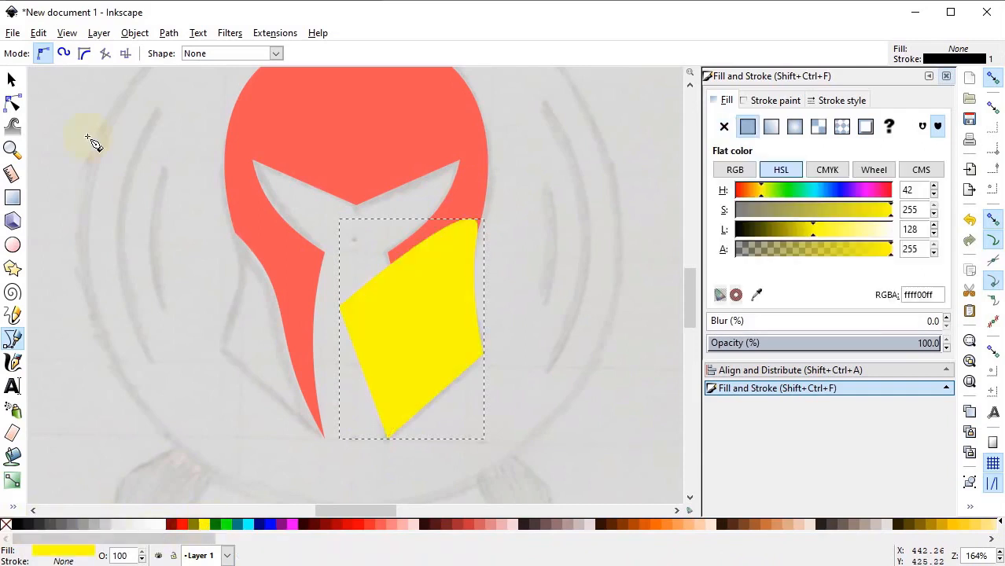
# Step: Duplicate the red helmet and raise the copy above the yellow shape
pyautogui.press('s')
pyautogui.click(367, 136)
pyautogui.click(392, 156)
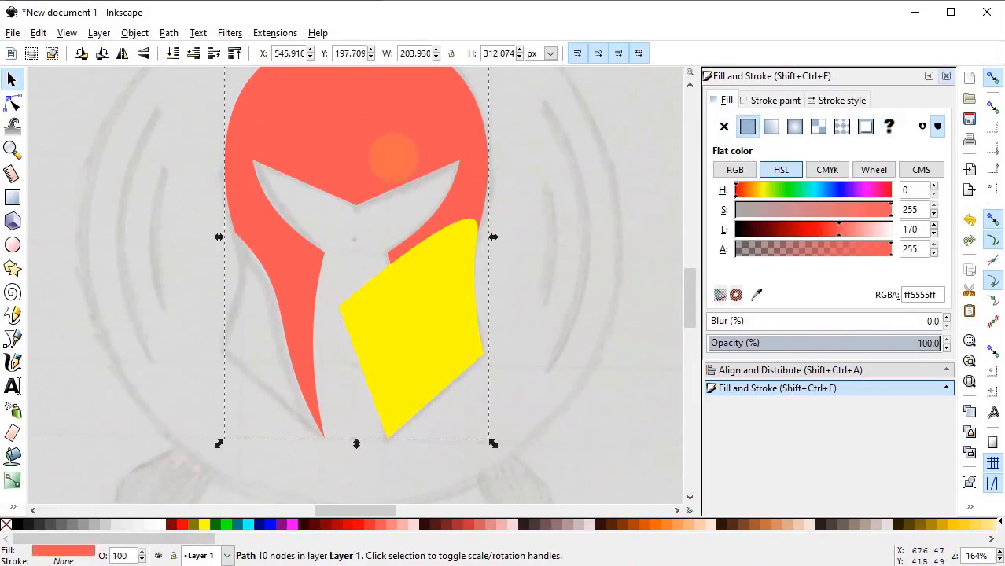
pyautogui.rightClick(327, 156)
pyautogui.click(380, 262)
pyautogui.press('Home')
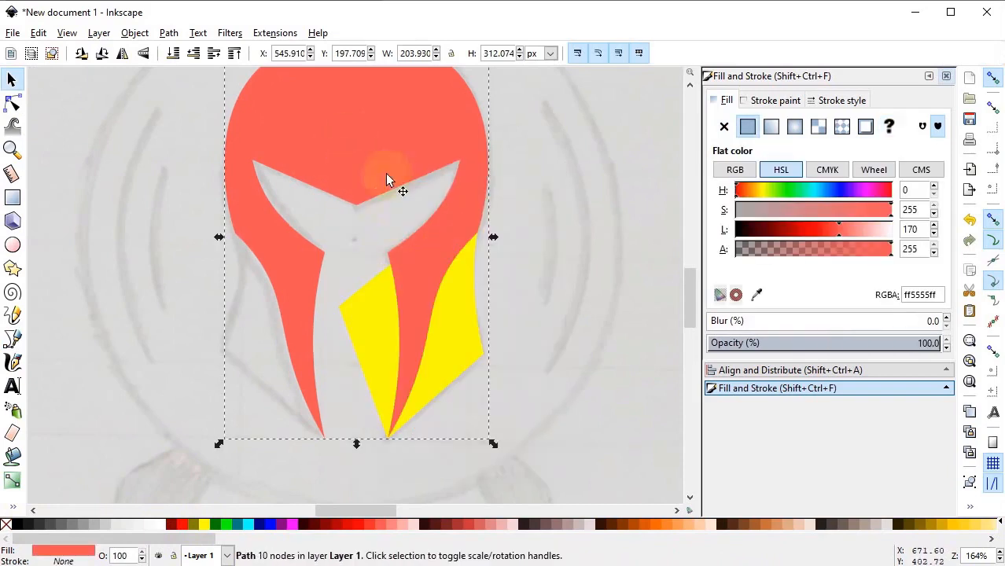
# Step: Subtract the duplicated helmet from the yellow cheek shape with Difference
pyautogui.keyDown('shift'); pyautogui.click(376, 325); pyautogui.keyUp('shift')
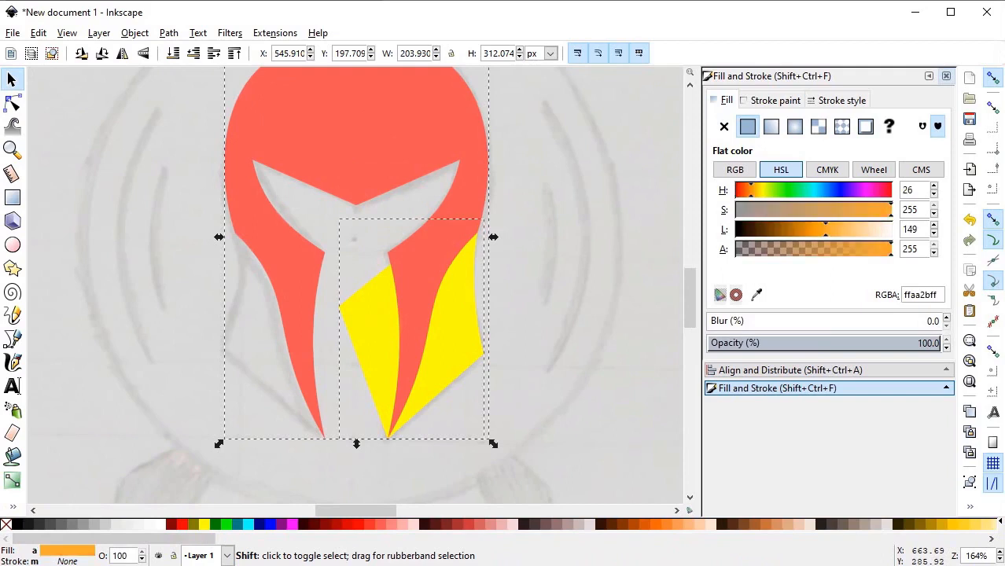
pyautogui.click(170, 34)
pyautogui.click(199, 142)
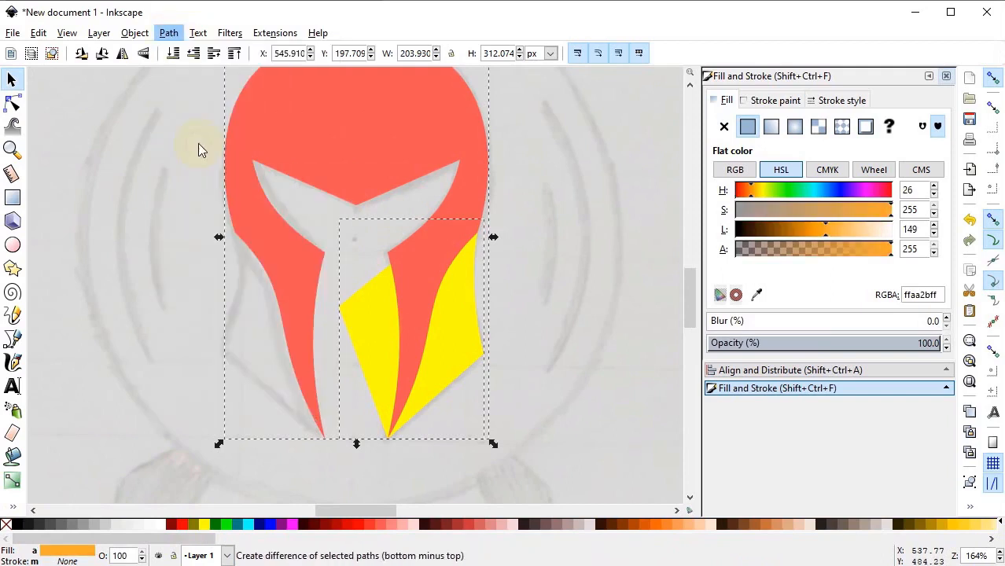
# Step: Break apart the yellow cheek path and delete the piece lying inside the helmet's face opening
pyautogui.click(168, 33)
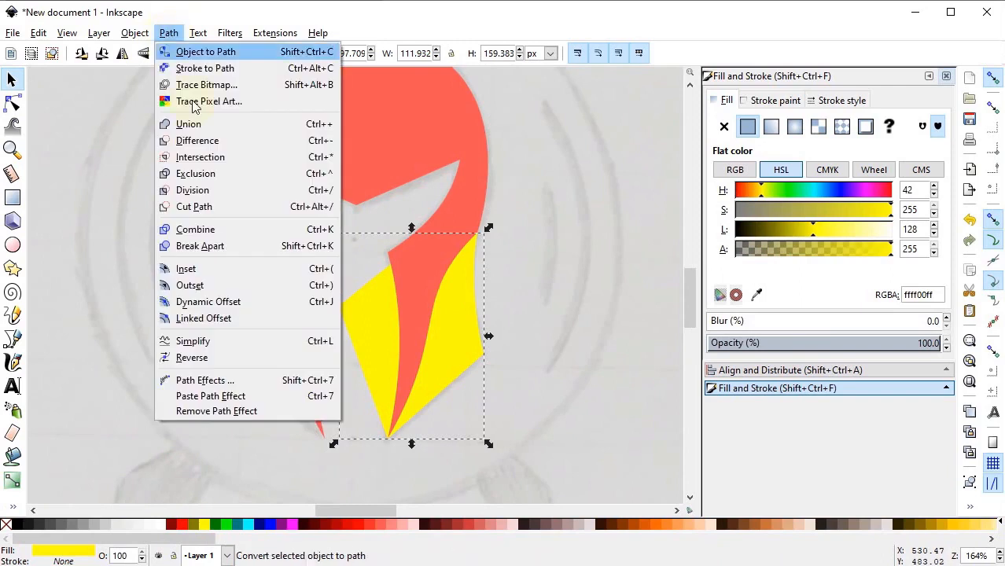
pyautogui.click(219, 246)
pyautogui.click(376, 371)
pyautogui.click(376, 368)
pyautogui.press('Delete')
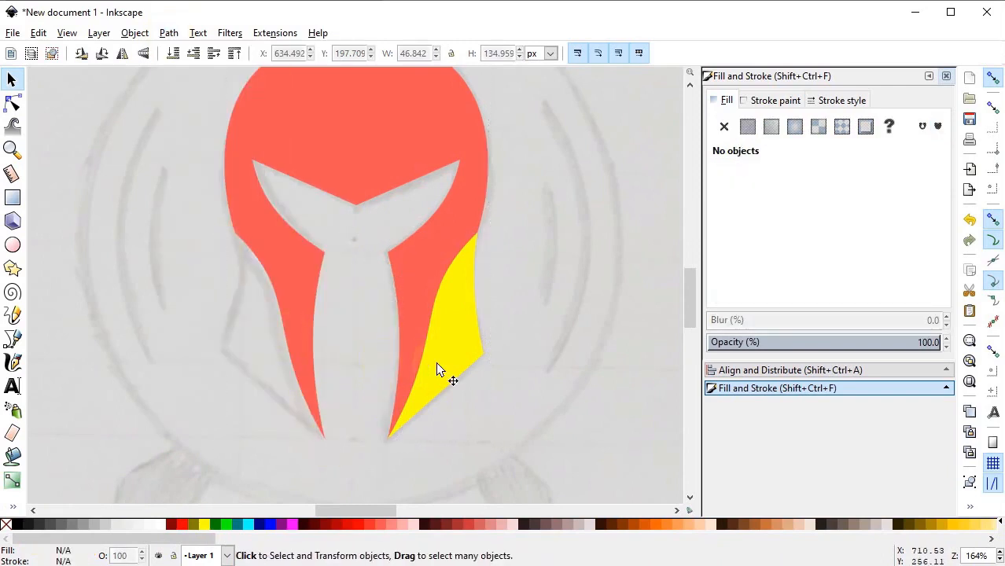
# Step: Duplicate the yellow cheek guard, flip the copy horizontally and fit it against the opposite side of the helmet
pyautogui.moveTo(438, 369)
pyautogui.mouseDown()
pyautogui.moveTo(484, 370)
pyautogui.moveTo(442, 366)
pyautogui.mouseUp()
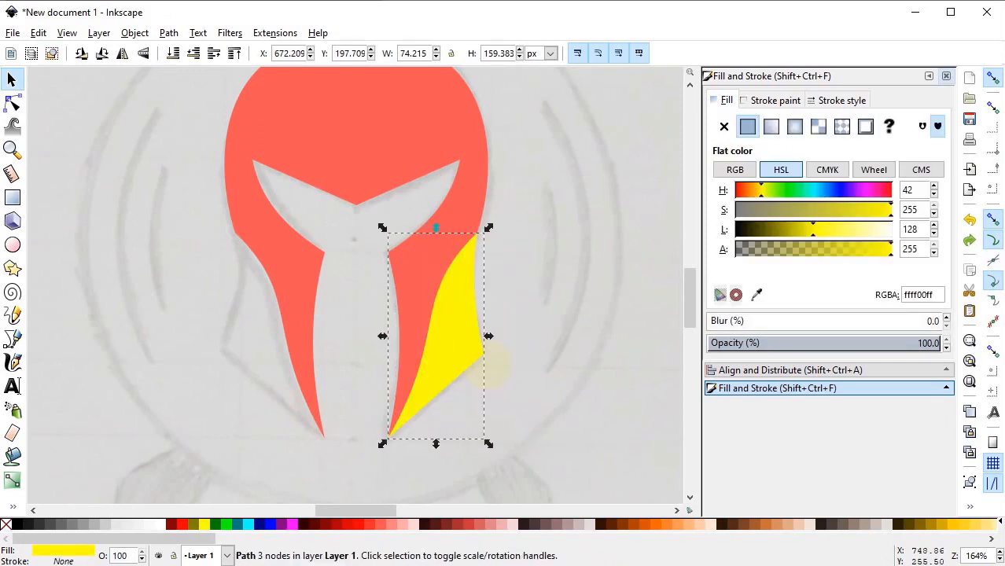
pyautogui.rightClick(458, 318)
pyautogui.click(516, 103)
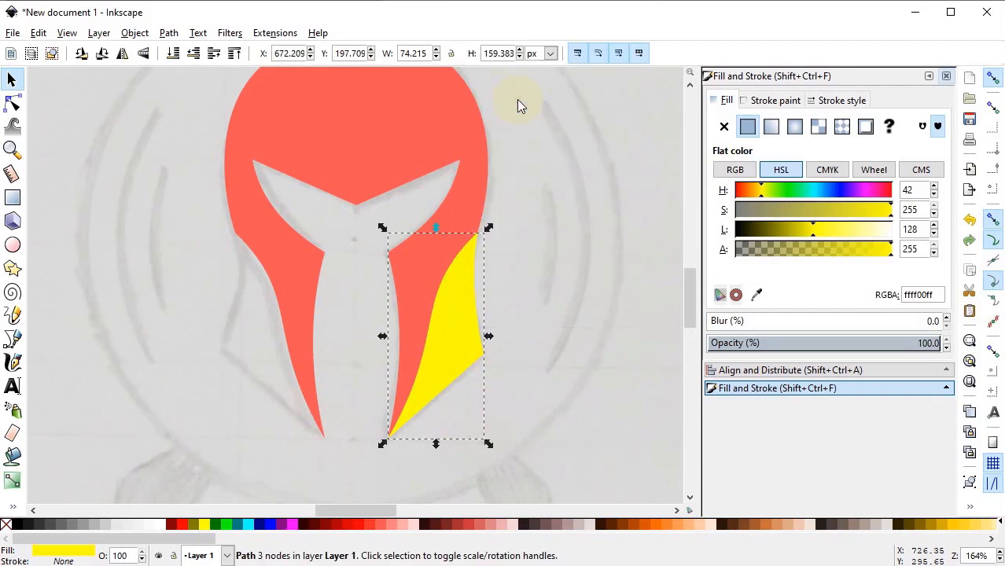
pyautogui.click(122, 53)
pyautogui.moveTo(429, 336); pyautogui.dragTo(269, 332)
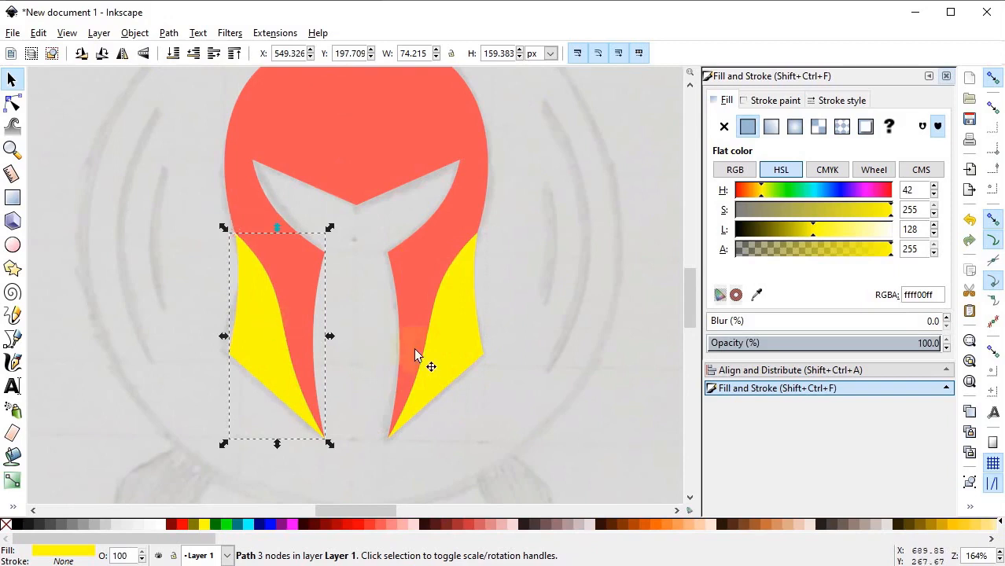
# Step: Cut both yellow cheek guards together and paste them back in place
pyautogui.keyDown('shift'); pyautogui.click(464, 360); pyautogui.keyUp('shift')
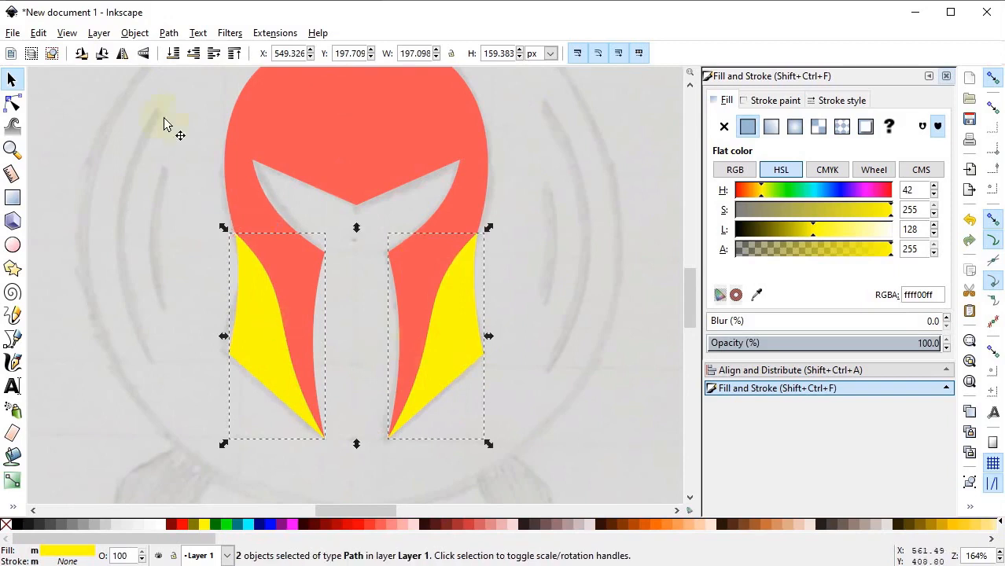
pyautogui.click(48, 36)
pyautogui.click(70, 104)
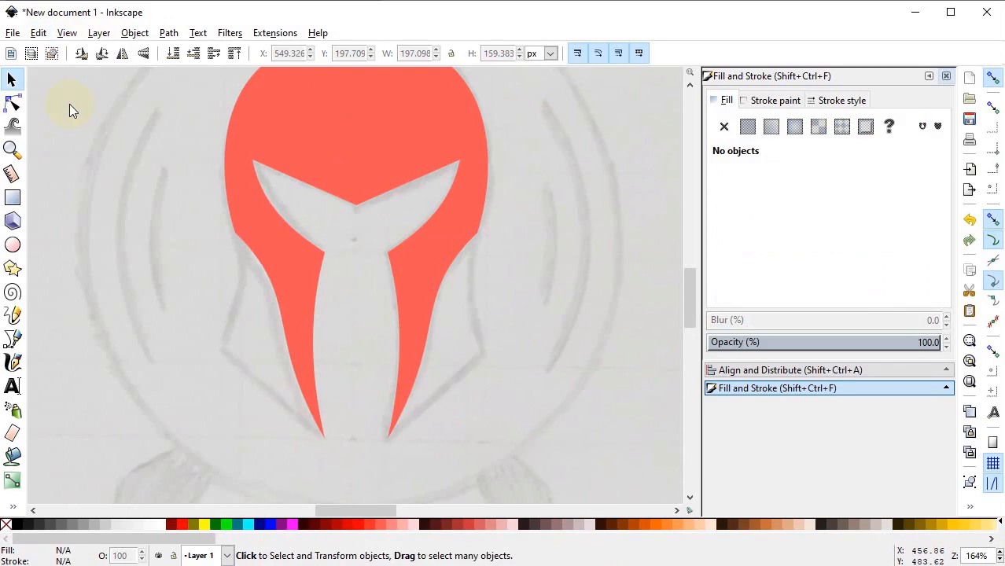
pyautogui.click(41, 33)
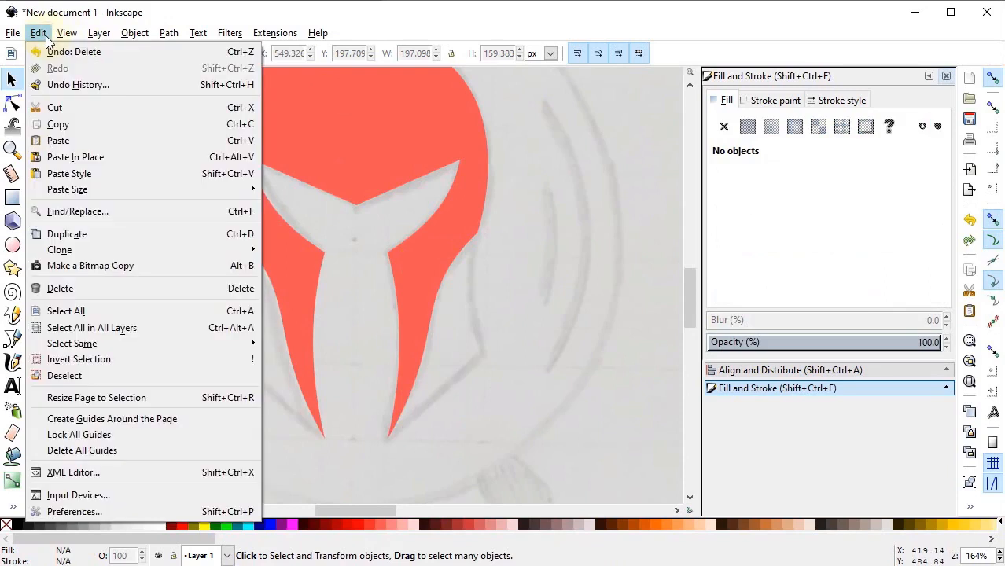
pyautogui.click(91, 158)
# Step: Merge the yellow cheek guards into the red helmet with Union and paste the yellow pair in place on top
pyautogui.keyDown('shift'); pyautogui.click(329, 155); pyautogui.keyUp('shift')
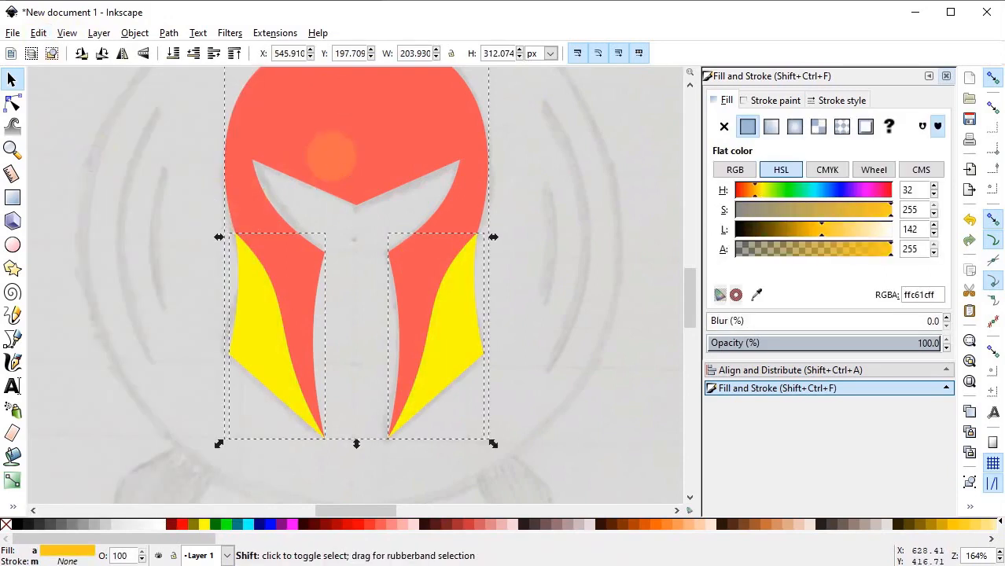
pyautogui.click(168, 33)
pyautogui.click(210, 125)
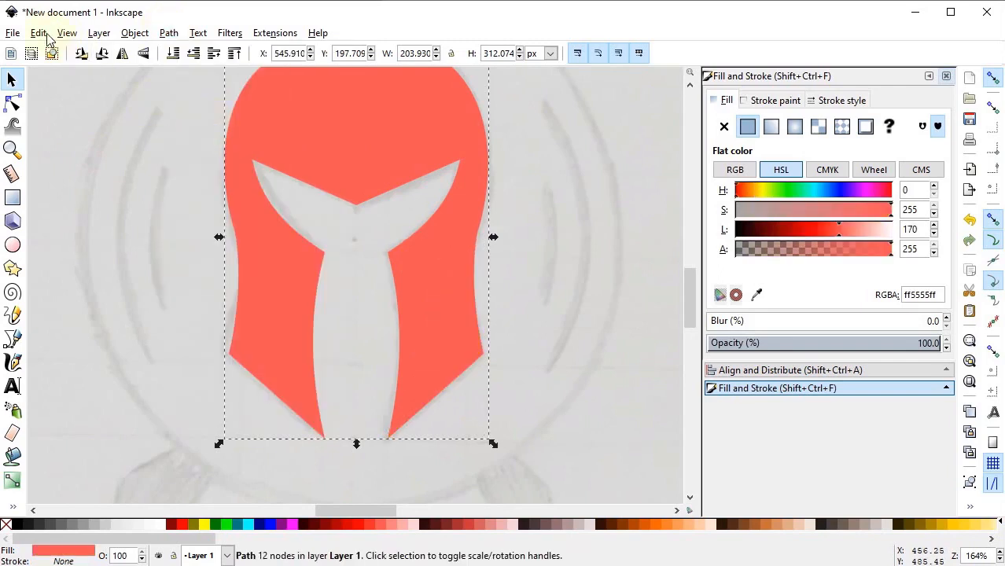
pyautogui.click(39, 33)
pyautogui.click(76, 158)
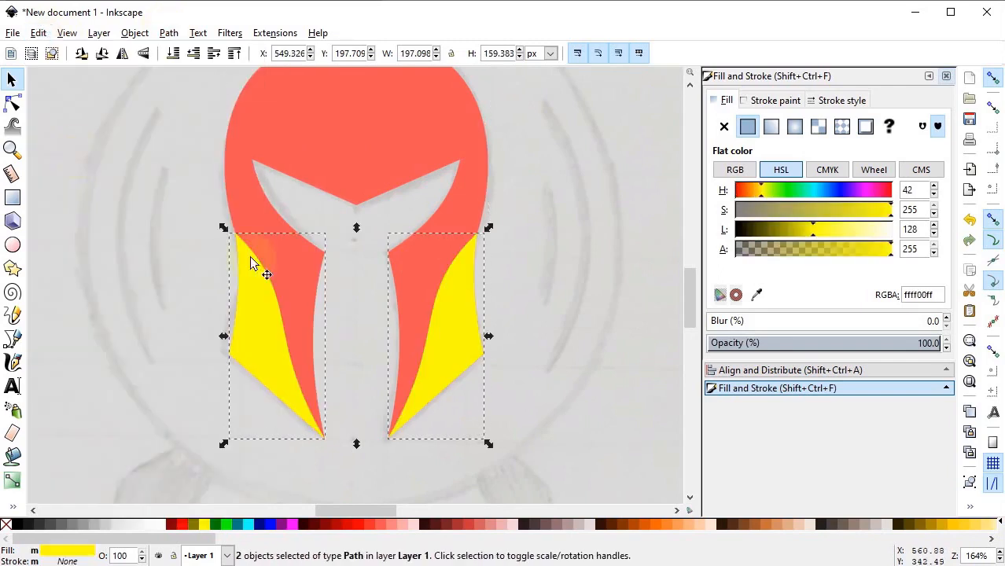
# Step: Draw a small yellow rectangle about 10.5 × 4.4 px just above the helmet's crown
pyautogui.scroll(3, 487, 267)
pyautogui.click(487, 267)
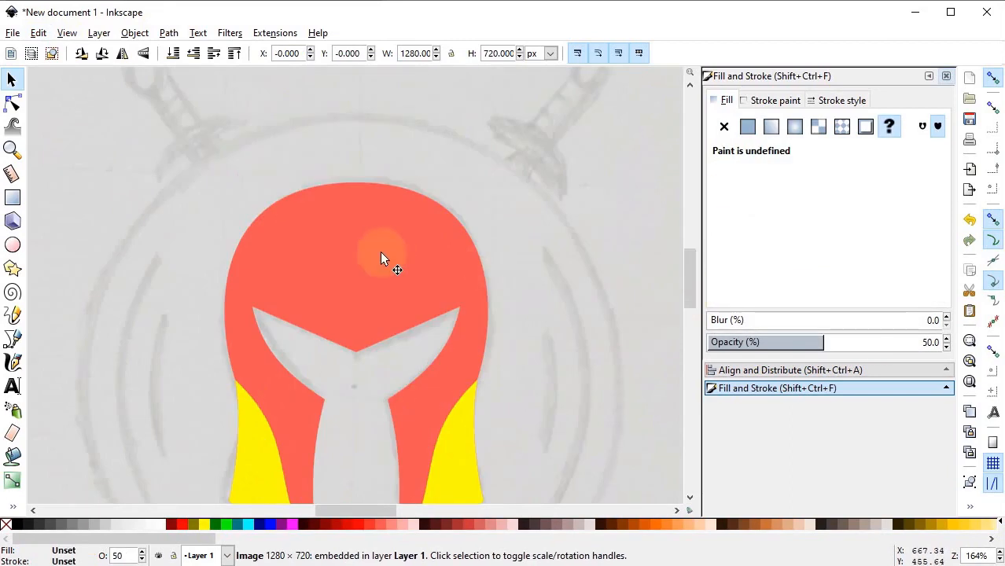
pyautogui.press('z')
pyautogui.moveTo(388, 164); pyautogui.dragTo(338, 206)
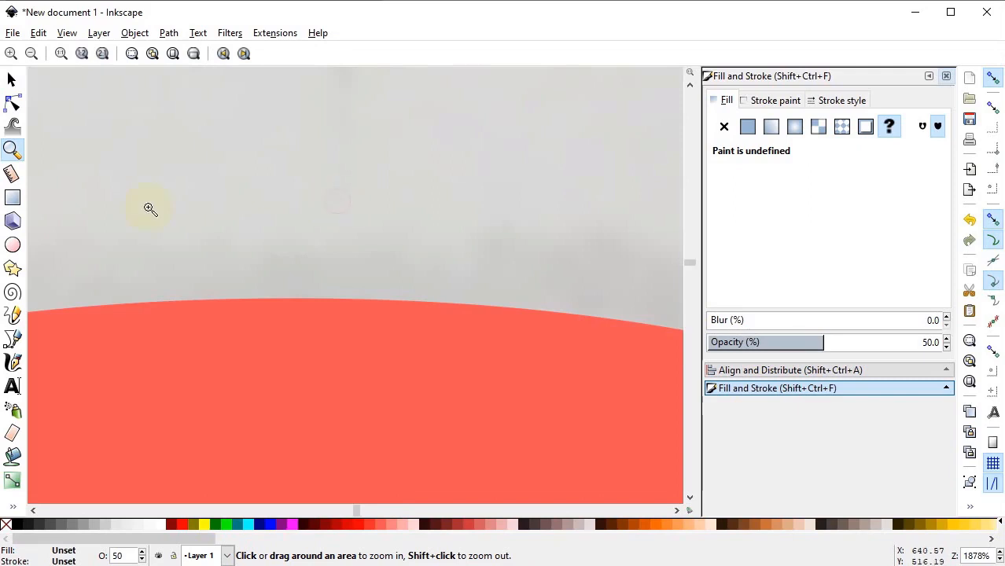
pyautogui.click(12, 198)
pyautogui.moveTo(427, 214); pyautogui.dragTo(583, 278)
pyautogui.click(11, 80)
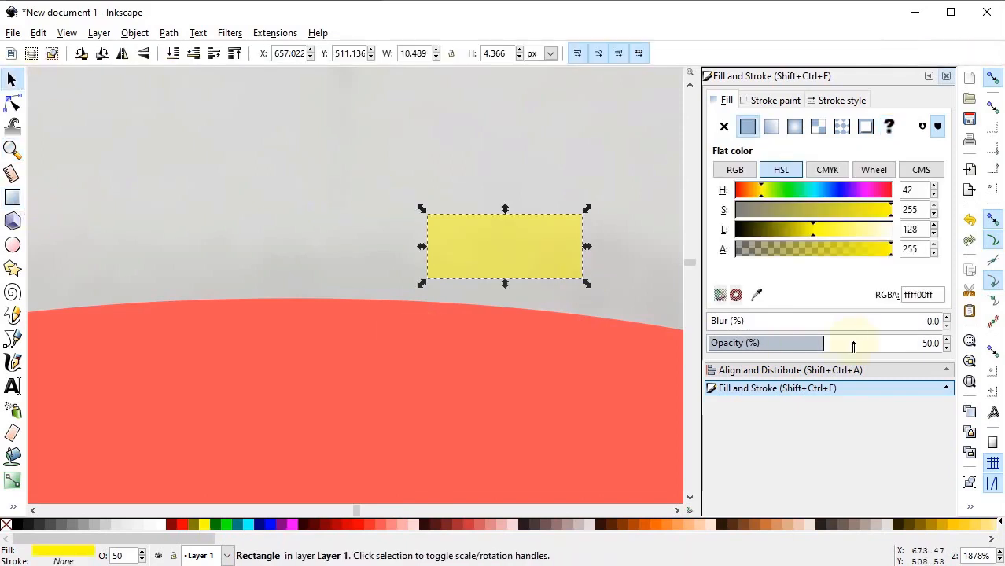
# Step: Set the small yellow rectangle's opacity to 100% and its height to 3 px
pyautogui.click(868, 343)
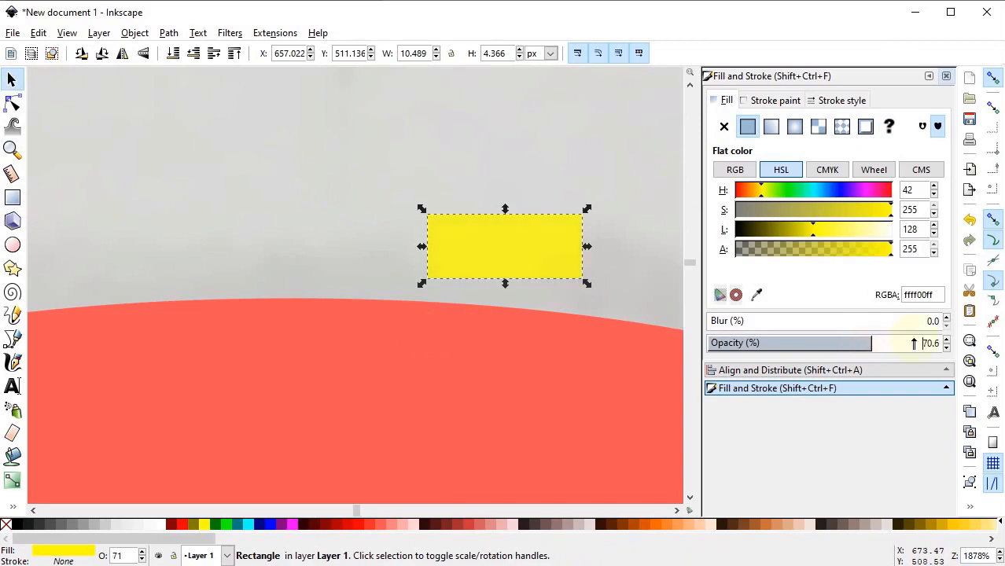
pyautogui.moveTo(913, 342); pyautogui.dragTo(940, 343)
pyautogui.moveTo(507, 56); pyautogui.dragTo(470, 54)
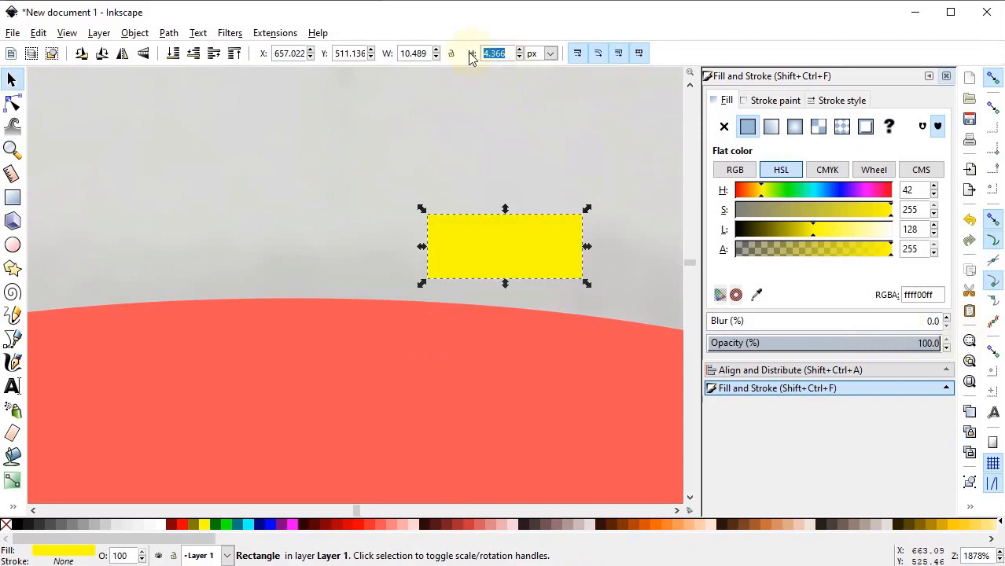
pyautogui.write('3')
pyautogui.press('Return')
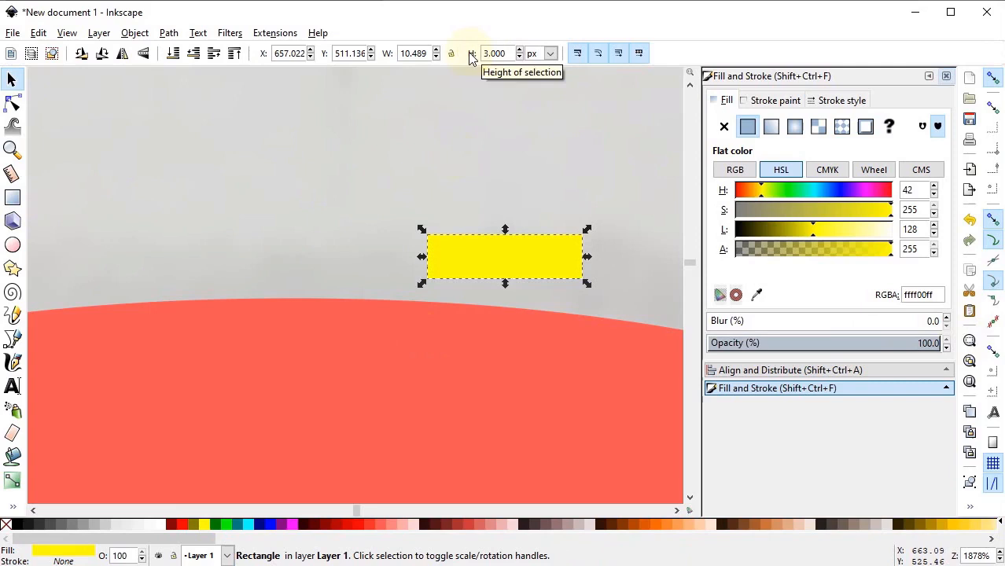
# Step: Duplicate the yellow rectangle and snap the copy directly on top of the original's upper edge
pyautogui.rightClick(447, 271)
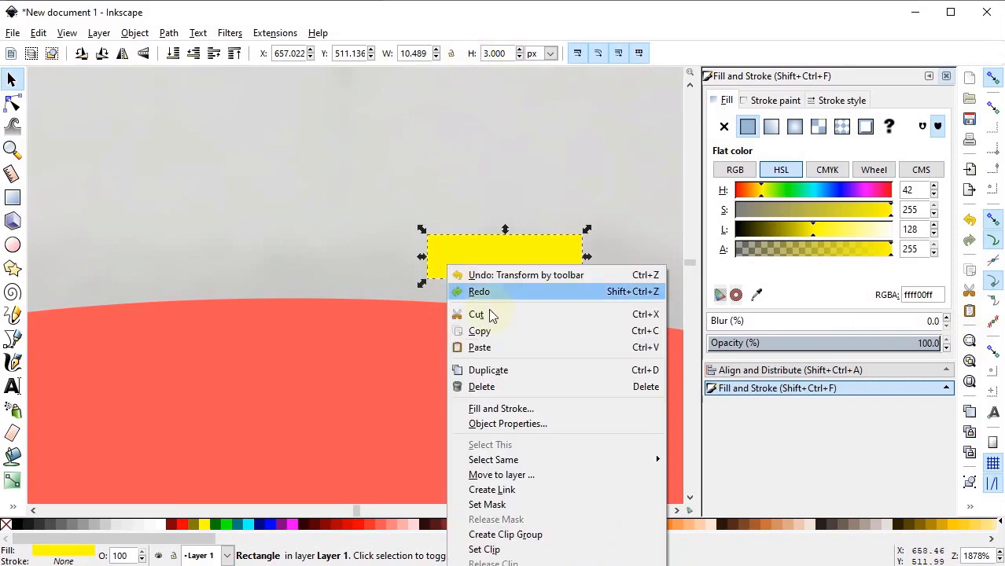
pyautogui.click(498, 373)
pyautogui.moveTo(466, 273); pyautogui.dragTo(466, 226)
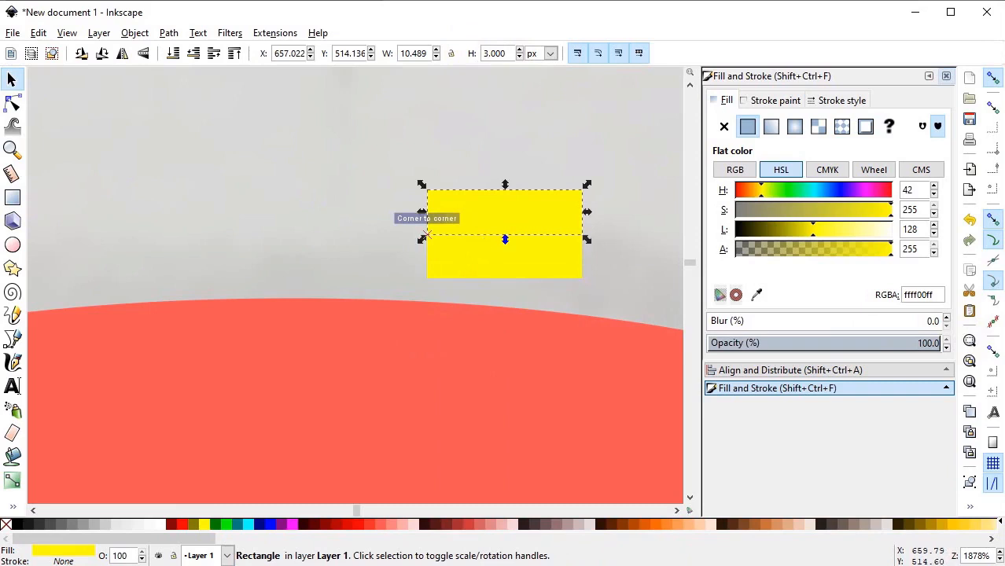
# Step: Give the upper rectangle a red ff2a2a fill and 4 px height, and snap both rectangles onto the helmet's top edge
pyautogui.click(371, 525)
pyautogui.doubleClick(512, 55)
pyautogui.write('4')
pyautogui.press('Return')
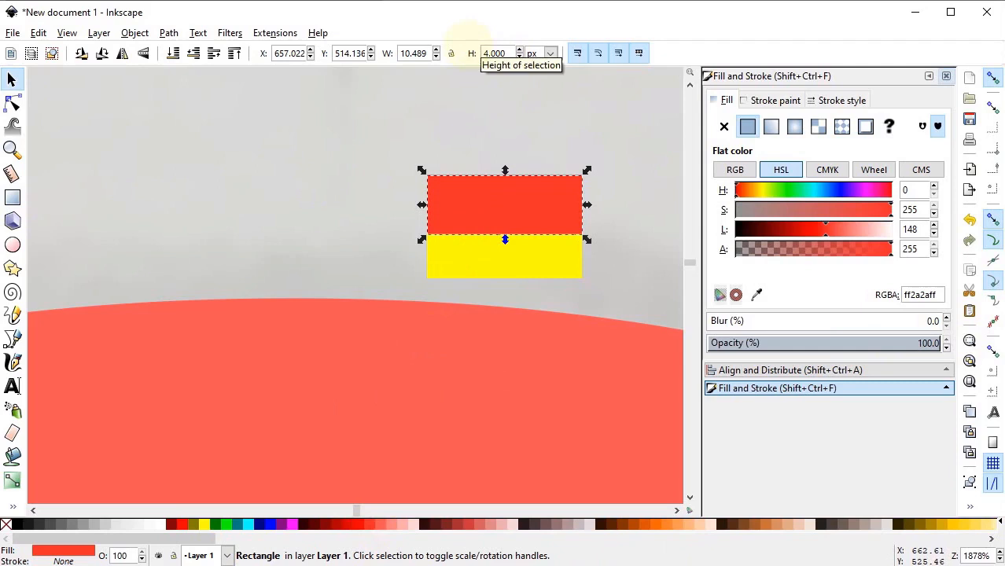
pyautogui.keyDown('shift'); pyautogui.click(454, 265); pyautogui.keyUp('shift')
pyautogui.moveTo(454, 265); pyautogui.dragTo(337, 271)
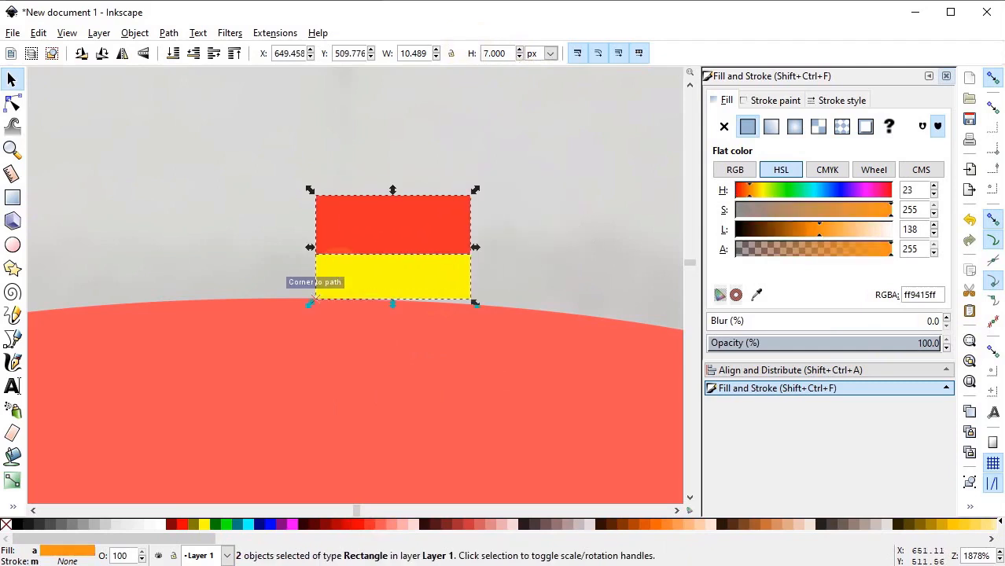
# Step: Duplicate the red helmet and lower the copy's opacity to 48%
pyautogui.click(263, 334)
pyautogui.rightClick(263, 334)
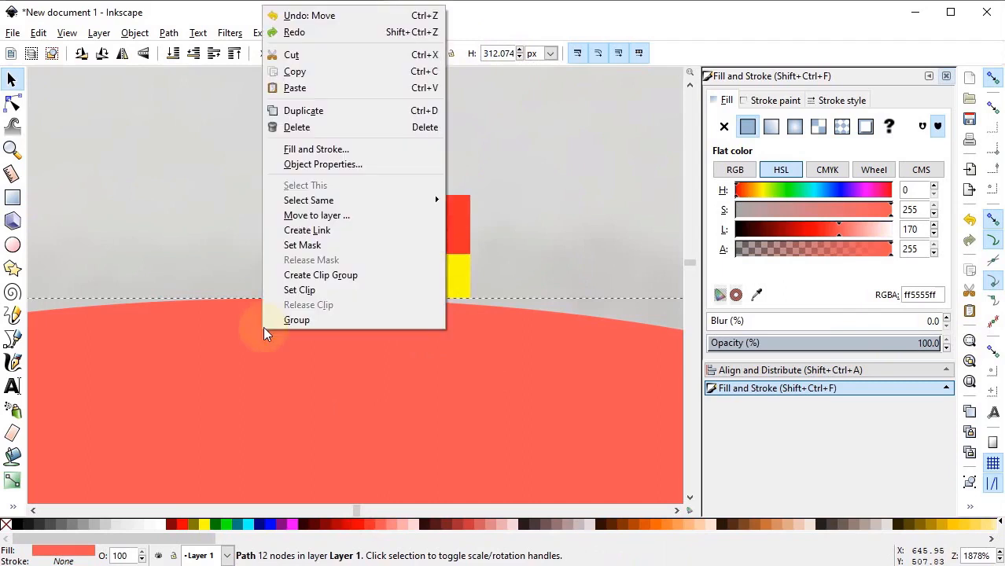
pyautogui.click(331, 107)
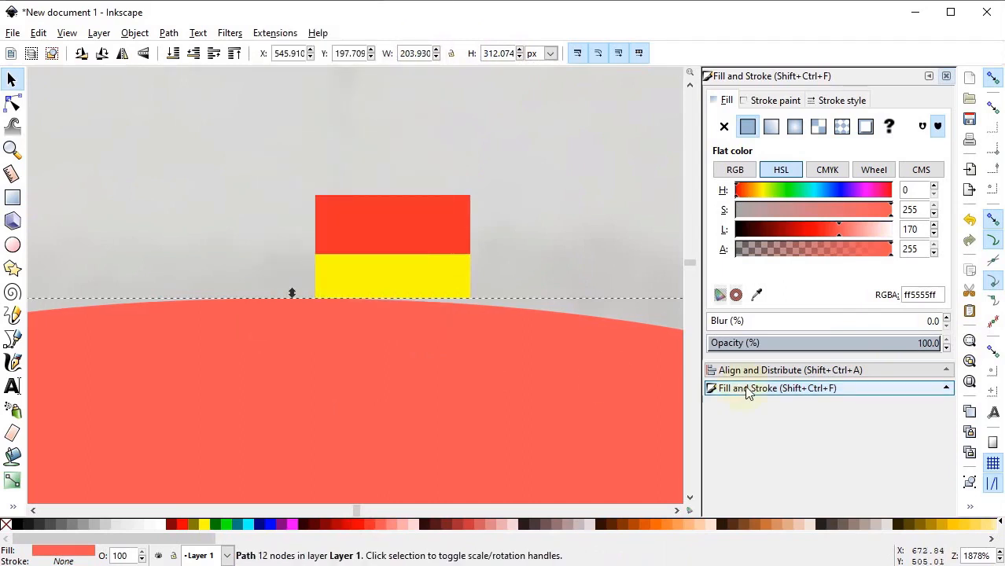
pyautogui.click(818, 342)
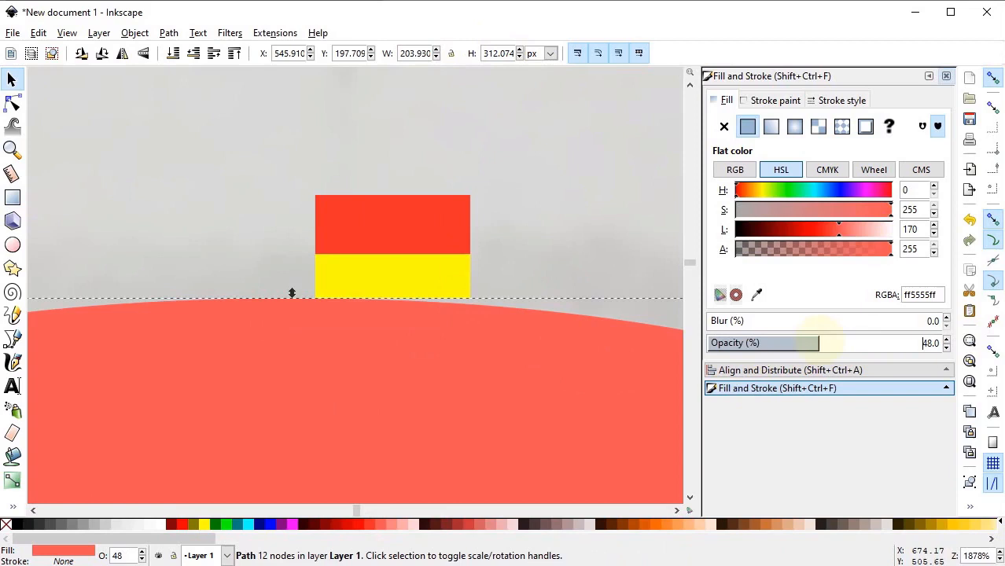
# Step: Create a linked offset from the semi-transparent helmet copy and expand it outward to the yellow rectangle's top edge
pyautogui.click(172, 33)
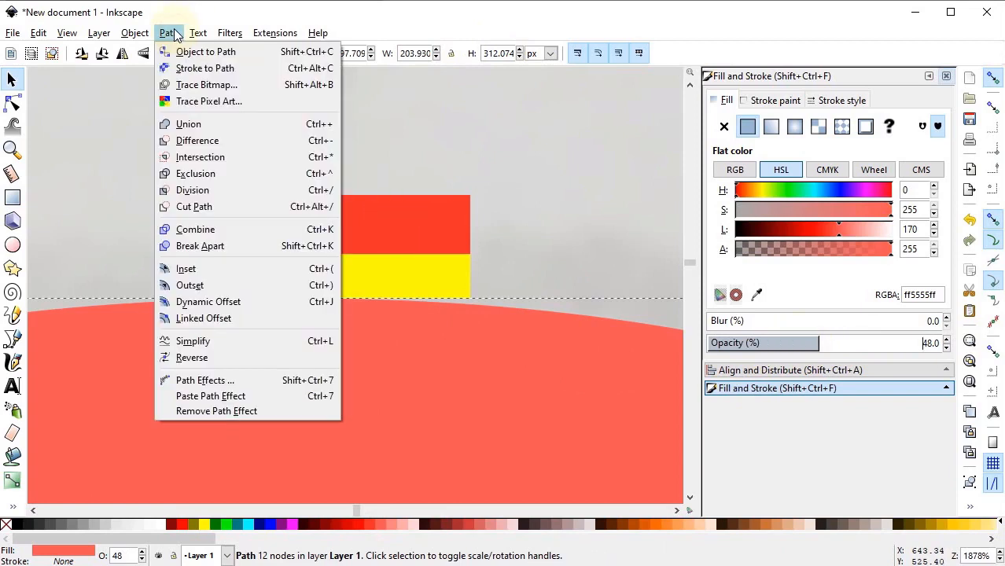
pyautogui.click(206, 318)
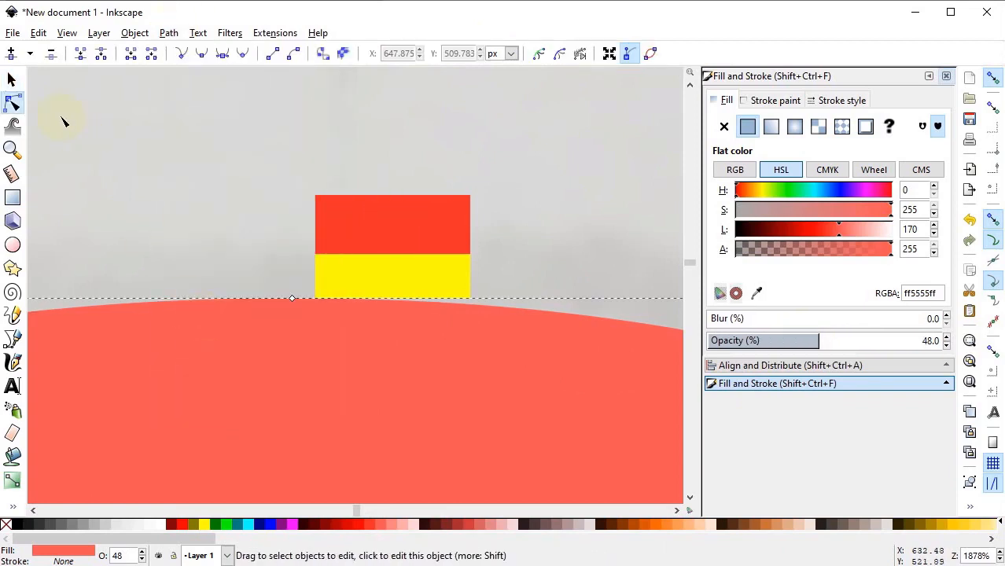
pyautogui.moveTo(292, 299); pyautogui.dragTo(315, 254)
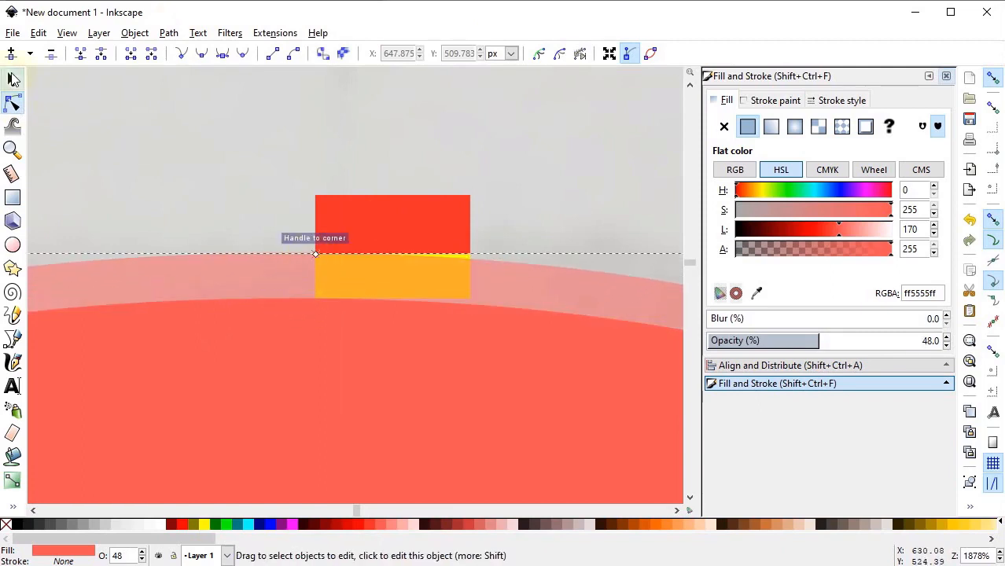
# Step: Duplicate the offset helmet and create a linked offset from the copy, expanded outward to the red rectangle's top edge
pyautogui.click(11, 78)
pyautogui.rightClick(263, 274)
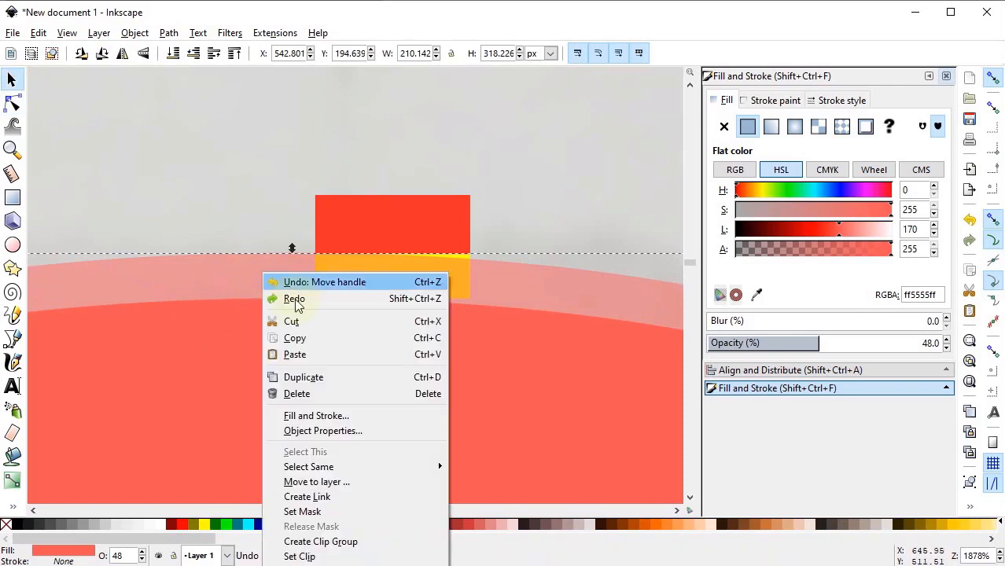
pyautogui.click(321, 391)
pyautogui.click(169, 33)
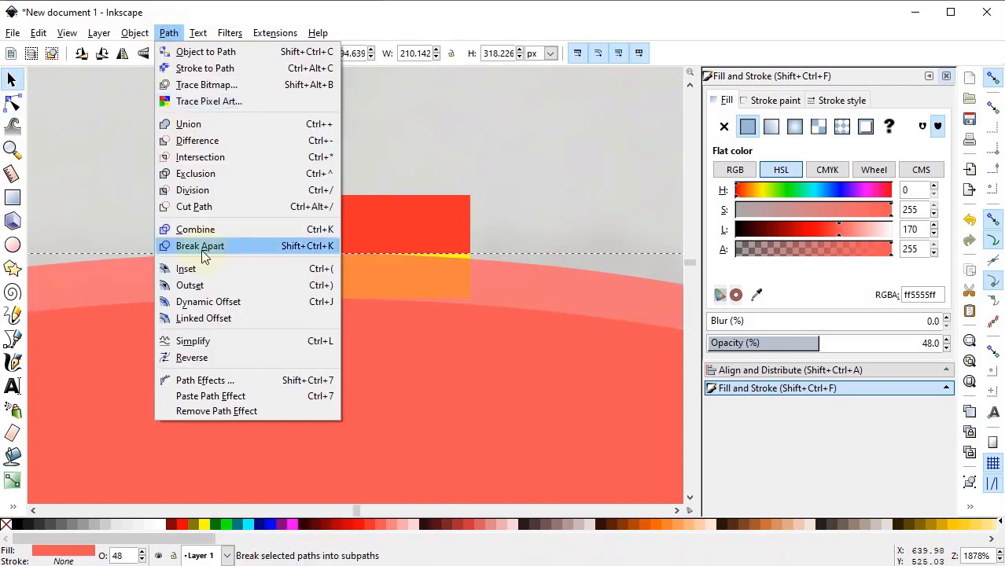
pyautogui.click(203, 314)
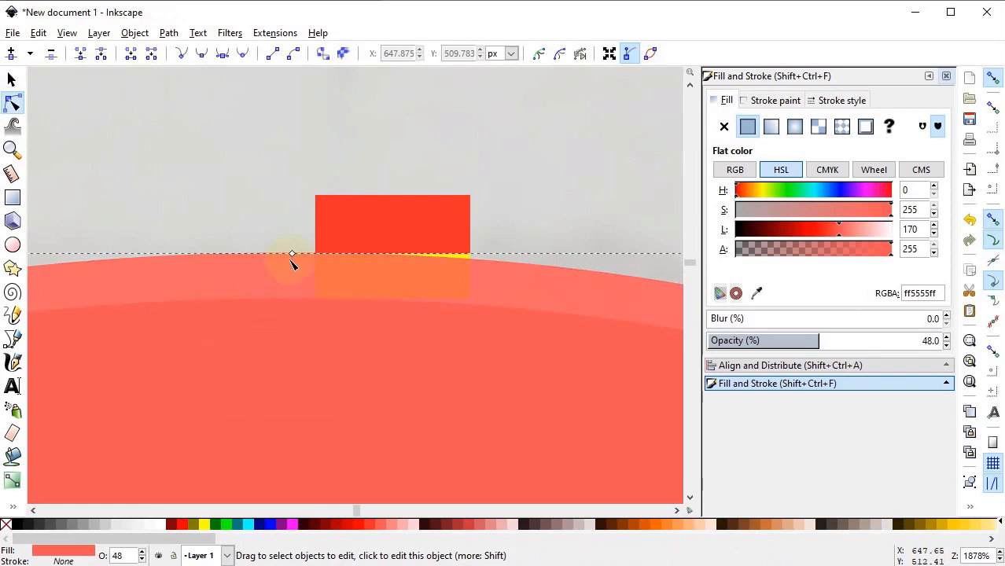
pyautogui.moveTo(293, 255); pyautogui.dragTo(316, 195)
pyautogui.press('Escape')
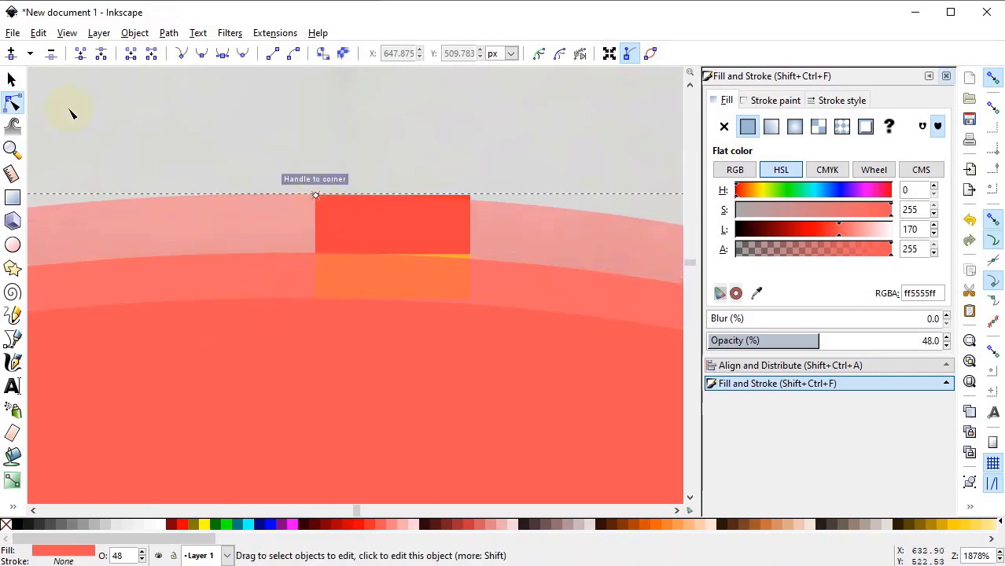
pyautogui.press('s')
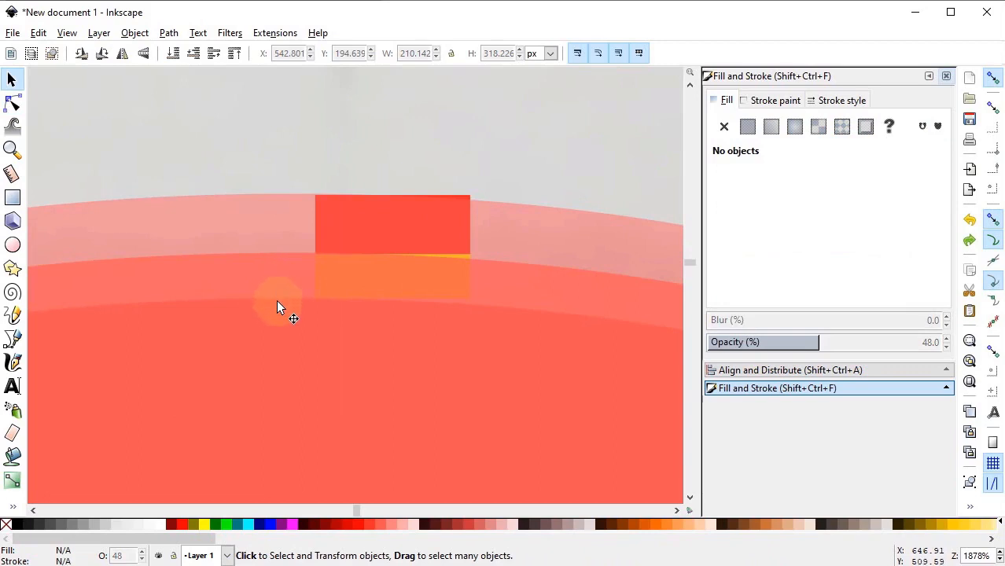
# Step: Cut the outer helmet offset with the inner one using Division and delete the resulting inner piece
pyautogui.click(273, 263)
pyautogui.keyDown('shift'); pyautogui.click(264, 221); pyautogui.keyUp('shift')
pyautogui.click(170, 33)
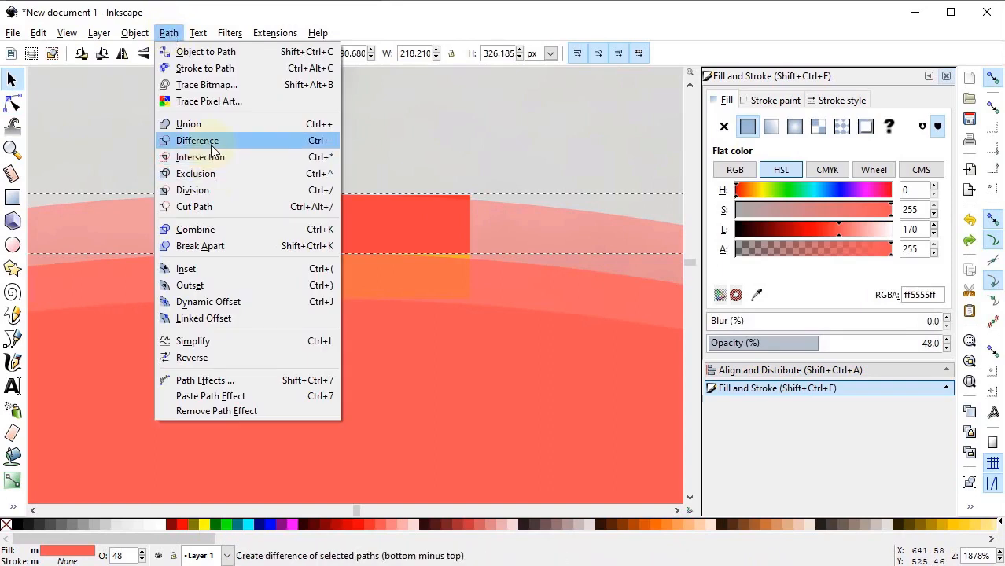
pyautogui.click(210, 188)
pyautogui.click(265, 279)
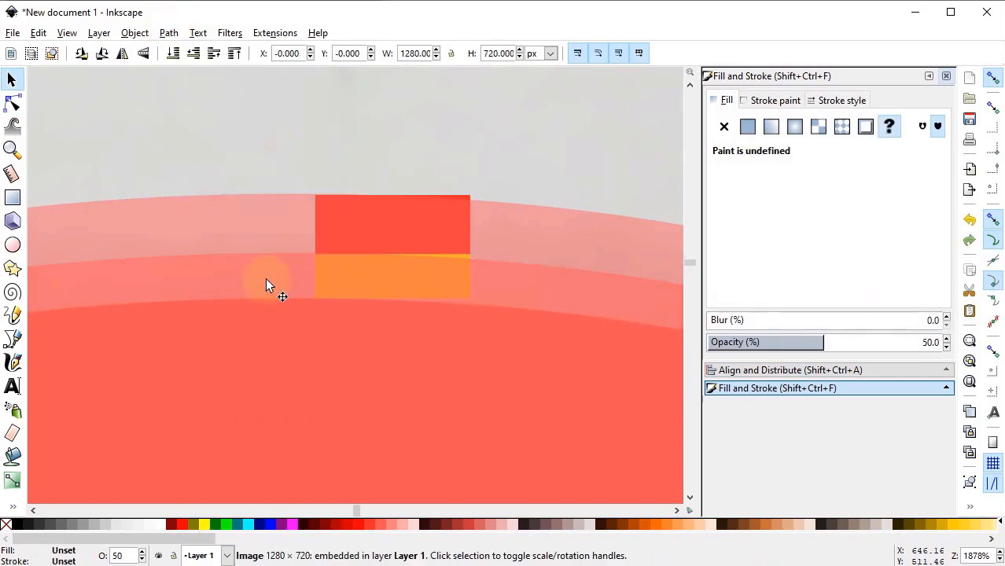
pyautogui.keyDown('alt'); pyautogui.click(267, 281); pyautogui.keyUp('alt')
pyautogui.press('Escape')
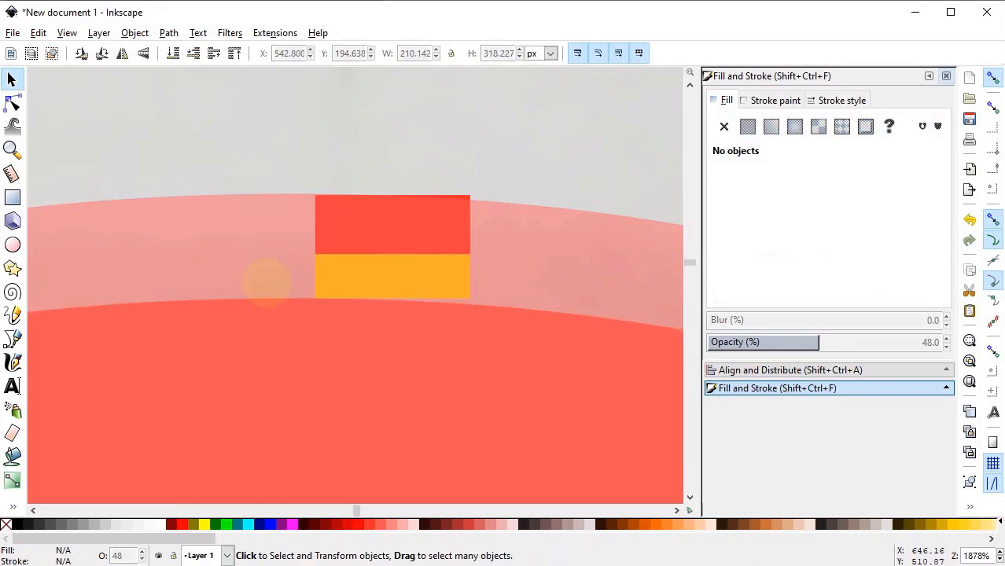
# Step: Delete the leftover inner linked offset and the yellow spacer rectangle above the helmet
pyautogui.click(267, 281)
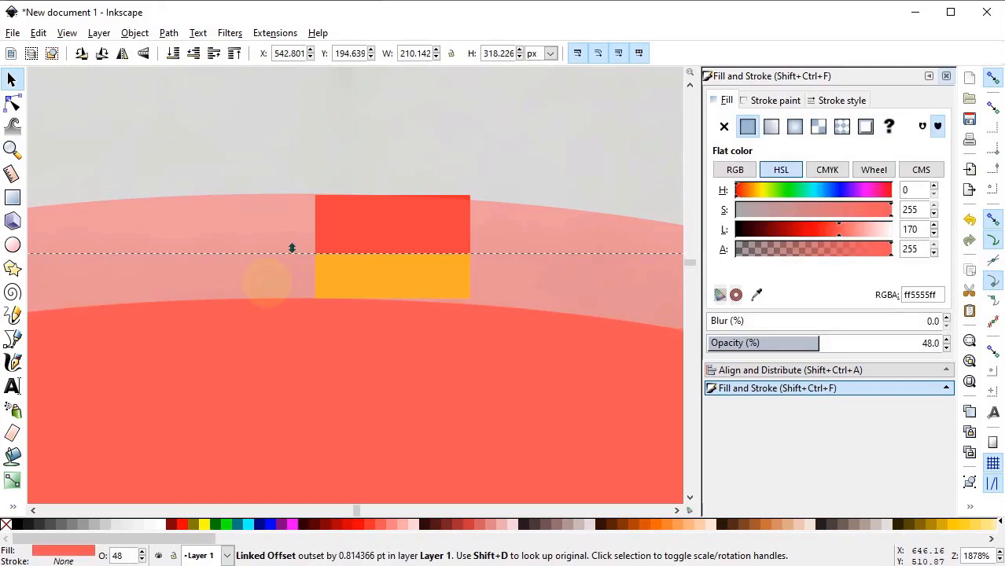
pyautogui.press('Delete')
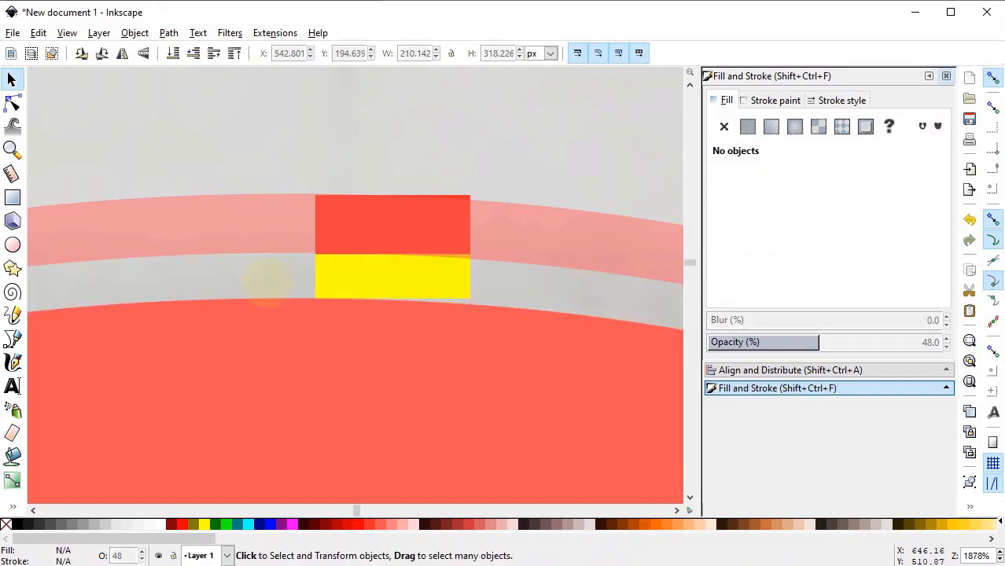
pyautogui.click(336, 278)
pyautogui.press('Delete')
# Step: Delete the red spacer rectangle lying under the outer helmet outline
pyautogui.click(385, 242)
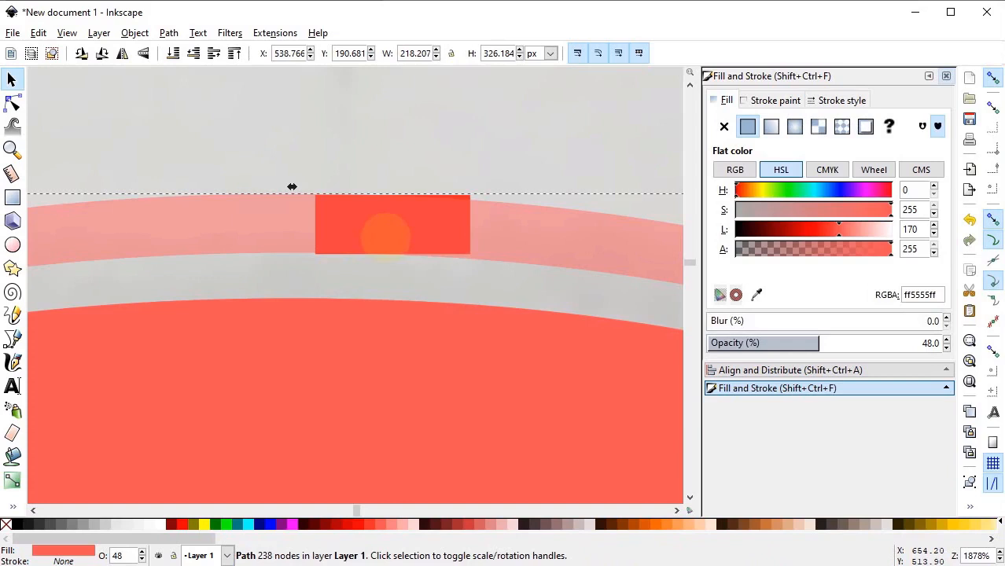
pyautogui.press('alt')
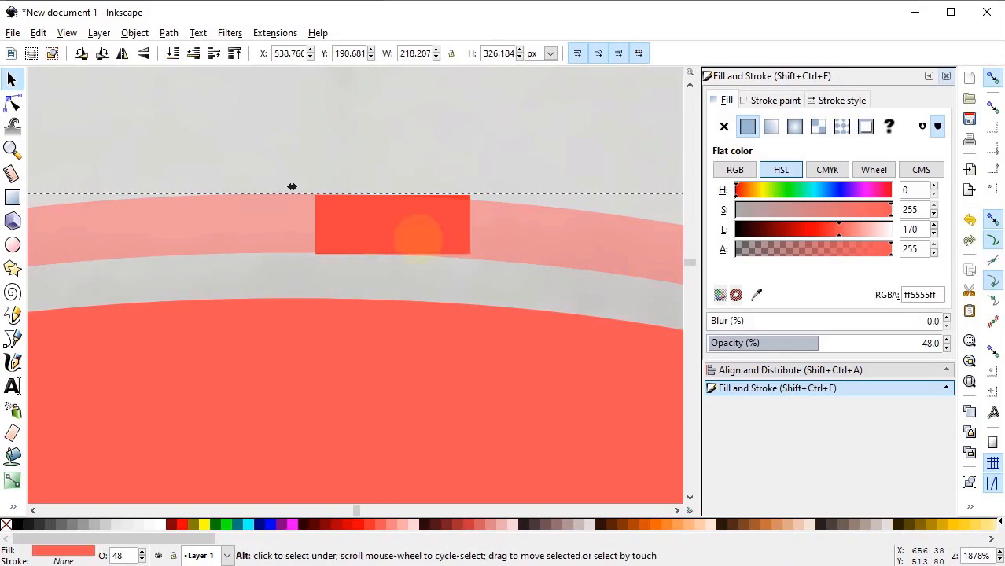
pyautogui.keyDown('alt'); pyautogui.click(418, 235); pyautogui.keyUp('alt')
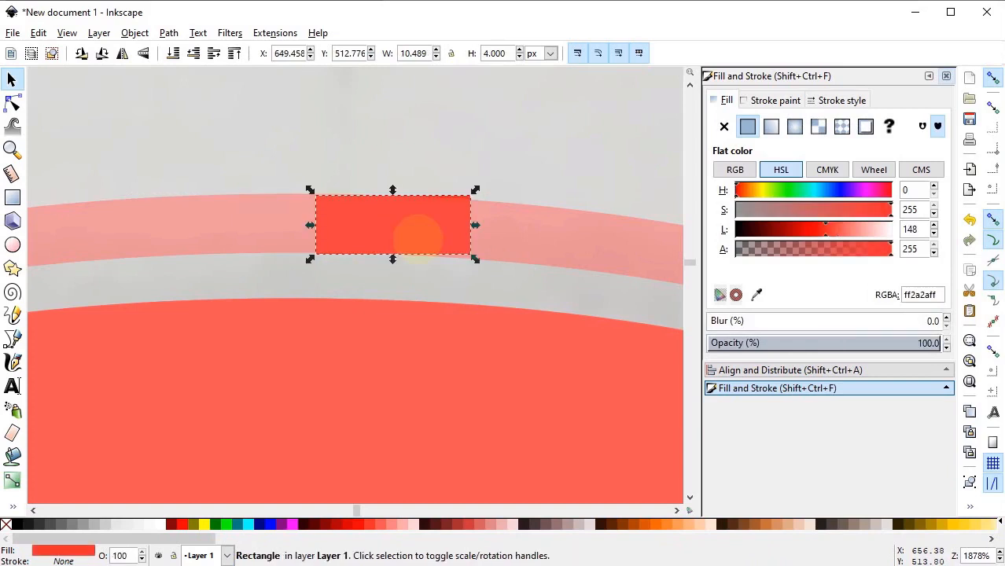
pyautogui.press('Delete')
pyautogui.hotkey('ctrl', 'z')
pyautogui.keyDown('ctrl'); pyautogui.scroll(-2, 253, 189); pyautogui.keyUp('ctrl')
pyautogui.press('Delete')
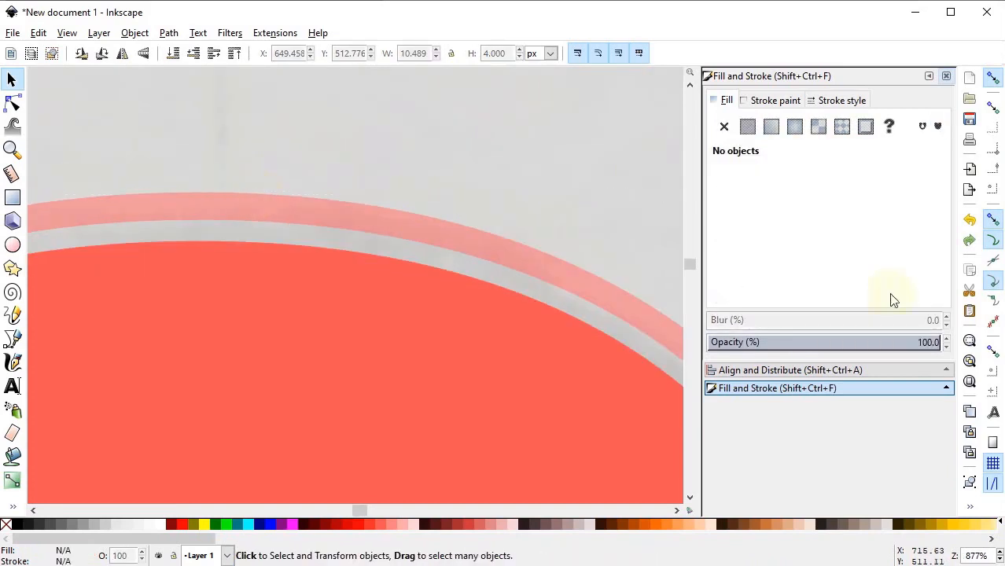
# Step: Disable snapping and draw a circle with a radius of about 206 px over the sketched shield, centred on the helmet
pyautogui.click(970, 382)
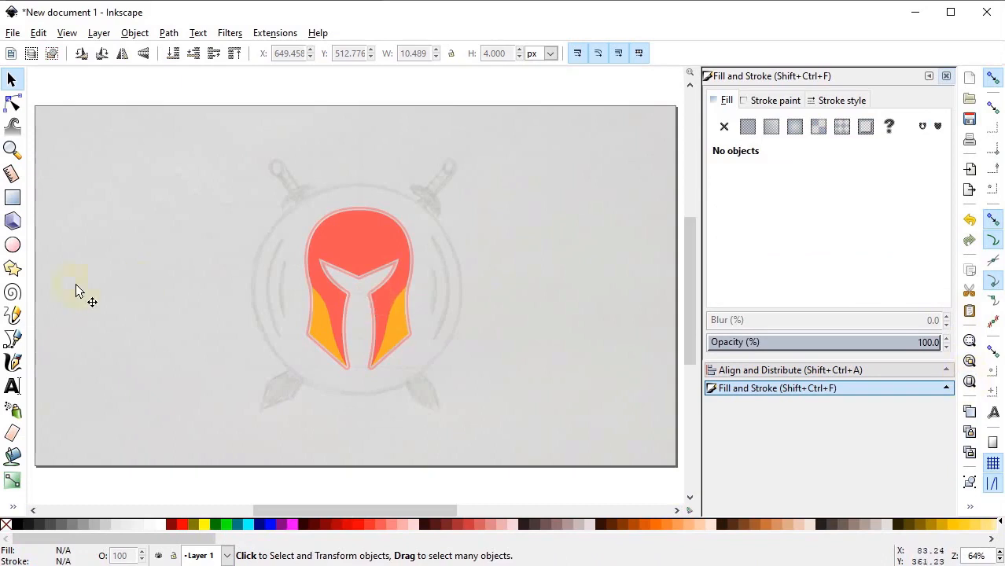
pyautogui.click(12, 245)
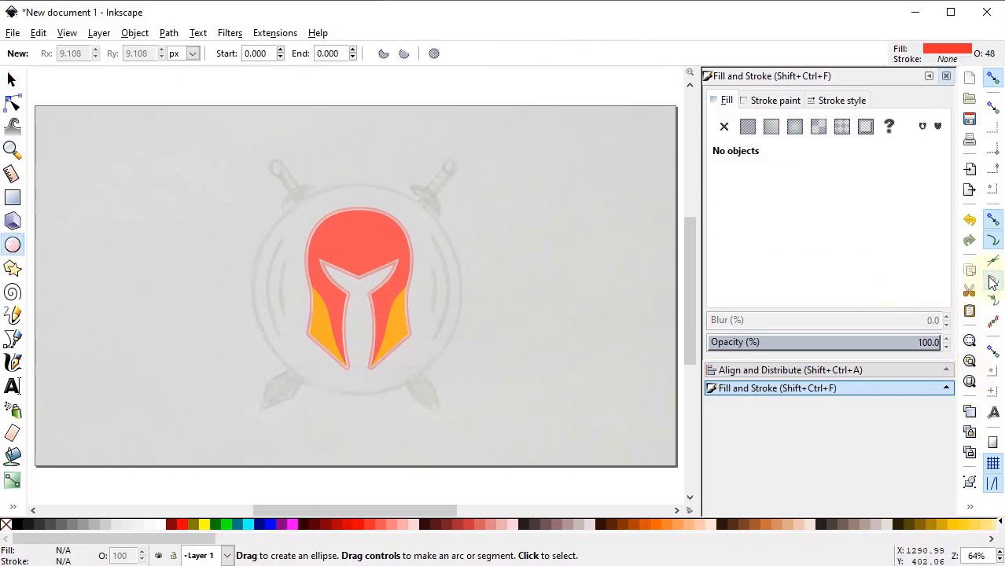
pyautogui.click(993, 77)
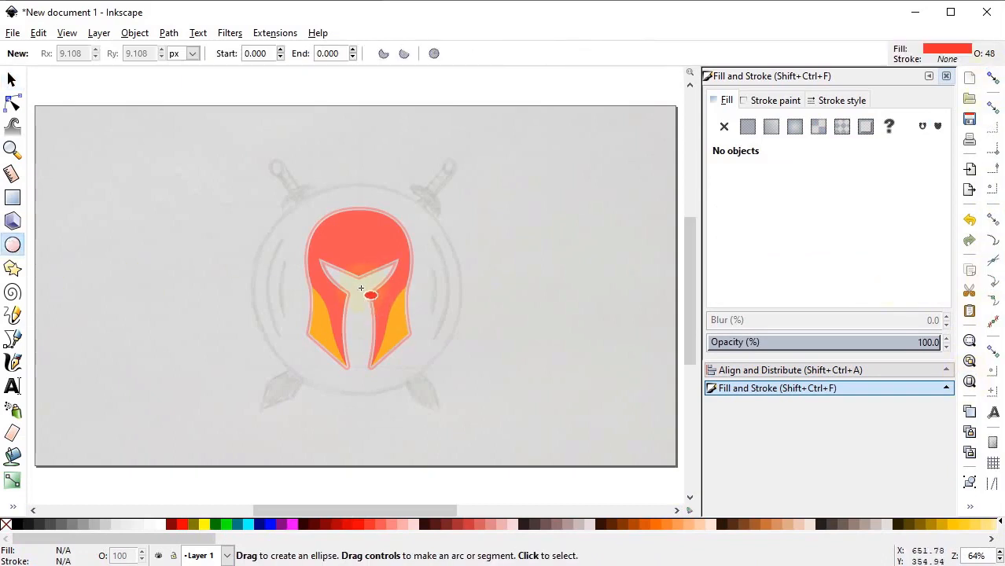
pyautogui.moveTo(359, 291); pyautogui.dragTo(464, 400)
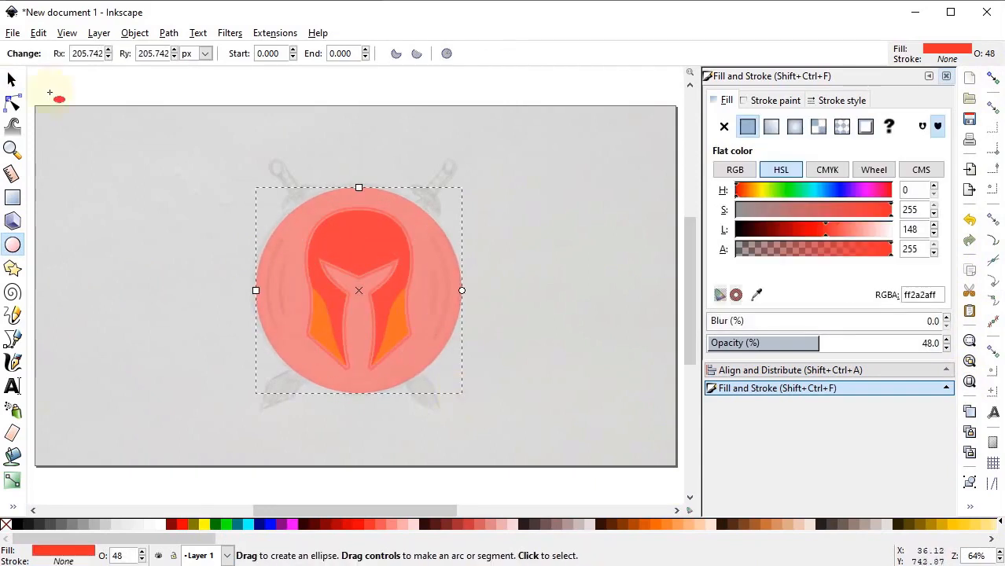
# Step: Make the shield circle black at 100% opacity and lower it in the stacking order until it lies behind the helmet parts
pyautogui.click(12, 80)
pyautogui.moveTo(815, 346); pyautogui.dragTo(953, 343)
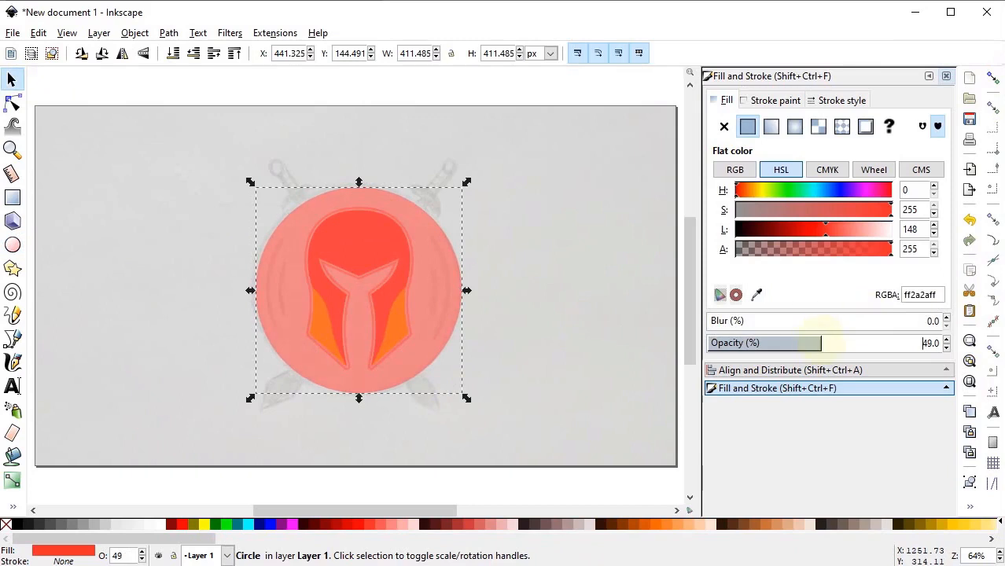
pyautogui.click(15, 524)
pyautogui.click(192, 60)
pyautogui.click(191, 59)
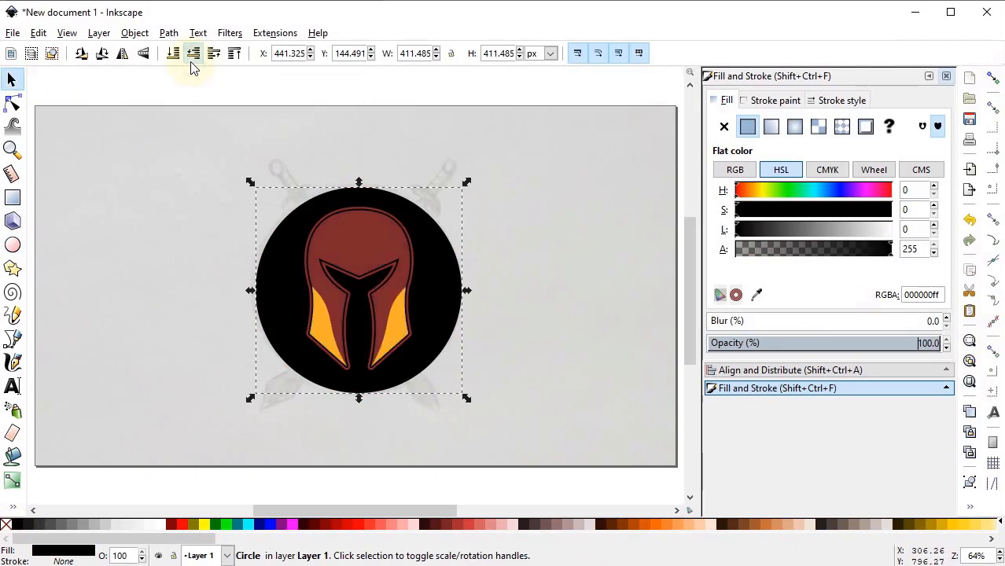
pyautogui.click(192, 60)
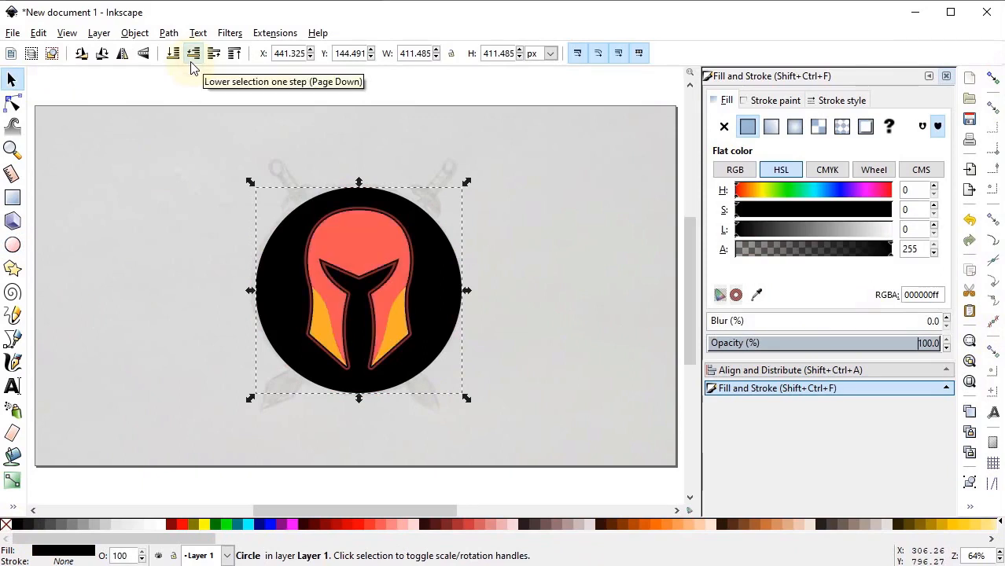
# Step: Give the black shield circle a red stroke 15 px wide, with the stroke painted above the fill
pyautogui.click(262, 490)
pyautogui.click(411, 370)
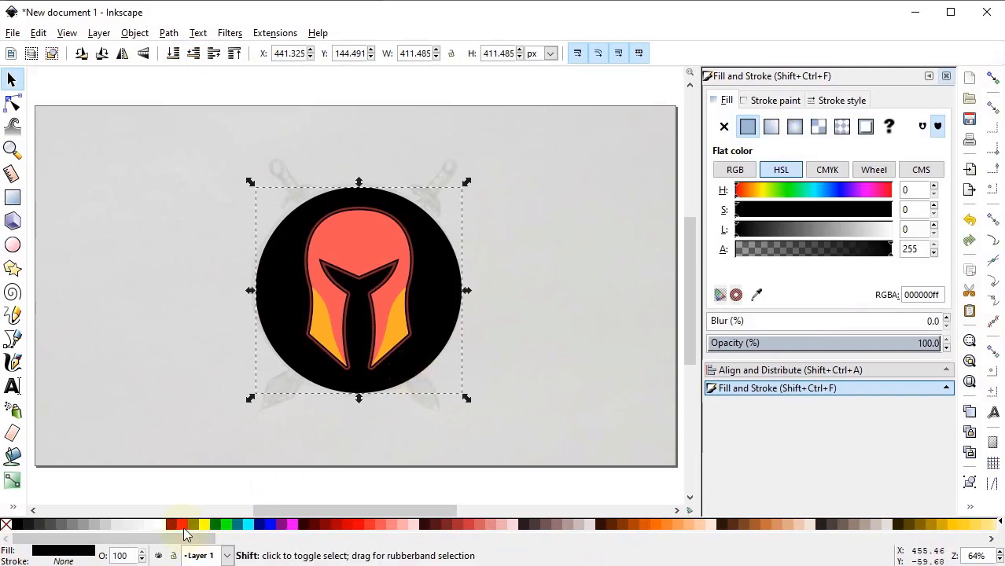
pyautogui.keyDown('shift'); pyautogui.click(182, 526); pyautogui.keyUp('shift')
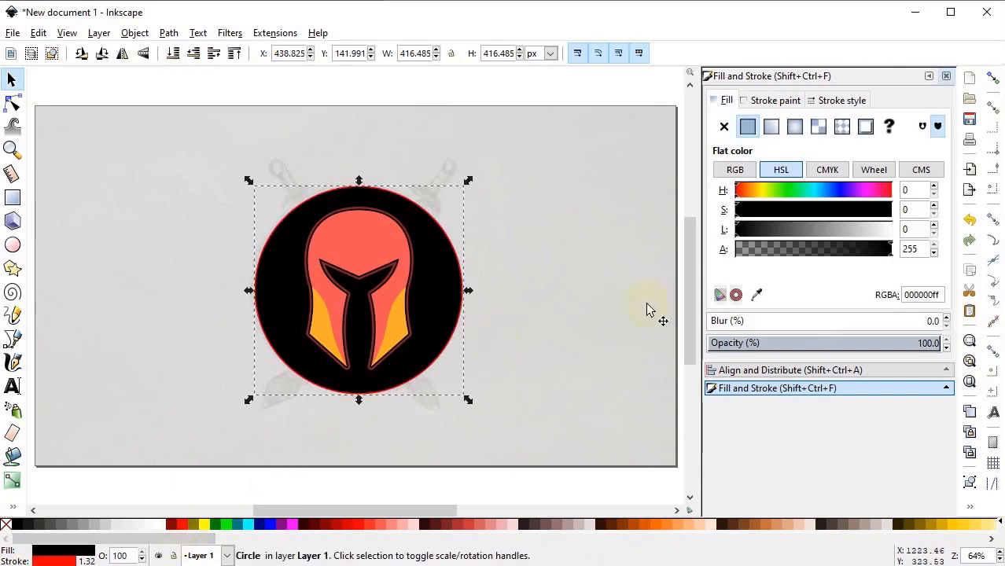
pyautogui.click(835, 100)
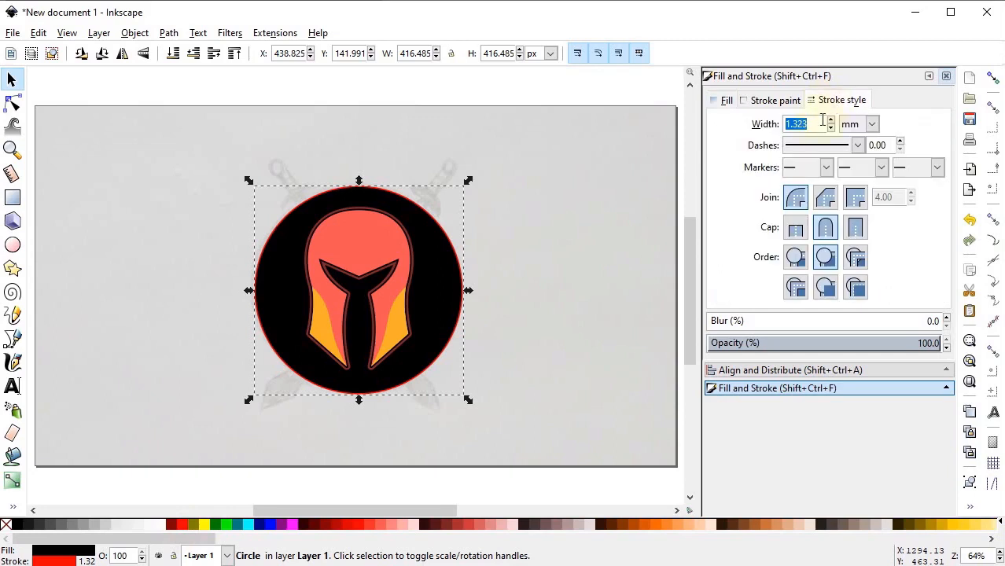
pyautogui.click(871, 123)
pyautogui.click(874, 161)
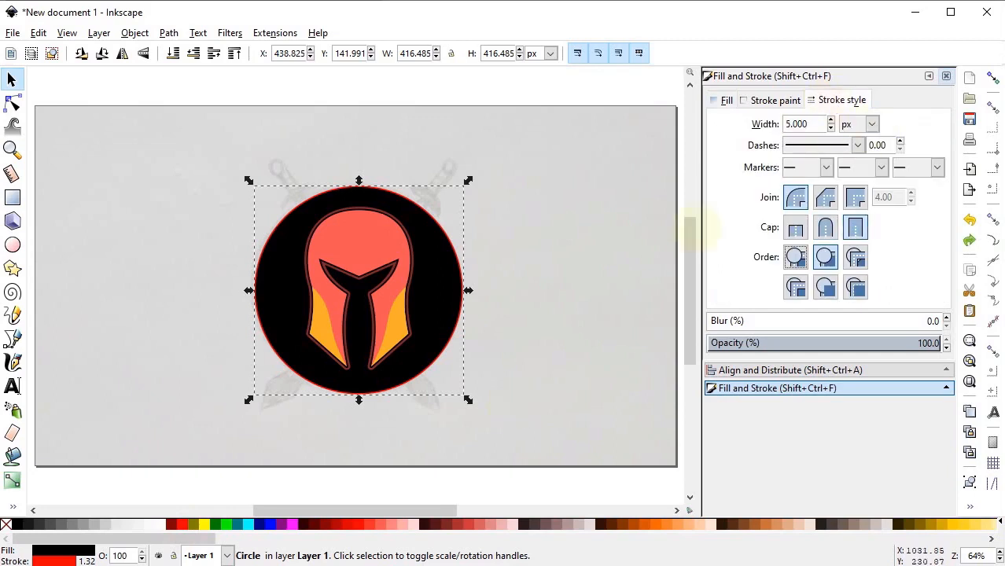
pyautogui.doubleClick(807, 123)
pyautogui.write('15')
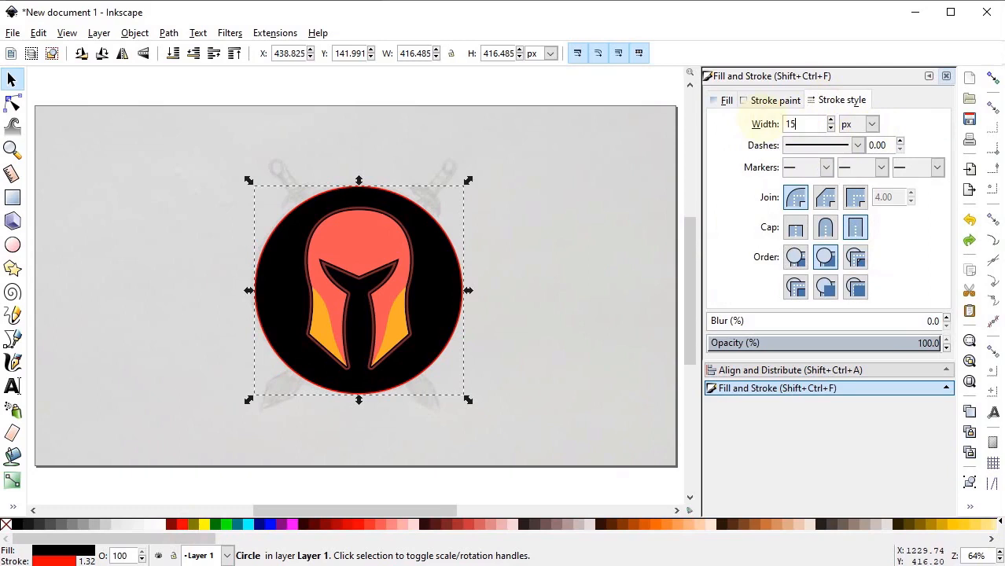
pyautogui.press('Return')
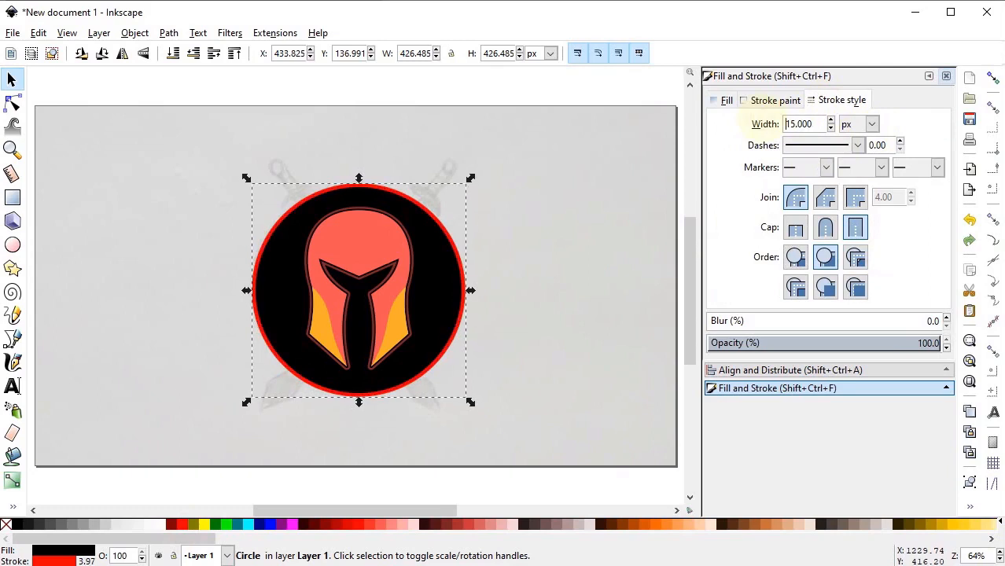
pyautogui.click(801, 261)
pyautogui.click(506, 483)
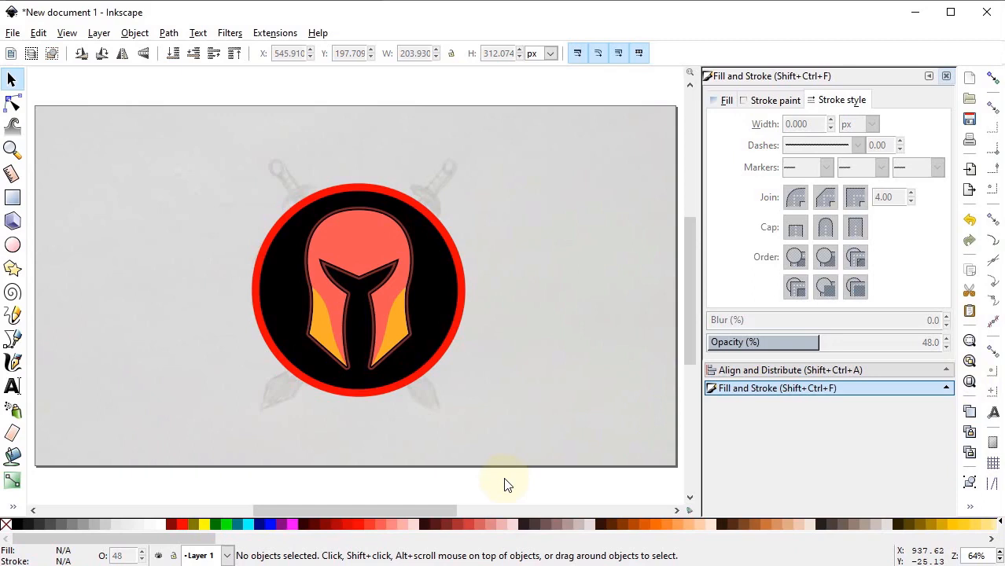
# Step: Bring in the three-colour palette group and fill the main helmet shape with its dark red 550000ff at 100% opacity
pyautogui.hotkey('ctrl', 'alt', 'a')
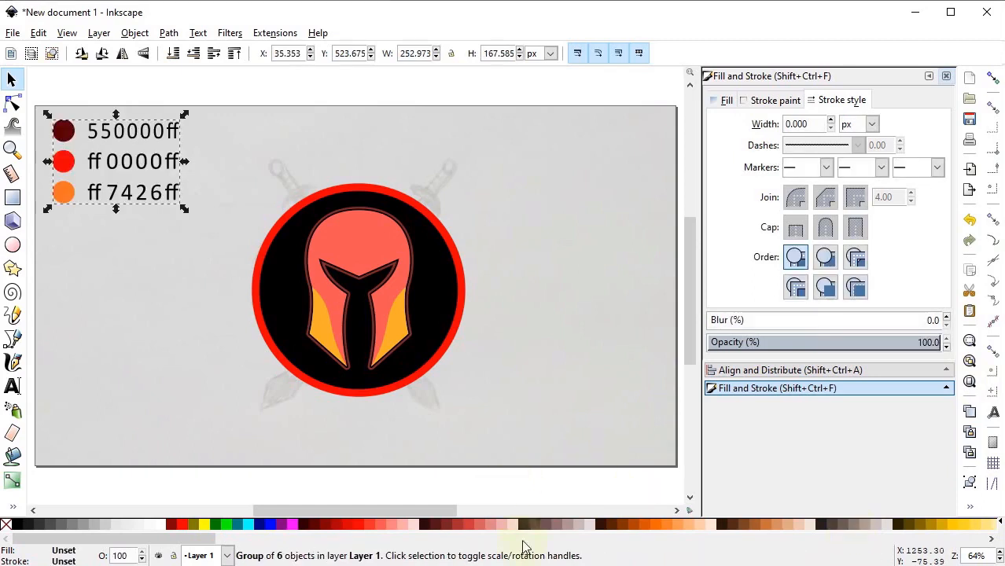
pyautogui.click(381, 254)
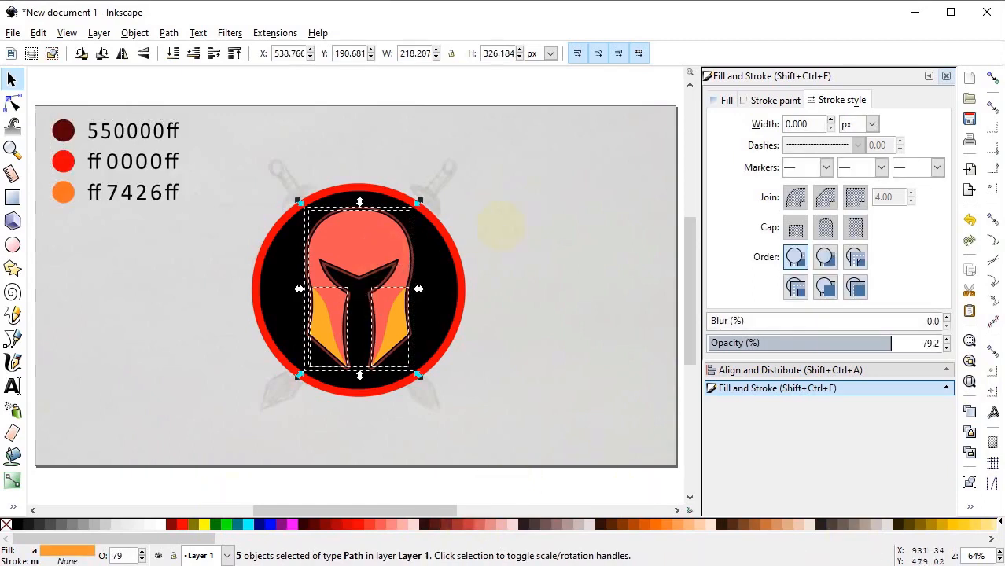
pyautogui.keyDown('alt'); pyautogui.click(343, 238); pyautogui.keyUp('alt')
pyautogui.keyDown('alt'); pyautogui.click(316, 255); pyautogui.keyUp('alt')
pyautogui.click(13, 507)
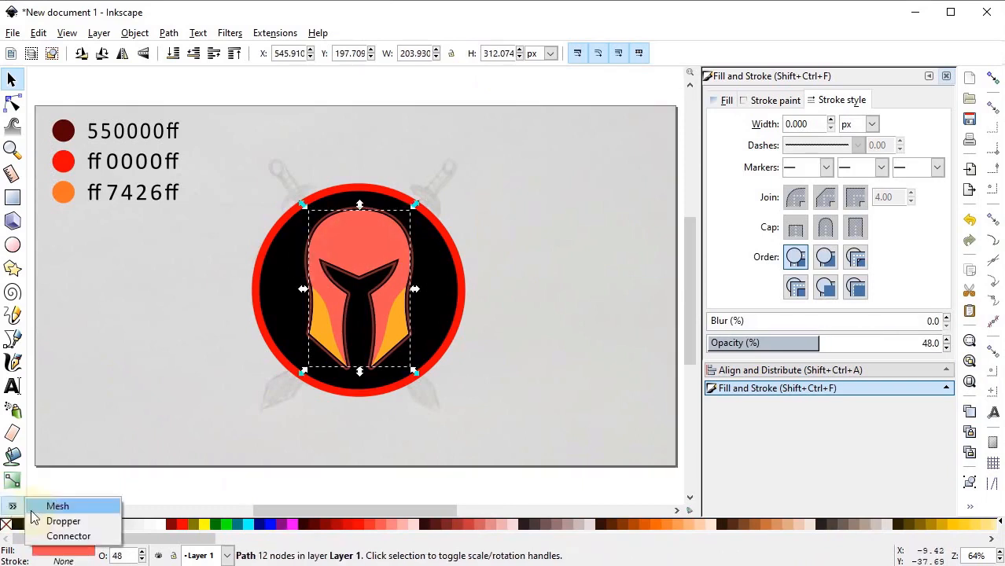
pyautogui.click(42, 520)
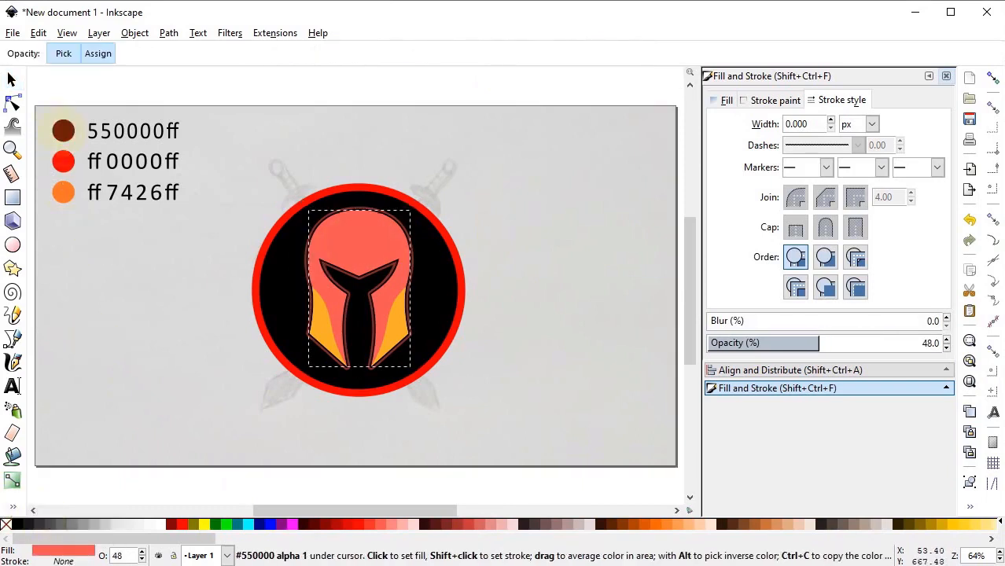
pyautogui.click(63, 131)
pyautogui.click(11, 80)
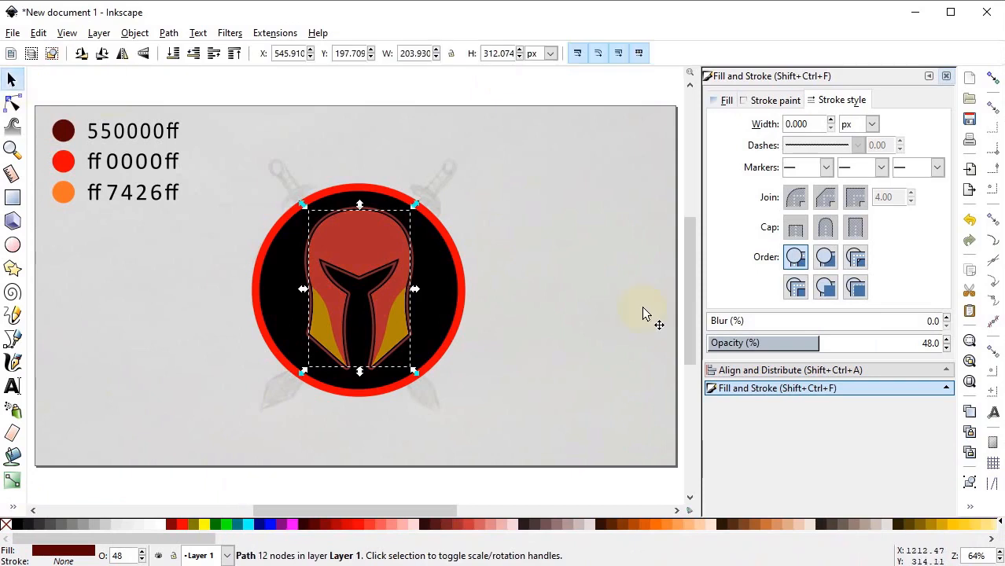
pyautogui.click(940, 343)
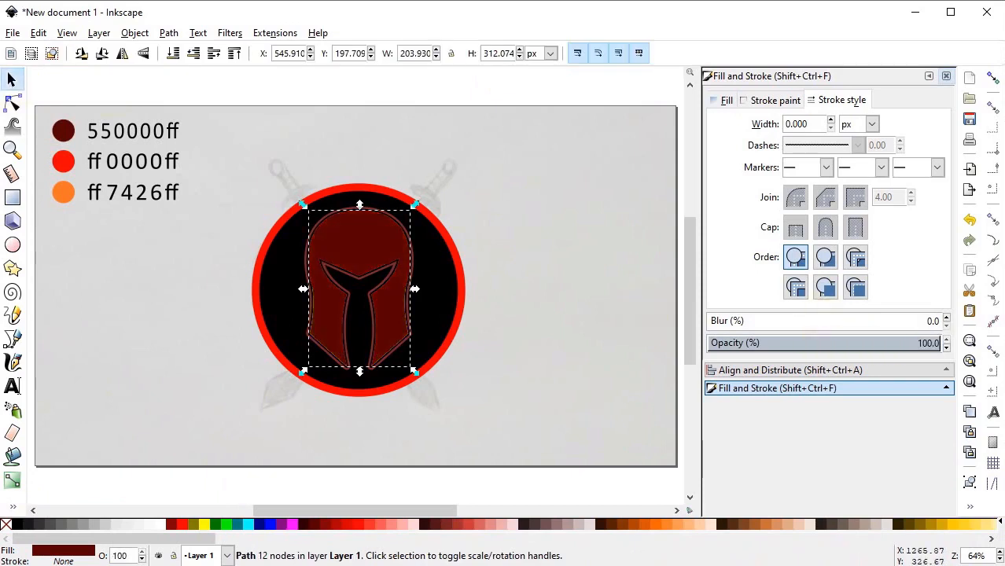
# Step: Lower the dark red helmet two levels in the stacking order, behind both yellow cheek pieces
pyautogui.click(194, 55)
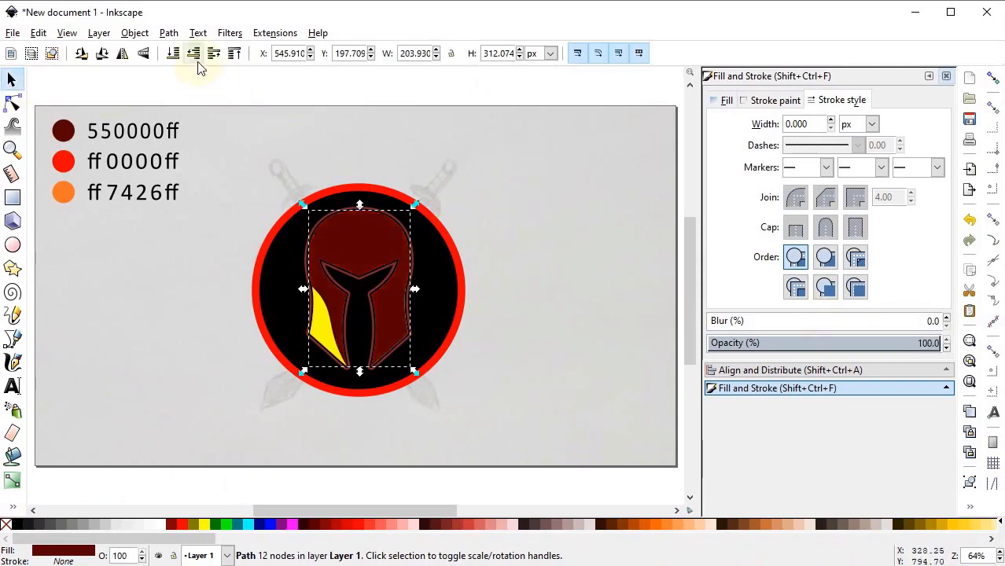
pyautogui.click(194, 55)
pyautogui.press('Escape')
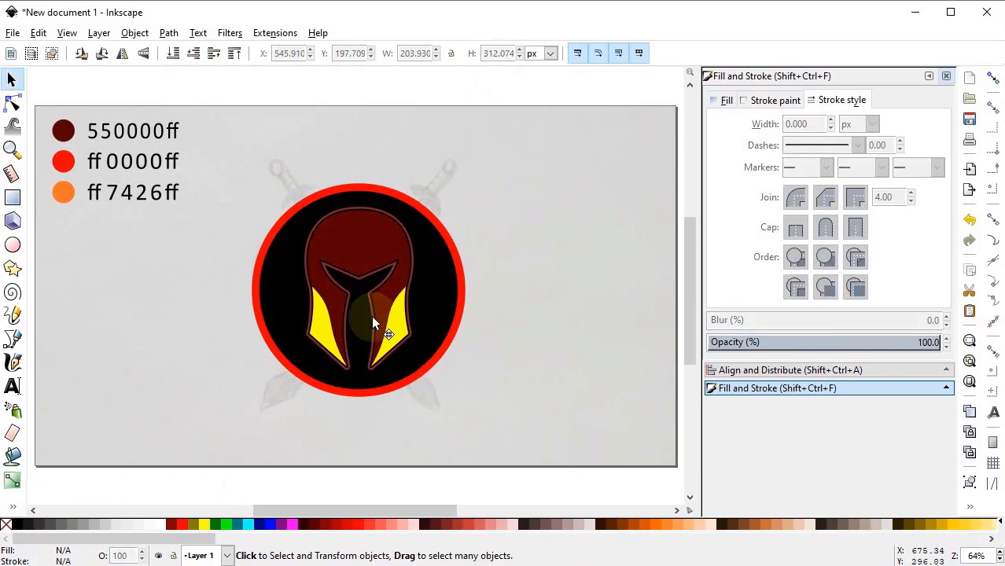
# Step: Set the helmet's outer outline to 100% opacity and fill it with the shield ring's red ff0000
pyautogui.click(371, 254)
pyautogui.click(970, 341)
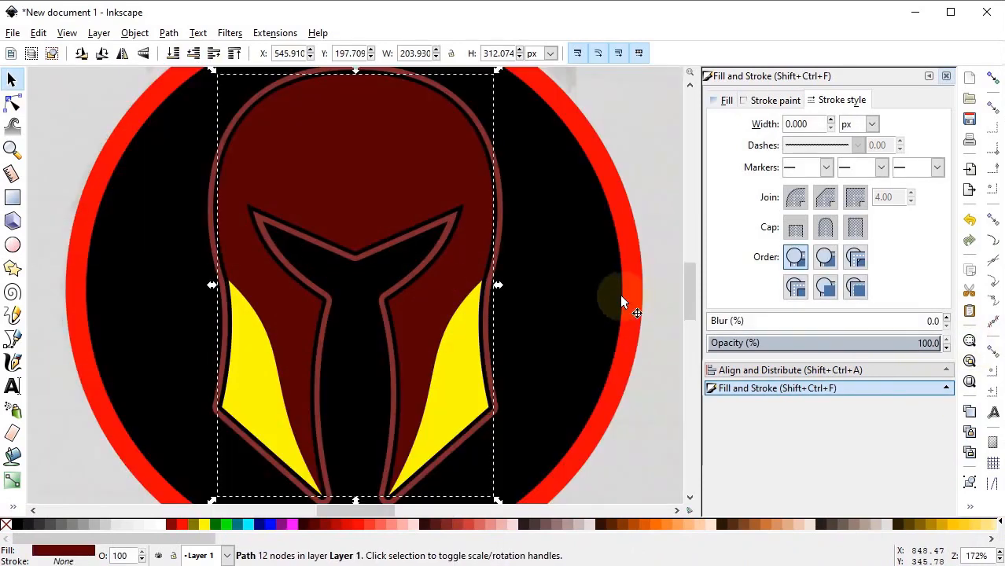
pyautogui.click(504, 222)
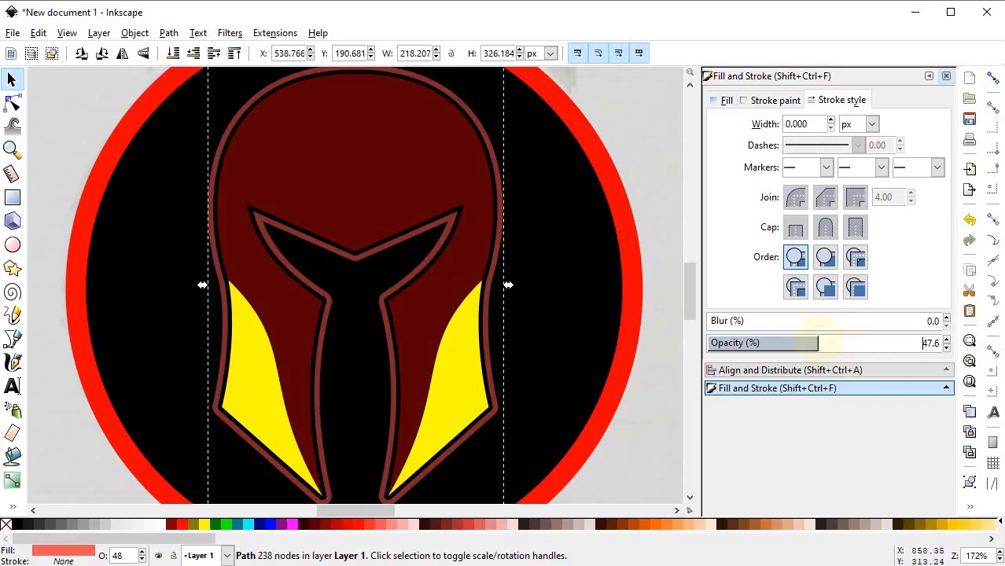
pyautogui.moveTo(818, 342); pyautogui.dragTo(944, 342)
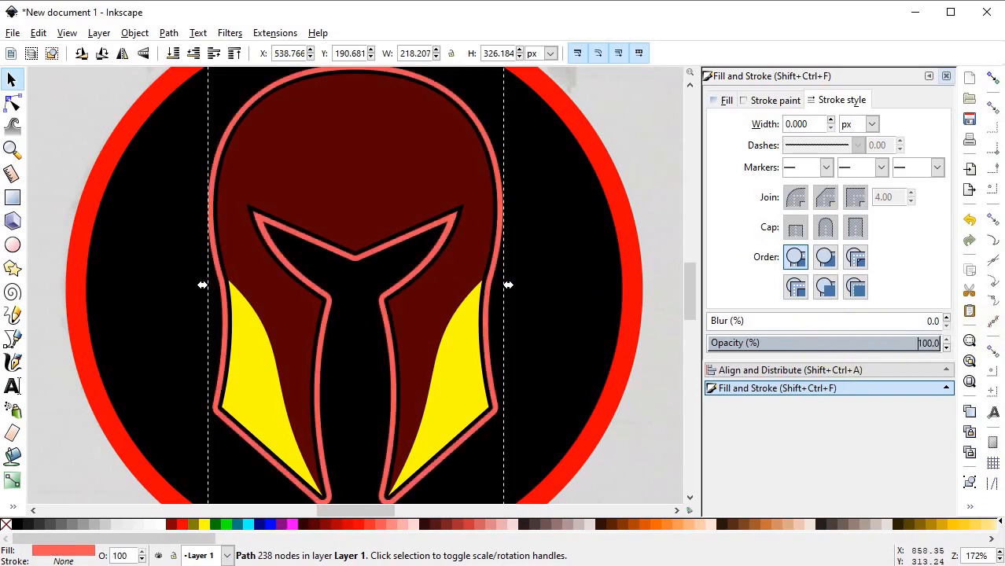
pyautogui.click(12, 507)
pyautogui.click(47, 522)
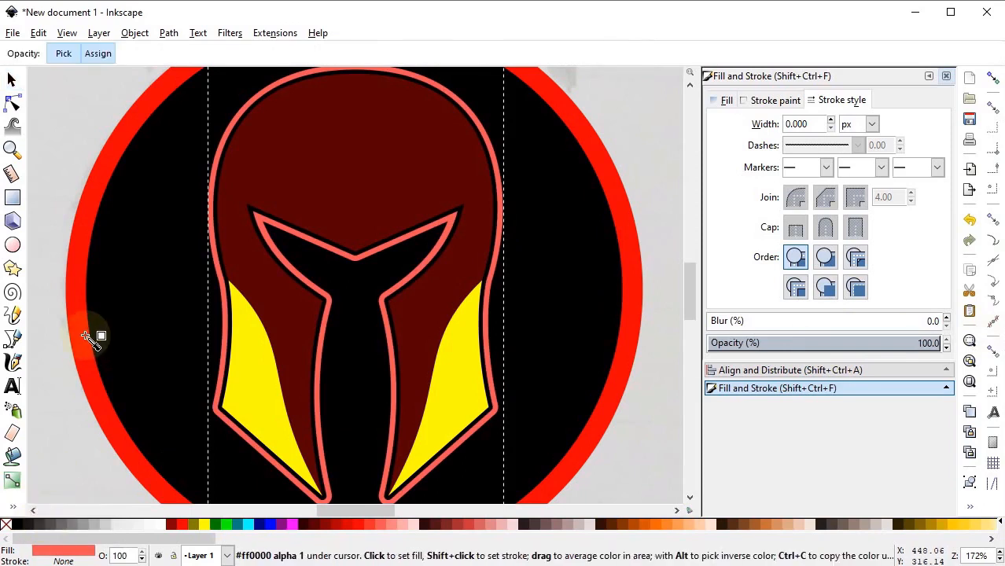
pyautogui.click(78, 335)
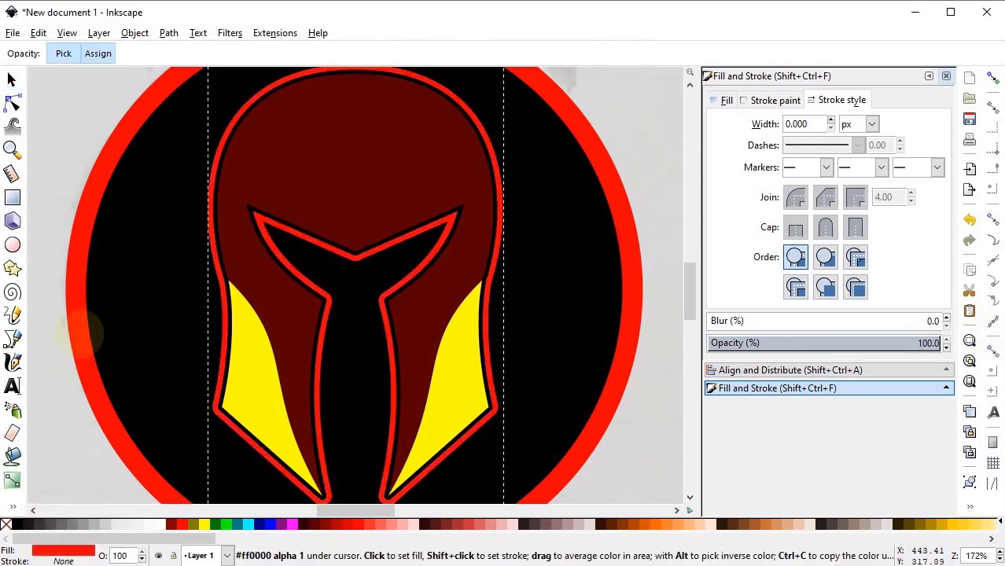
pyautogui.click(11, 79)
# Step: Apply a linear gradient across the left yellow cheek piece, from its outer edge inward, with a black end stop
pyautogui.click(231, 417)
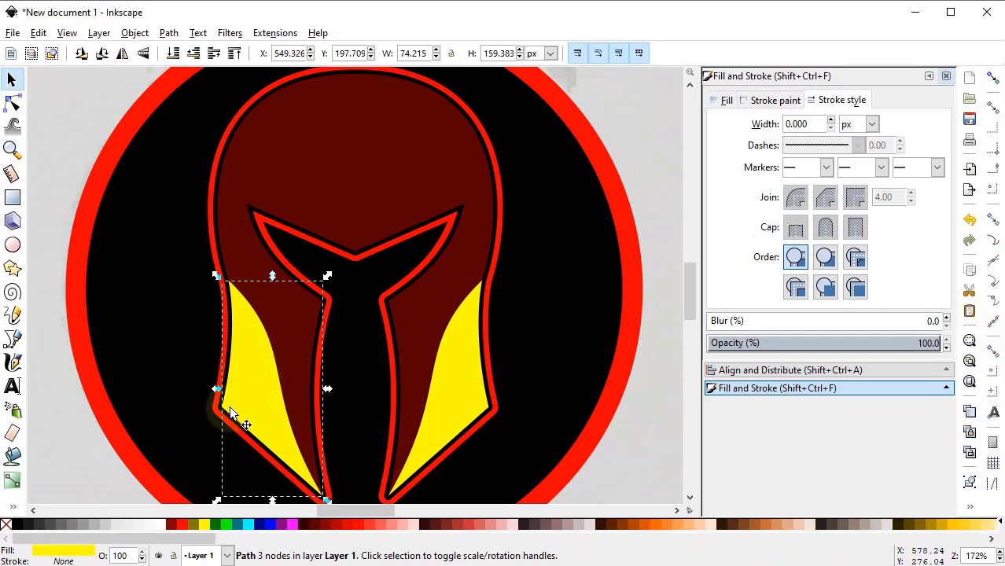
pyautogui.click(12, 479)
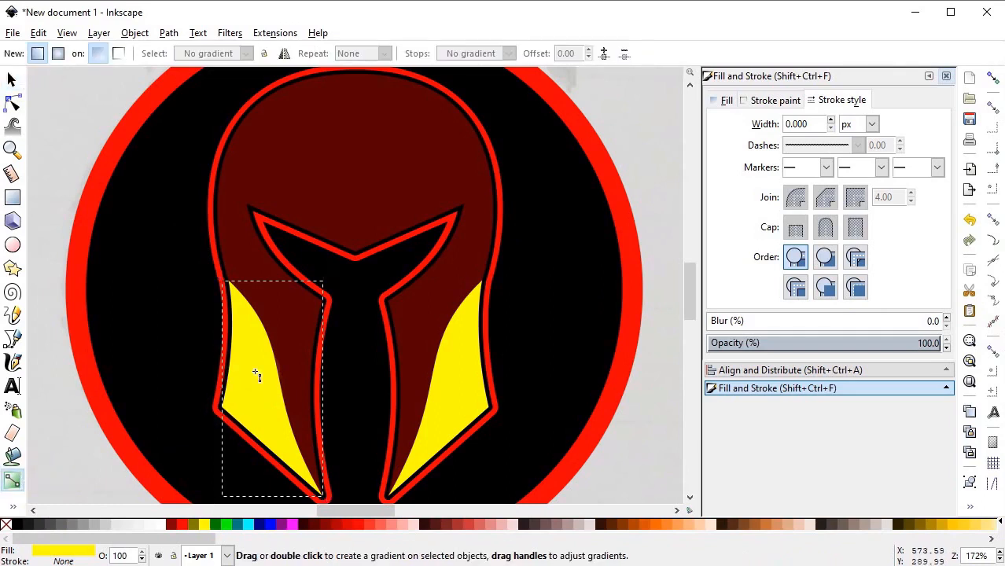
pyautogui.moveTo(227, 406)
pyautogui.mouseDown()
pyautogui.moveTo(305, 343)
pyautogui.moveTo(311, 355)
pyautogui.mouseUp()
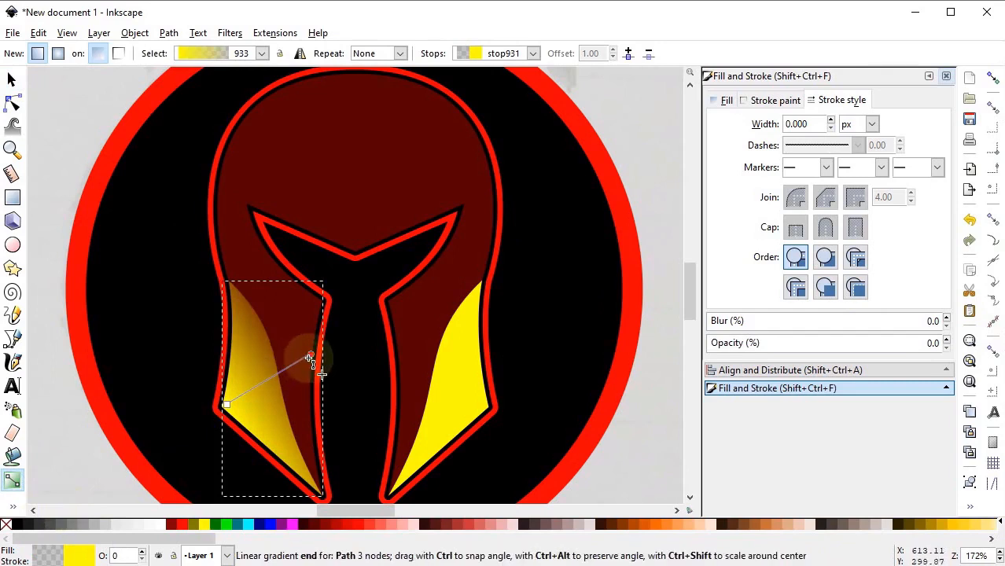
pyautogui.click(21, 531)
pyautogui.moveTo(226, 405); pyautogui.dragTo(238, 397)
# Step: Give the left cheek gradient's start stop the helmet's dark red, and adjust both gradient ends to refine the shading
pyautogui.click(13, 508)
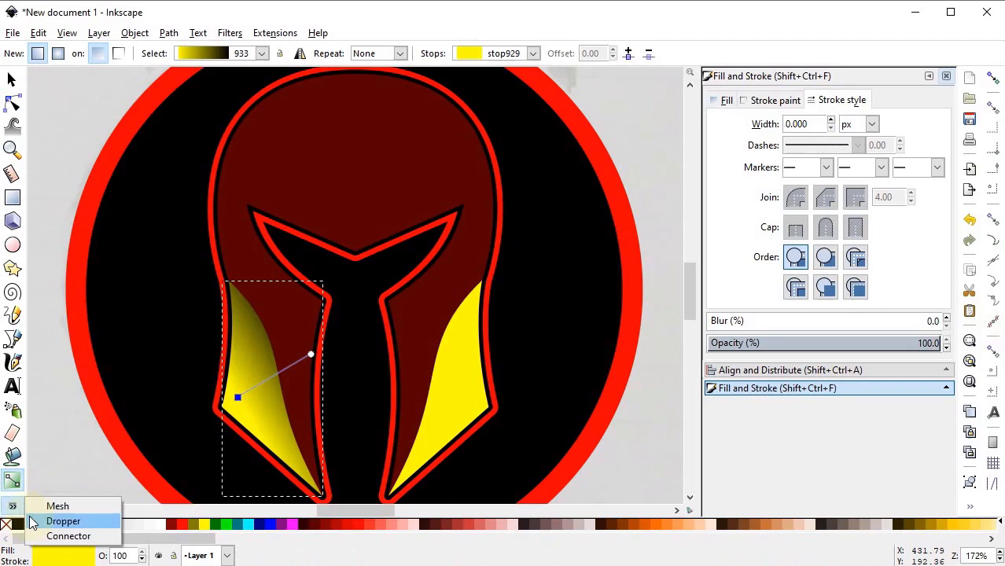
pyautogui.click(45, 519)
pyautogui.click(314, 195)
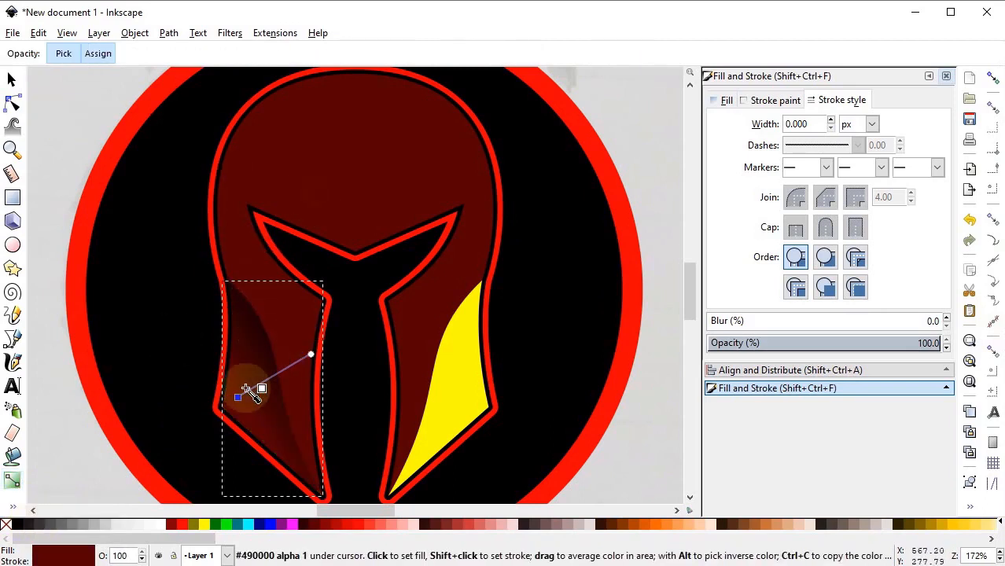
pyautogui.moveTo(238, 398)
pyautogui.mouseDown()
pyautogui.moveTo(256, 384)
pyautogui.moveTo(255, 393)
pyautogui.mouseUp()
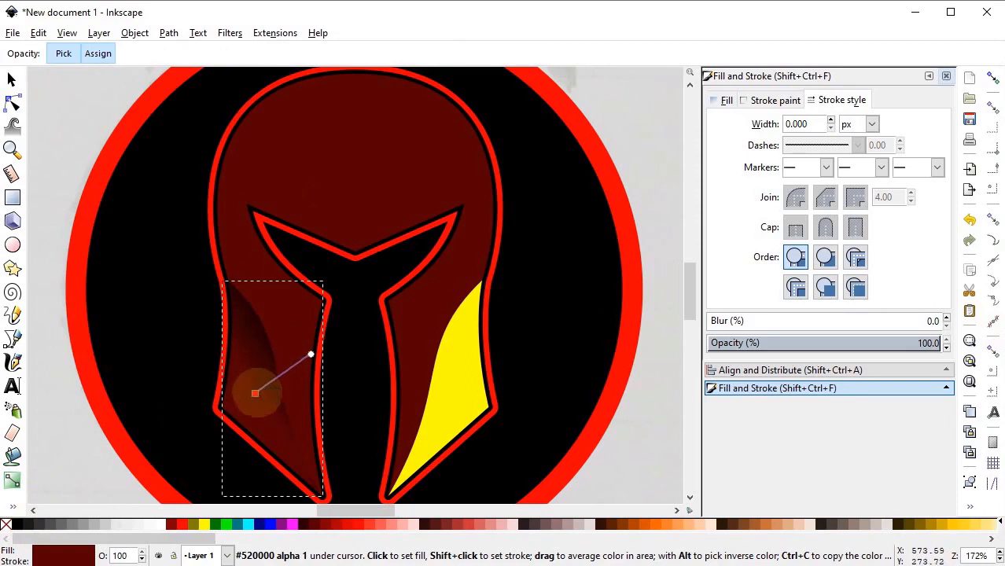
pyautogui.moveTo(312, 355); pyautogui.dragTo(319, 370)
pyautogui.click(319, 370)
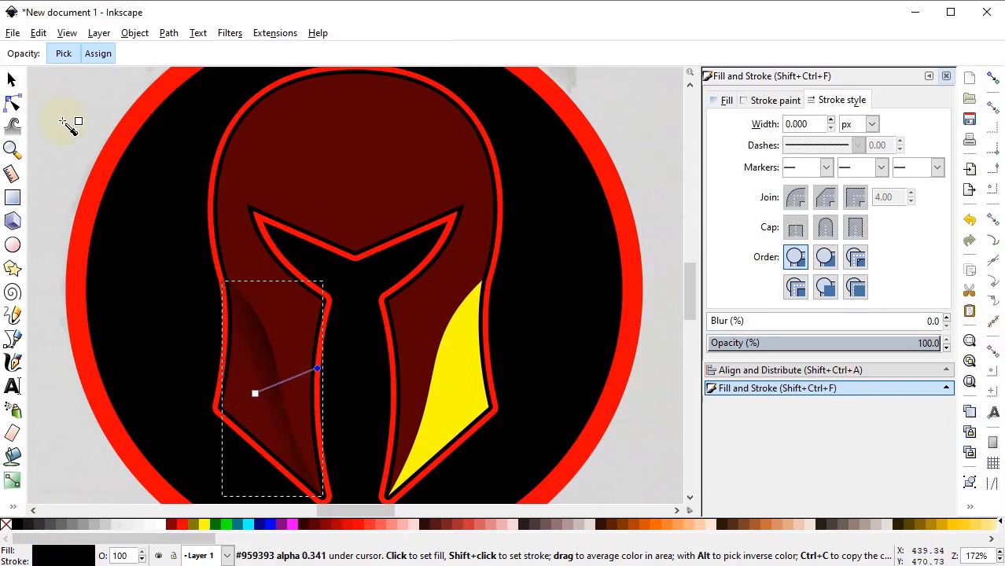
# Step: Delete the right yellow cheek piece
pyautogui.click(12, 77)
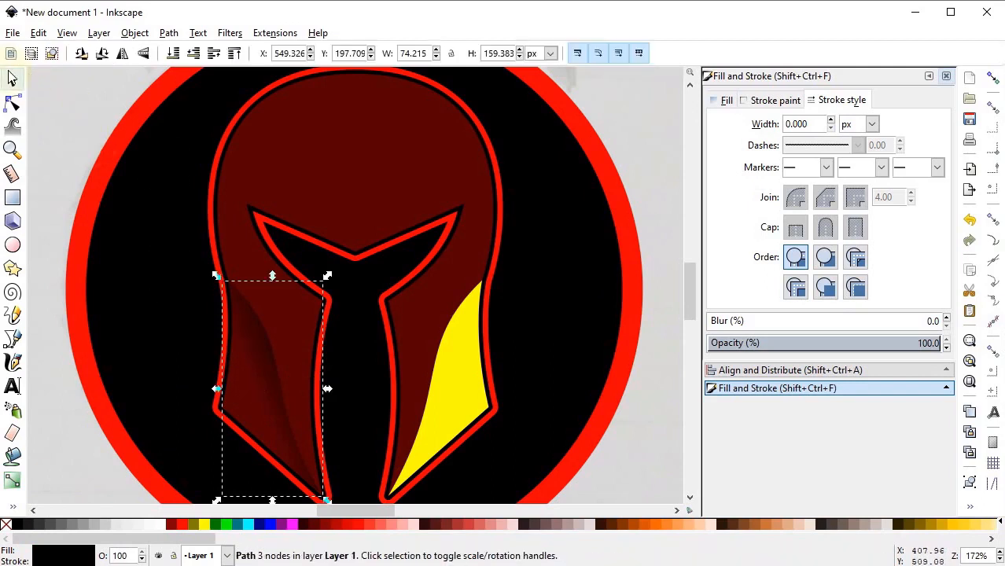
pyautogui.click(442, 386)
pyautogui.press('Delete')
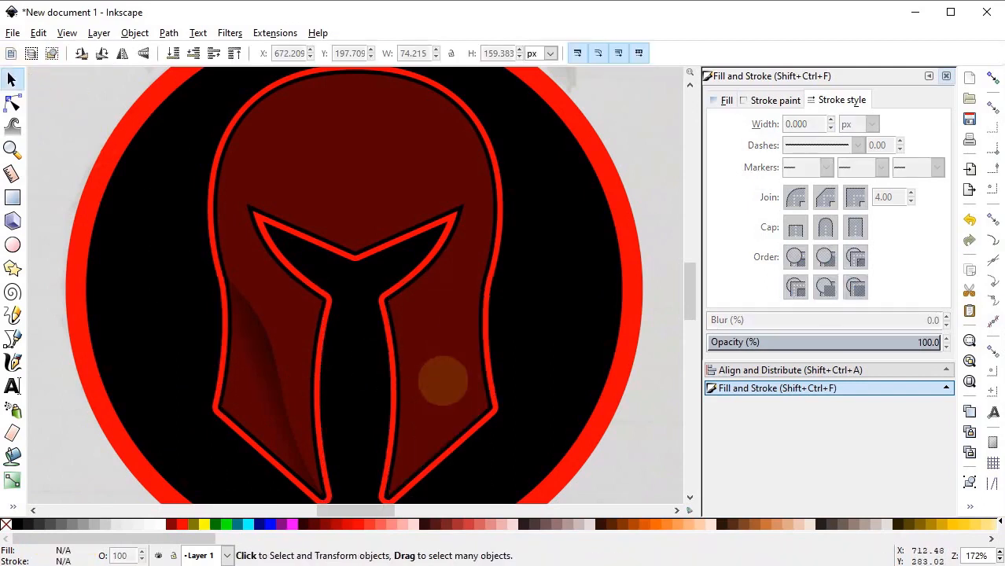
# Step: Duplicate the shaded left cheek piece, flip the copy horizontally, and snap it into place on the helmet's right cheek
pyautogui.click(251, 386)
pyautogui.rightClick(252, 385)
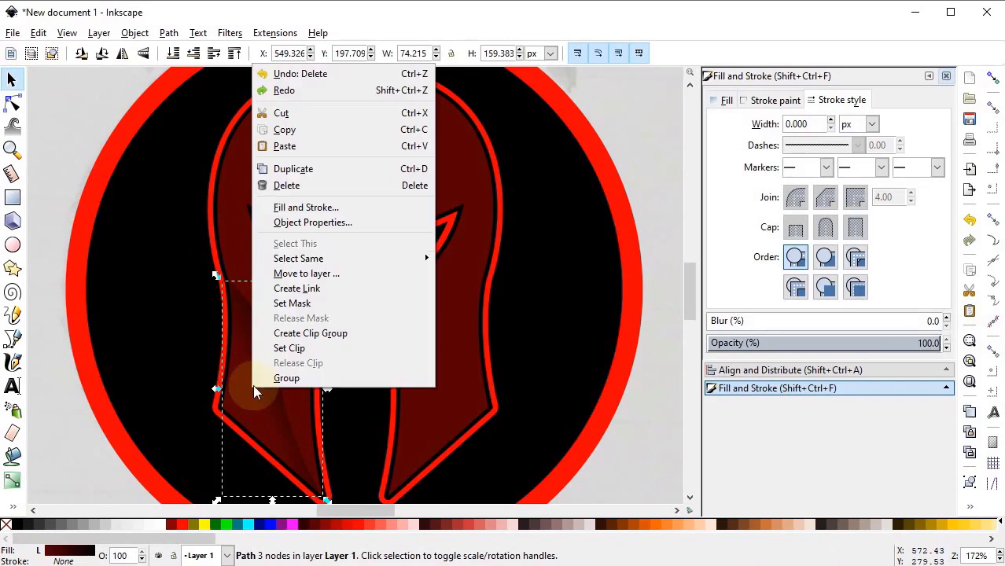
pyautogui.click(305, 171)
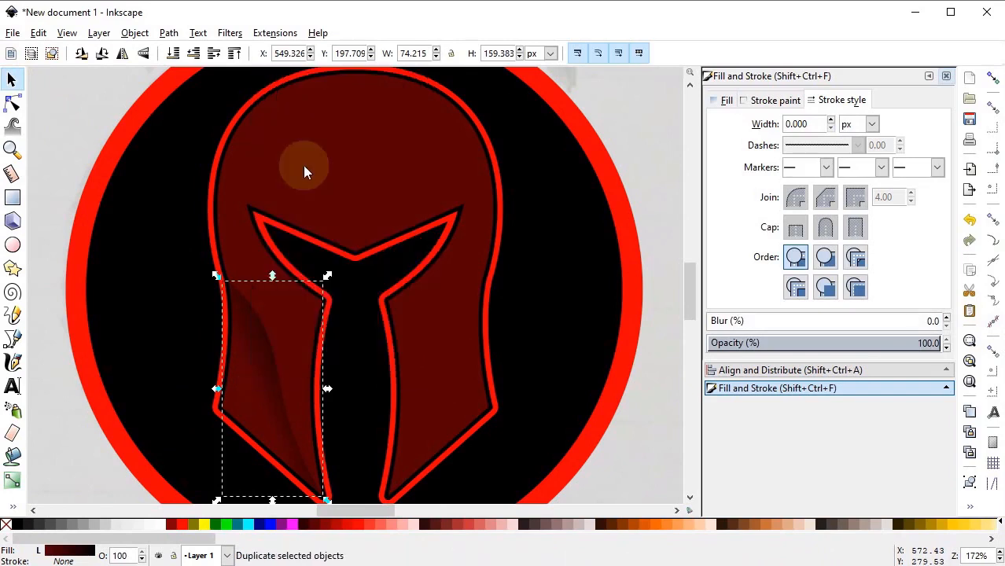
pyautogui.click(123, 54)
pyautogui.moveTo(281, 370); pyautogui.dragTo(445, 368)
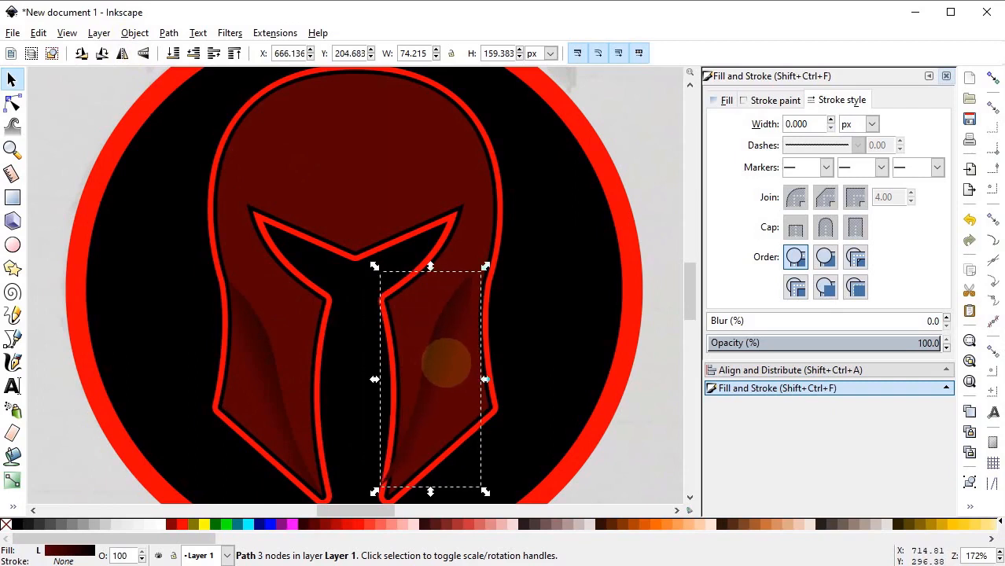
pyautogui.click(992, 78)
pyautogui.moveTo(449, 423); pyautogui.dragTo(451, 429)
# Step: Draw a Bezier spike with the Triangle in shape, about 18.5 px long at about 38°, rising from the left eye opening's upper edge
pyautogui.press('z')
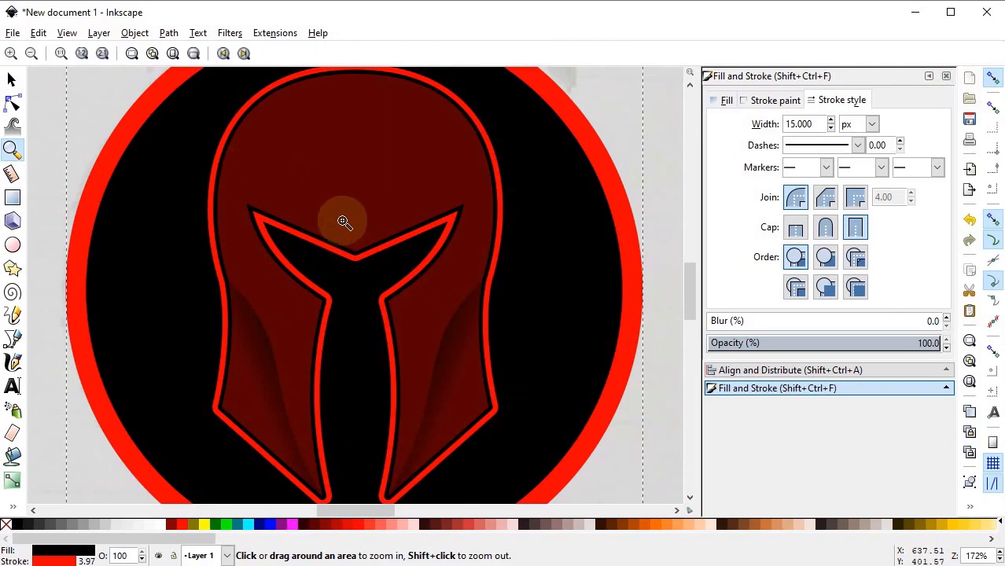
pyautogui.moveTo(345, 207); pyautogui.dragTo(254, 303)
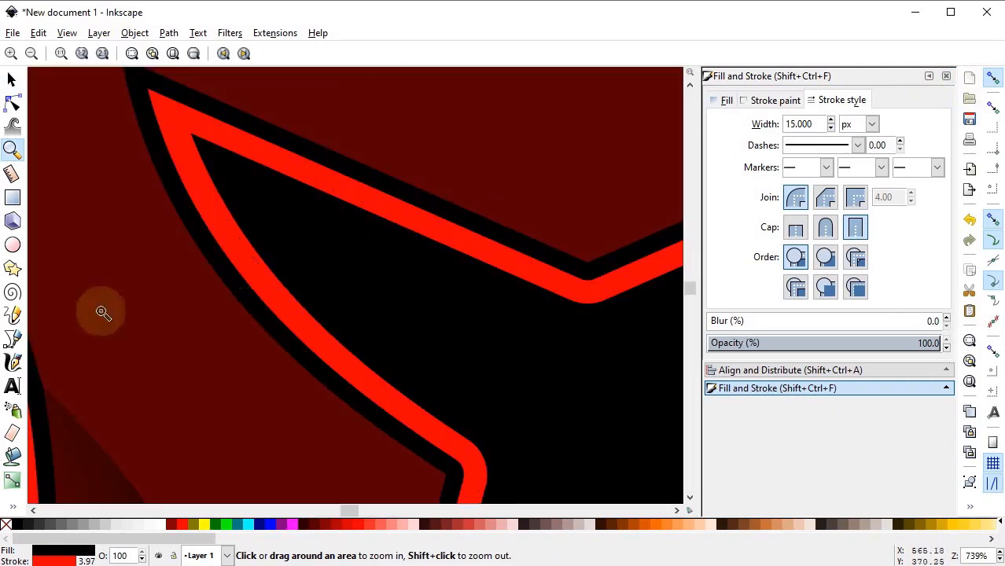
pyautogui.click(12, 338)
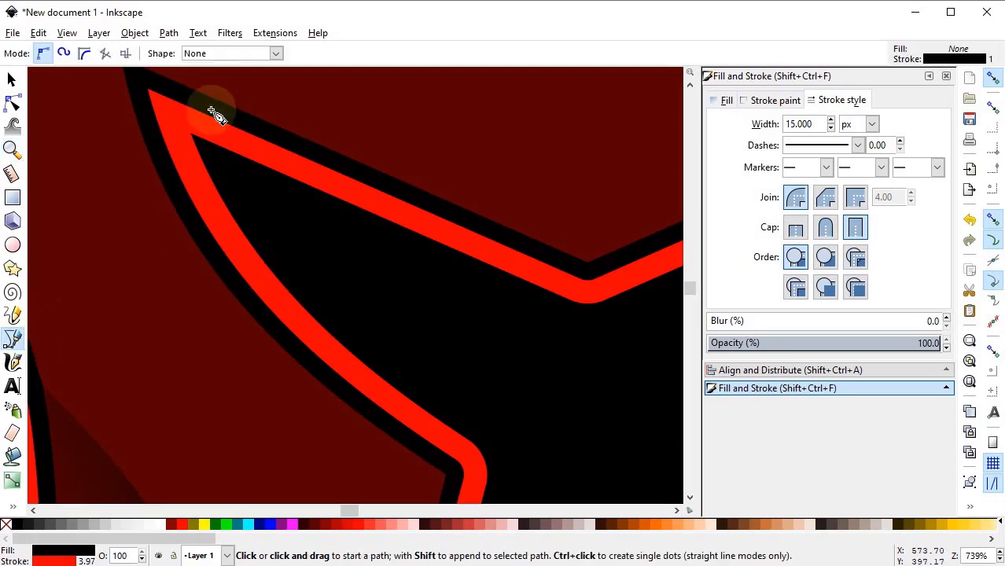
pyautogui.click(276, 53)
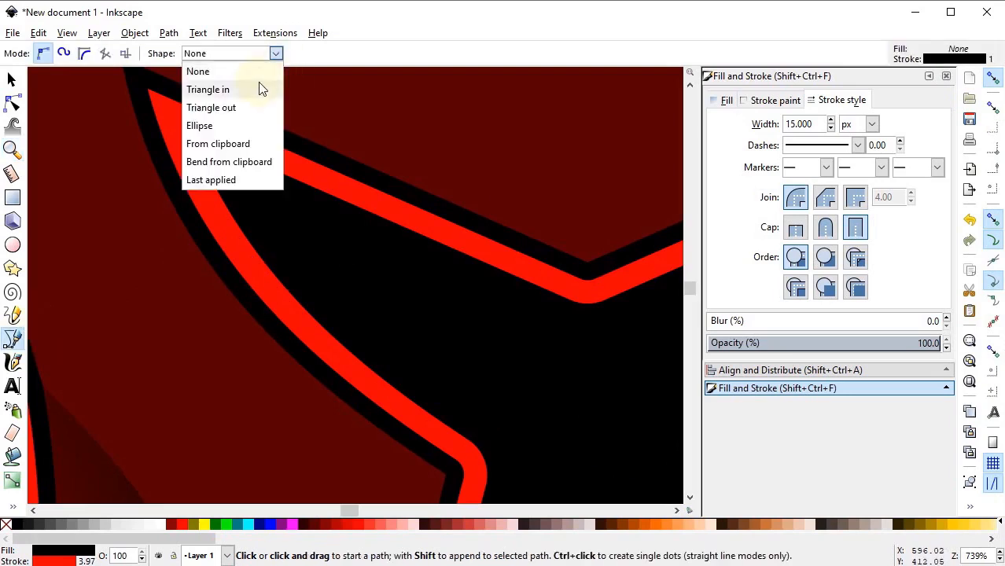
pyautogui.click(262, 89)
pyautogui.click(378, 190)
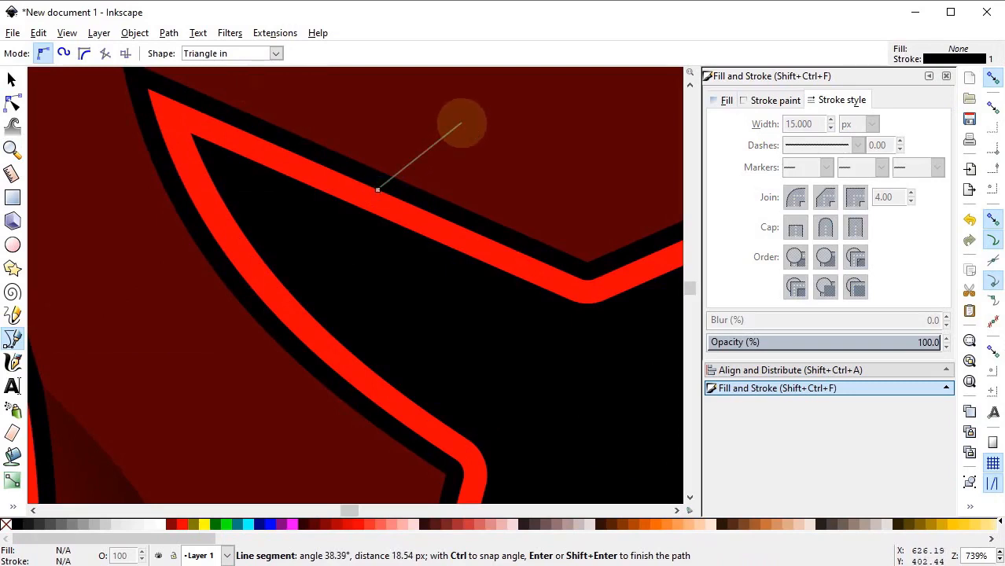
pyautogui.click(462, 124)
pyautogui.click(12, 81)
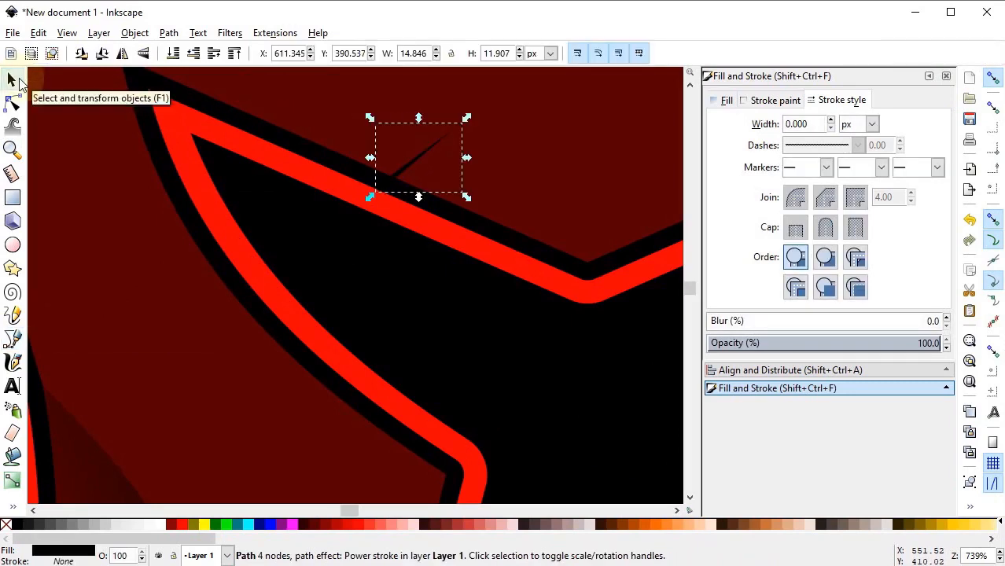
# Step: Widen the spike's base with its stroke width control point, making the shape about 15 × 12.6 px overall
pyautogui.click(12, 102)
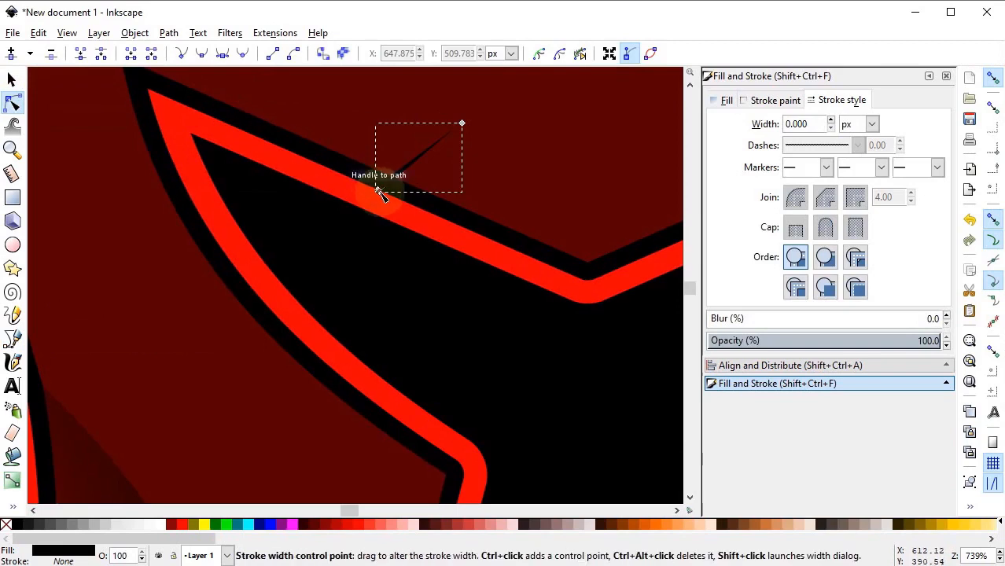
pyautogui.moveTo(380, 194); pyautogui.dragTo(393, 198)
pyautogui.press('s')
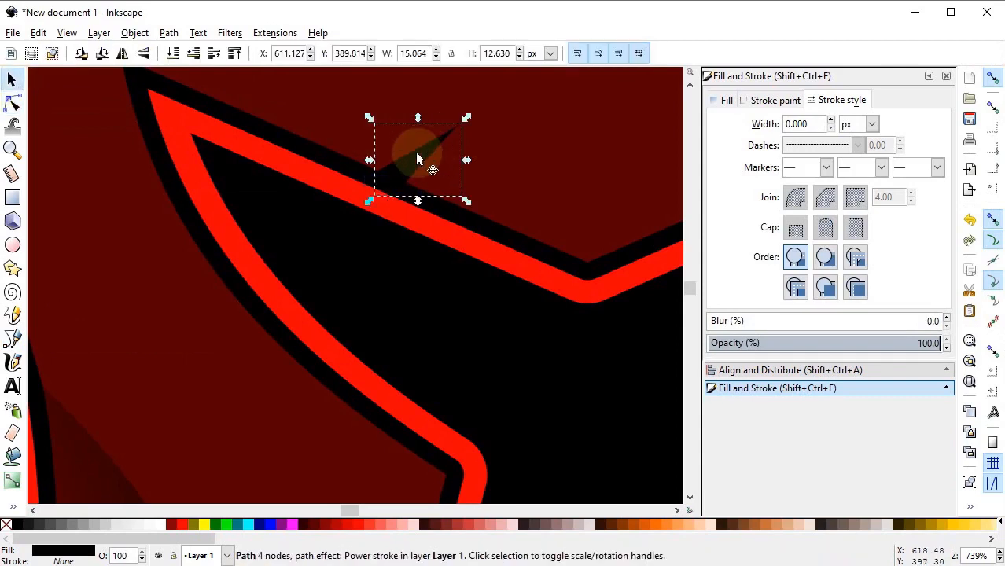
# Step: Duplicate the spike, rotate the copy 180°, and place it on the lower edge of the left eye opening
pyautogui.rightClick(416, 151)
pyautogui.click(476, 258)
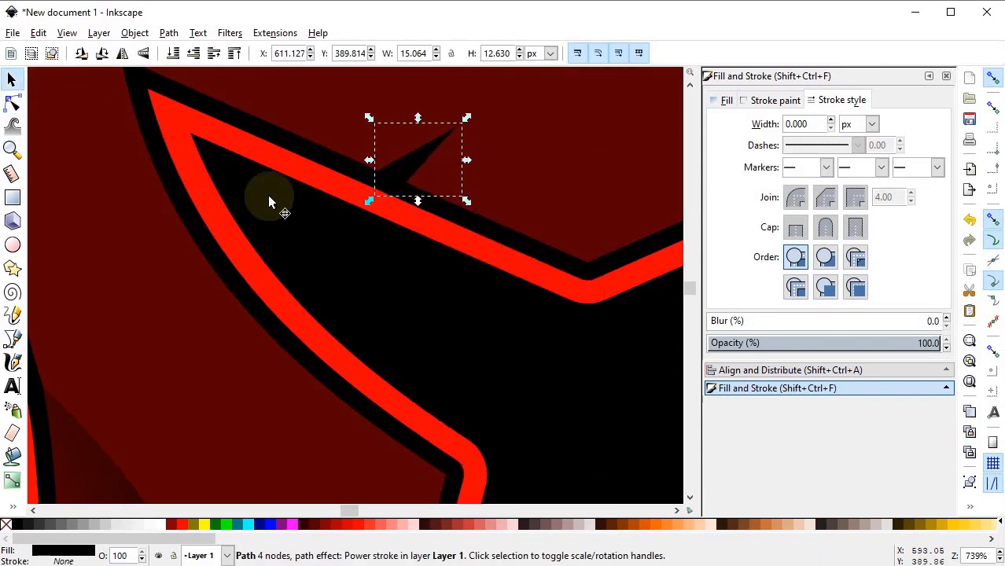
pyautogui.click(81, 53)
pyautogui.click(81, 53)
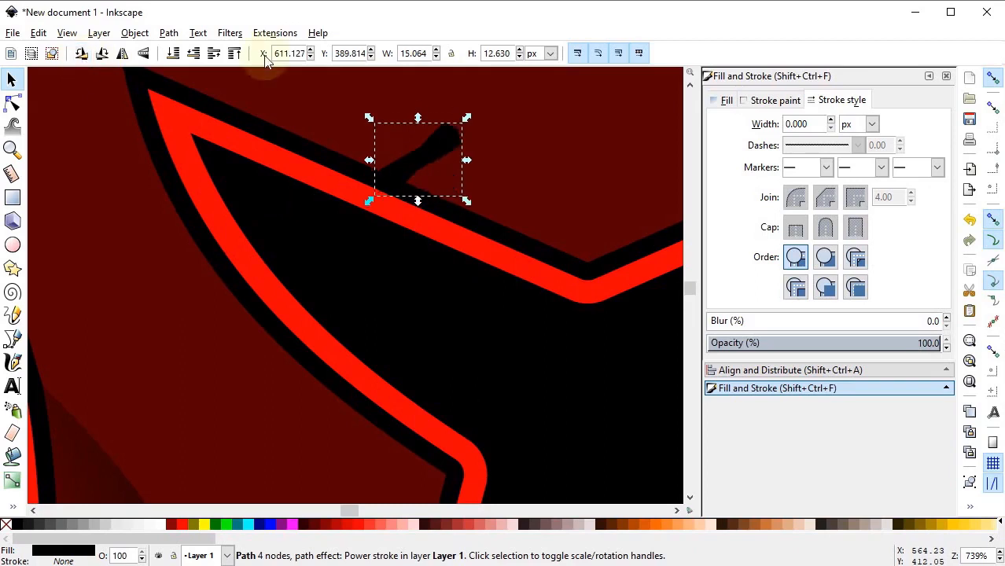
pyautogui.moveTo(457, 135)
pyautogui.mouseDown()
pyautogui.moveTo(358, 220)
pyautogui.moveTo(243, 295)
pyautogui.moveTo(245, 307)
pyautogui.mouseUp()
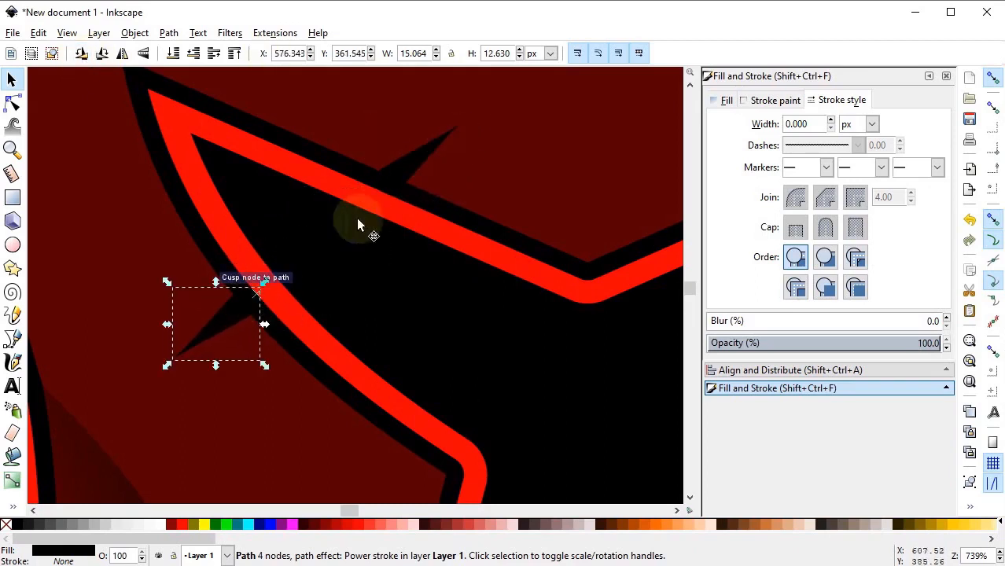
# Step: Fill both spikes around the left eye opening with white
pyautogui.keyDown('shift'); pyautogui.click(401, 172); pyautogui.keyUp('shift')
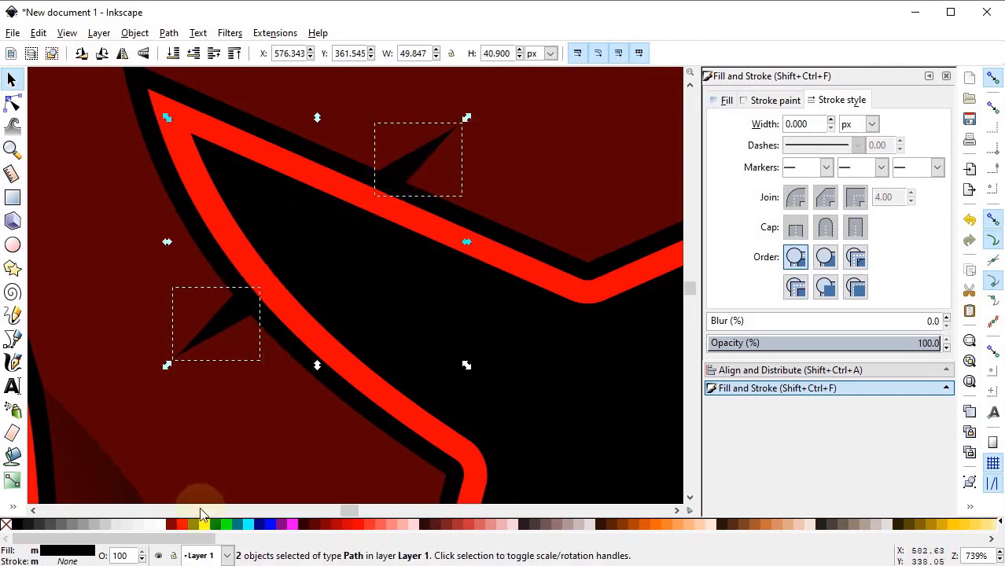
pyautogui.click(156, 525)
pyautogui.press('Escape')
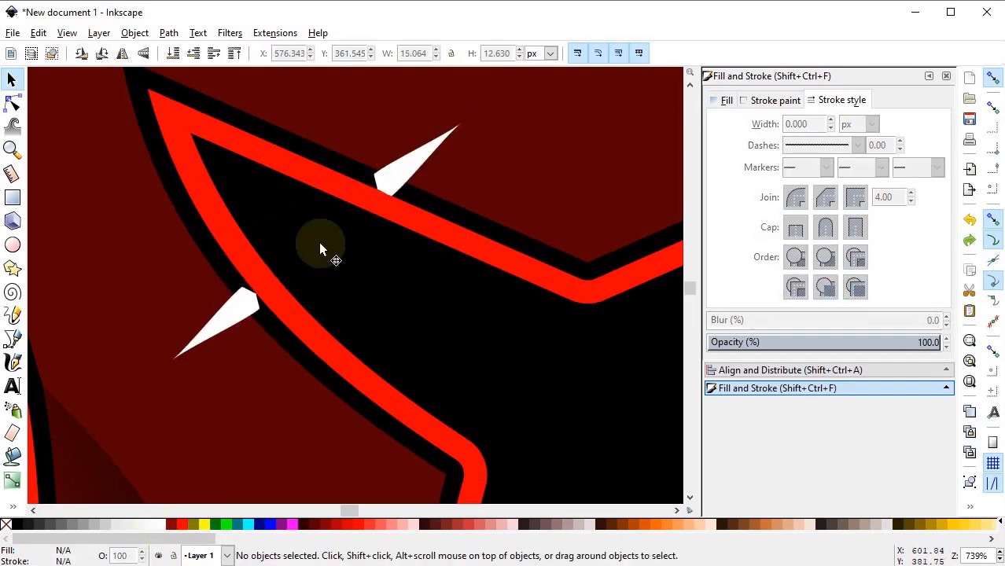
# Step: Convert the two white spikes to plain paths and combine them into one path
pyautogui.click(397, 167)
pyautogui.keyDown('shift'); pyautogui.click(230, 314); pyautogui.keyUp('shift')
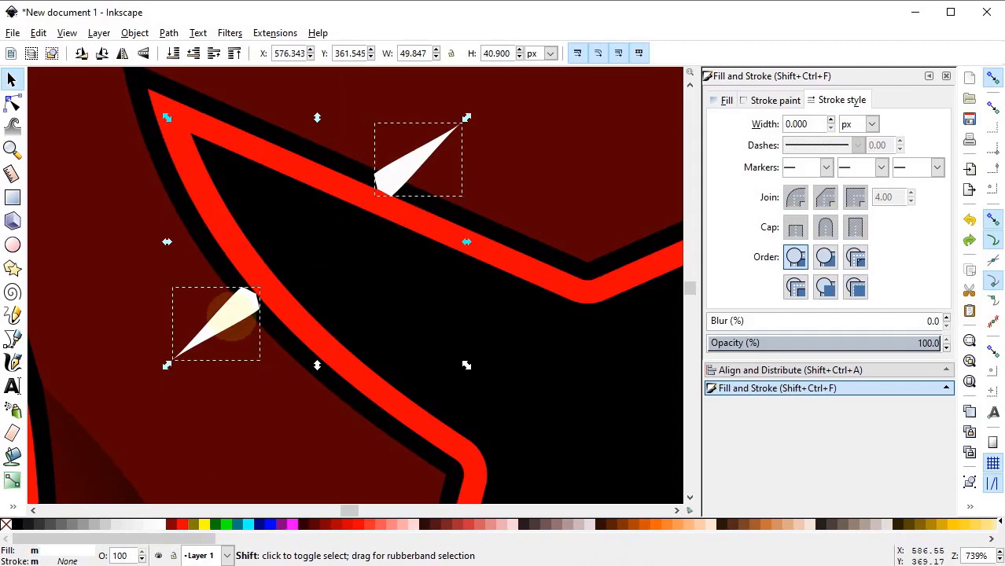
pyautogui.click(169, 33)
pyautogui.click(181, 64)
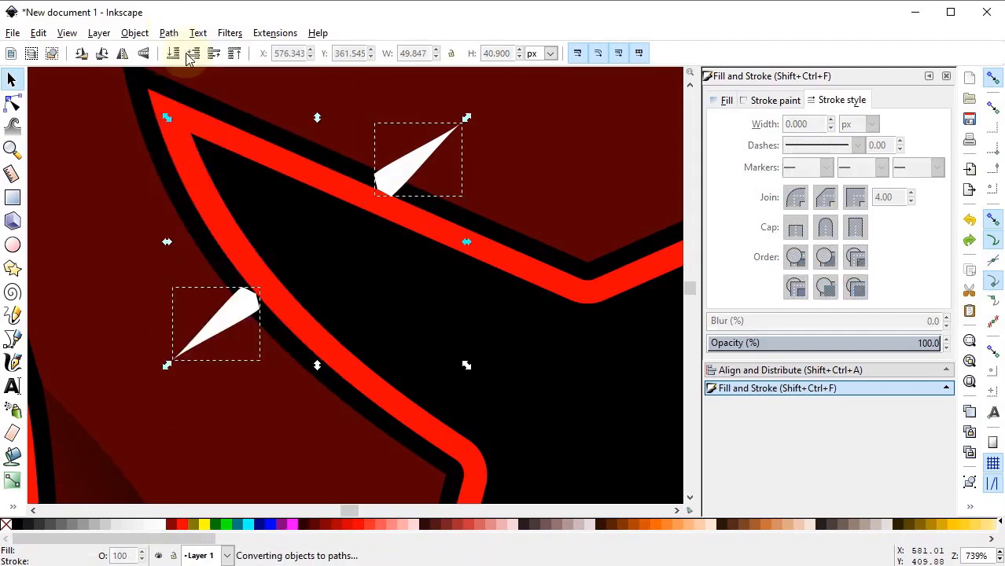
pyautogui.click(169, 33)
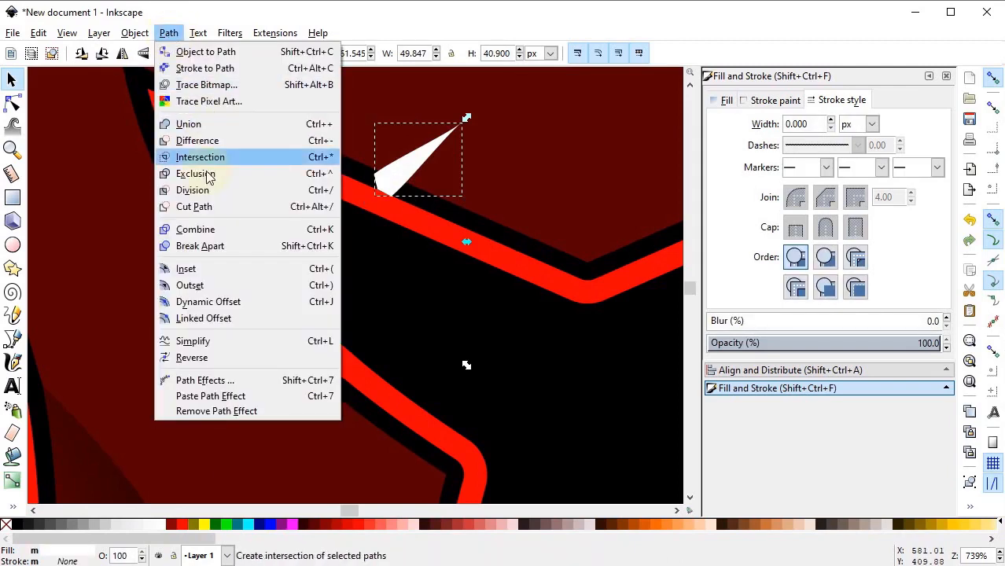
pyautogui.click(196, 229)
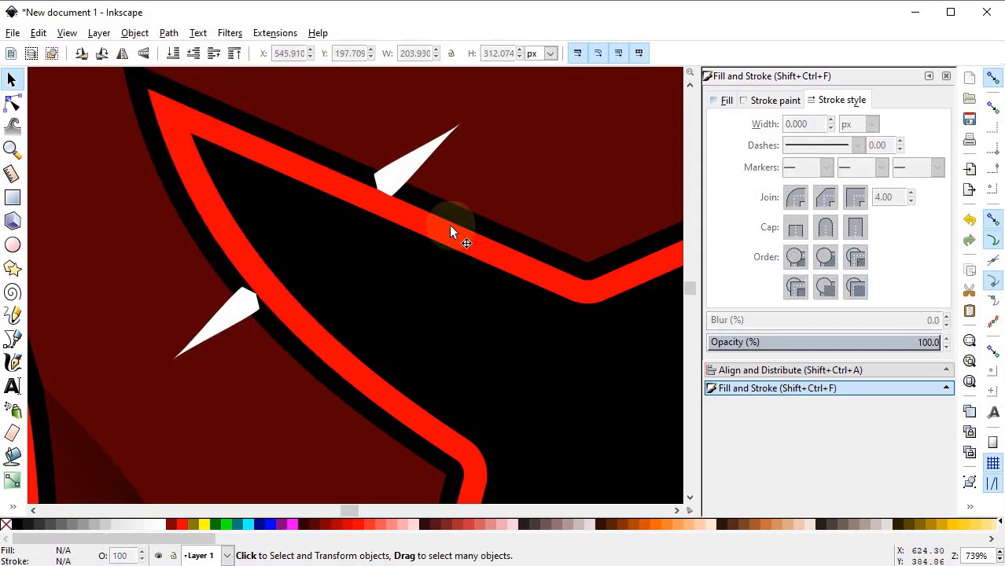
# Step: Duplicate the main dark red helmet shape
pyautogui.click(503, 185)
pyautogui.rightClick(504, 184)
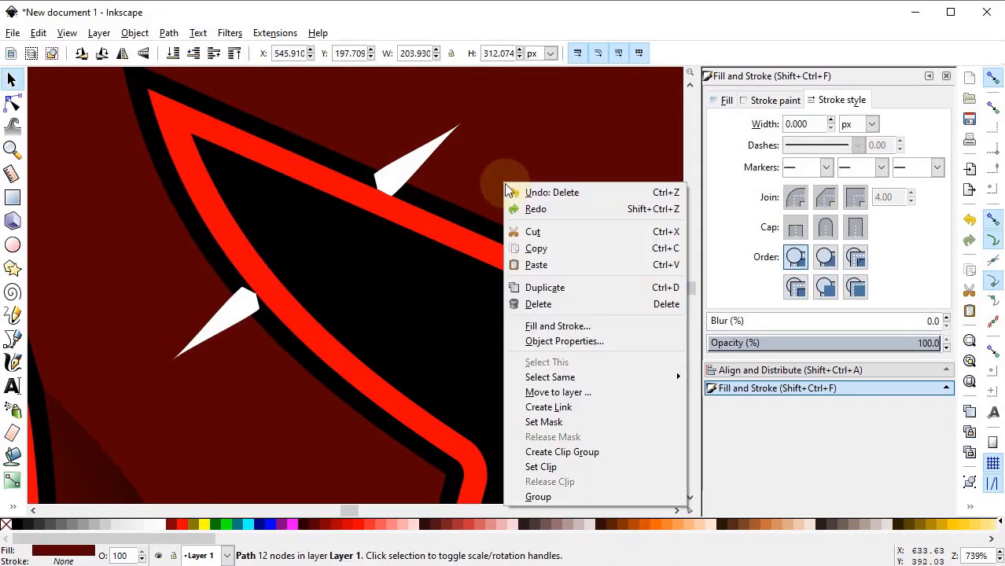
pyautogui.click(543, 286)
pyautogui.click(423, 257)
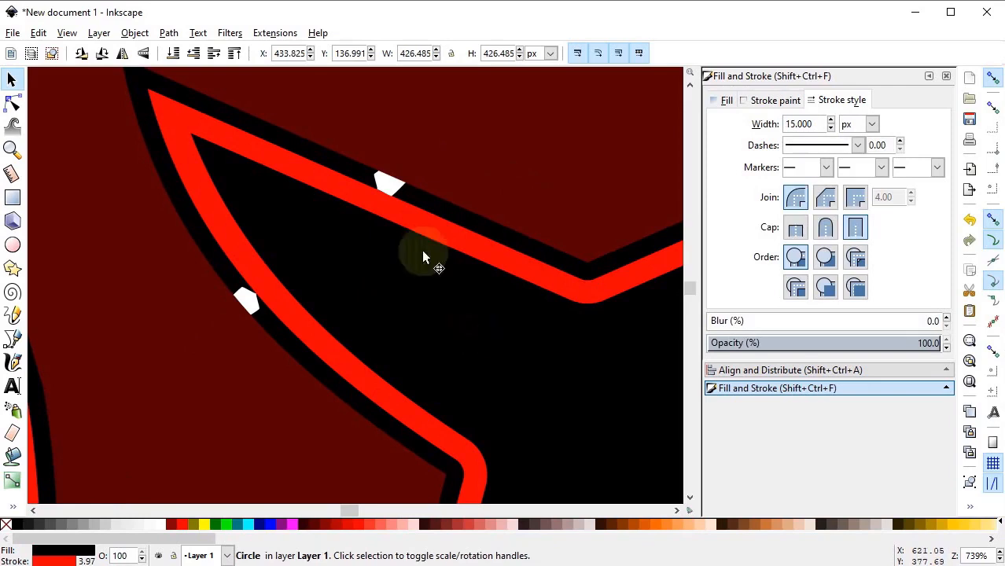
# Step: Intersect the combined spikes with the duplicated helmet shape, trimming their bases to the black edge of the eye opening
pyautogui.press('Tab')
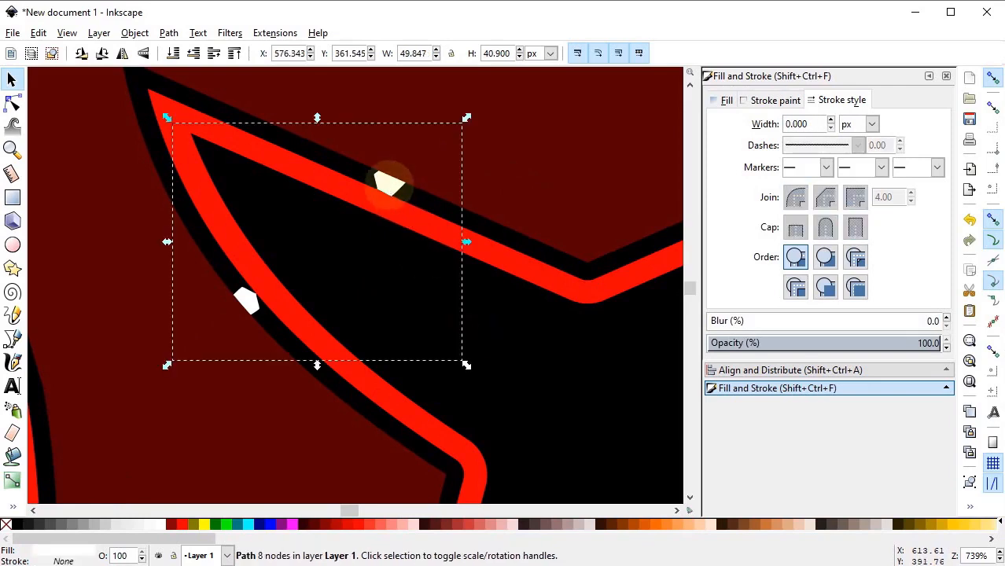
pyautogui.press('shift')
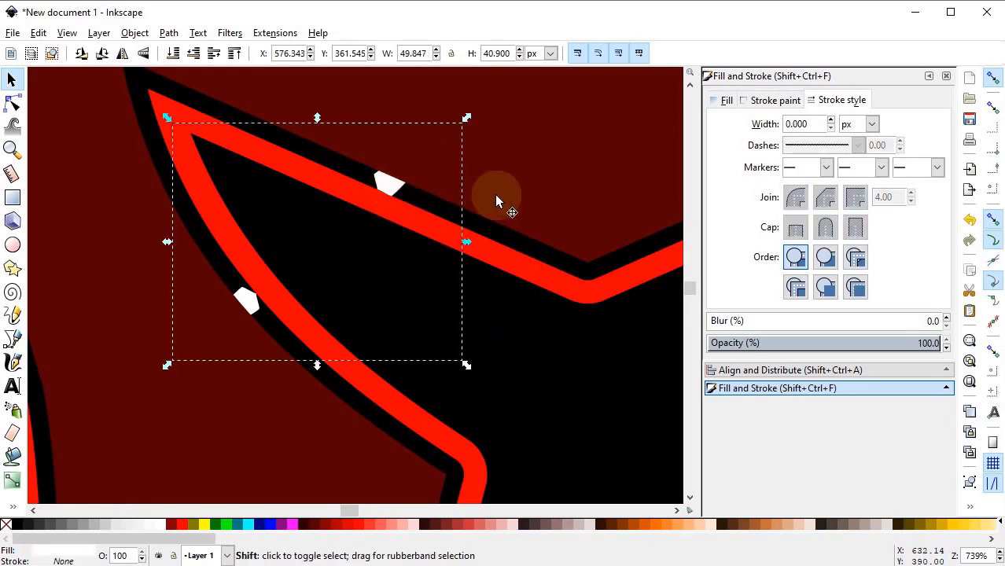
pyautogui.keyDown('shift'); pyautogui.click(497, 201); pyautogui.keyUp('shift')
pyautogui.click(169, 33)
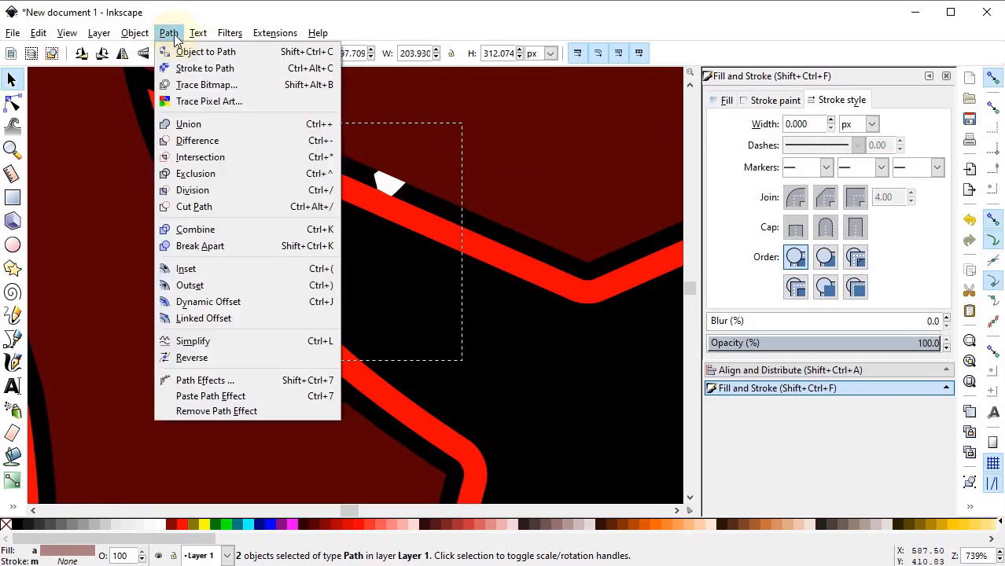
pyautogui.click(214, 155)
pyautogui.press('d')
pyautogui.click(11, 79)
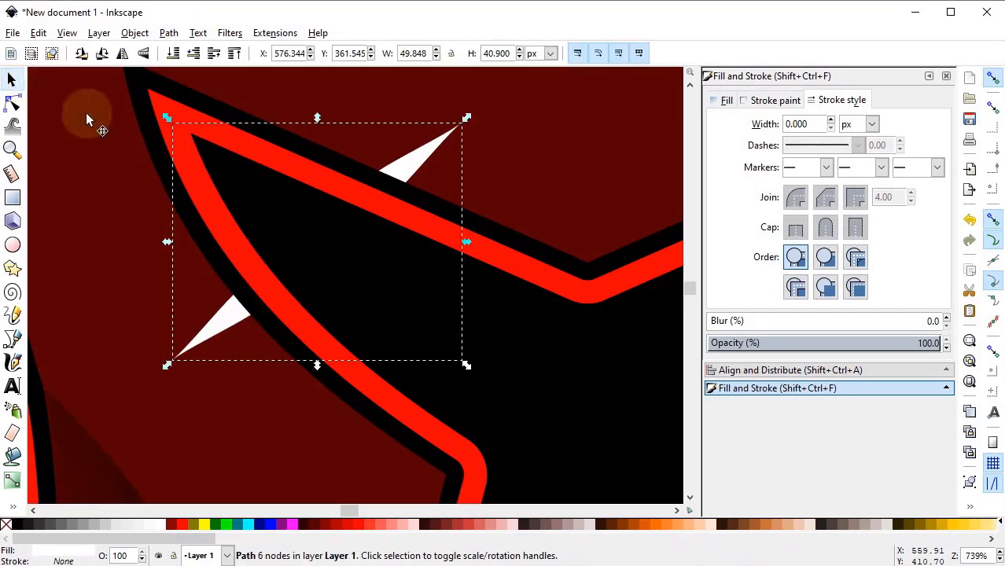
# Step: Fill the trimmed spikes around the left eye opening with red
pyautogui.click(183, 524)
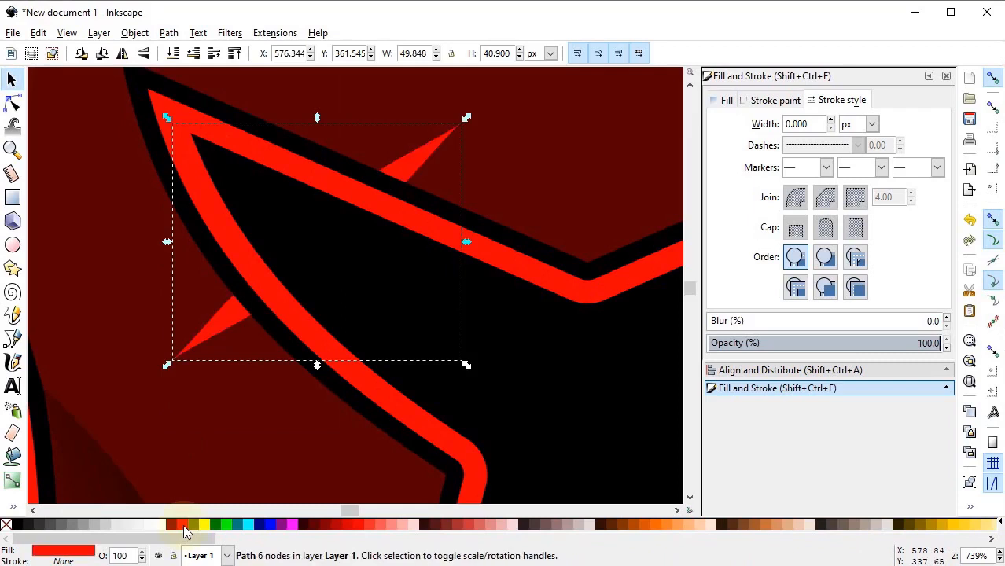
pyautogui.click(583, 362)
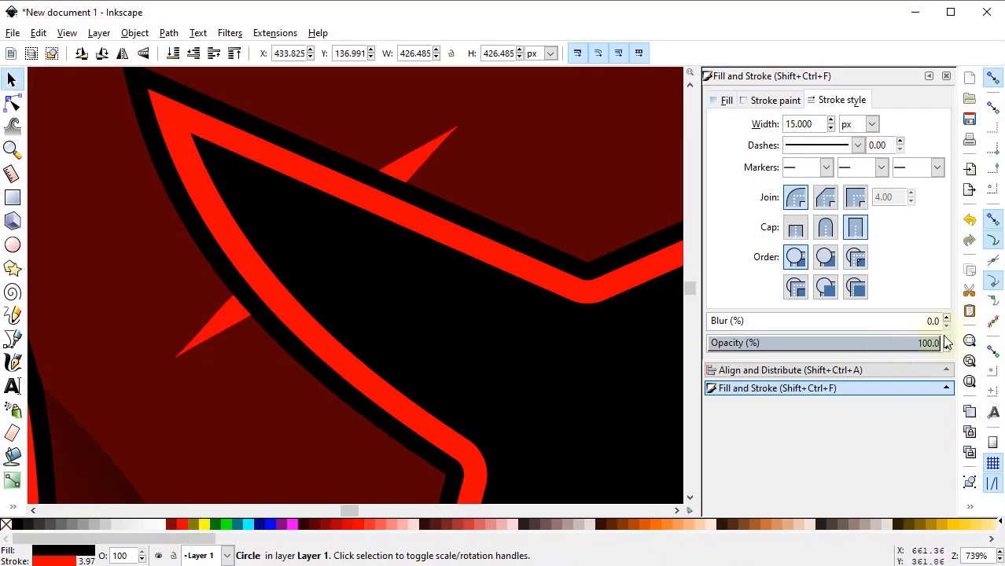
pyautogui.click(969, 343)
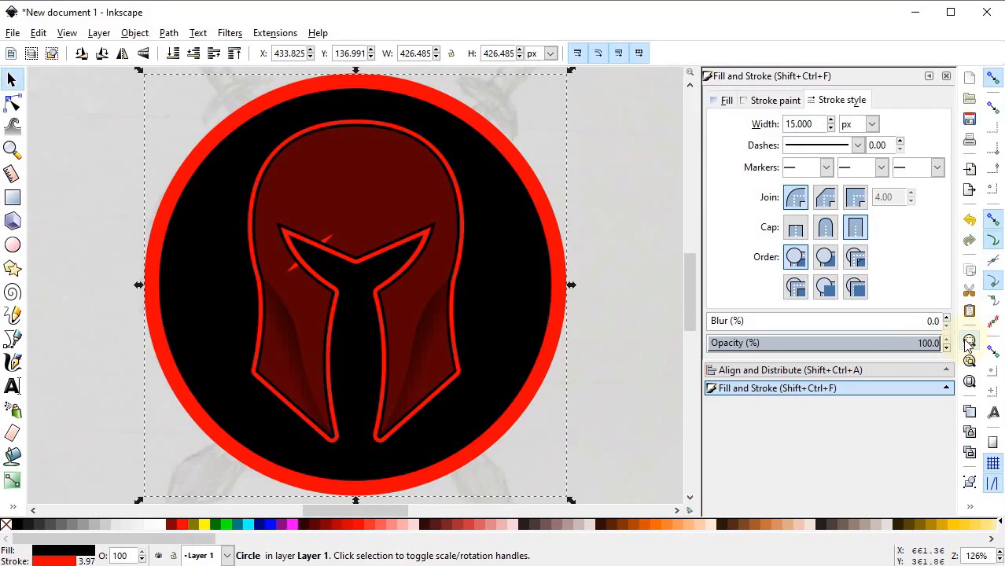
# Step: Draw a vertical centre guide line from the peak between the eye openings to the helmet's top edge and make its stroke white
pyautogui.press('b')
pyautogui.click(356, 257)
pyautogui.press('s')
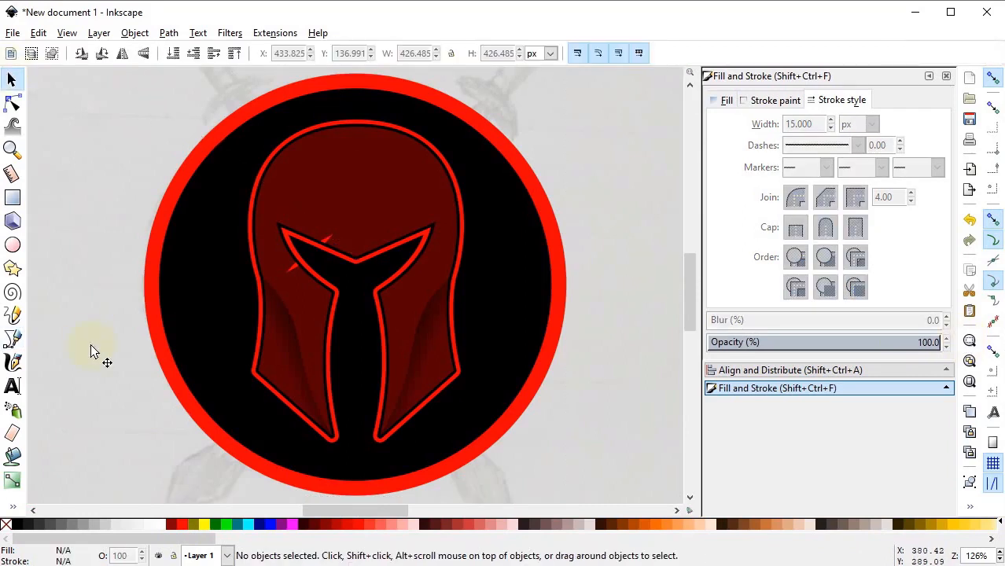
pyautogui.click(18, 343)
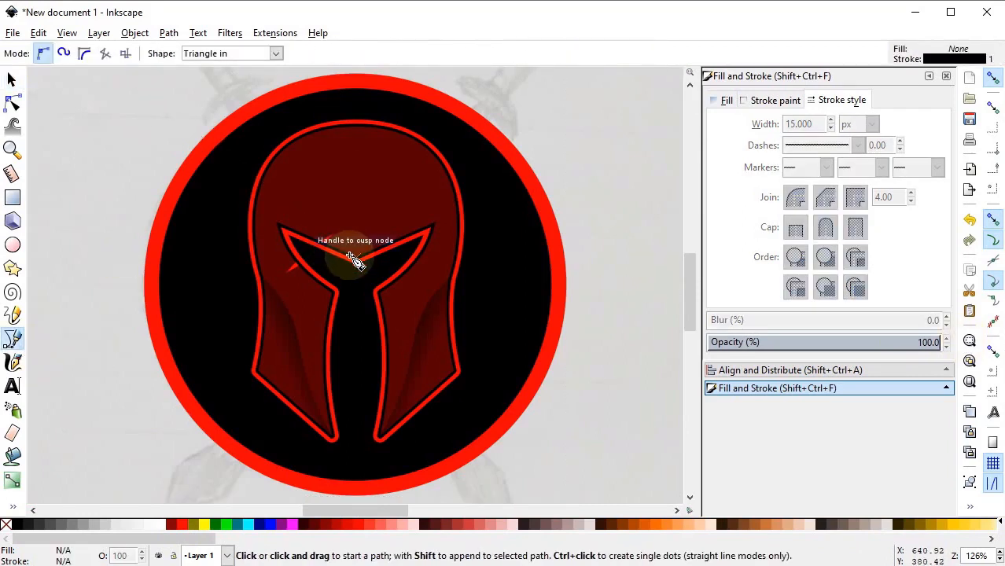
pyautogui.click(352, 258)
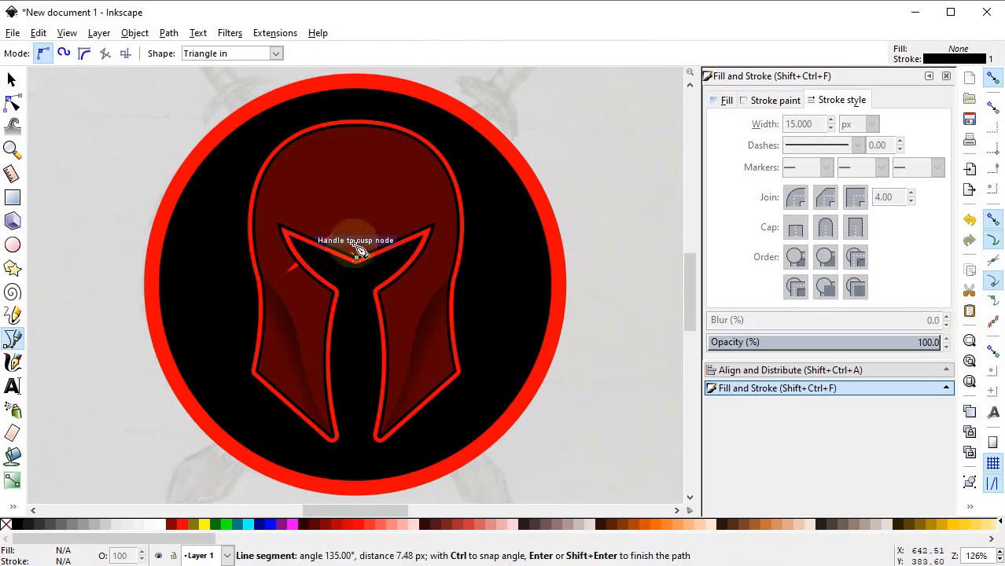
pyautogui.click(357, 119)
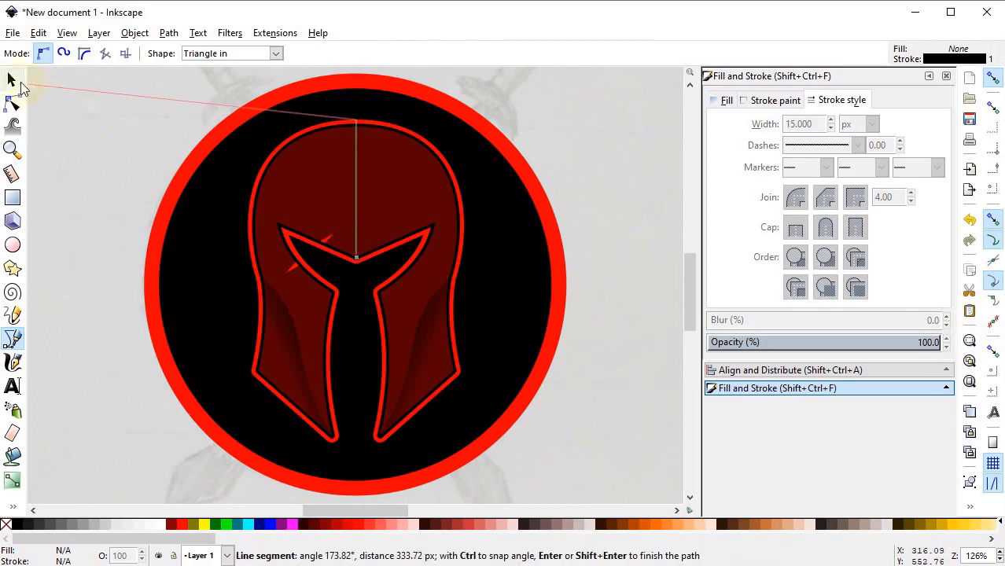
pyautogui.click(11, 79)
pyautogui.keyDown('shift'); pyautogui.click(161, 525); pyautogui.keyUp('shift')
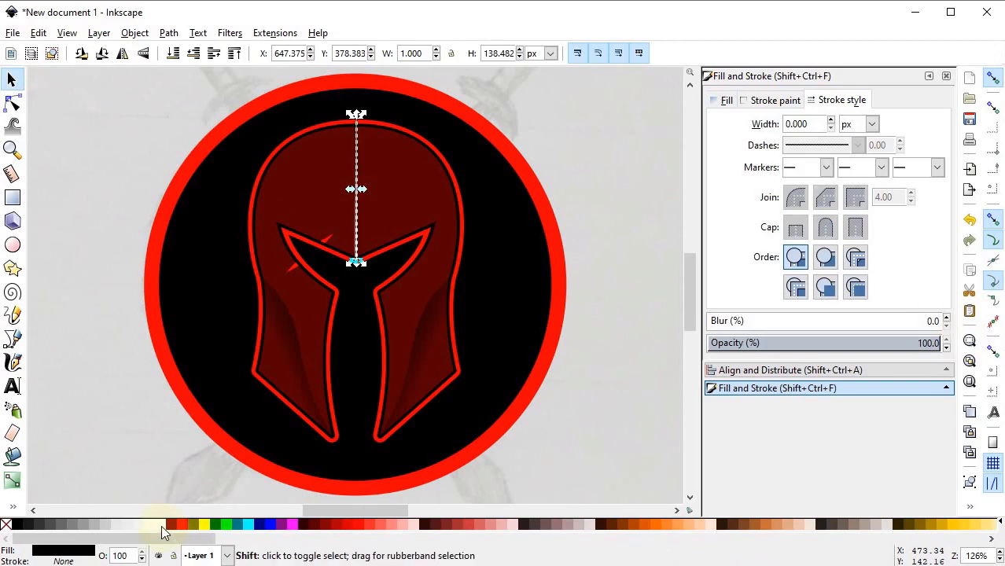
# Step: With the Pen tool's shape set to None, draw a closed six-node angular eyebrow outline above the left eye, about 64 px wide and 74 px high
pyautogui.press('z')
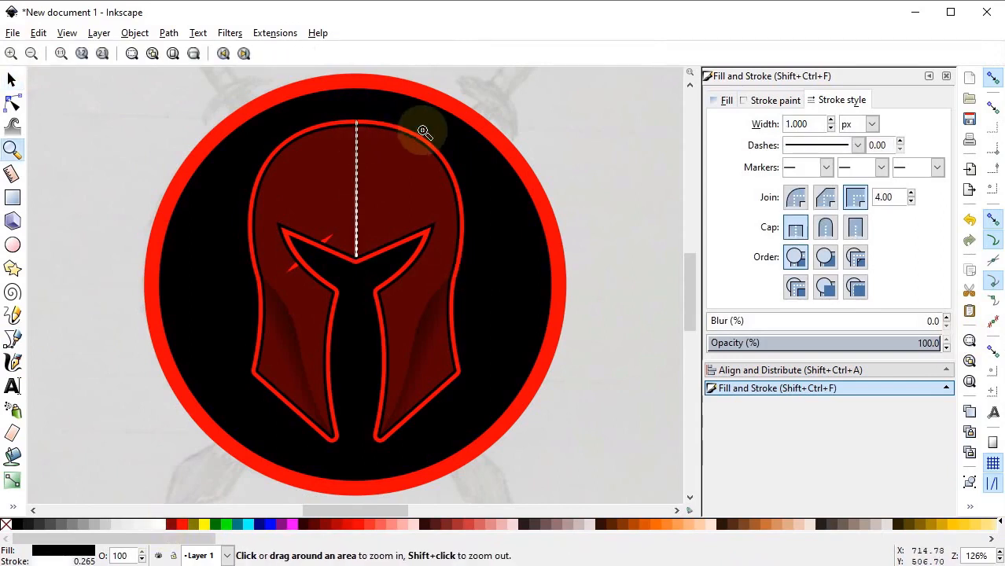
pyautogui.moveTo(427, 130); pyautogui.dragTo(282, 248)
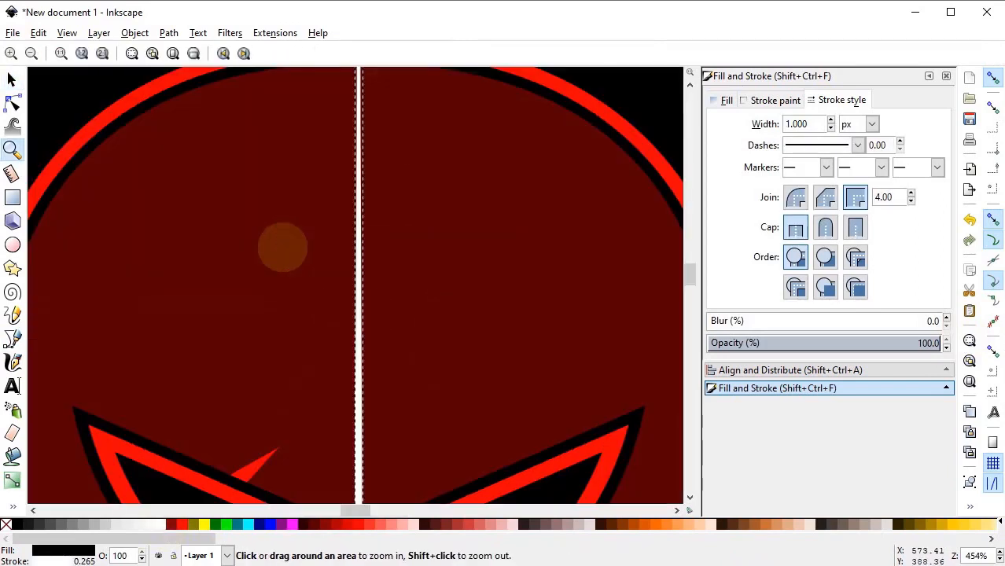
pyautogui.press('s')
pyautogui.press('Escape')
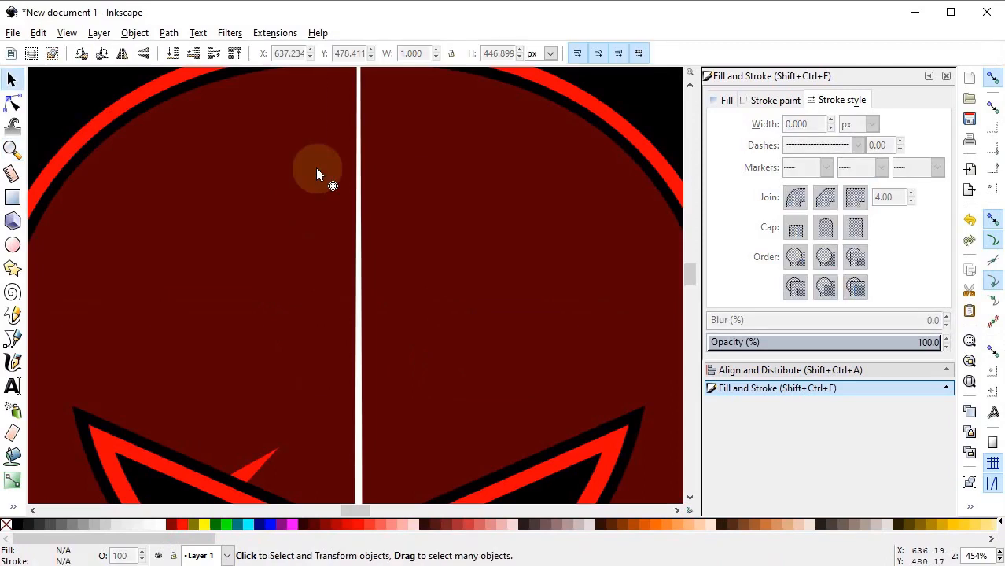
pyautogui.click(11, 338)
pyautogui.click(276, 52)
pyautogui.click(260, 74)
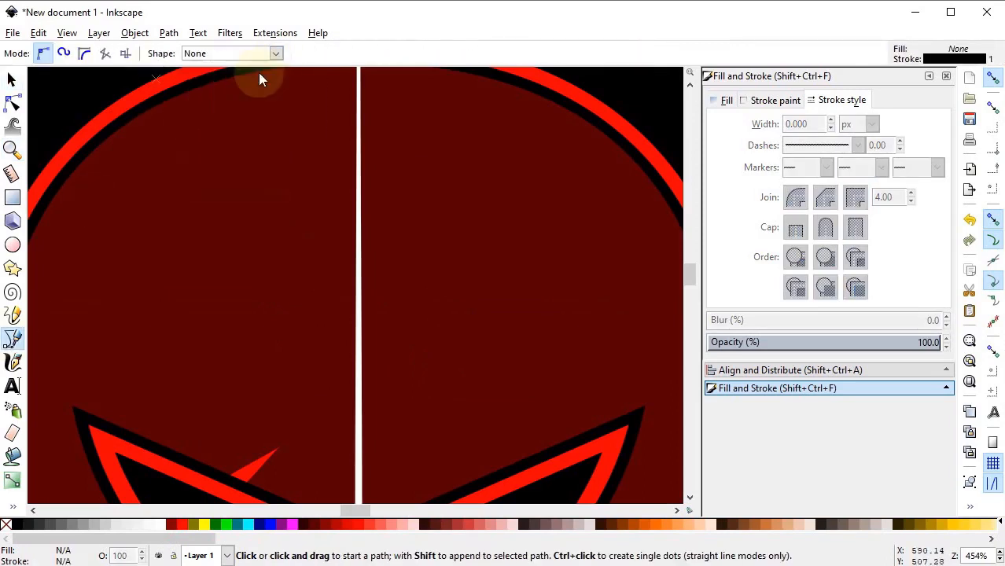
pyautogui.click(316, 175)
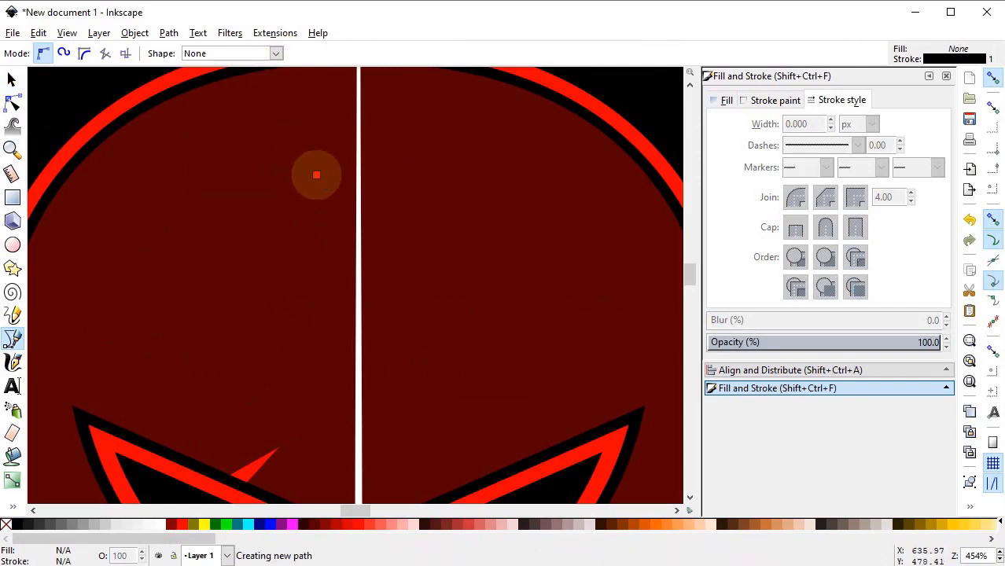
pyautogui.click(316, 434)
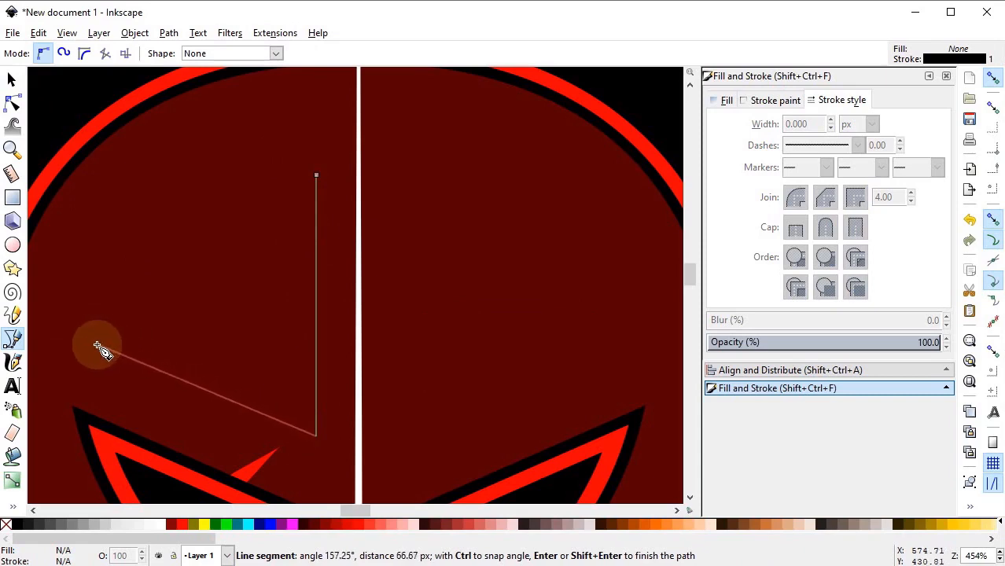
pyautogui.click(94, 344)
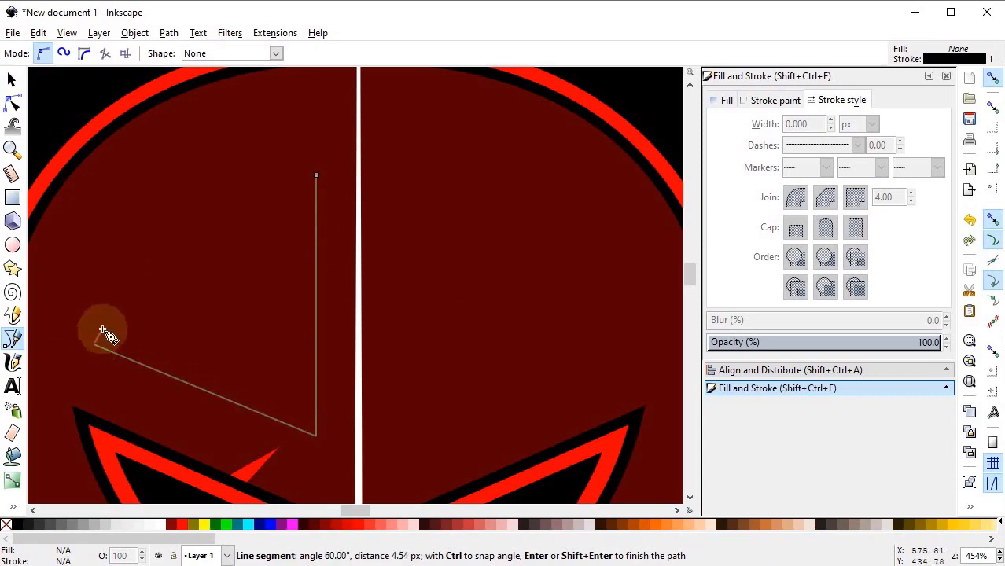
pyautogui.click(131, 280)
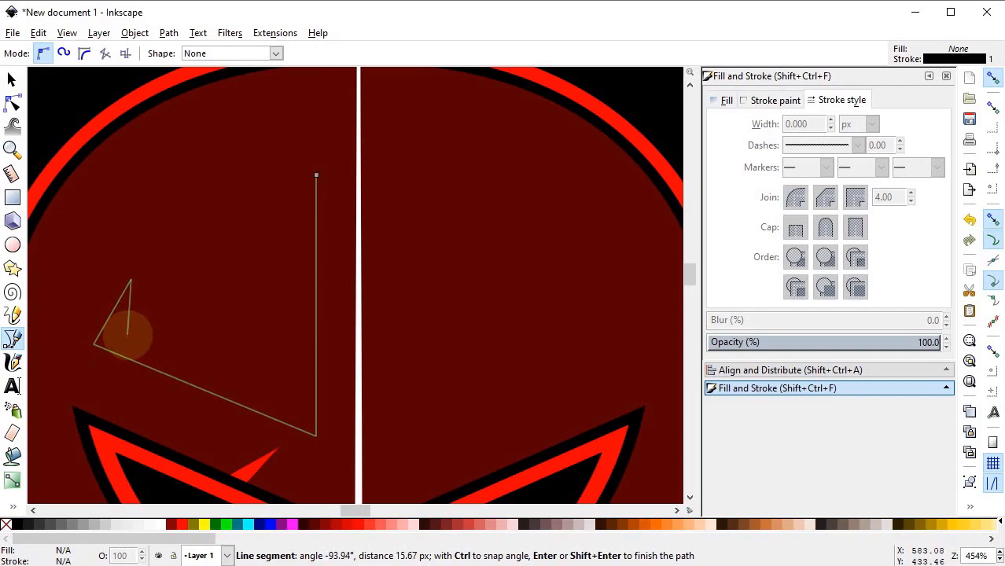
pyautogui.click(127, 334)
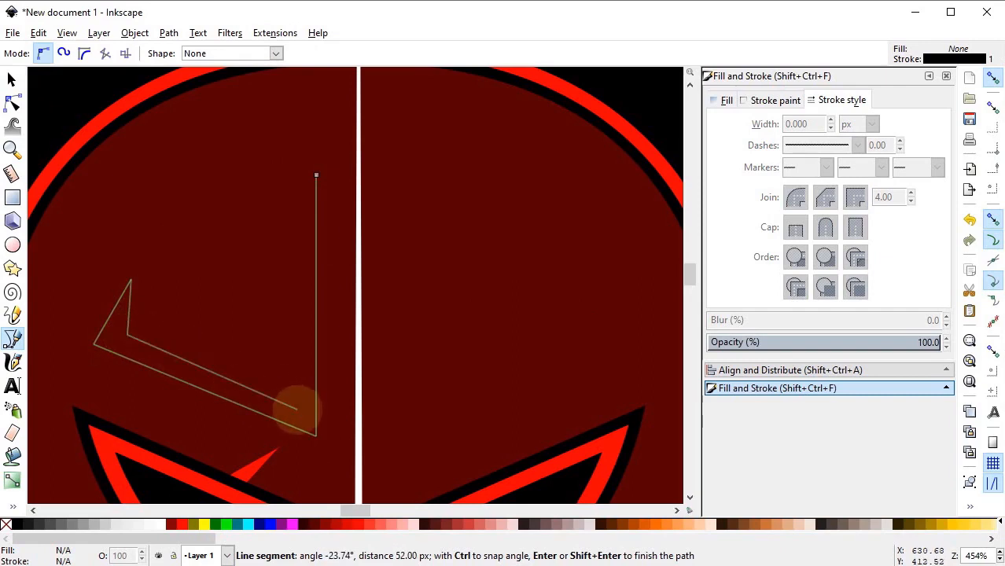
pyautogui.click(298, 408)
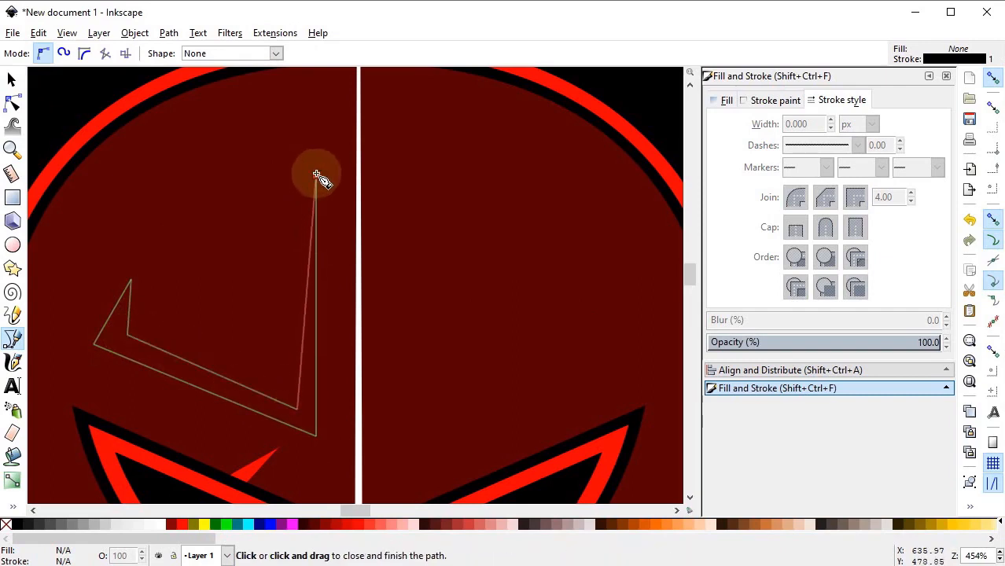
pyautogui.click(317, 174)
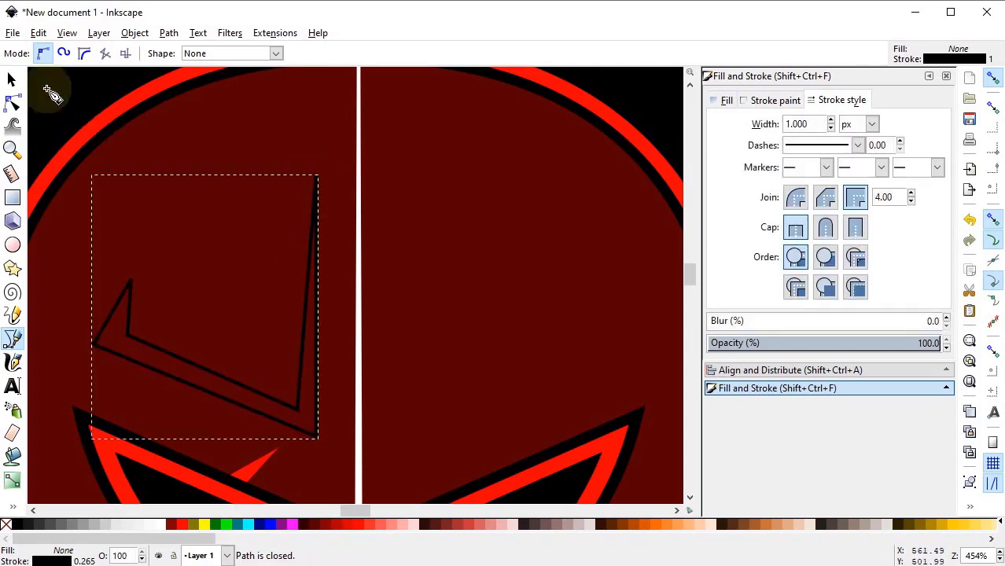
# Step: Remove the eyebrow shape's stroke and fill it with red
pyautogui.click(12, 82)
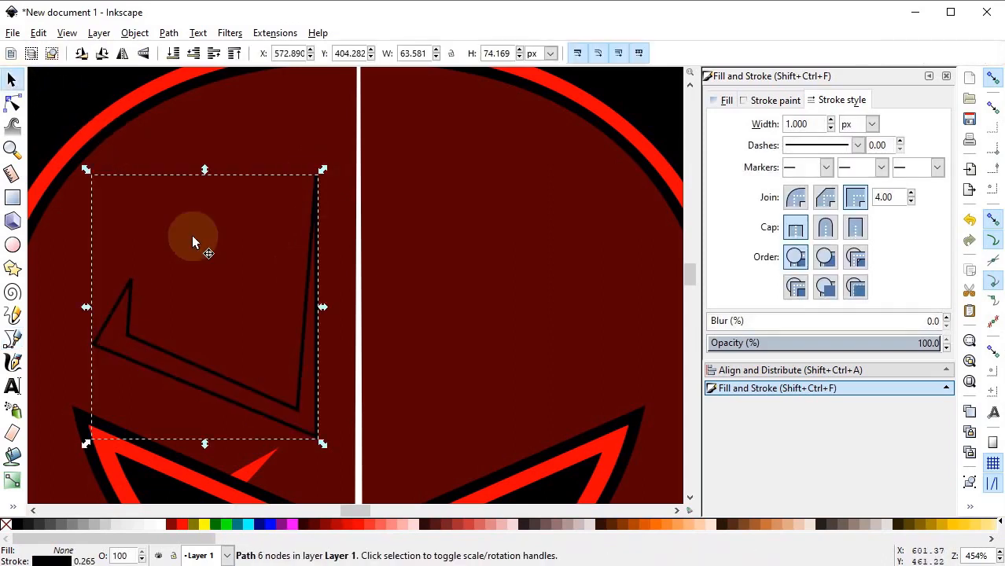
pyautogui.keyDown('shift'); pyautogui.click(5, 525); pyautogui.keyUp('shift')
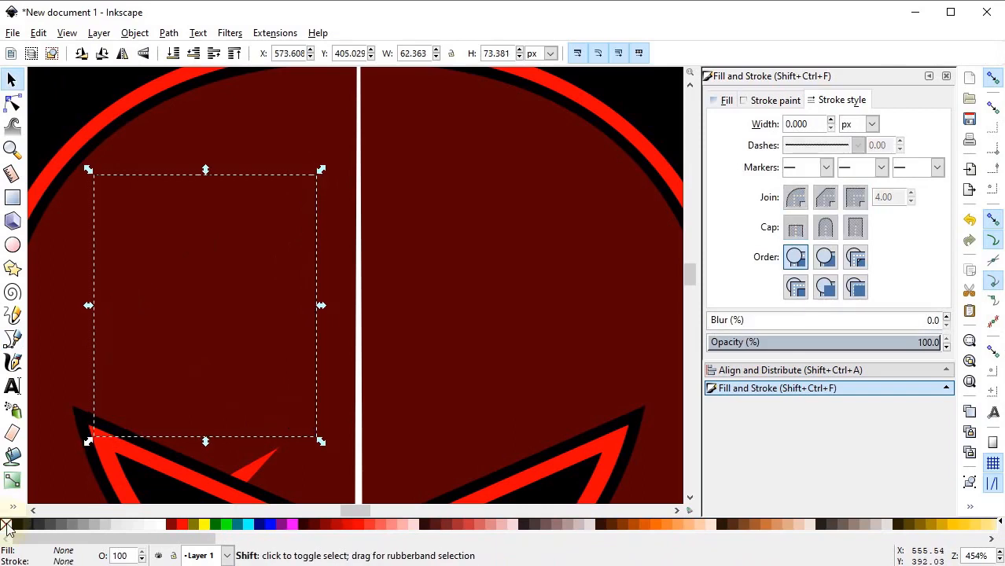
pyautogui.click(189, 531)
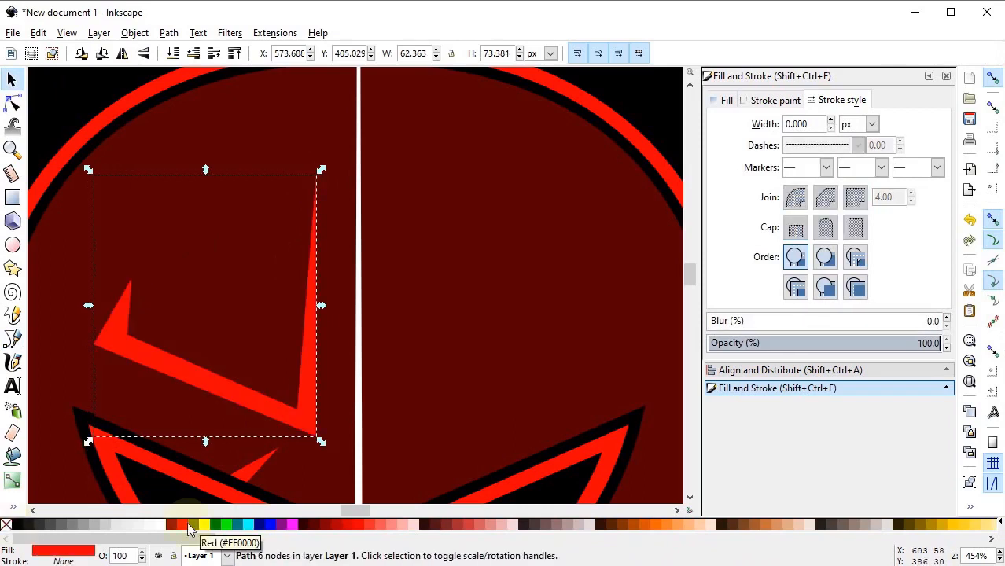
# Step: Apply a linear gradient to the left eyebrow, fading from solid red at its outer lower end to transparent toward its upper inner tip
pyautogui.click(12, 480)
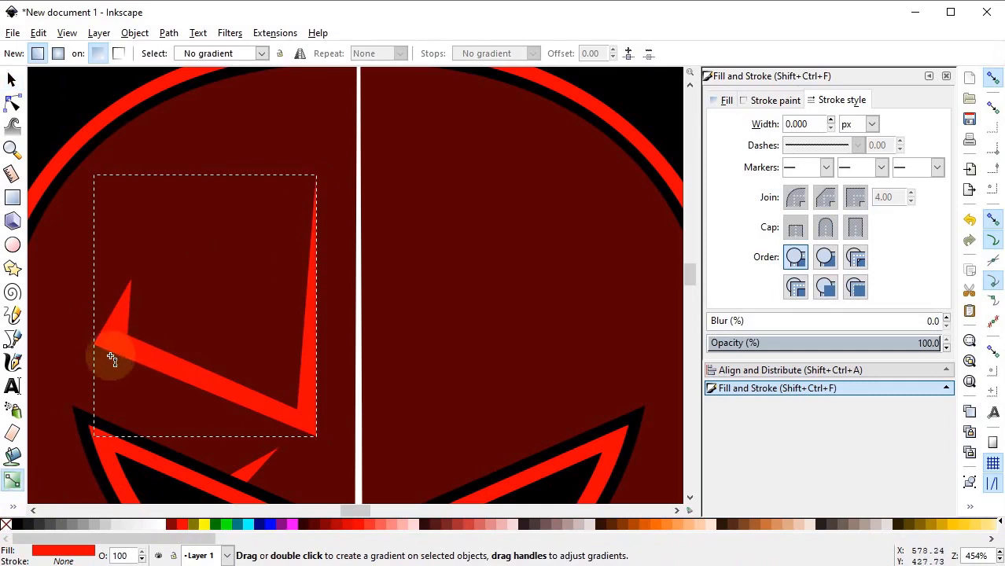
pyautogui.moveTo(112, 356); pyautogui.dragTo(316, 233)
pyautogui.moveTo(111, 353); pyautogui.dragTo(73, 406)
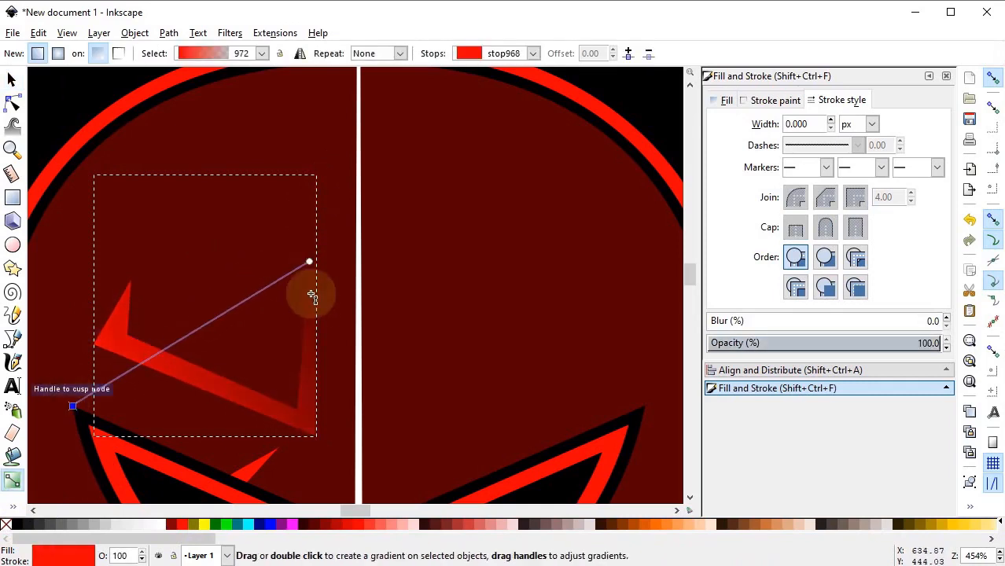
pyautogui.moveTo(316, 235); pyautogui.dragTo(288, 245)
pyautogui.click(11, 80)
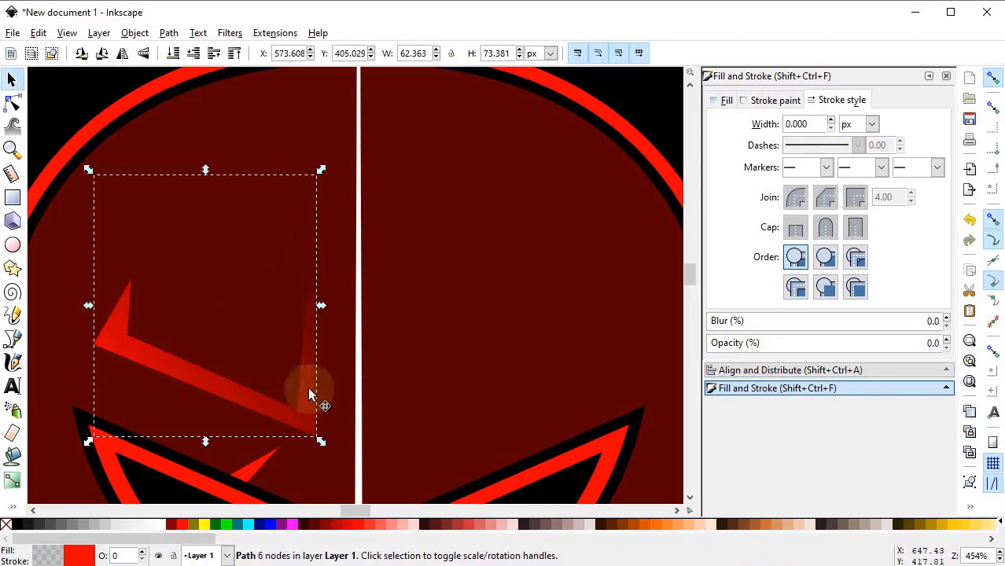
# Step: Duplicate the left eyebrow, flip the copy horizontally and move it to the mirrored position across the guide line
pyautogui.rightClick(183, 378)
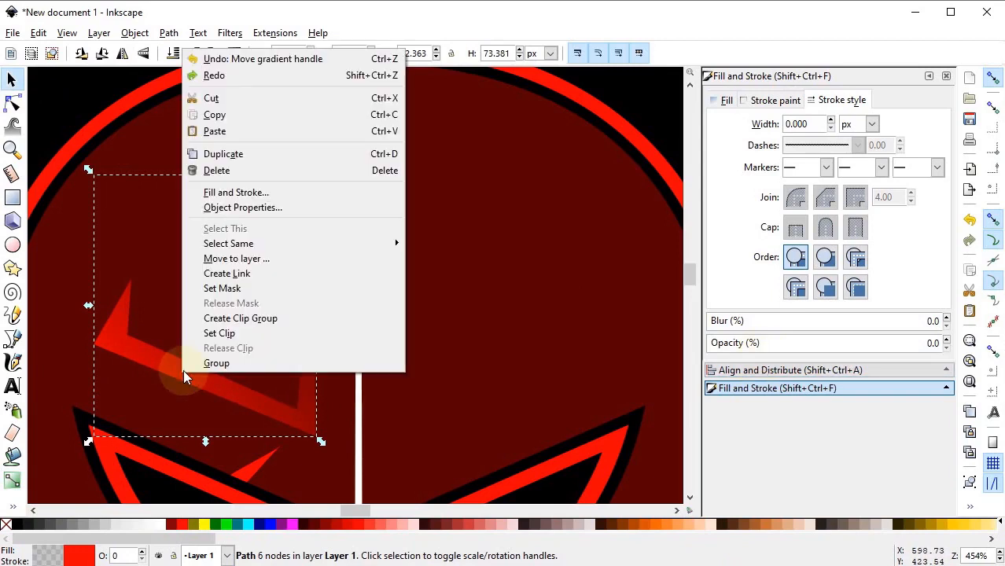
pyautogui.click(247, 155)
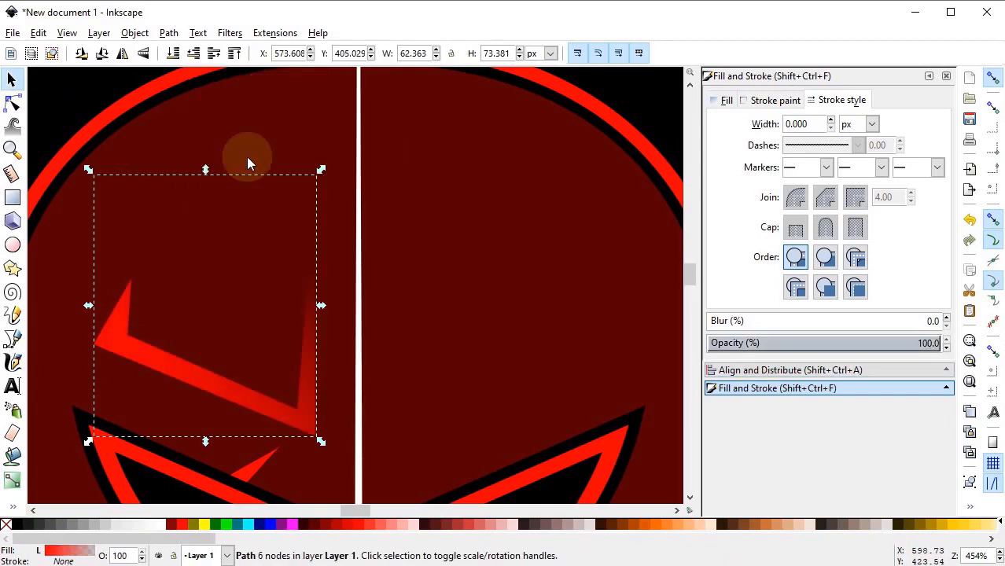
pyautogui.click(122, 54)
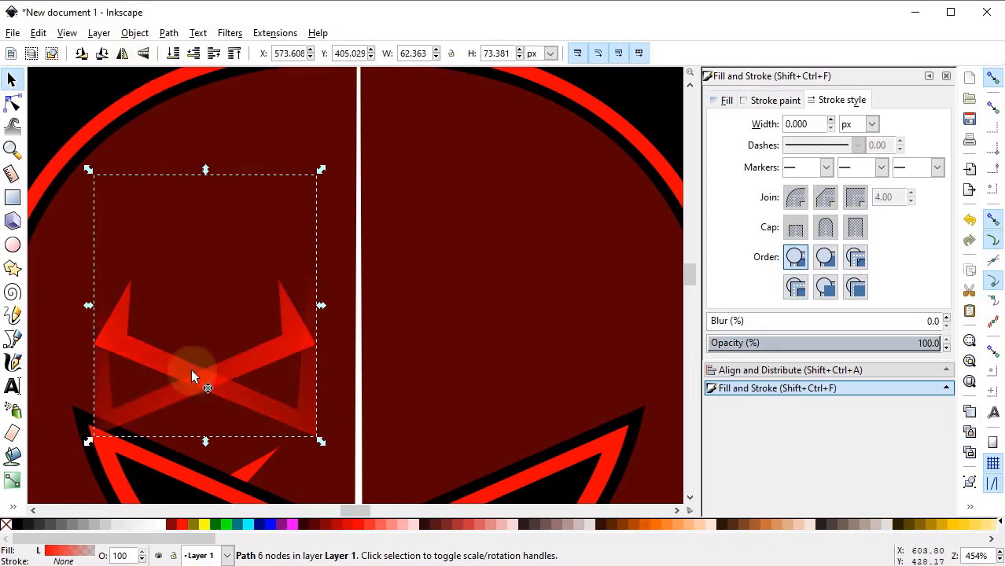
pyautogui.moveTo(152, 399); pyautogui.dragTo(457, 399)
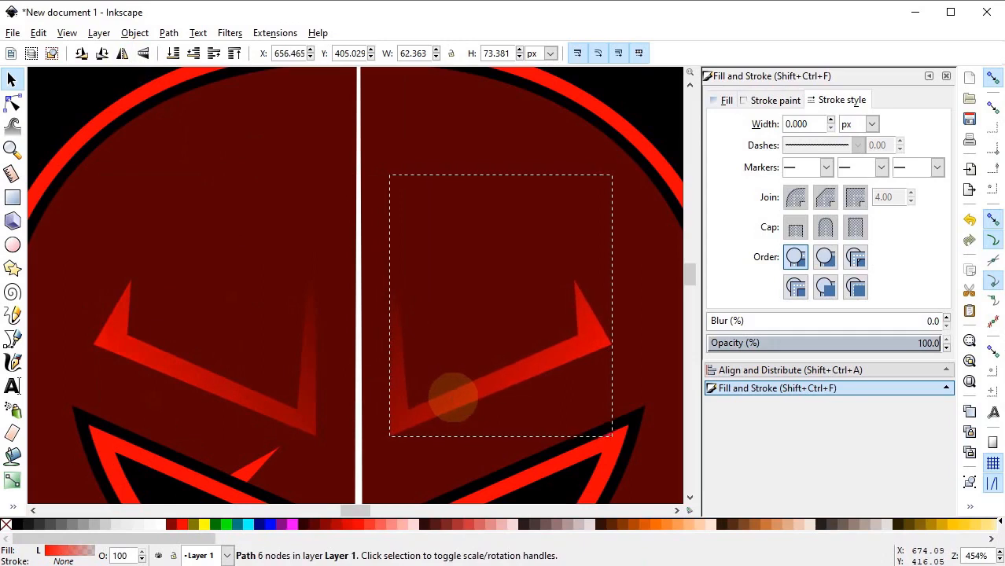
# Step: Delete the white centre guide line from the helmet
pyautogui.click(354, 369)
pyautogui.press('Delete')
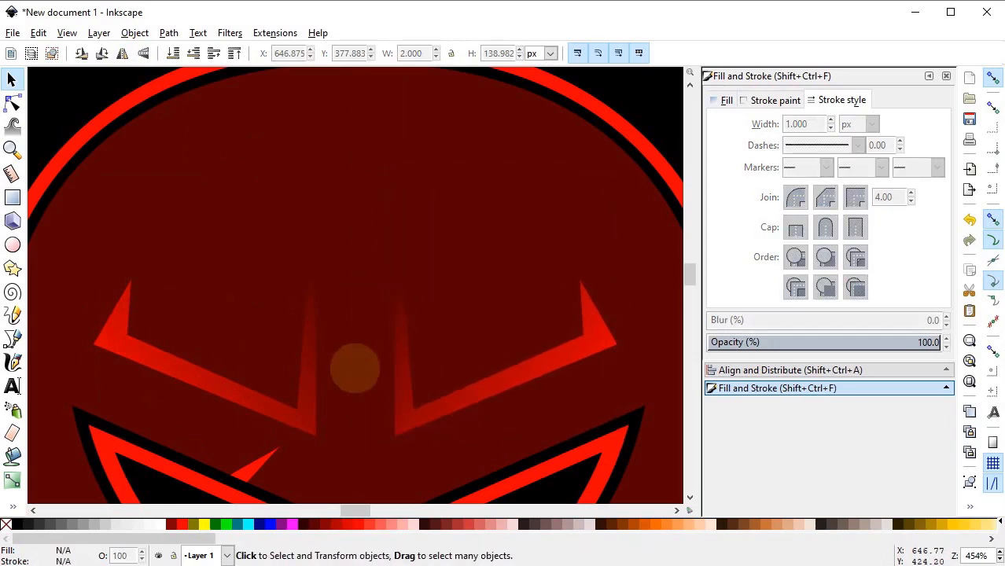
pyautogui.click(642, 98)
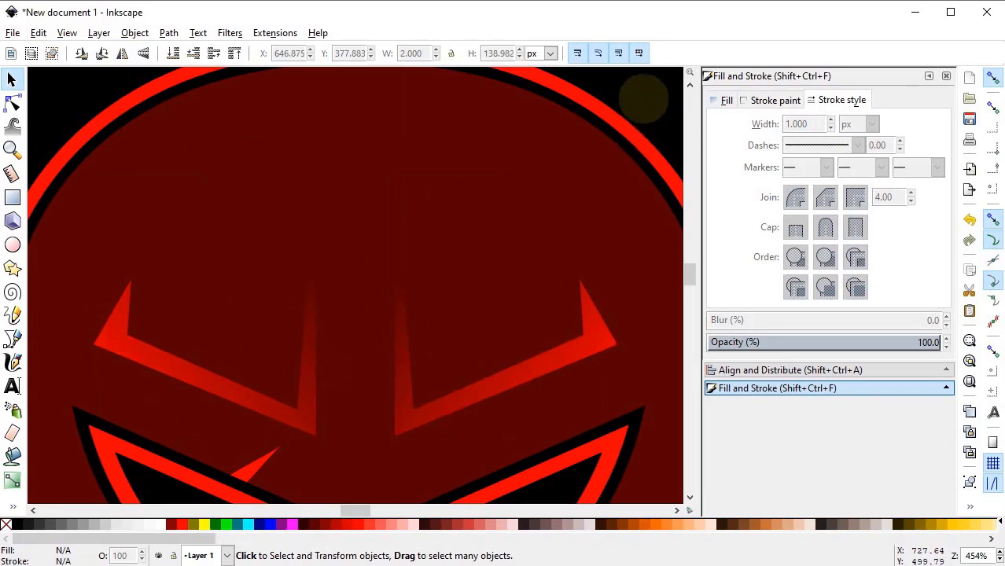
# Step: Draw a narrow vertical rectangle to the right of the shield, fill it white and stretch it to about 6 px wide and 410 px high
pyautogui.click(970, 342)
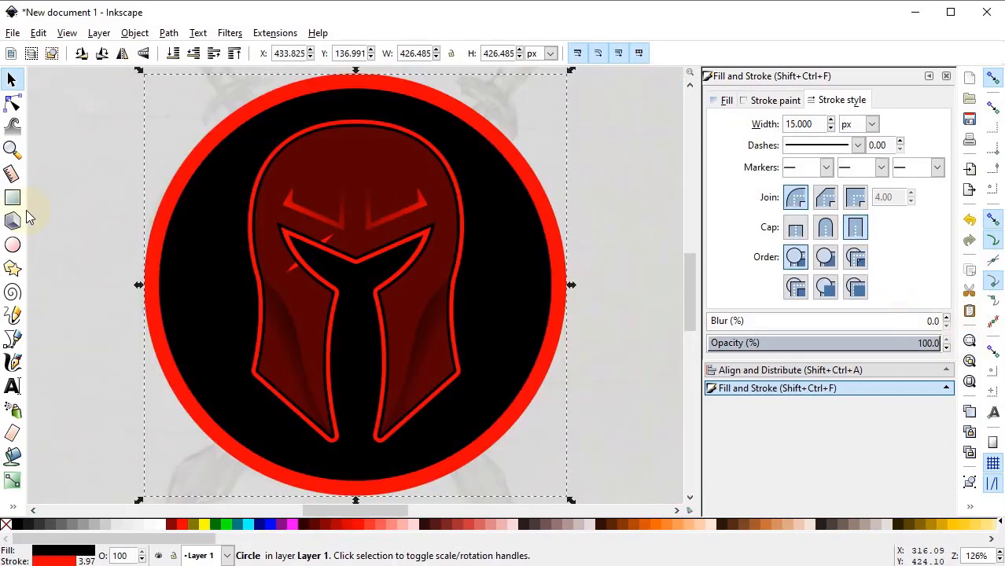
pyautogui.click(13, 199)
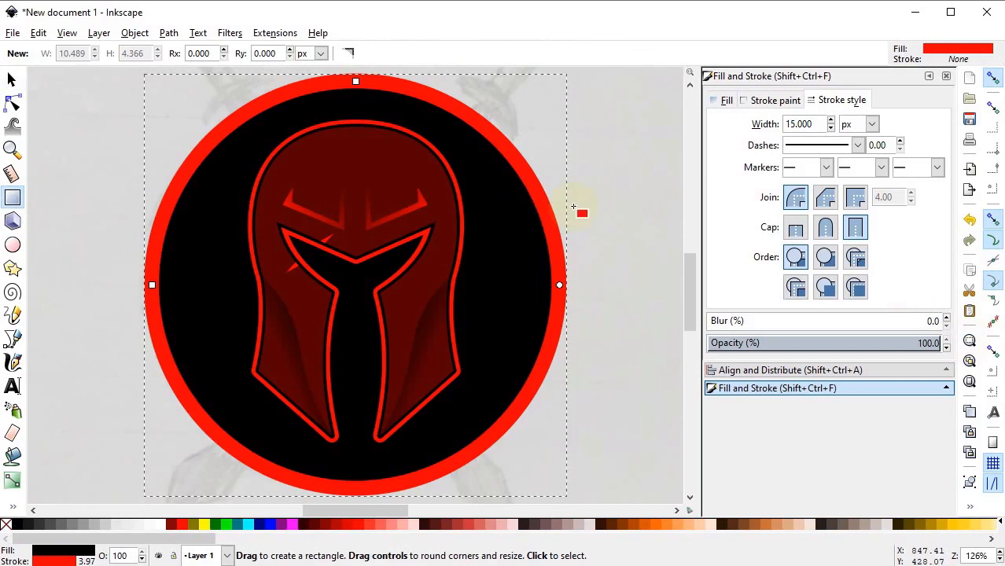
pyautogui.moveTo(596, 189); pyautogui.dragTo(602, 488)
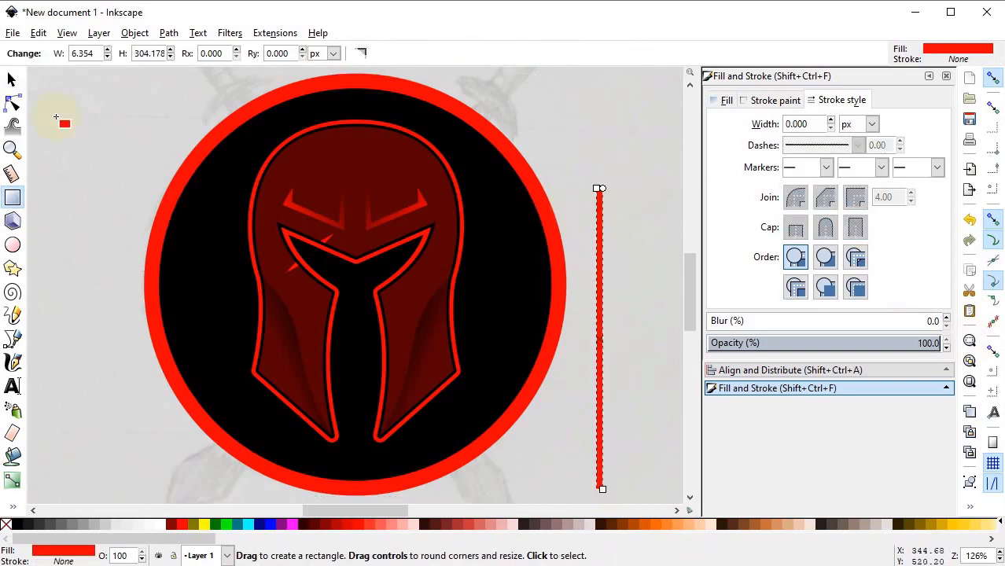
pyautogui.click(11, 81)
pyautogui.click(160, 524)
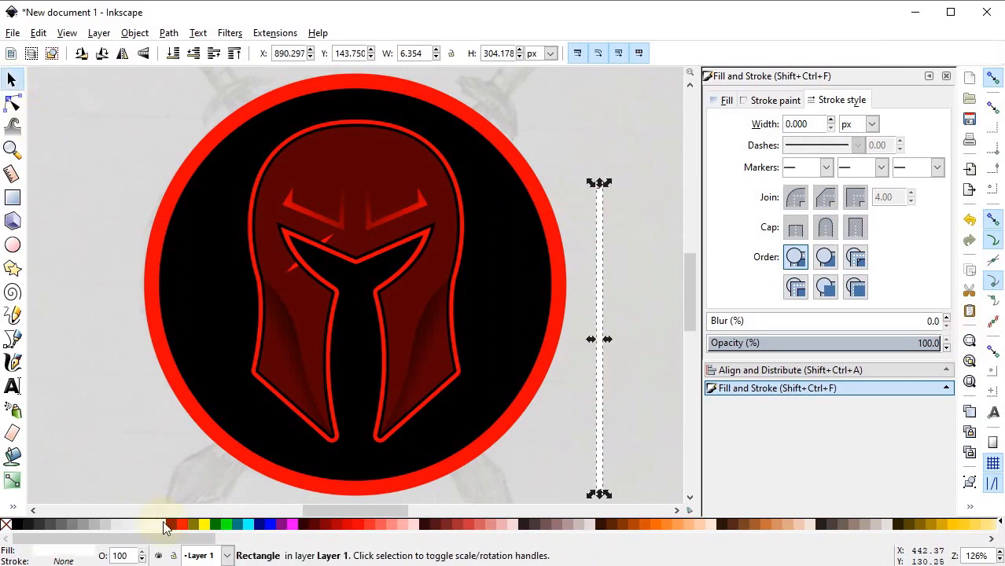
pyautogui.moveTo(599, 182); pyautogui.dragTo(599, 80)
# Step: Duplicate the narrow white rectangle, place the copy to its right and widen it to about 13.5 px
pyautogui.rightClick(595, 118)
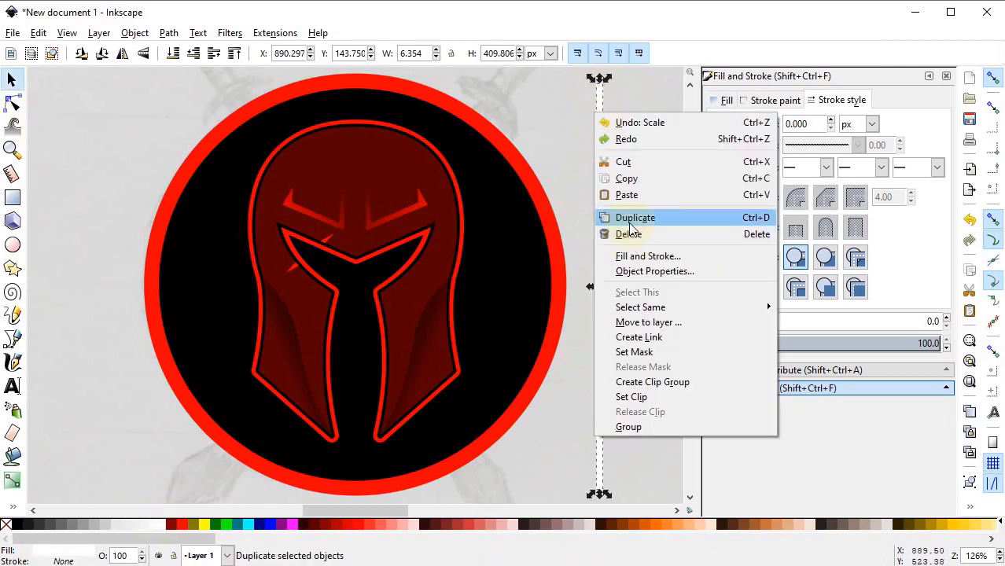
pyautogui.click(617, 182)
pyautogui.moveTo(601, 214); pyautogui.dragTo(626, 213)
pyautogui.moveTo(630, 288); pyautogui.dragTo(638, 288)
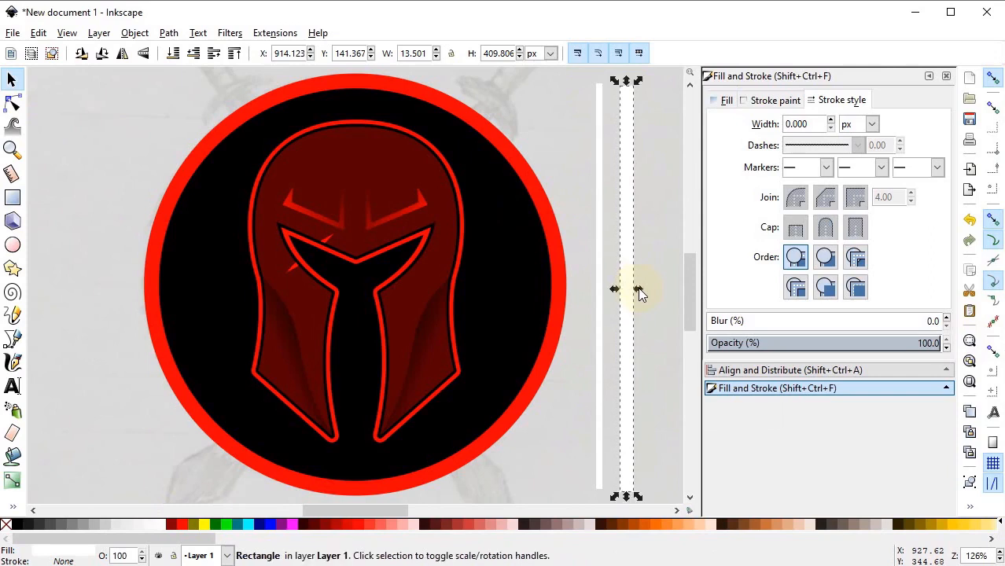
# Step: Open the Transform settings for the wider white rectangle
pyautogui.click(134, 33)
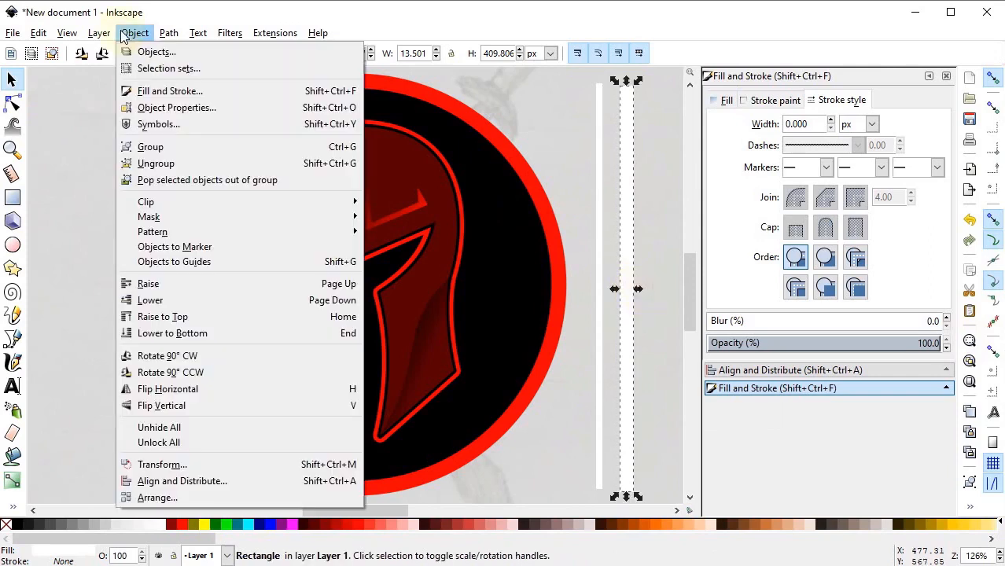
pyautogui.click(169, 465)
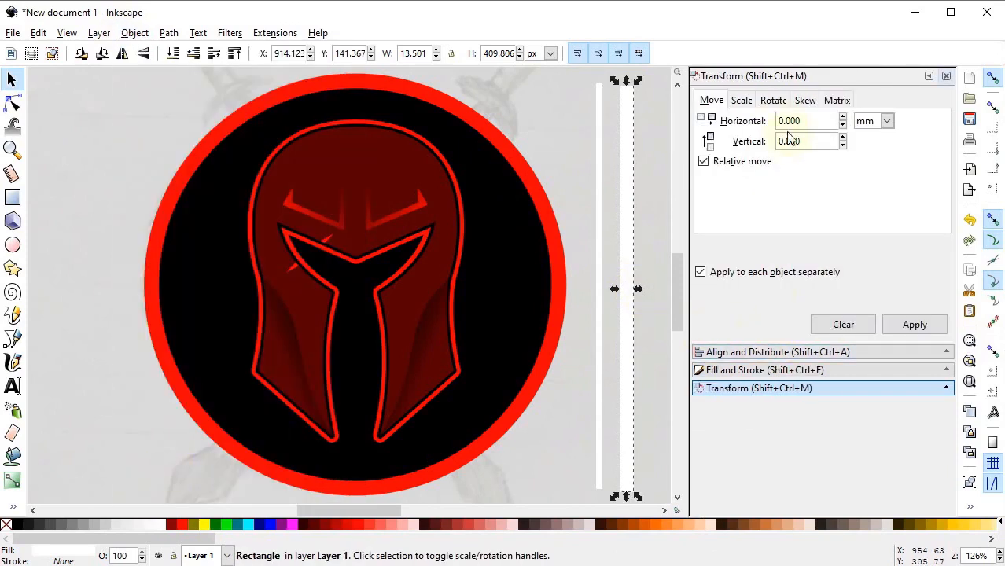
# Step: Duplicate the thin white bar, rotate the copy 30° clockwise, and place it diagonally across the right side of the helmet
pyautogui.click(773, 100)
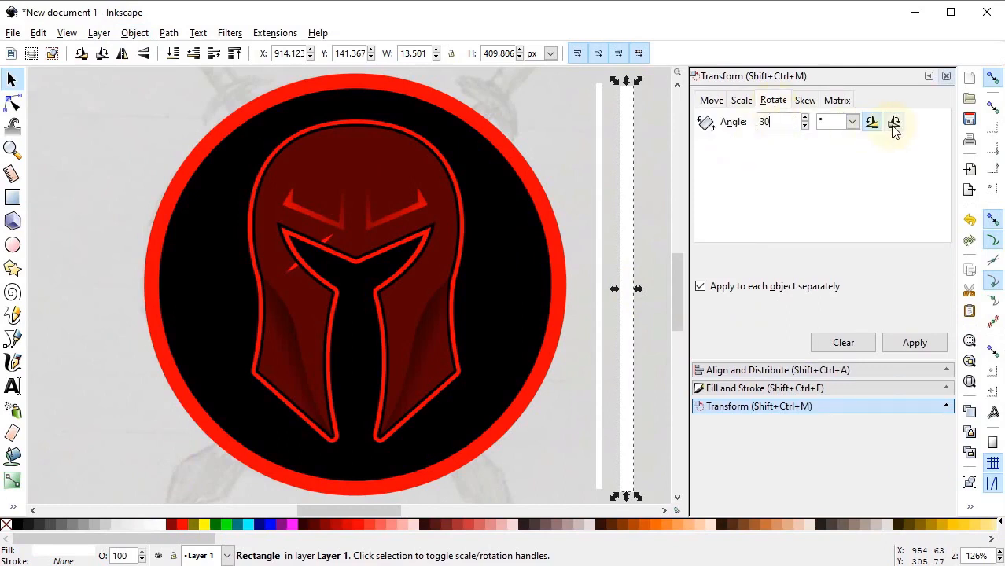
pyautogui.click(894, 123)
pyautogui.click(601, 206)
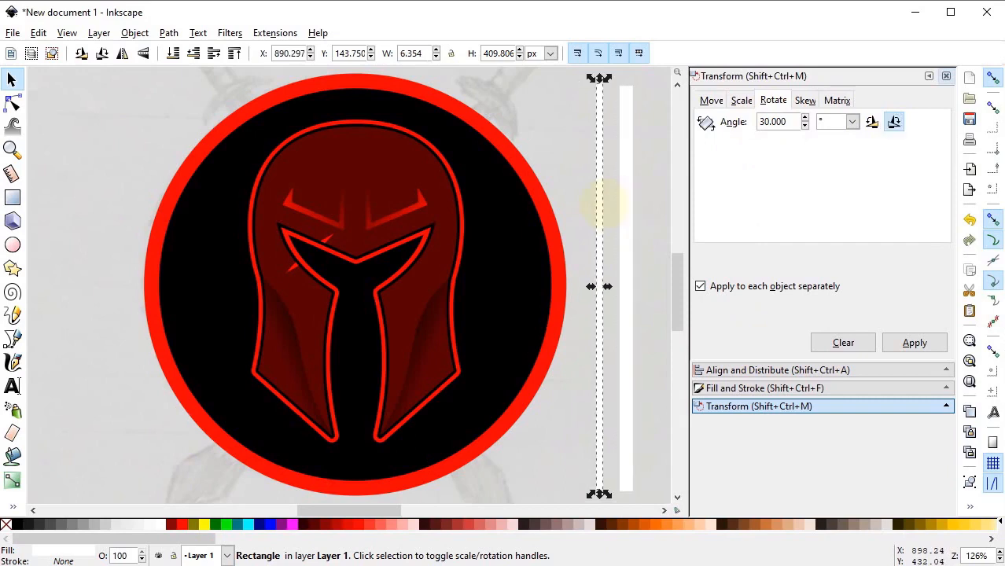
pyautogui.rightClick(602, 203)
pyautogui.click(629, 307)
pyautogui.moveTo(599, 262); pyautogui.dragTo(391, 263)
pyautogui.click(896, 343)
pyautogui.moveTo(439, 200); pyautogui.dragTo(461, 234)
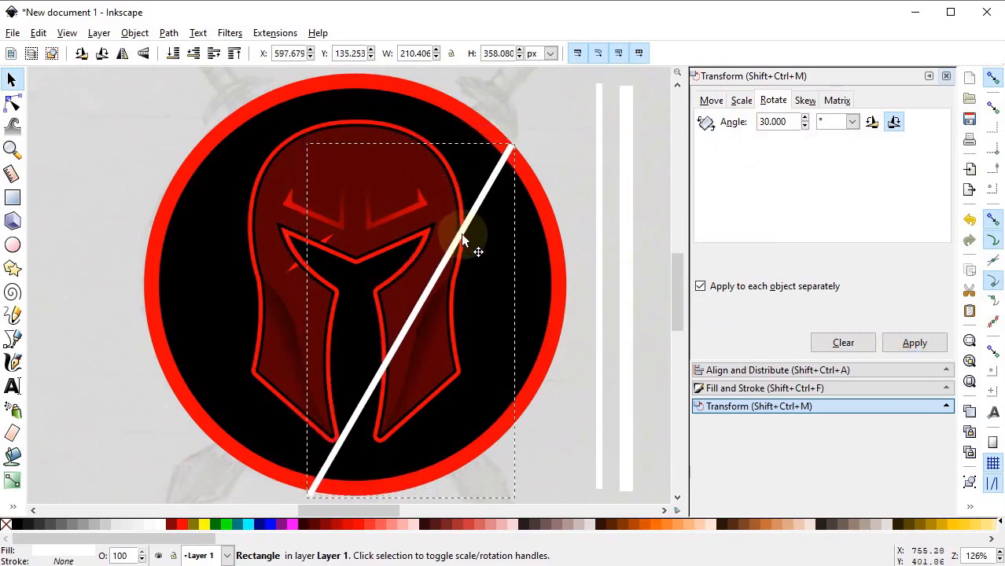
# Step: Duplicate the wide white bar, rotate the copy 30° clockwise, and place it diagonally across the centre of the helmet
pyautogui.click(626, 189)
pyautogui.rightClick(627, 187)
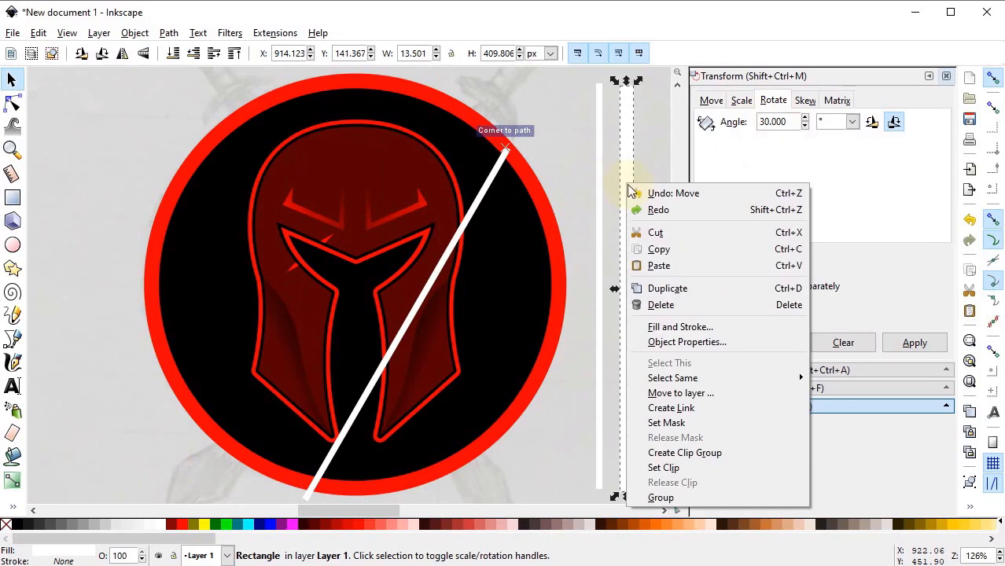
pyautogui.click(655, 285)
pyautogui.moveTo(621, 252); pyautogui.dragTo(308, 228)
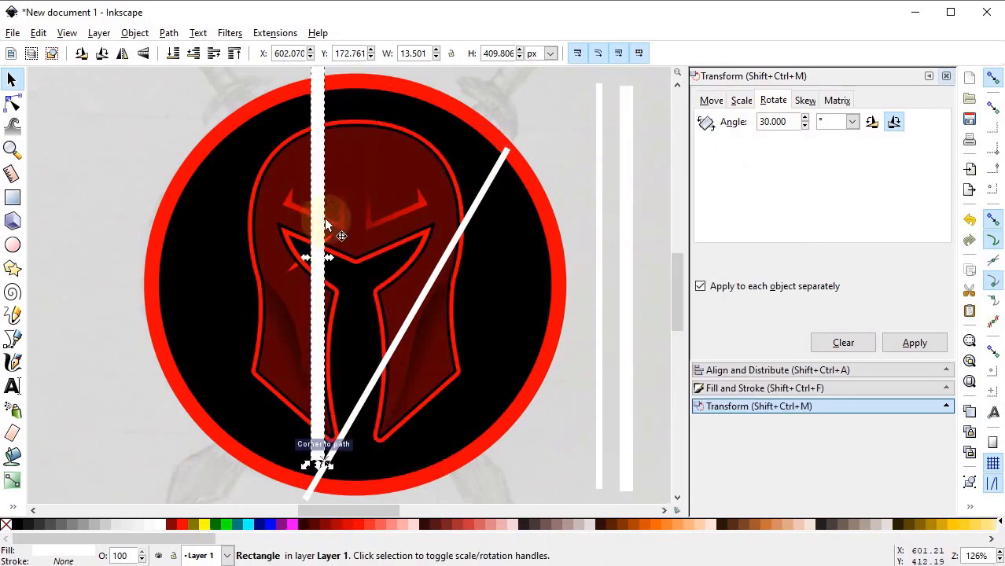
pyautogui.click(915, 344)
pyautogui.moveTo(367, 174); pyautogui.dragTo(412, 191)
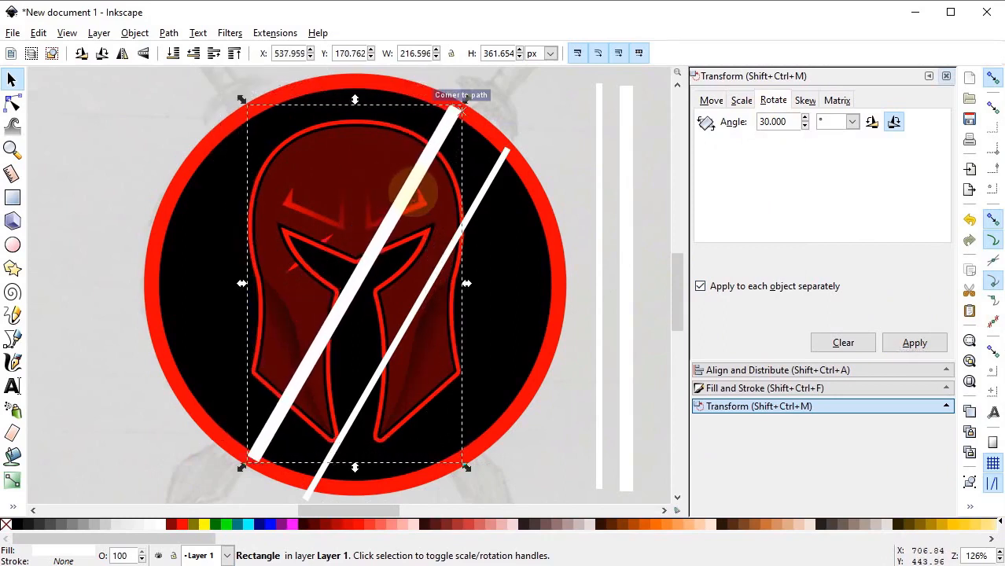
# Step: Duplicate the thin diagonal bar and place the copy on the left side of the wide diagonal bar
pyautogui.click(475, 206)
pyautogui.rightClick(476, 205)
pyautogui.click(517, 310)
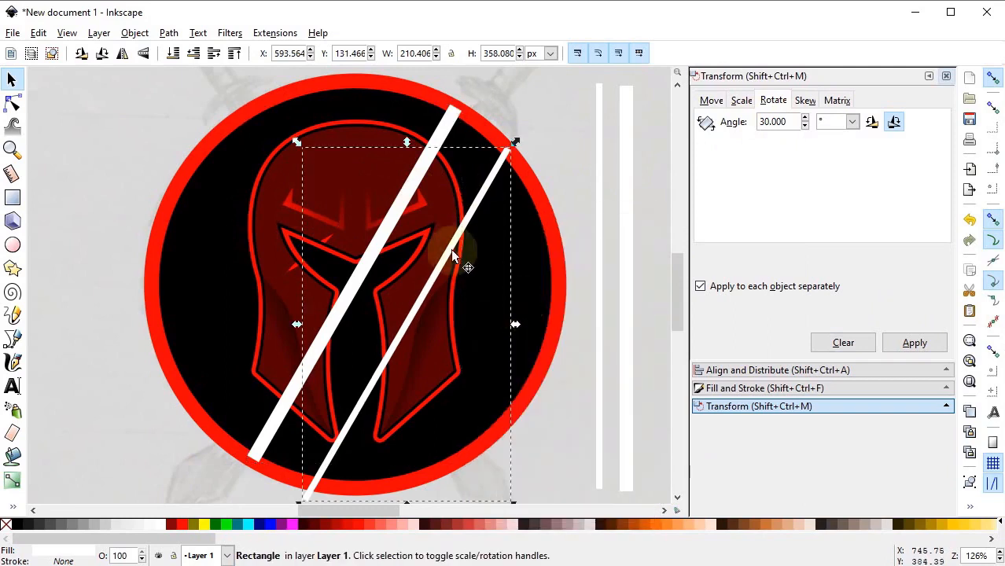
pyautogui.moveTo(445, 248); pyautogui.dragTo(319, 182)
# Step: Convert the three diagonal bars to paths and unite them into a single path with Union
pyautogui.keyDown('shift'); pyautogui.click(412, 177); pyautogui.keyUp('shift')
pyautogui.keyDown('shift'); pyautogui.click(477, 203); pyautogui.keyUp('shift')
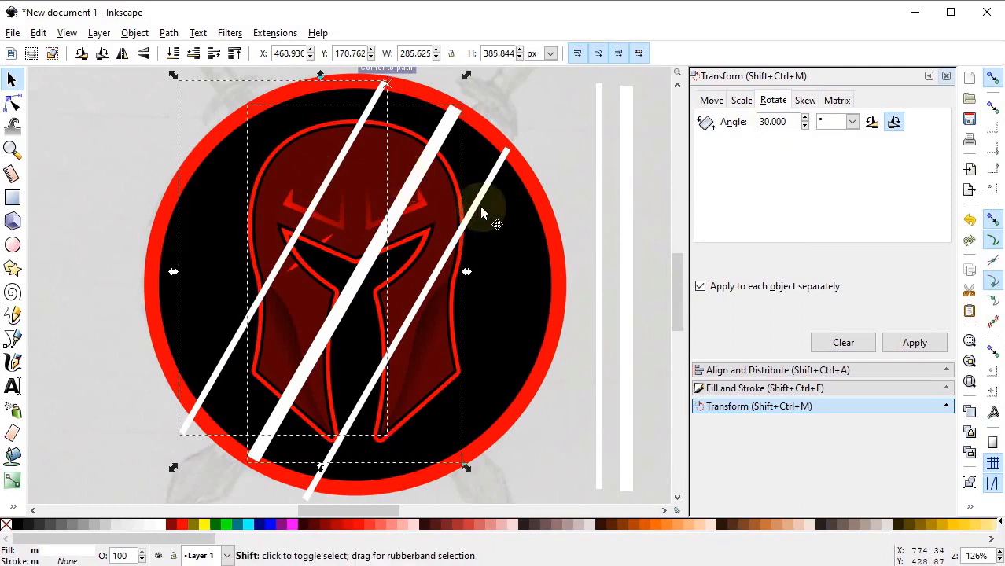
pyautogui.click(170, 33)
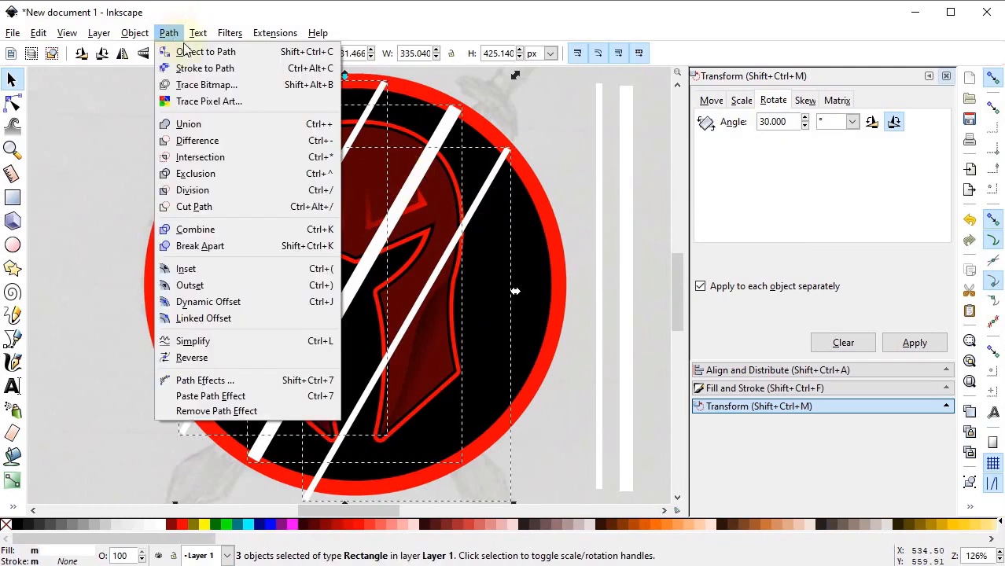
pyautogui.click(185, 51)
pyautogui.click(169, 32)
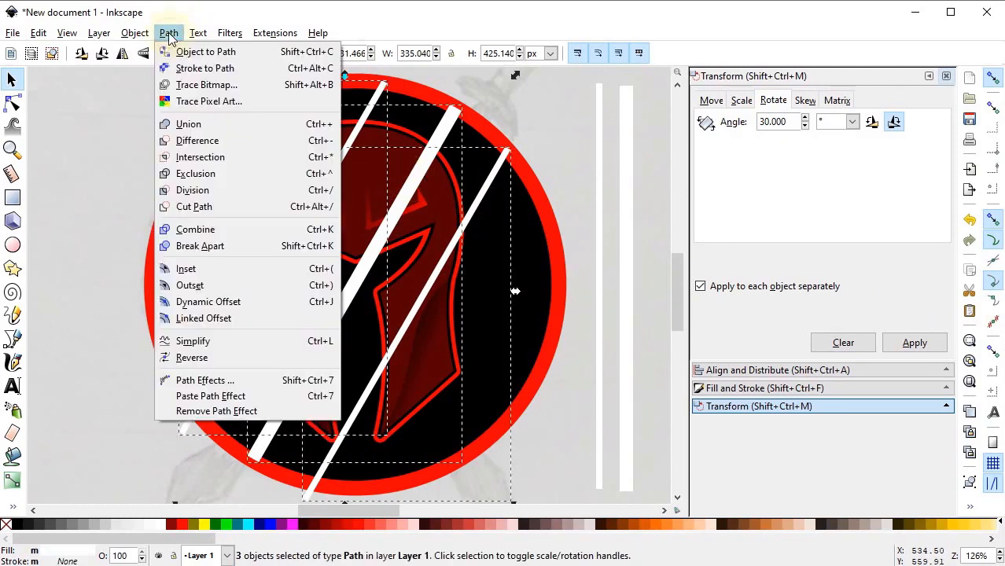
pyautogui.click(190, 123)
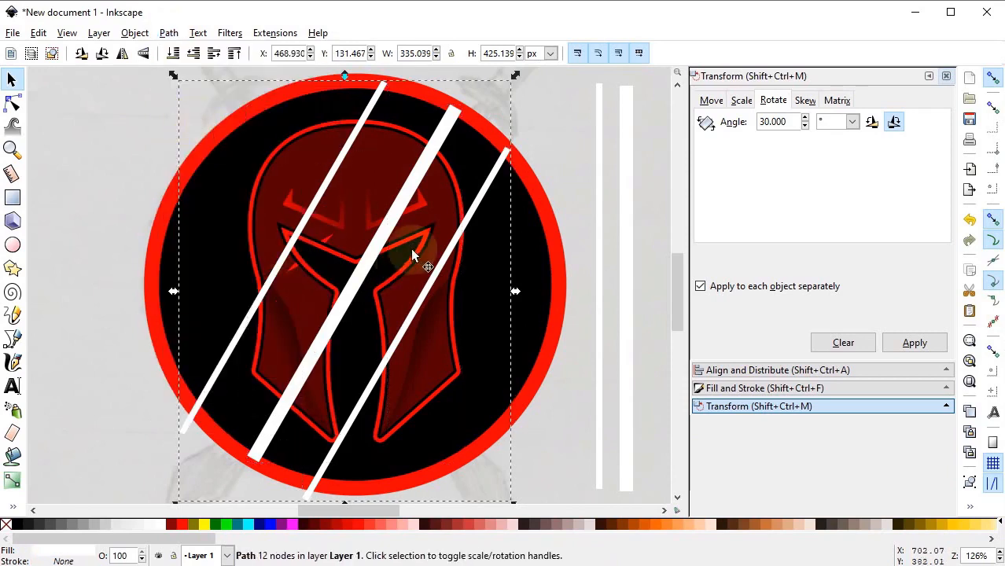
# Step: Duplicate the dark red helmet shape and intersect the copy with the united diagonal bars to trim them to the helmet
pyautogui.click(390, 150)
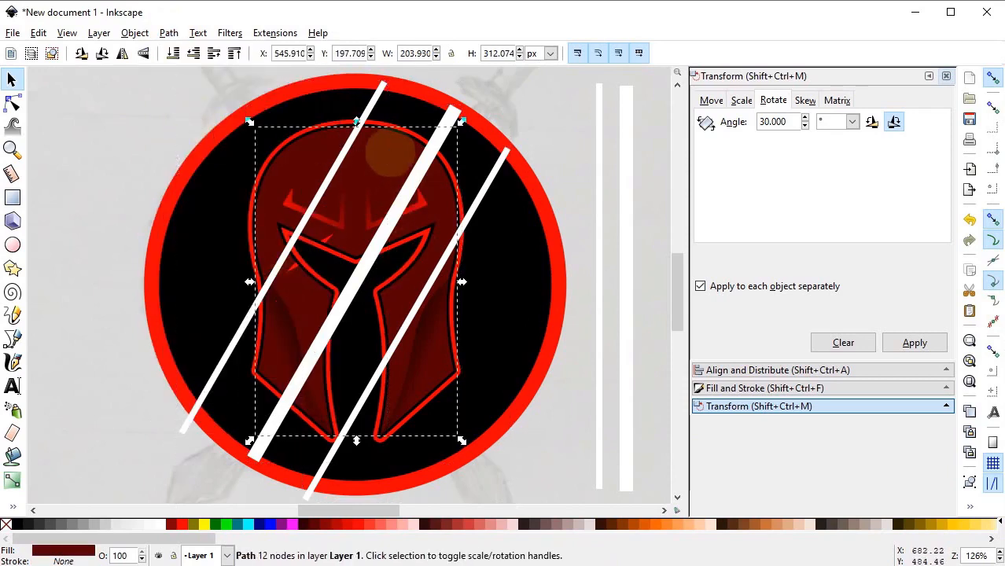
pyautogui.rightClick(389, 150)
pyautogui.click(433, 255)
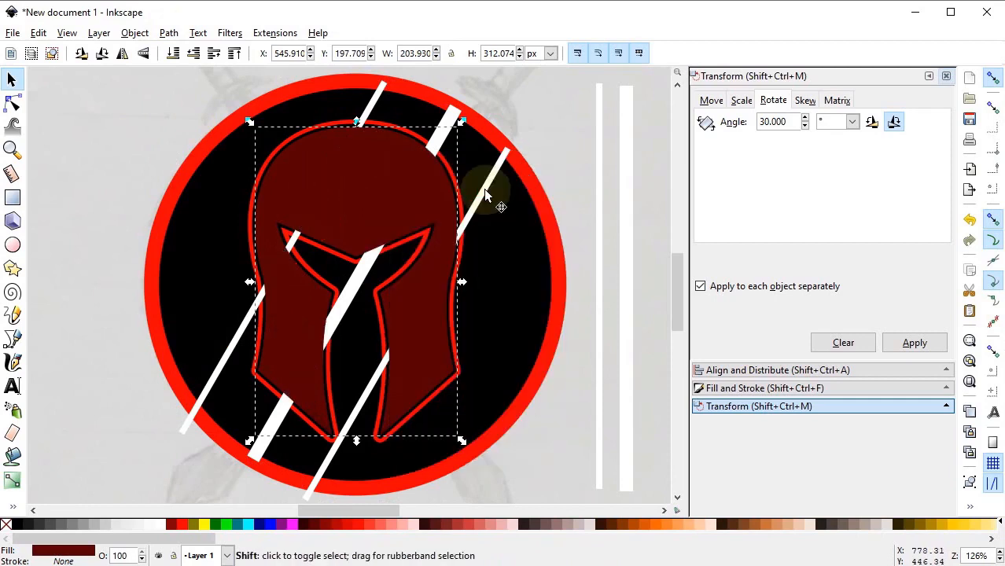
pyautogui.press('shift')
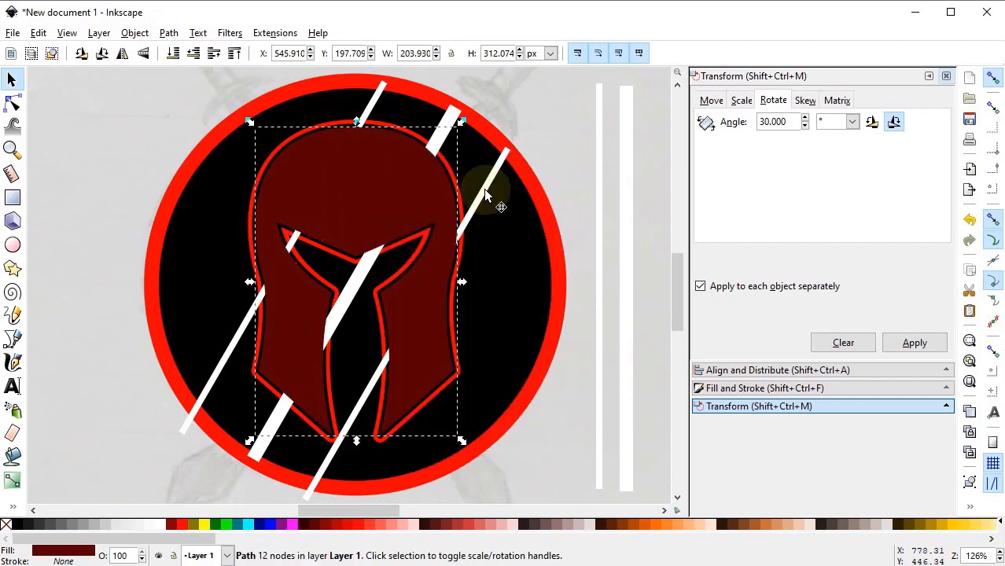
pyautogui.press('shift')
pyautogui.keyDown('shift'); pyautogui.click(485, 195); pyautogui.keyUp('shift')
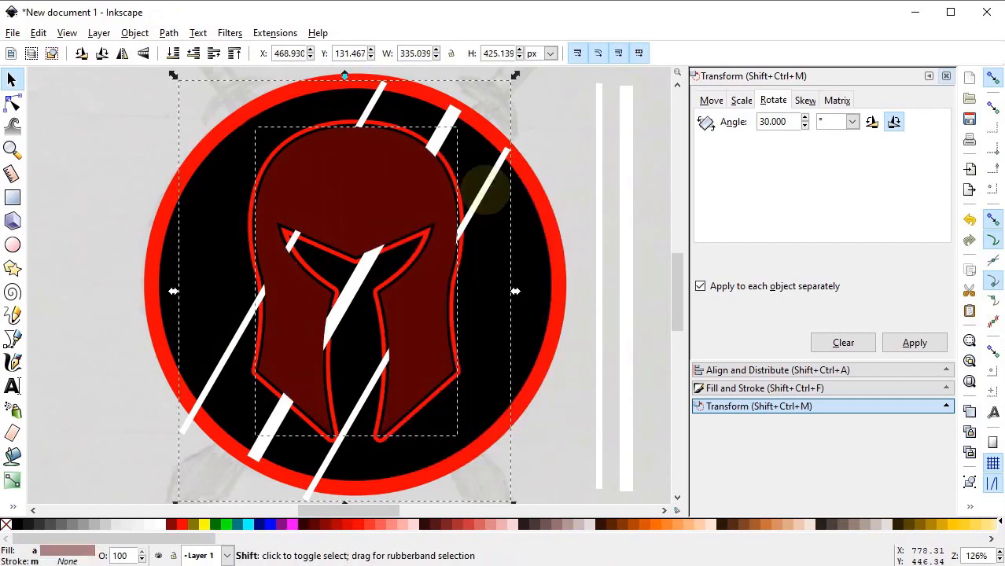
pyautogui.click(169, 34)
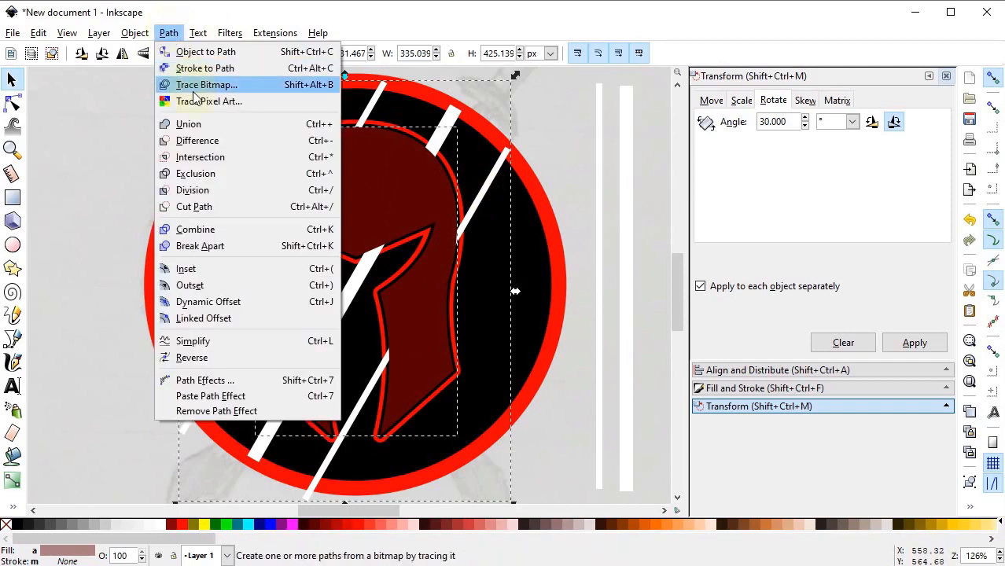
pyautogui.click(201, 154)
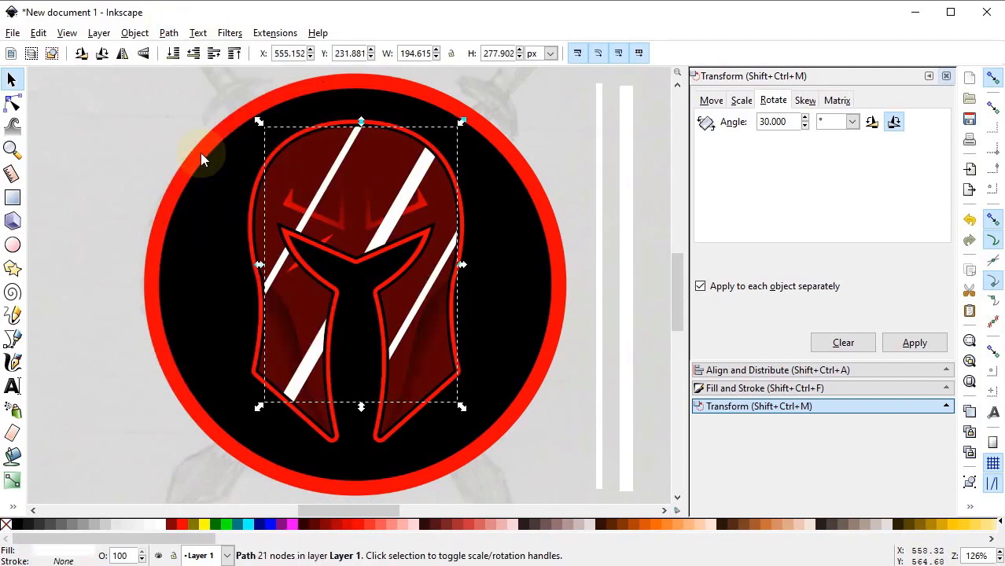
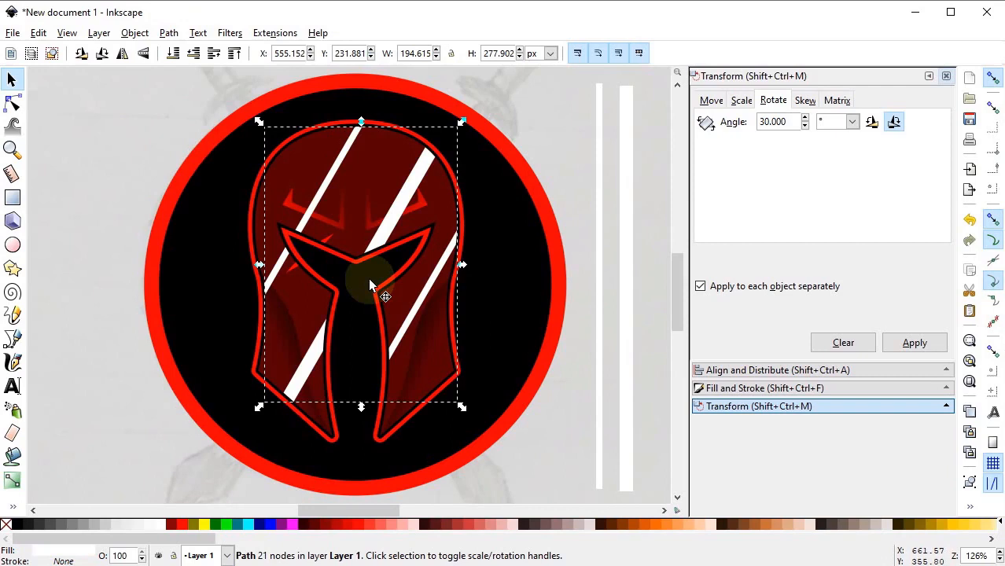
# Step: Lower the opacity of the trimmed white stripes to make them a faint, translucent reflection on the helmet
pyautogui.click(718, 391)
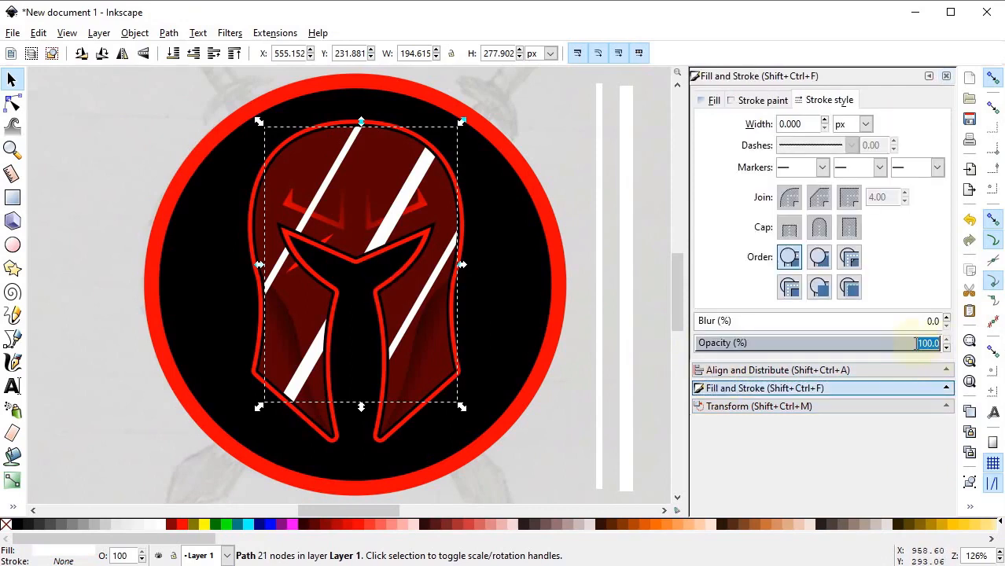
pyautogui.press('Return')
pyautogui.click(457, 336)
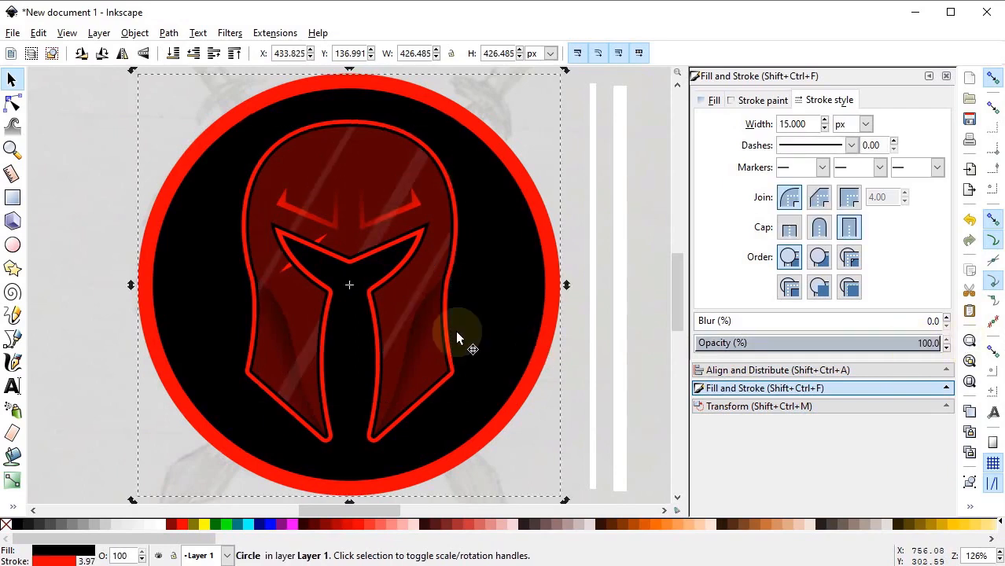
# Step: Draw a closed triangle about 82 by 70 px over the helmet's upper-left edge with the Bezier tool
pyautogui.press('z')
pyautogui.moveTo(353, 102); pyautogui.dragTo(233, 236)
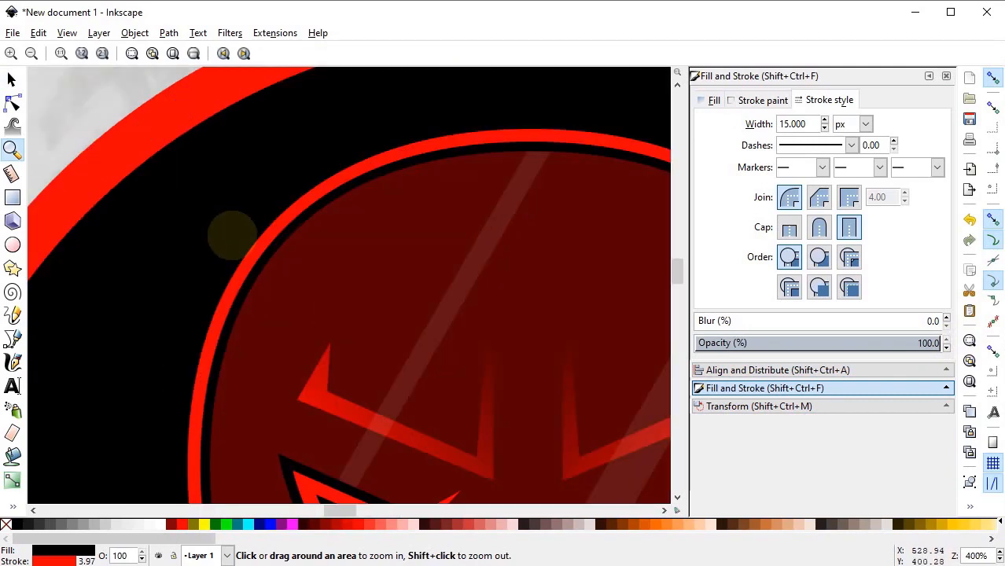
pyautogui.click(12, 339)
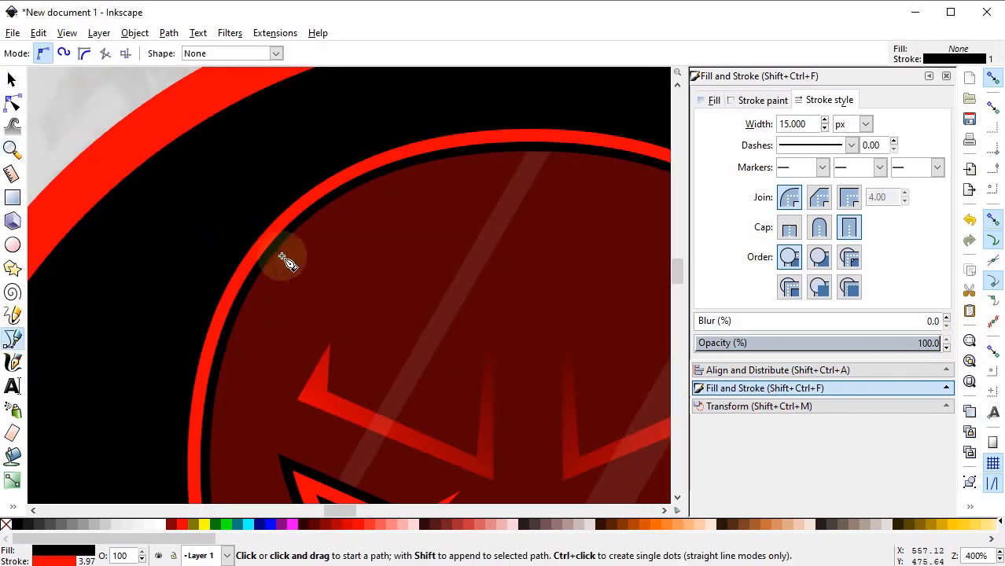
pyautogui.click(220, 376)
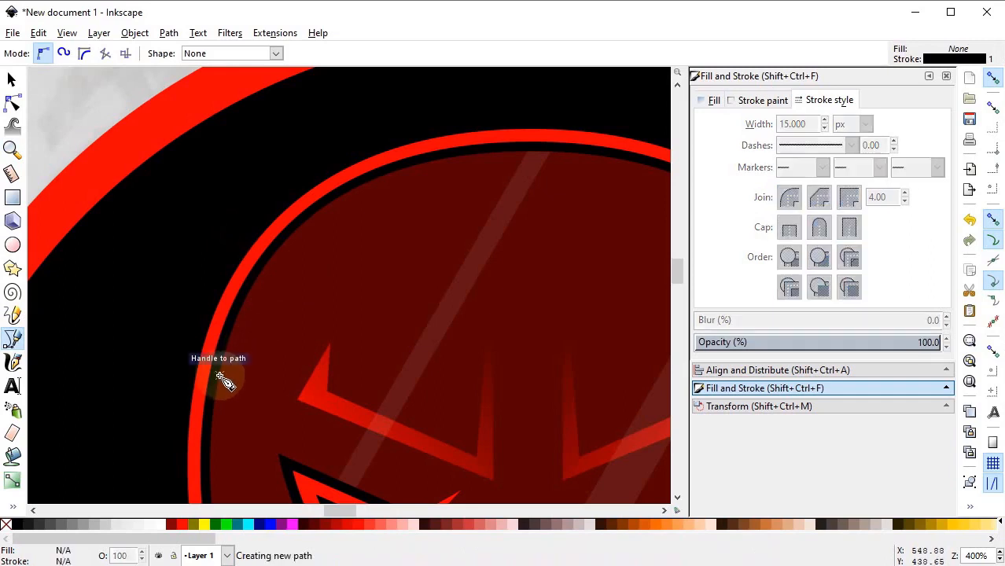
pyautogui.click(411, 166)
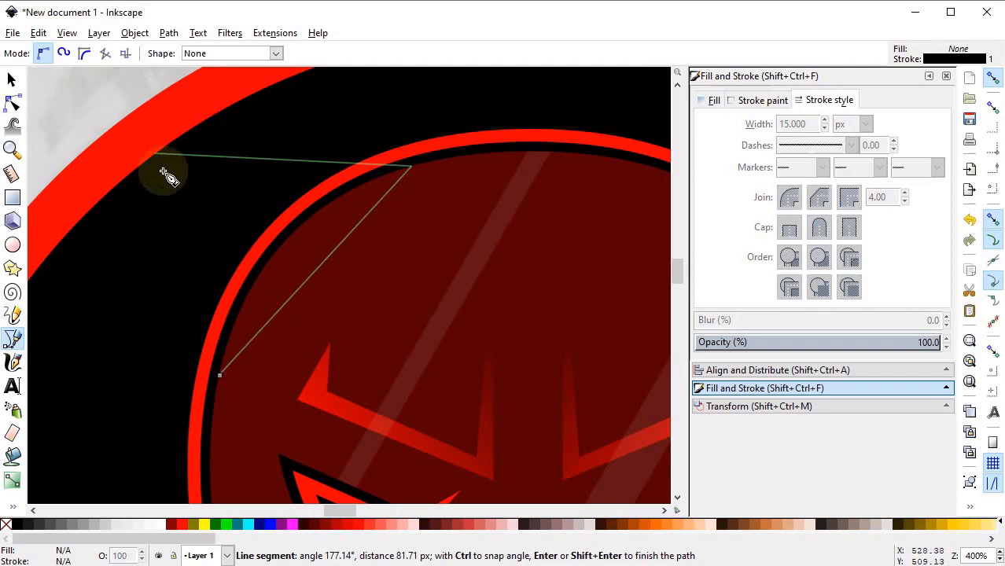
pyautogui.click(156, 153)
pyautogui.click(220, 377)
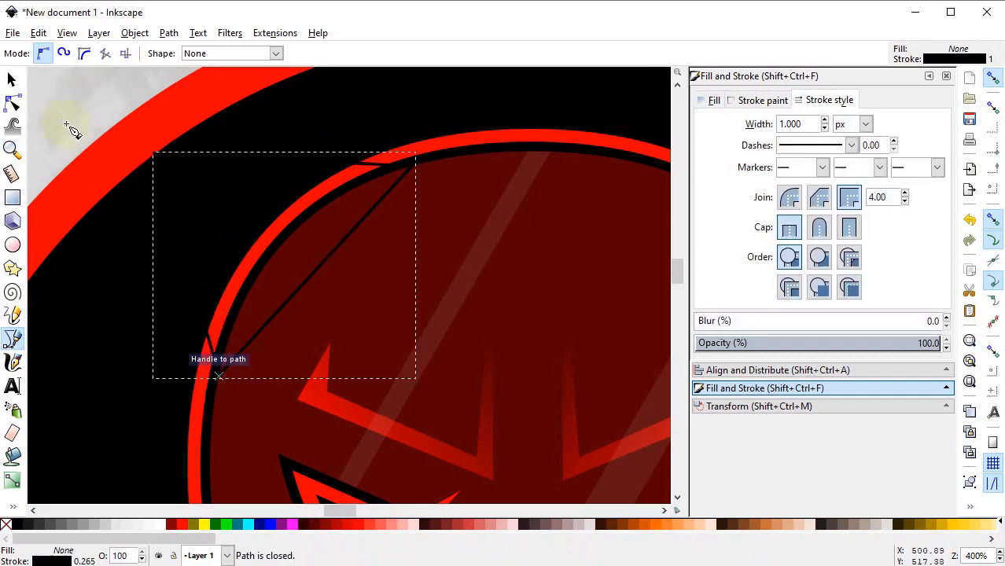
# Step: Remove the triangle's stroke and fill it with white
pyautogui.click(11, 80)
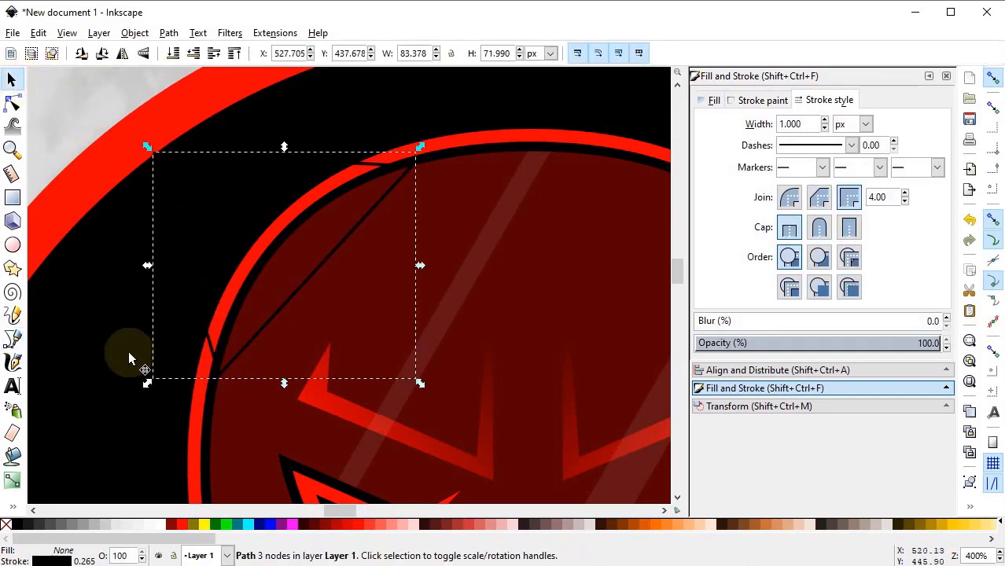
pyautogui.keyDown('shift'); pyautogui.click(4, 526); pyautogui.keyUp('shift')
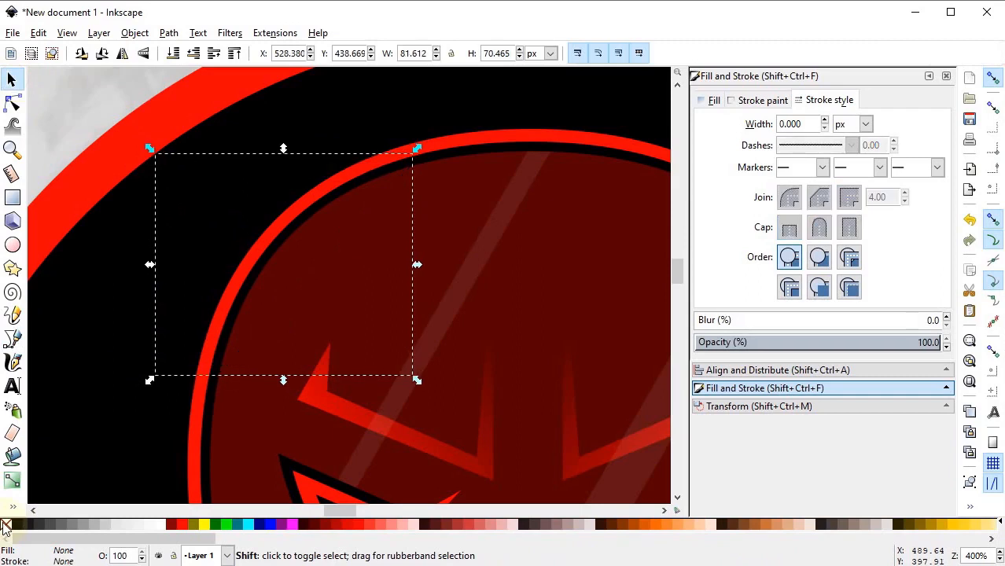
pyautogui.click(159, 525)
# Step: Duplicate the dark red helmet shape and intersect the copy with the white triangle to trim it to the helmet's edge
pyautogui.click(510, 285)
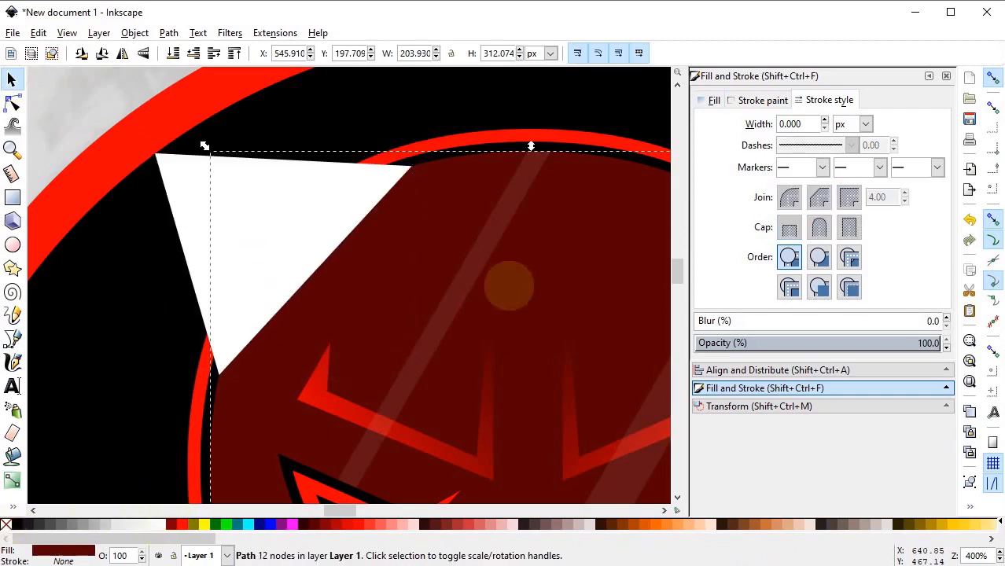
pyautogui.rightClick(509, 289)
pyautogui.click(551, 385)
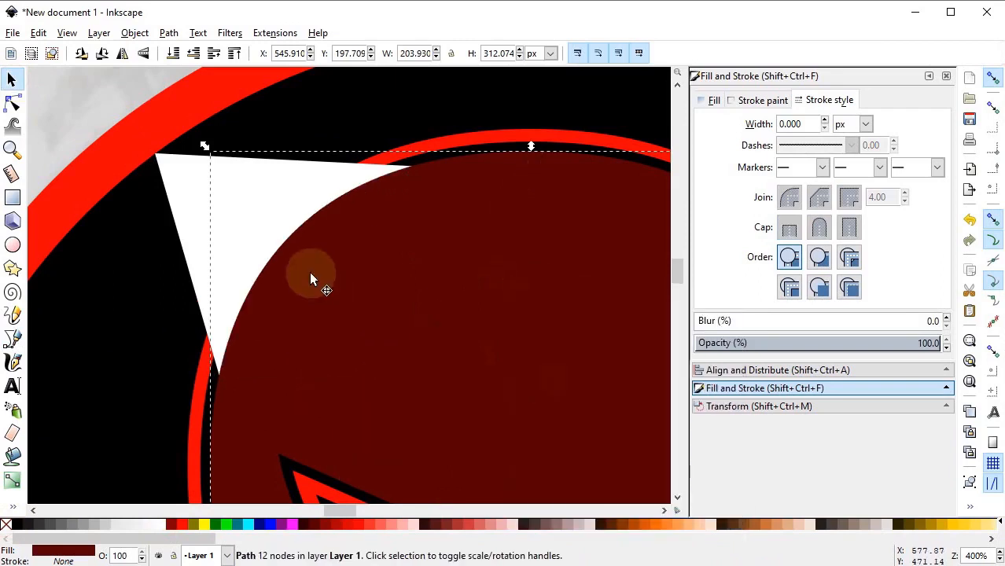
pyautogui.keyDown('shift'); pyautogui.click(194, 193); pyautogui.keyUp('shift')
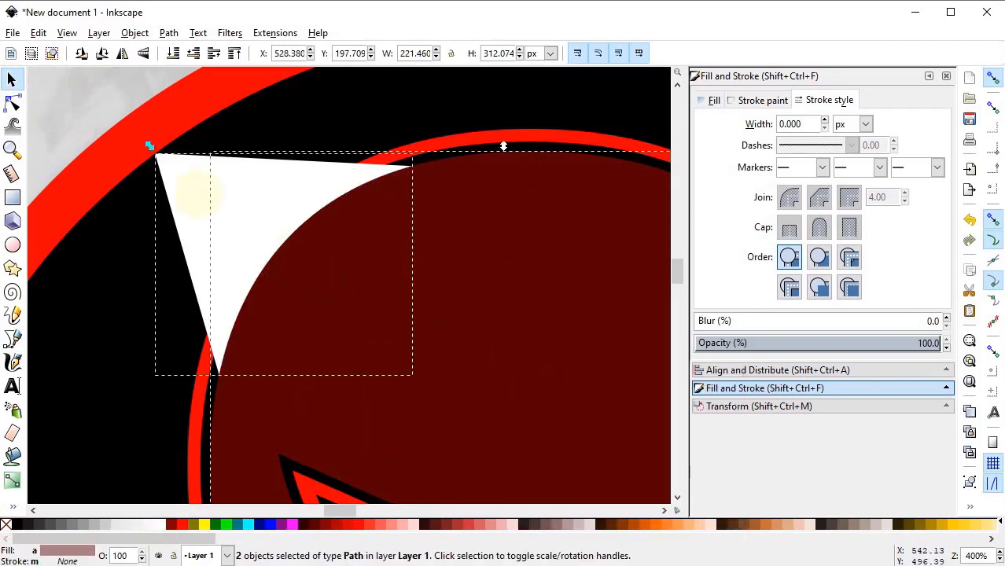
pyautogui.click(168, 34)
pyautogui.click(212, 160)
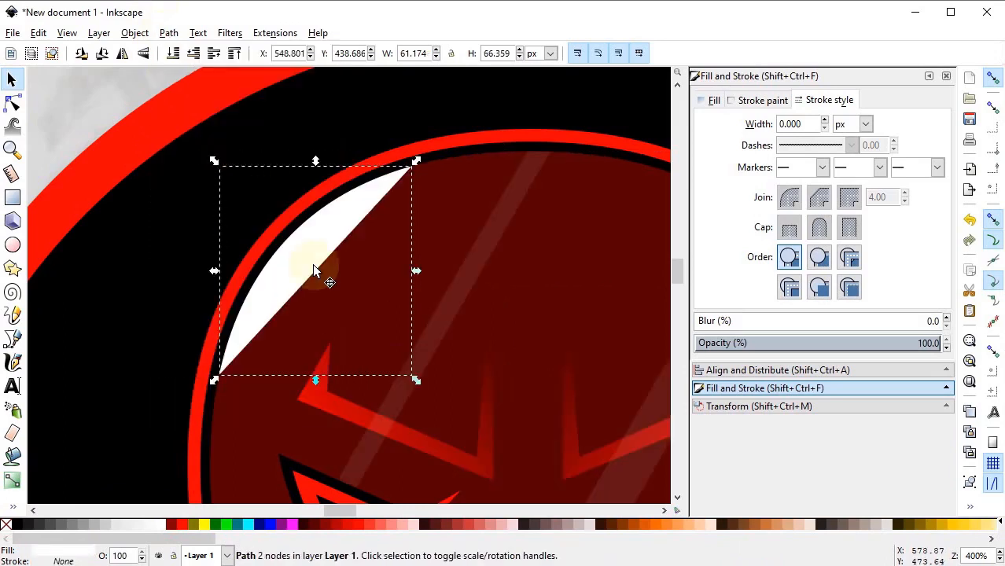
# Step: Set the opacity of the trimmed white corner highlight to 11.2%
pyautogui.moveTo(746, 340); pyautogui.dragTo(722, 343)
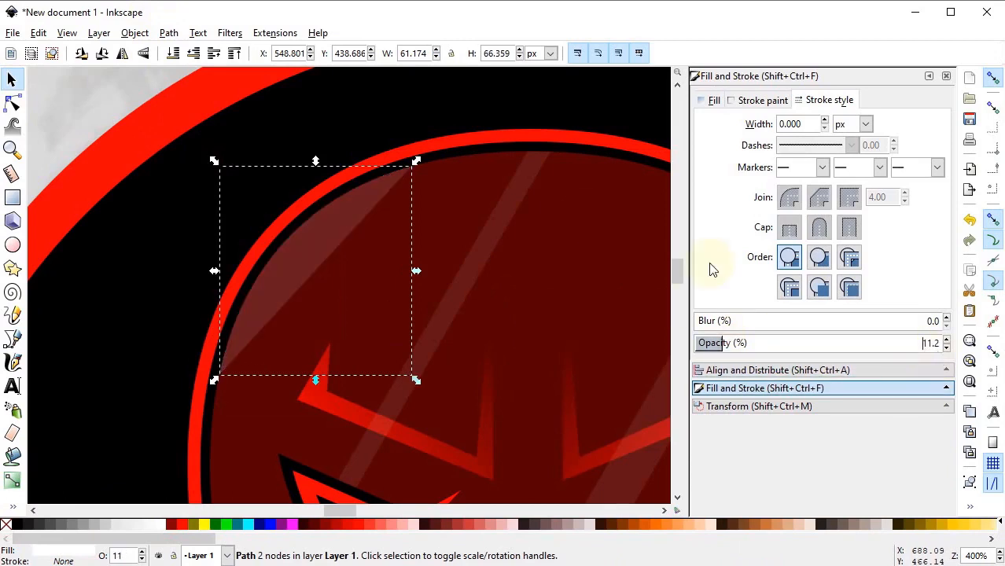
pyautogui.click(407, 117)
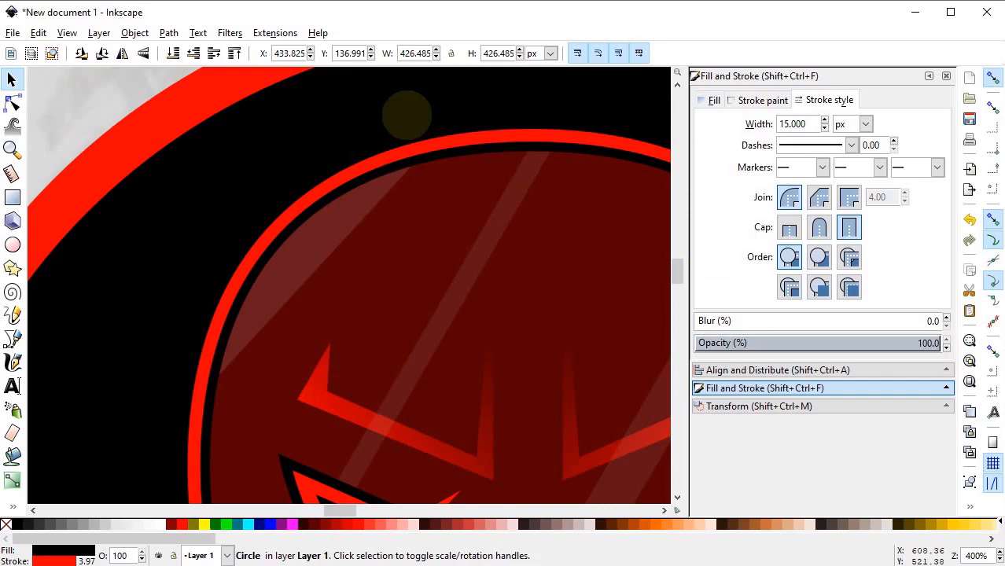
pyautogui.click(970, 341)
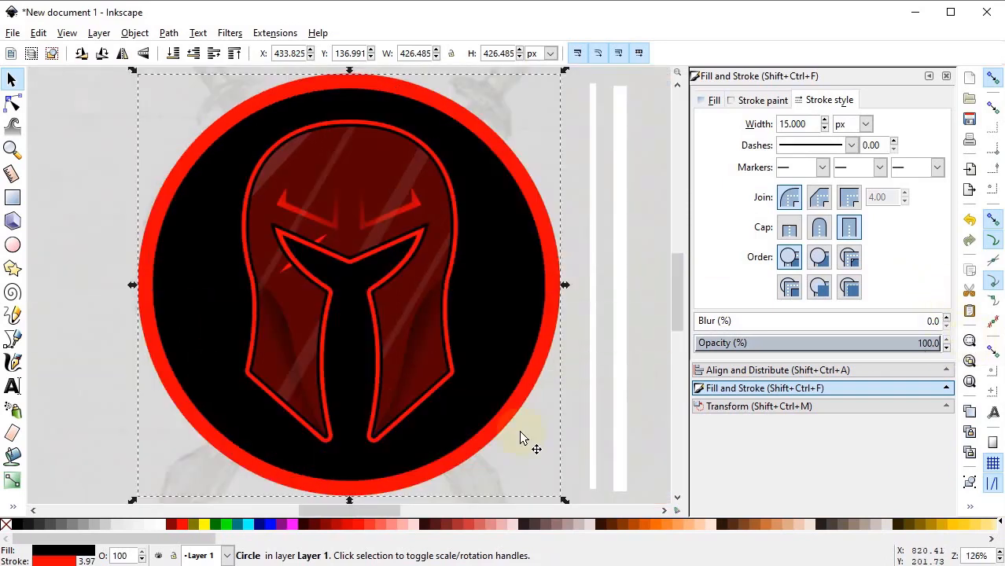
pyautogui.press('z')
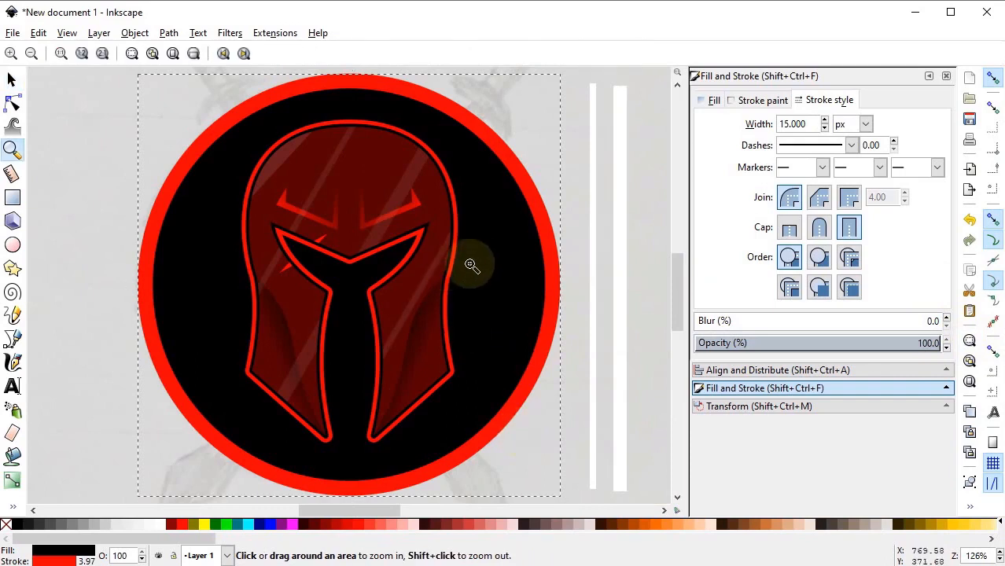
# Step: Draw a closed curved spike, about 27 by 29 px, along the upper edge of the right cheek's shadow with the Bezier tool
pyautogui.moveTo(467, 266); pyautogui.dragTo(400, 338)
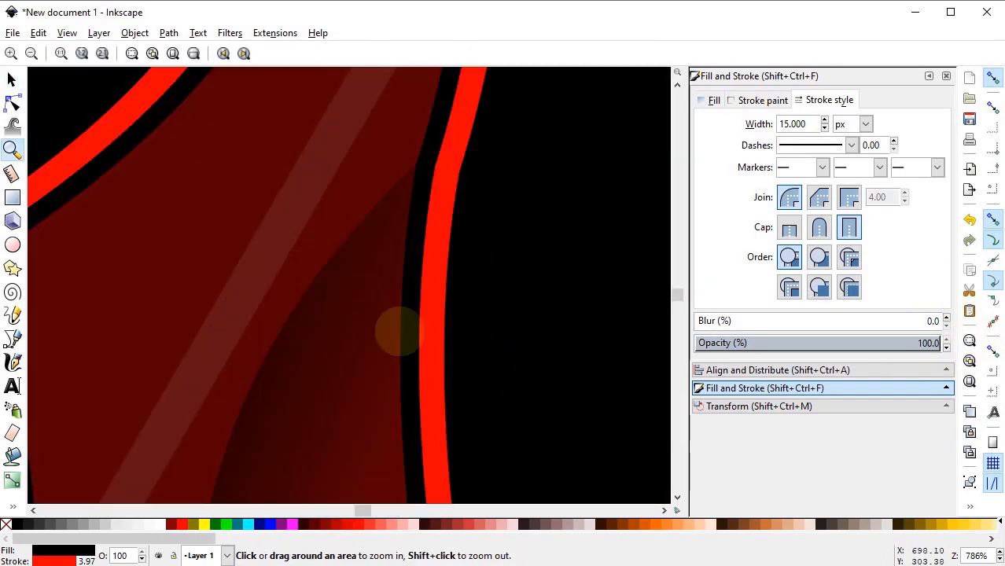
pyautogui.click(13, 338)
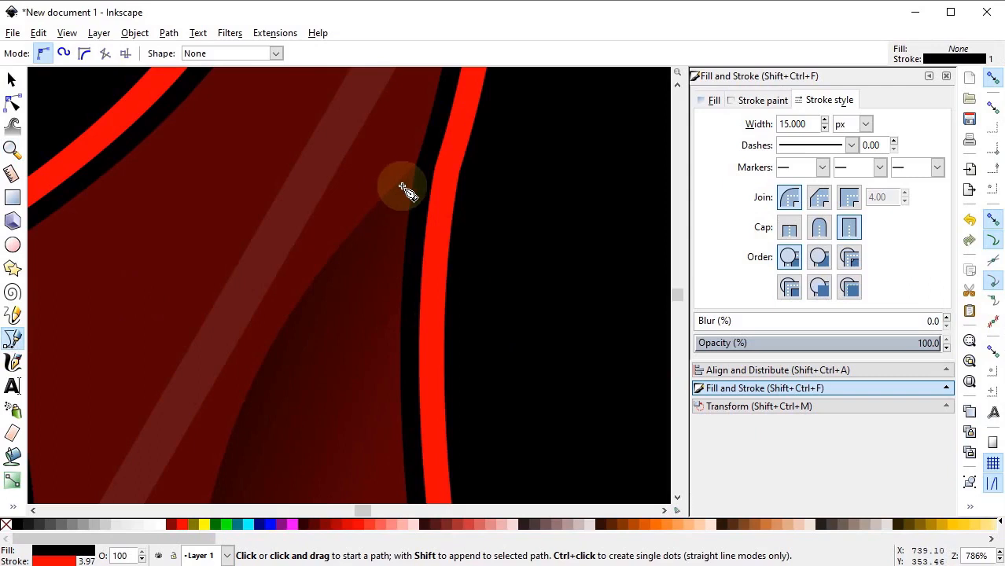
pyautogui.click(415, 164)
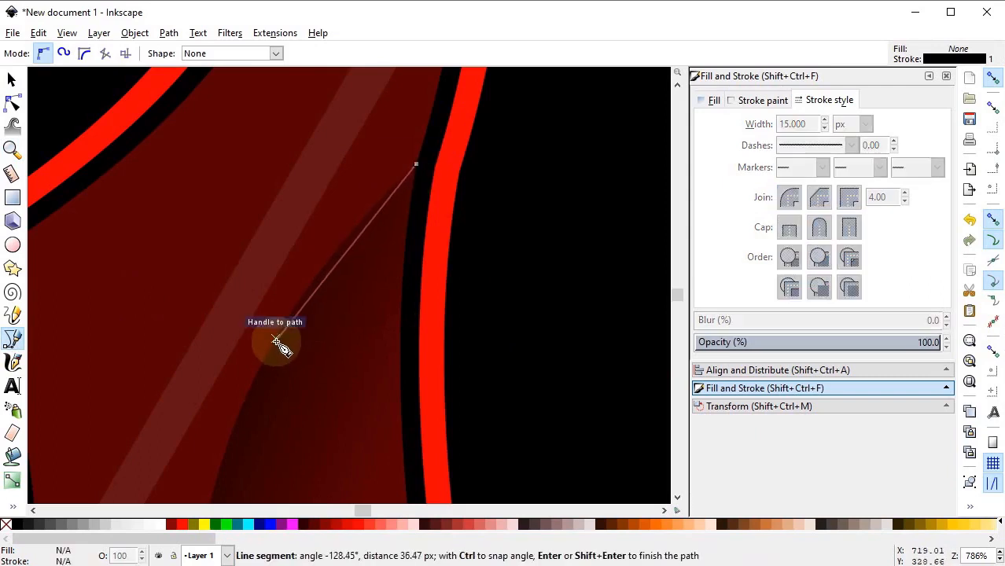
pyautogui.moveTo(273, 346); pyautogui.dragTo(241, 409)
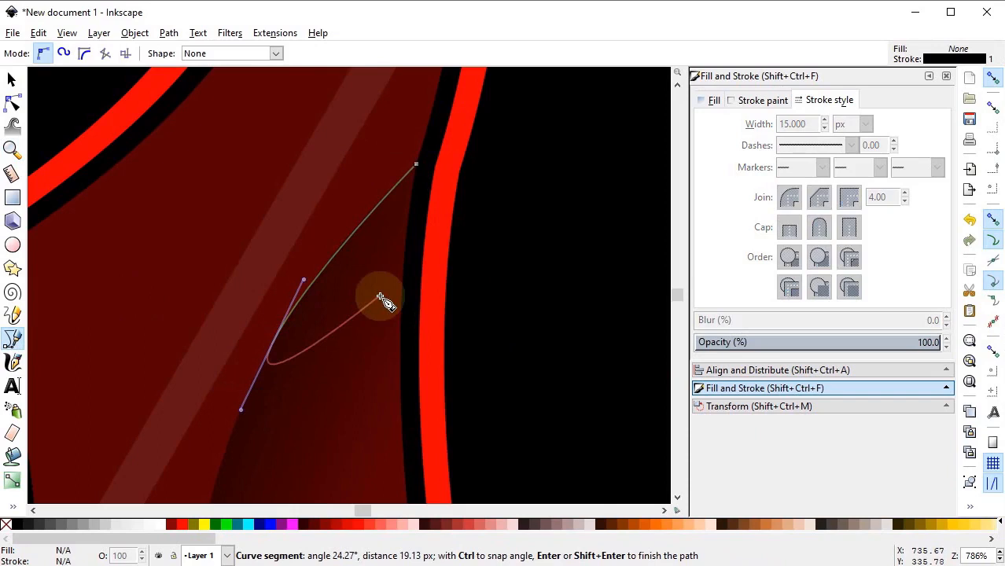
pyautogui.hotkey('shift', 'l')
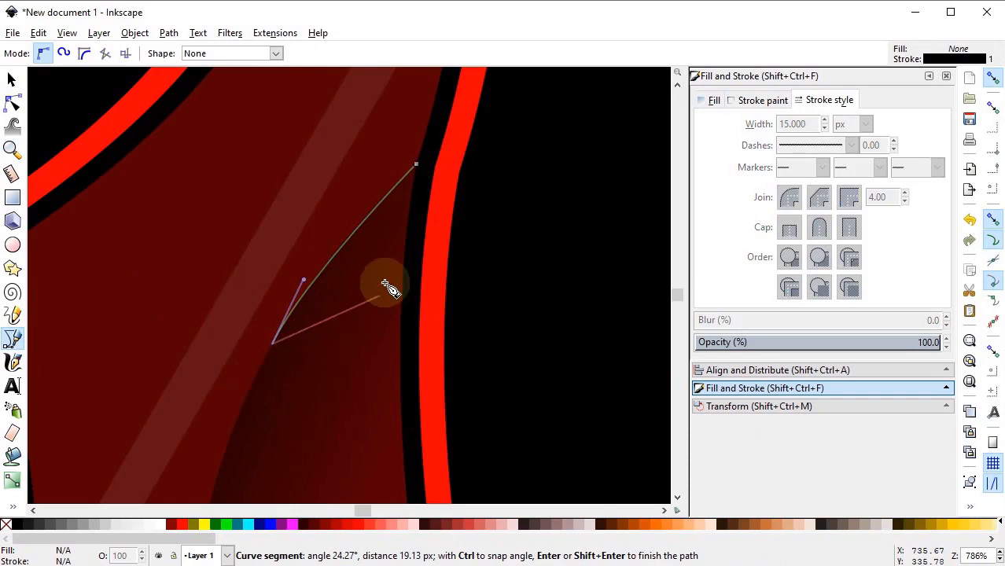
pyautogui.moveTo(424, 203); pyautogui.dragTo(453, 215)
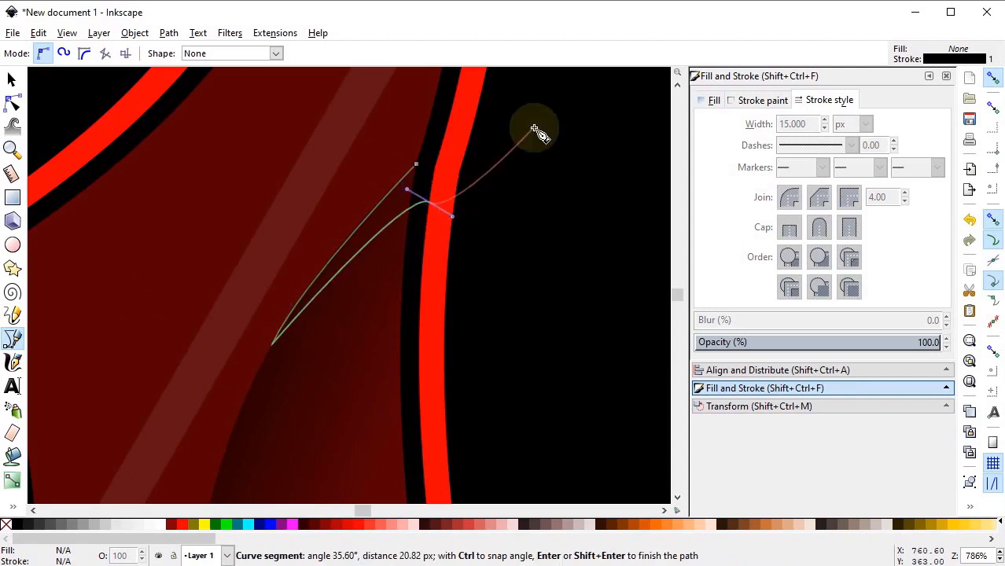
pyautogui.click(417, 165)
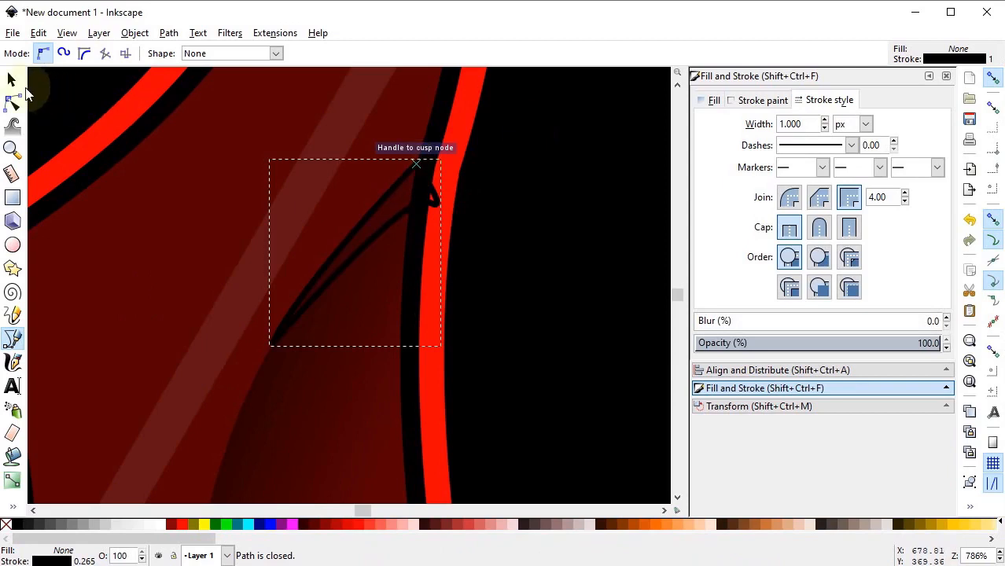
# Step: Remove the spike's stroke and fill it with red
pyautogui.click(11, 80)
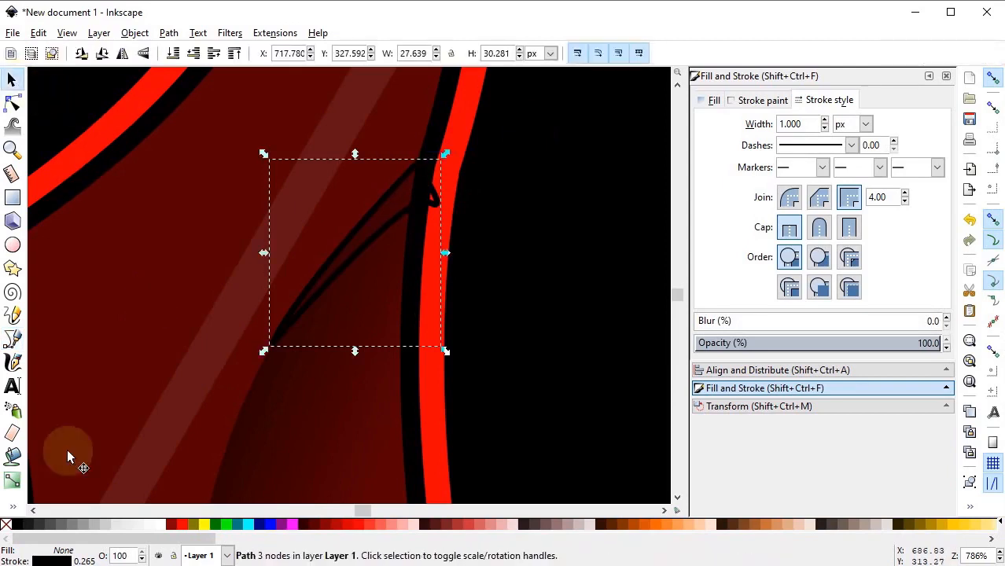
pyautogui.keyDown('shift'); pyautogui.click(7, 525); pyautogui.keyUp('shift')
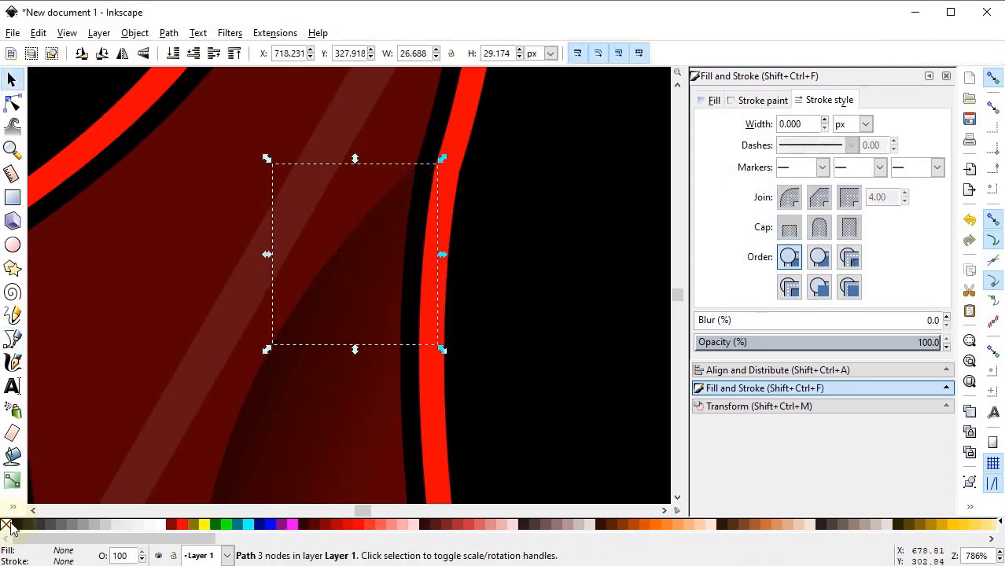
pyautogui.click(181, 526)
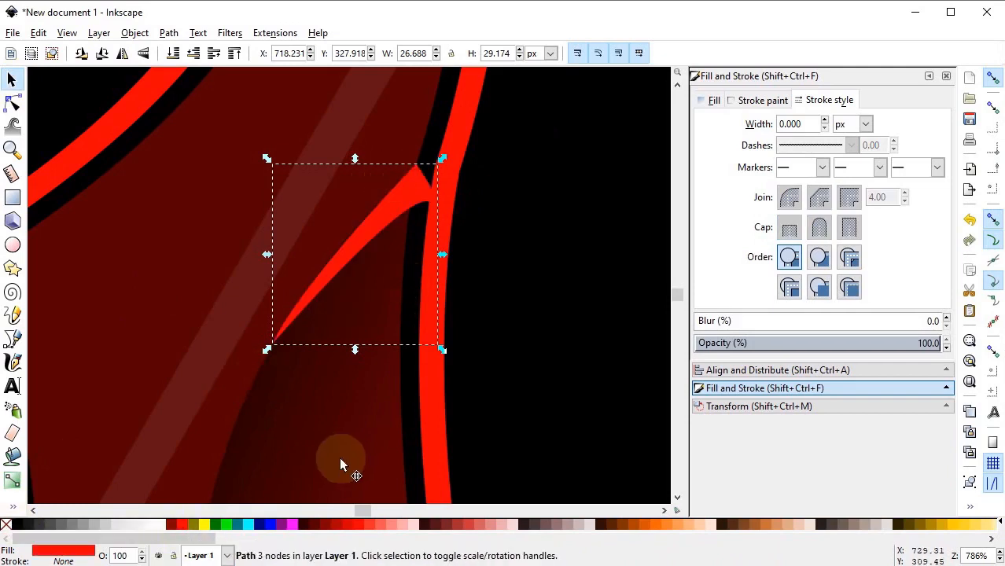
# Step: Duplicate the dark gradient shading shape and intersect the copy with the red spike to trim it to the helmet's edge
pyautogui.click(362, 423)
pyautogui.rightClick(362, 425)
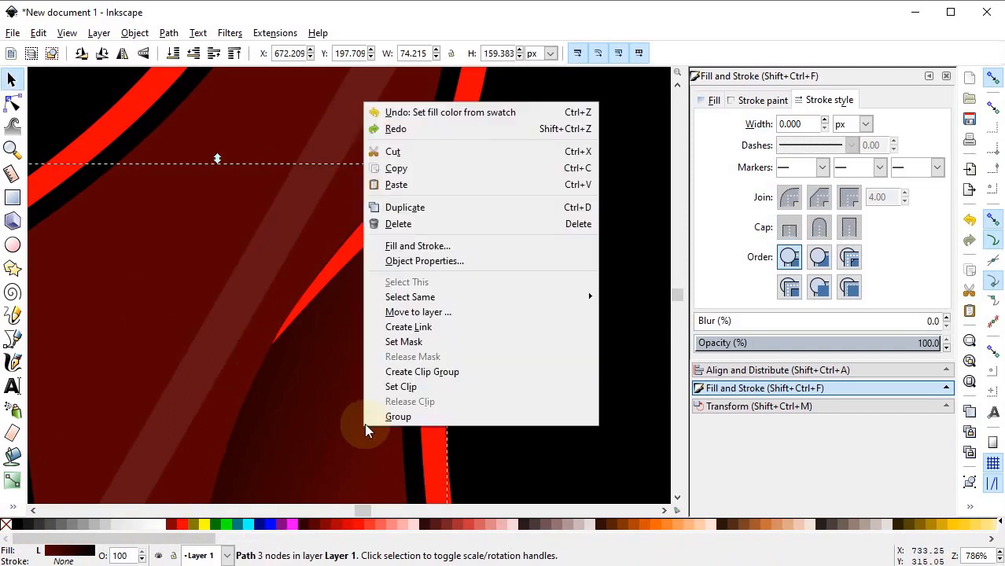
pyautogui.click(421, 212)
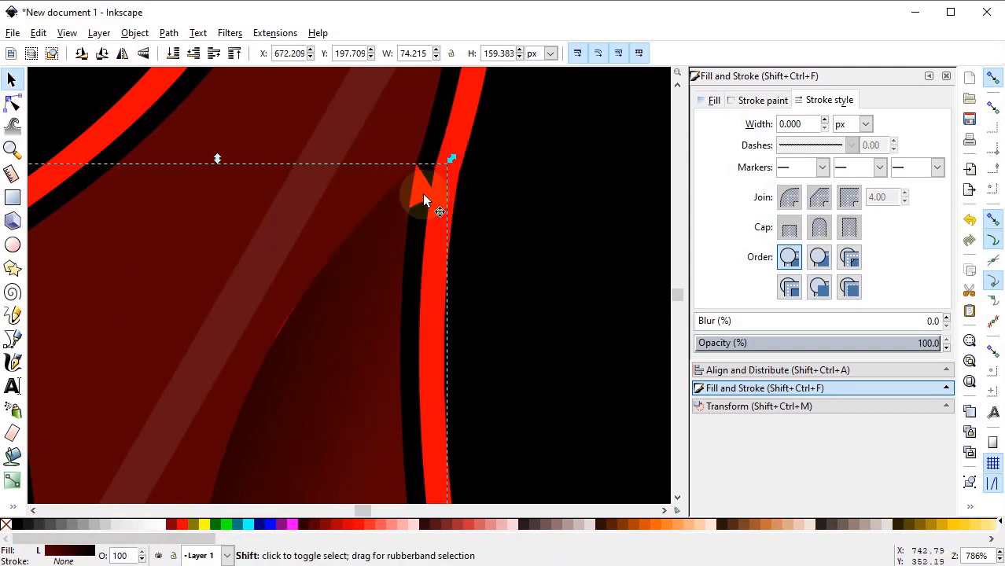
pyautogui.keyDown('shift'); pyautogui.click(422, 194); pyautogui.keyUp('shift')
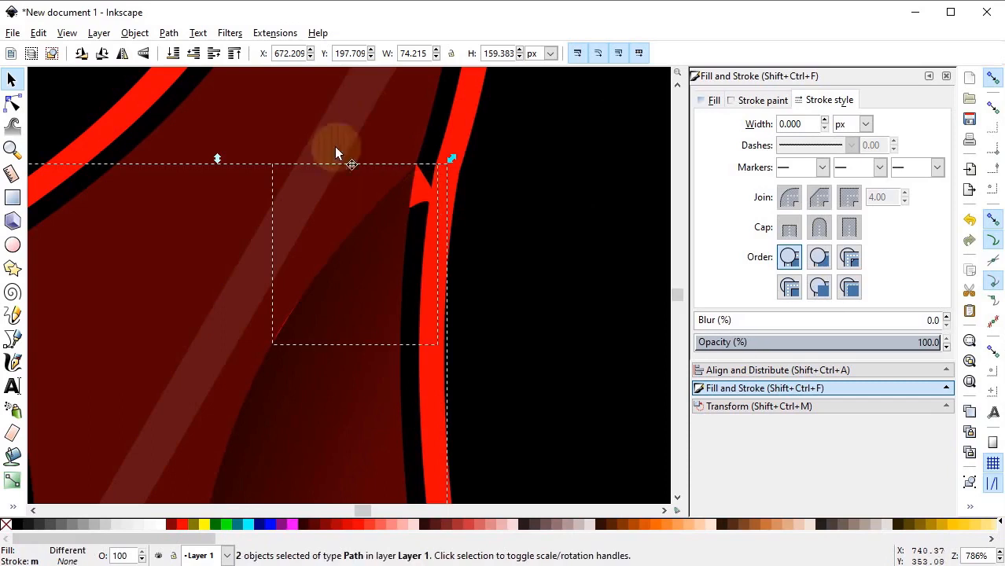
pyautogui.click(169, 33)
pyautogui.click(200, 156)
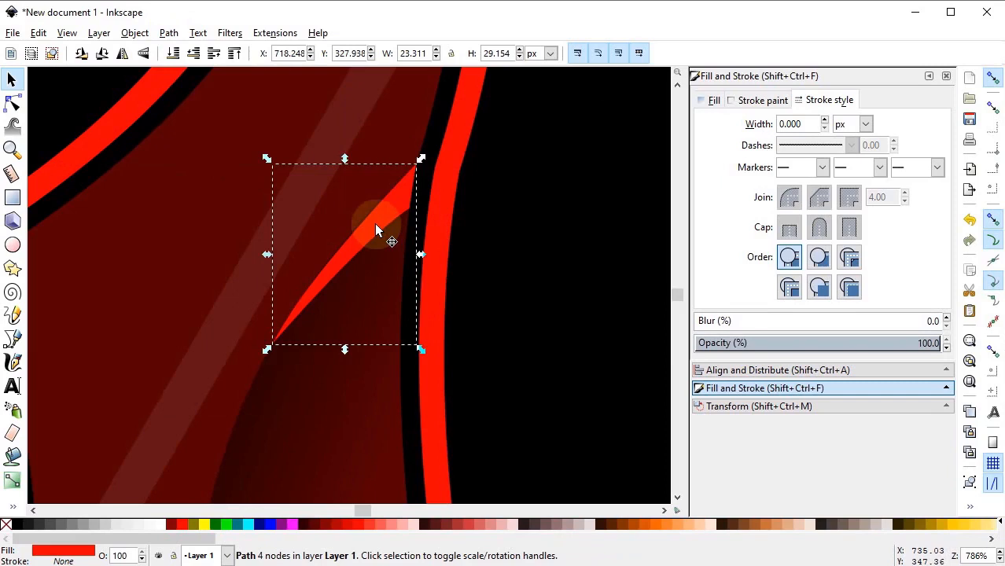
# Step: Duplicate the trimmed red spike, flip the copy horizontally and place it at the matching spot on the left cheek
pyautogui.rightClick(376, 230)
pyautogui.click(417, 330)
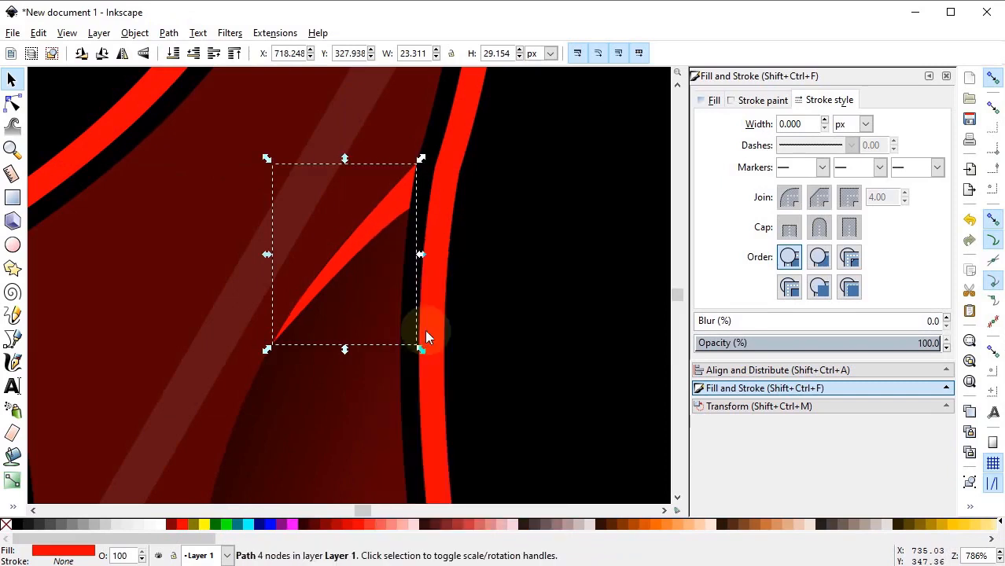
pyautogui.click(122, 53)
pyautogui.click(510, 292)
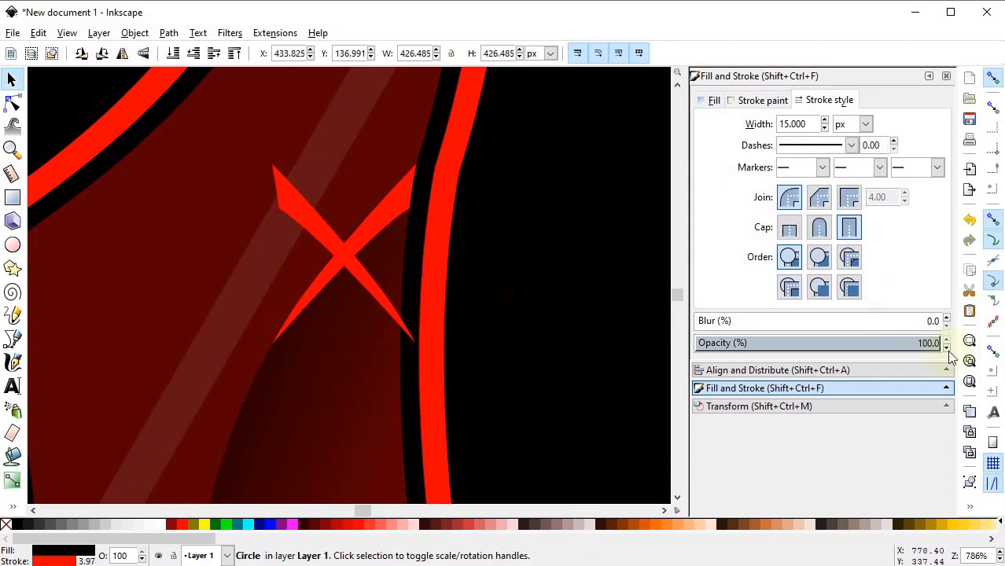
pyautogui.click(971, 343)
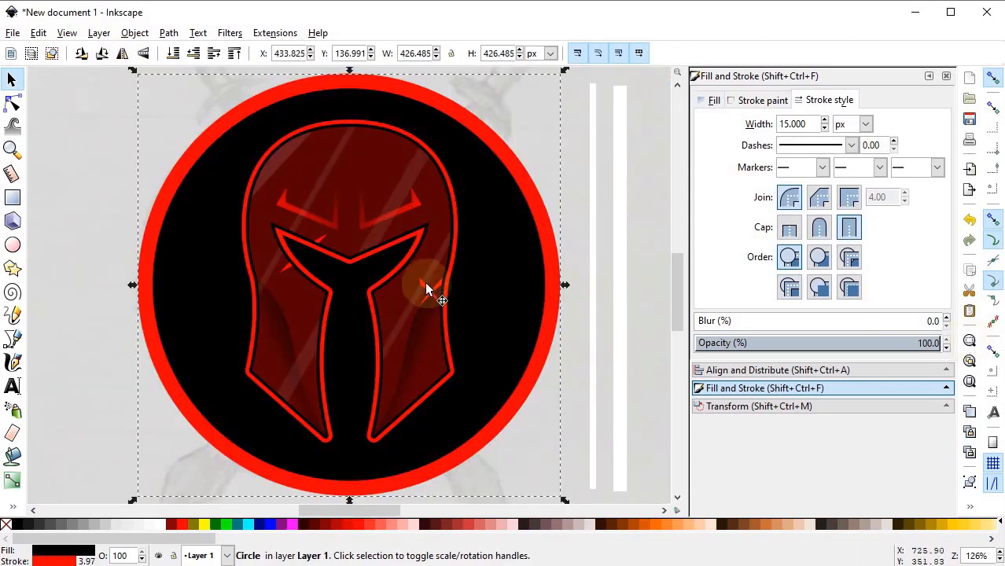
pyautogui.moveTo(425, 283); pyautogui.dragTo(264, 294)
pyautogui.click(572, 253)
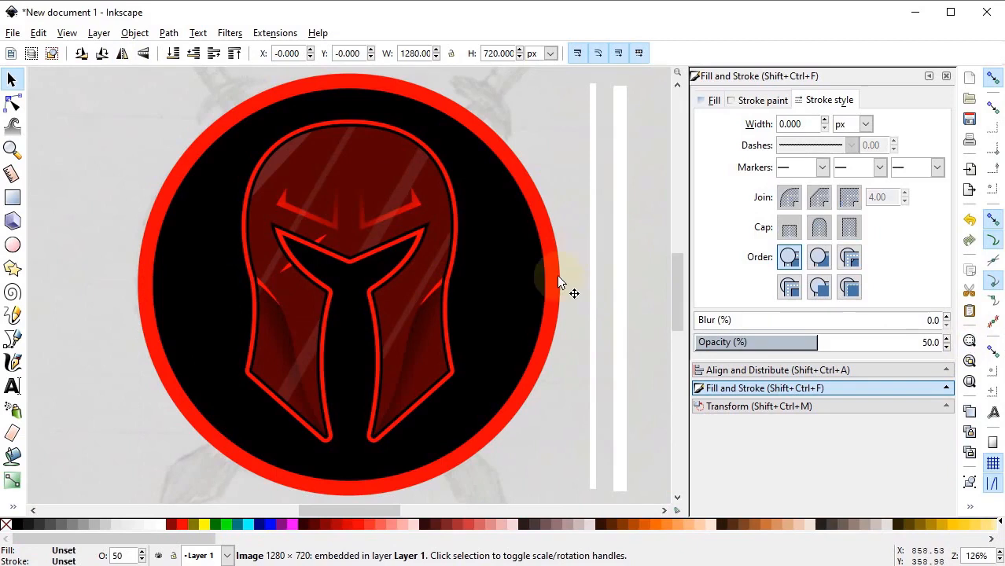
# Step: Duplicate the badge circle as an unfilled ring and shrink it about its centre to about 358 px in diameter
pyautogui.click(557, 275)
pyautogui.rightClick(559, 272)
pyautogui.click(600, 385)
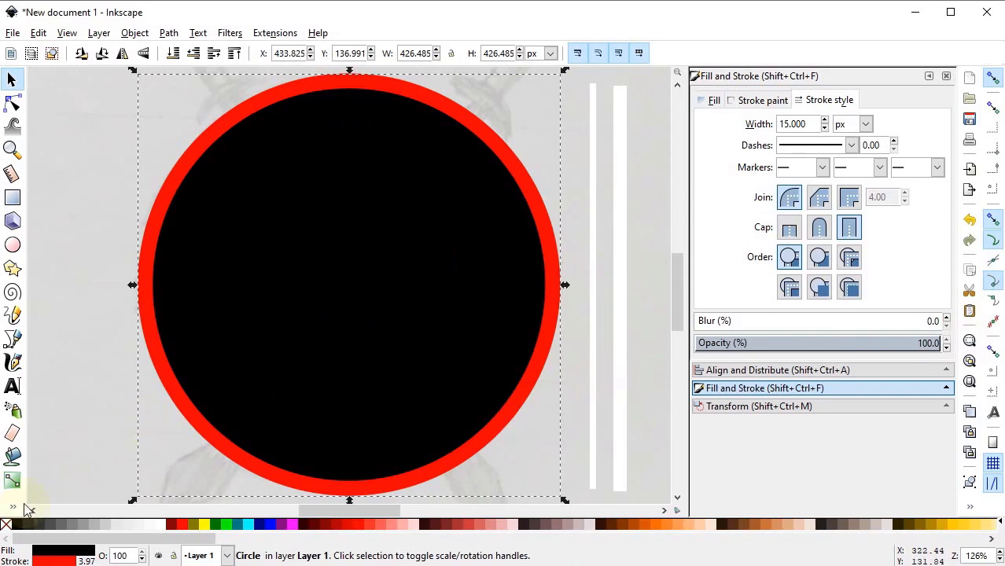
pyautogui.click(6, 525)
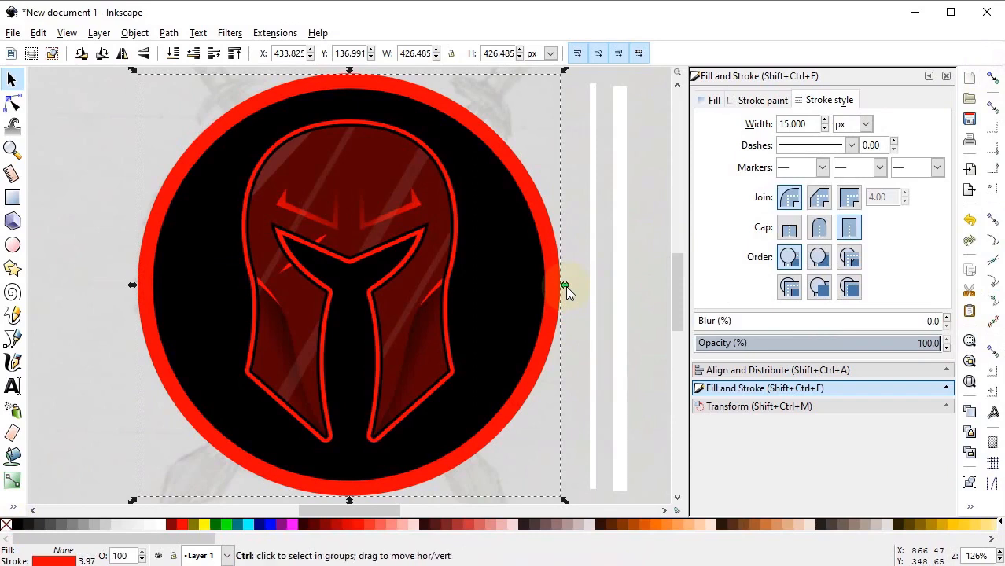
pyautogui.moveTo(565, 286); pyautogui.dragTo(532, 284)
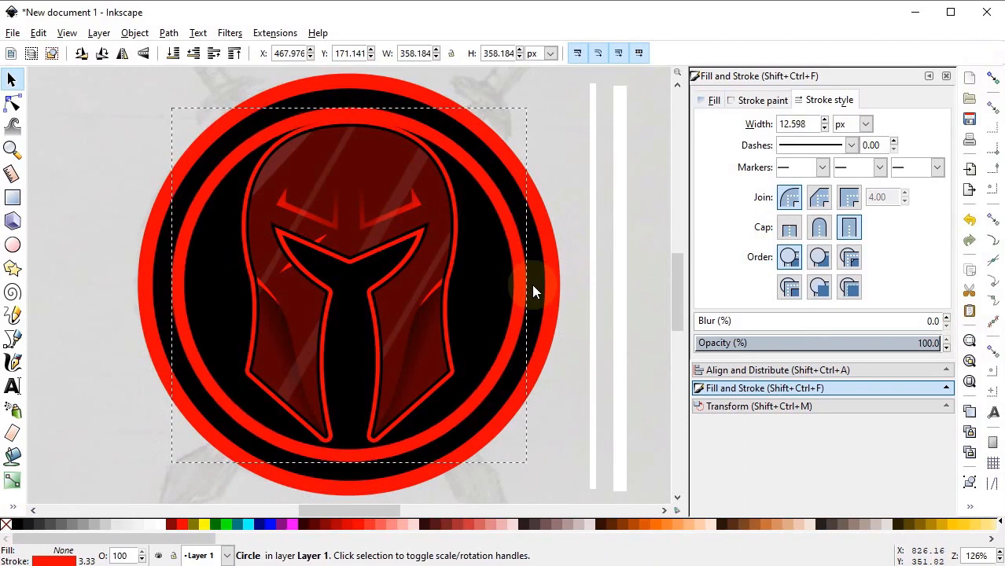
# Step: Shorten the inner ring to an arc about 95 px tall left of the helmet and give it round caps
pyautogui.click(12, 102)
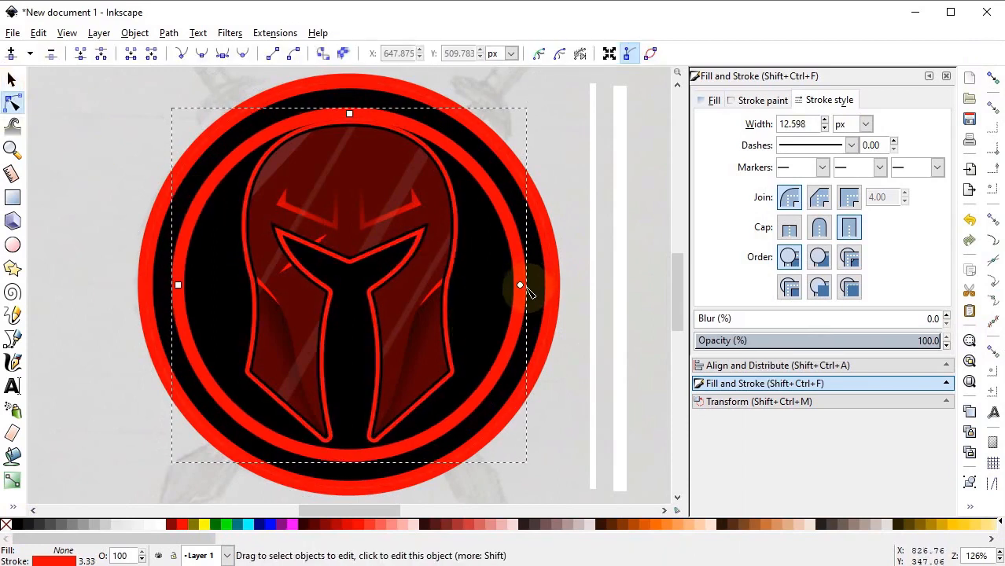
pyautogui.moveTo(525, 293); pyautogui.dragTo(201, 252)
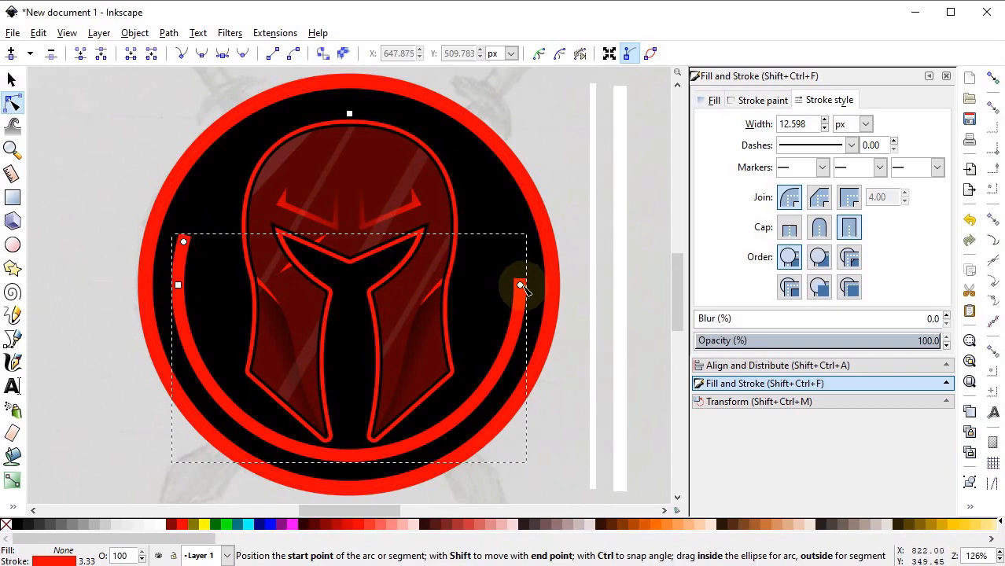
pyautogui.moveTo(522, 288); pyautogui.dragTo(195, 327)
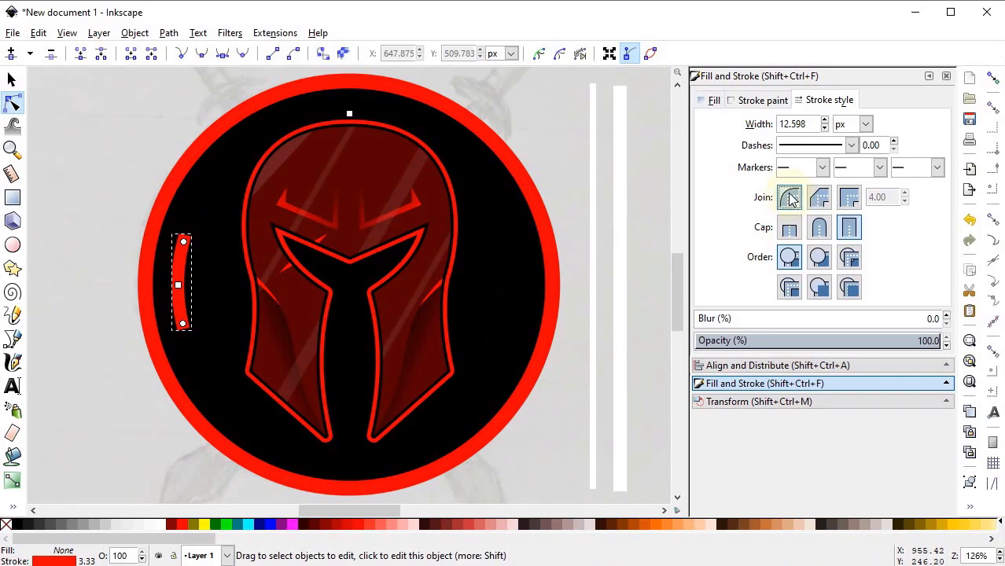
pyautogui.click(818, 227)
pyautogui.click(11, 79)
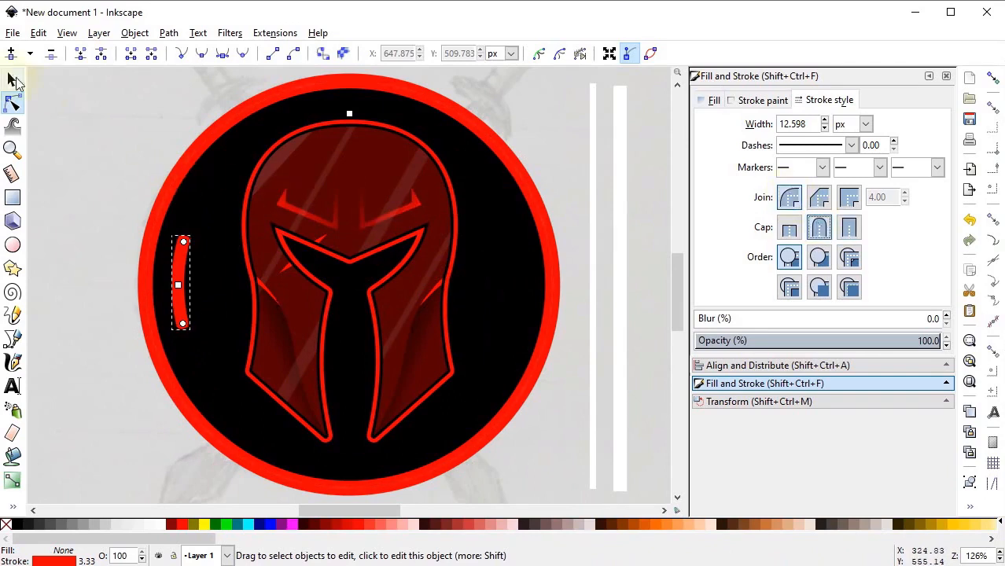
# Step: Duplicate the short red arc, flip the copy horizontally and move it to the opposite side of the helmet
pyautogui.rightClick(179, 253)
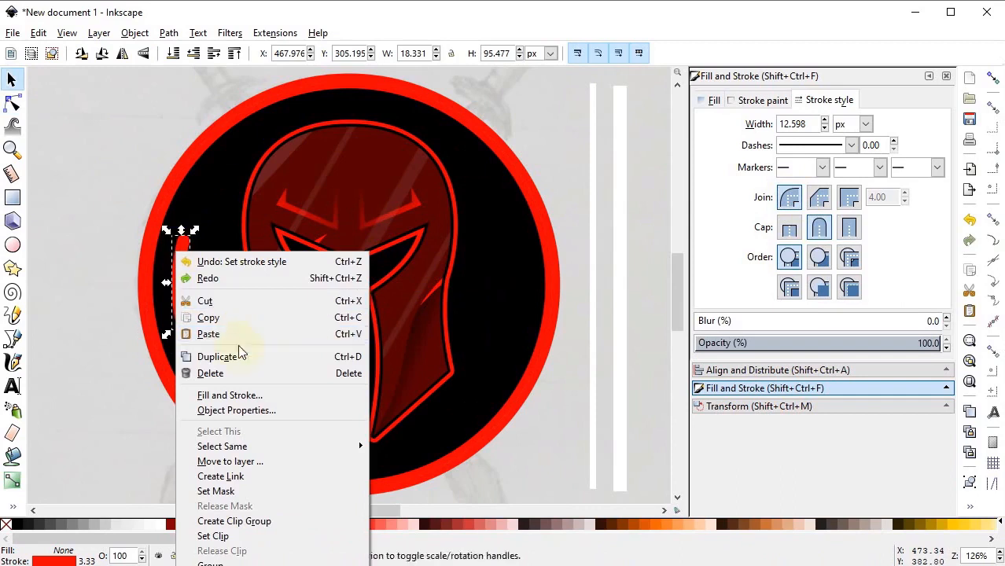
pyautogui.click(240, 352)
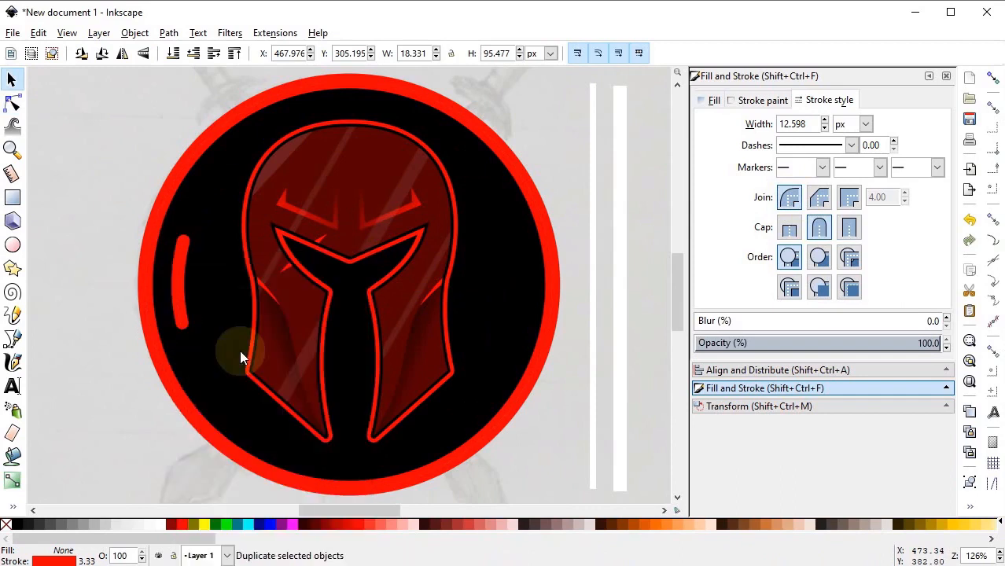
pyautogui.click(124, 55)
pyautogui.moveTo(183, 281); pyautogui.dragTo(518, 285)
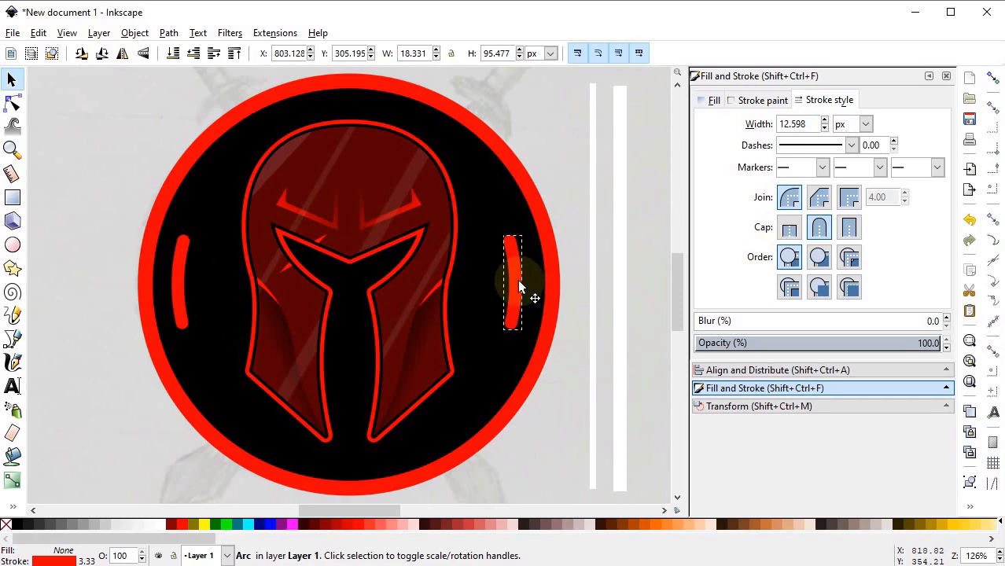
# Step: Delete the semi-transparent reference sketch image behind the logo
pyautogui.click(537, 417)
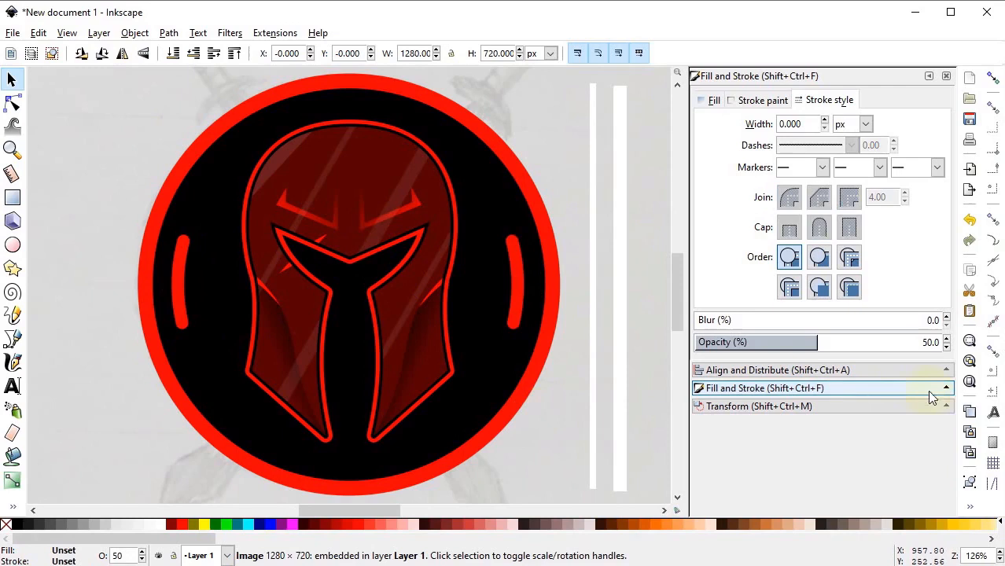
pyautogui.click(969, 386)
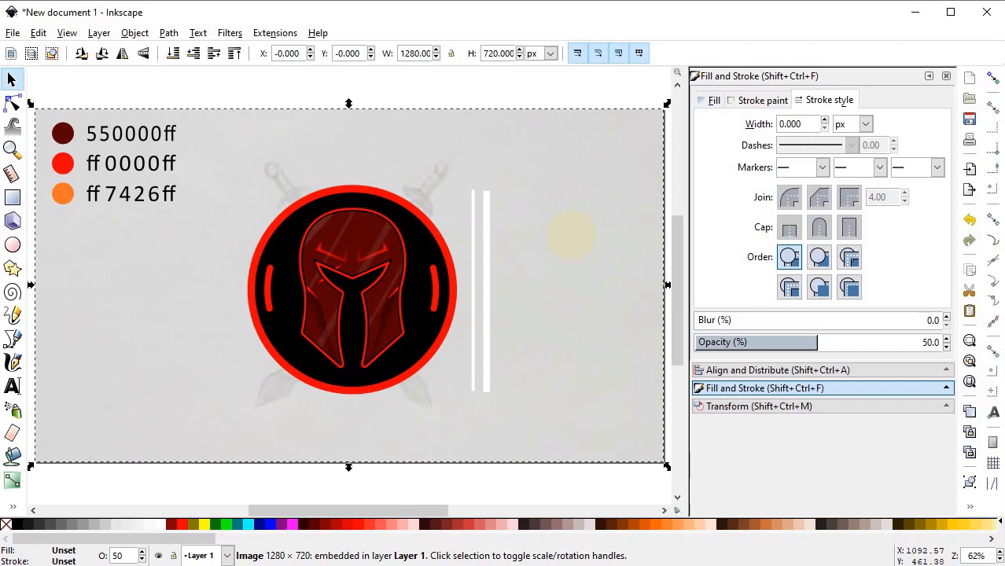
pyautogui.press('Delete')
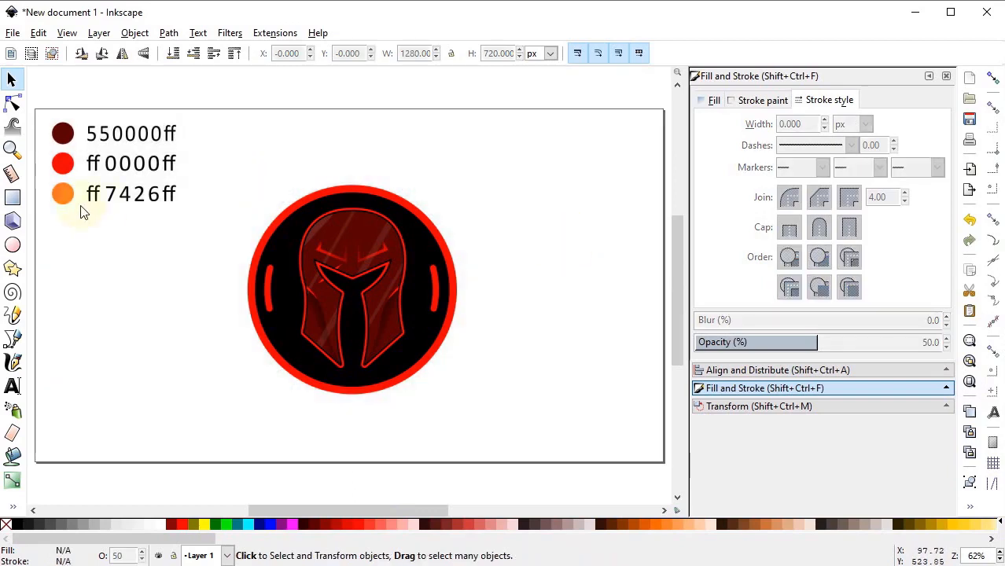
# Step: Draw a rectangle about 1283 by 723 px over the whole page and fill it with black at 100% opacity
pyautogui.click(18, 200)
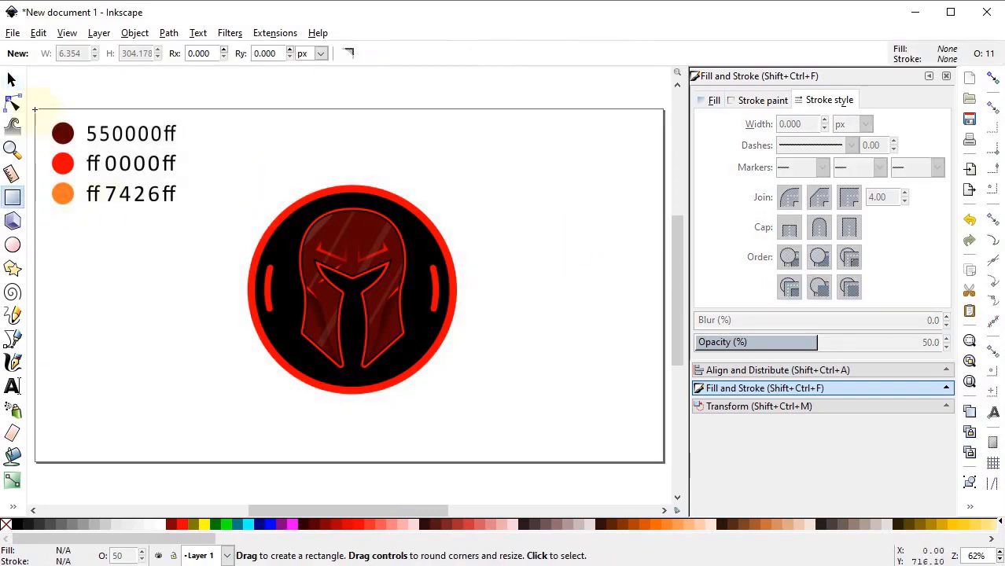
pyautogui.moveTo(662, 464); pyautogui.dragTo(665, 462)
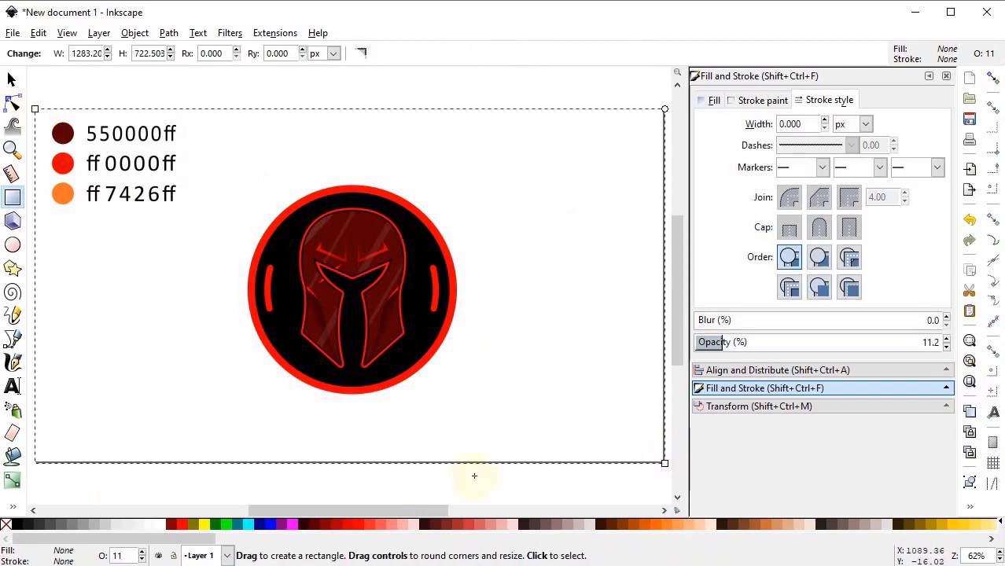
pyautogui.click(18, 527)
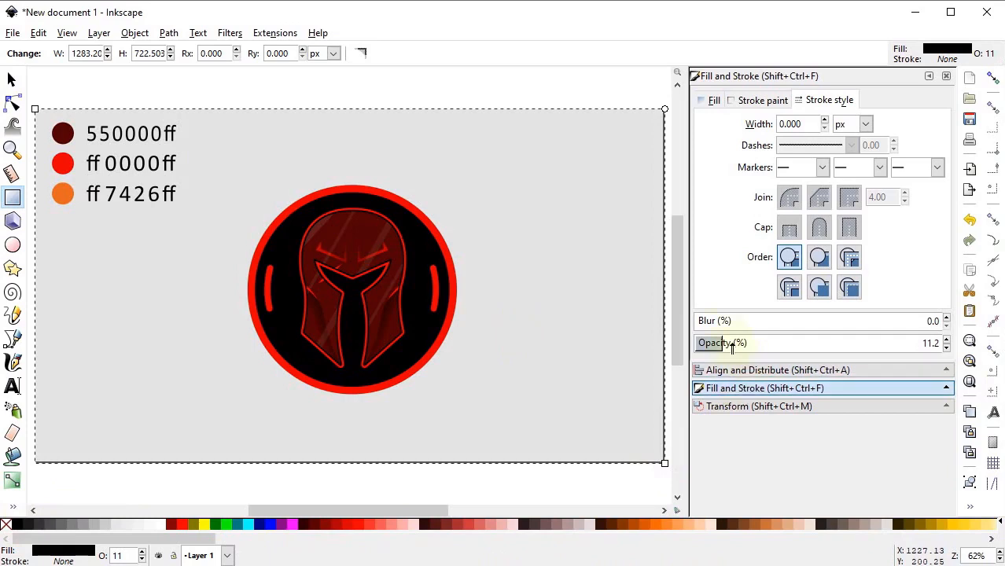
pyautogui.moveTo(720, 343); pyautogui.dragTo(944, 343)
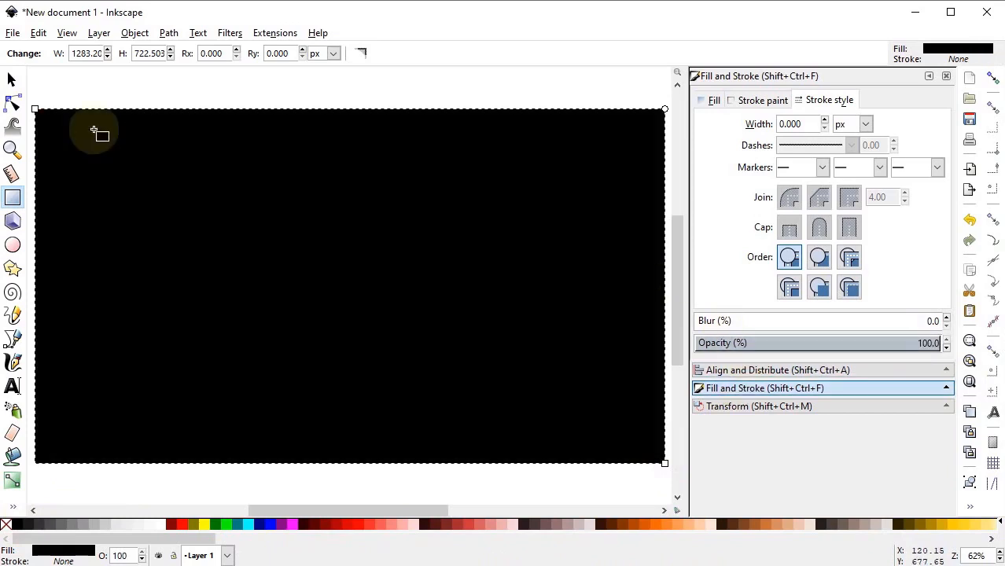
# Step: Send the black rectangle to the back and delete the two white vertical bars beside the ring
pyautogui.click(11, 80)
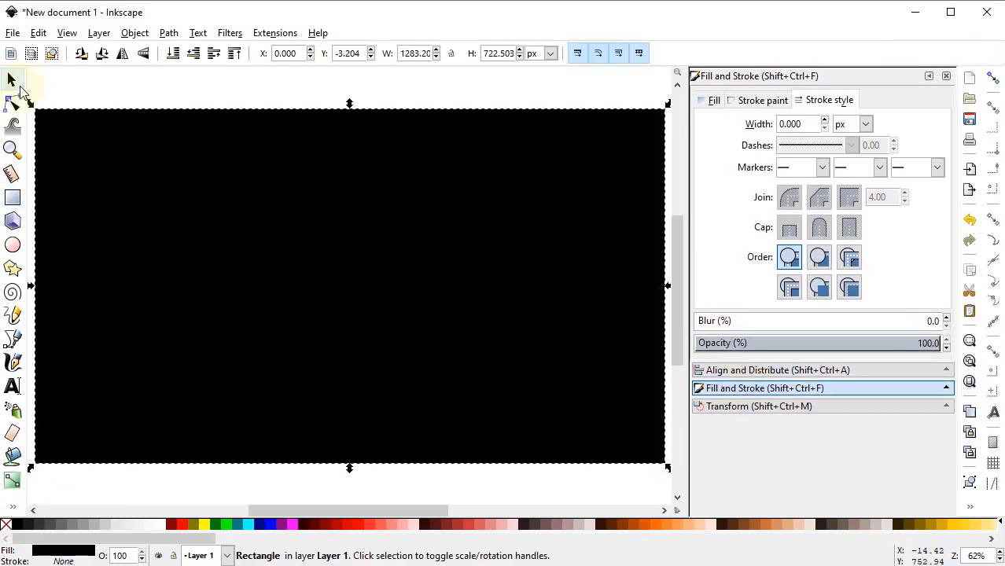
pyautogui.click(173, 53)
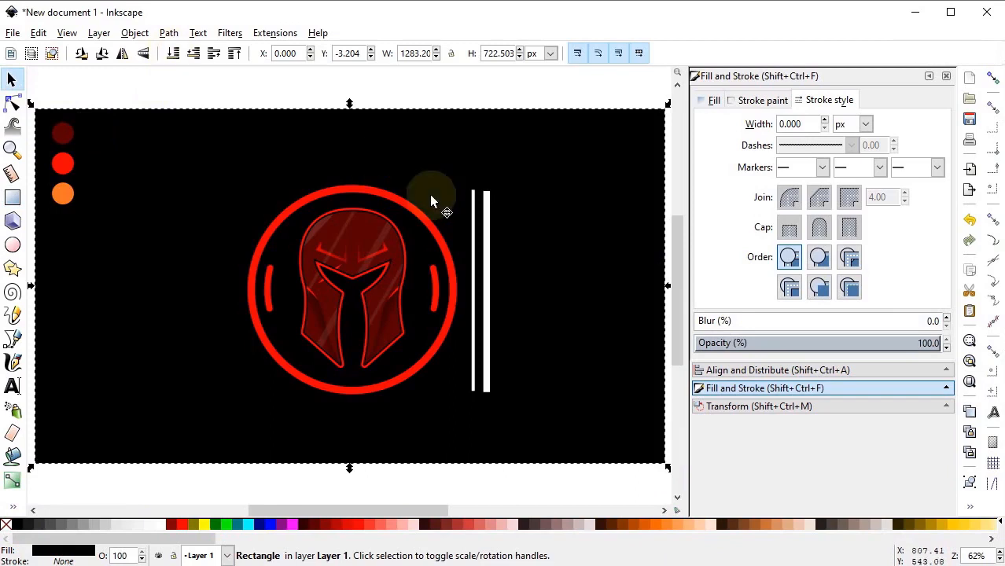
pyautogui.moveTo(445, 102); pyautogui.dragTo(528, 445)
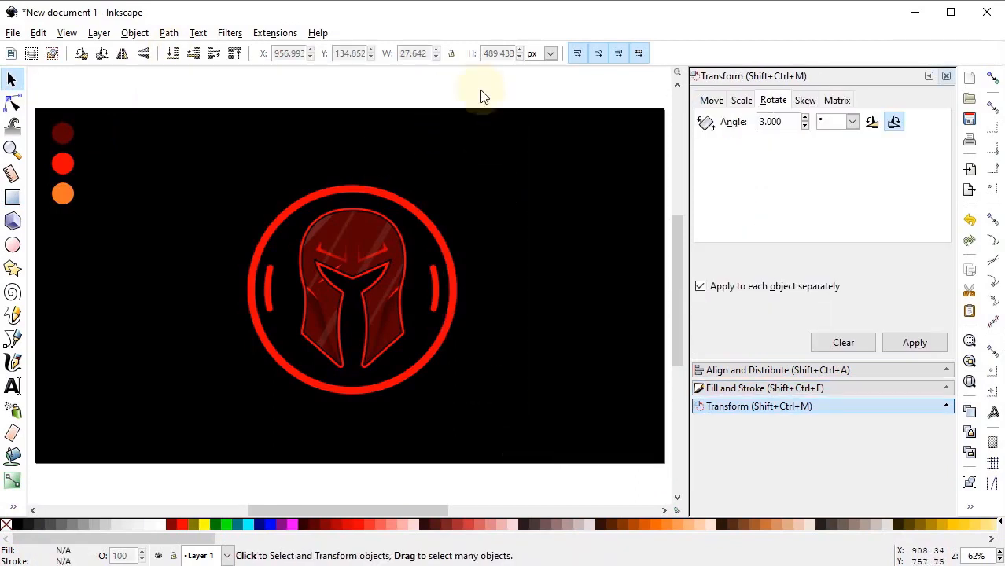
# Step: Group all pieces of the helmet logo and shift the group horizontally toward the color swatches
pyautogui.moveTo(480, 90); pyautogui.dragTo(216, 413)
pyautogui.rightClick(356, 344)
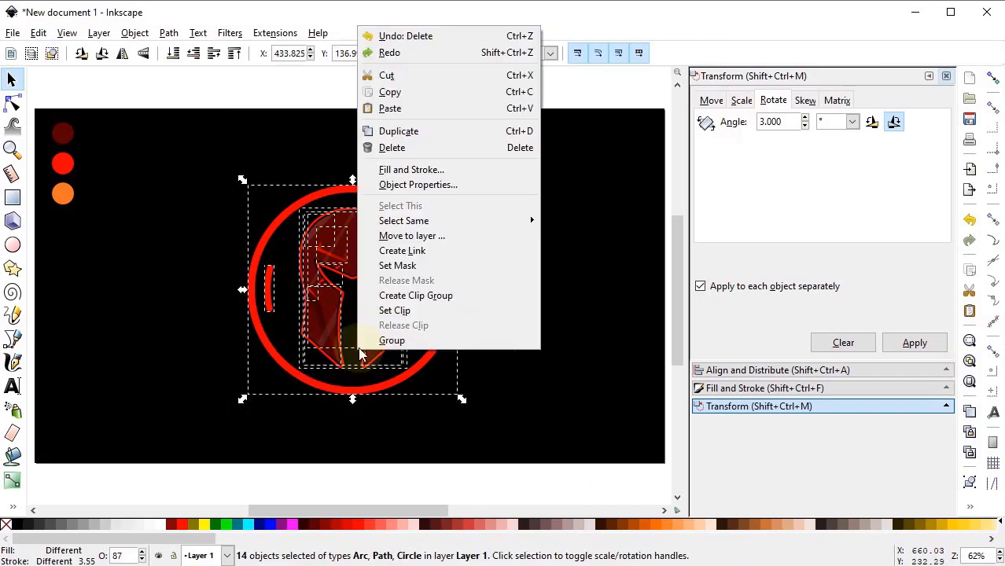
pyautogui.click(389, 339)
pyautogui.moveTo(384, 318); pyautogui.dragTo(294, 319)
# Step: Narrow the black background rectangle to about 785 px wide, exposing the white page beside the logo
pyautogui.click(549, 292)
pyautogui.moveTo(666, 285); pyautogui.dragTo(422, 305)
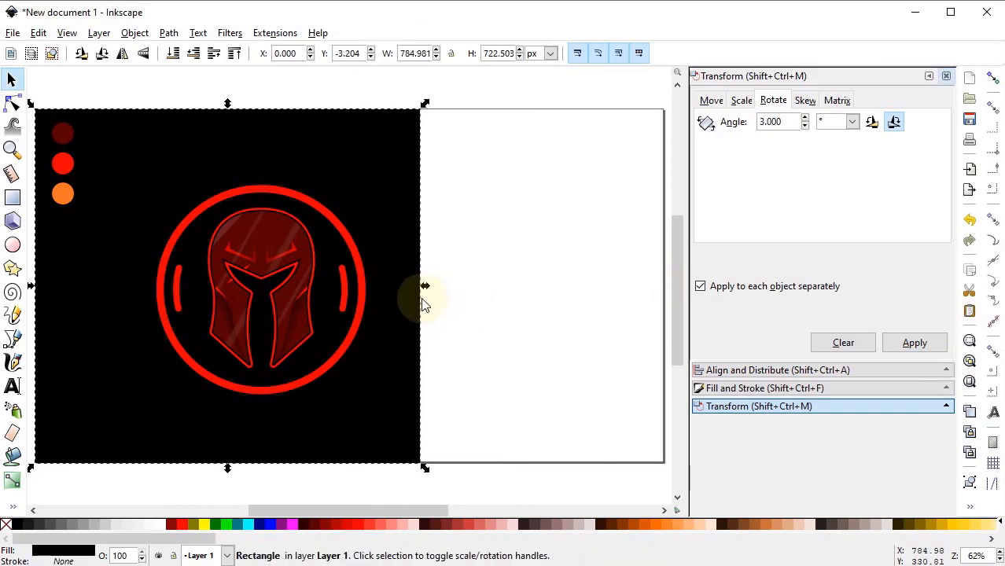
# Step: Draw a straight vertical line on the white part of the page and set its height to 490 px
pyautogui.click(13, 338)
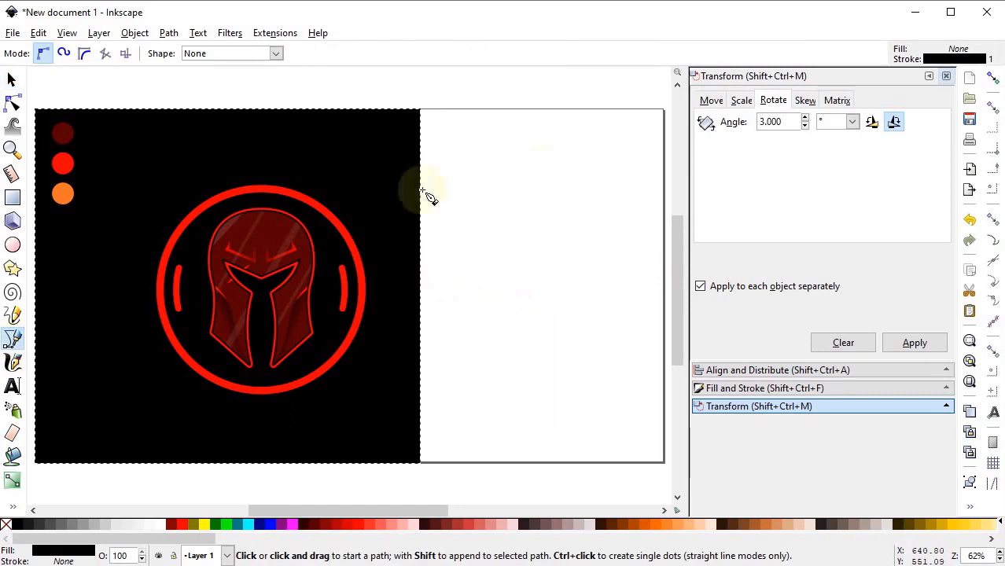
pyautogui.click(526, 167)
pyautogui.click(527, 392)
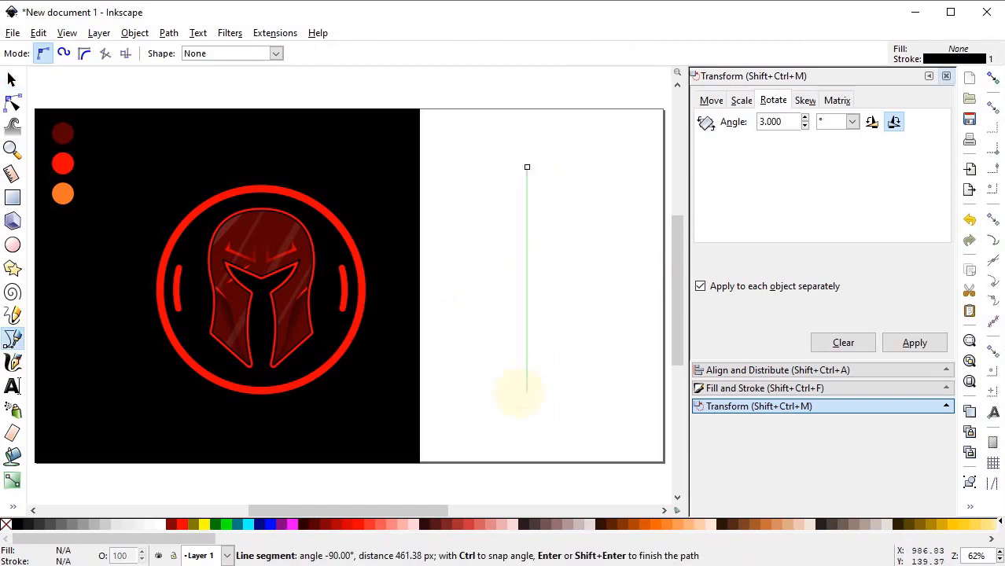
pyautogui.click(11, 79)
pyautogui.doubleClick(494, 53)
pyautogui.write('44')
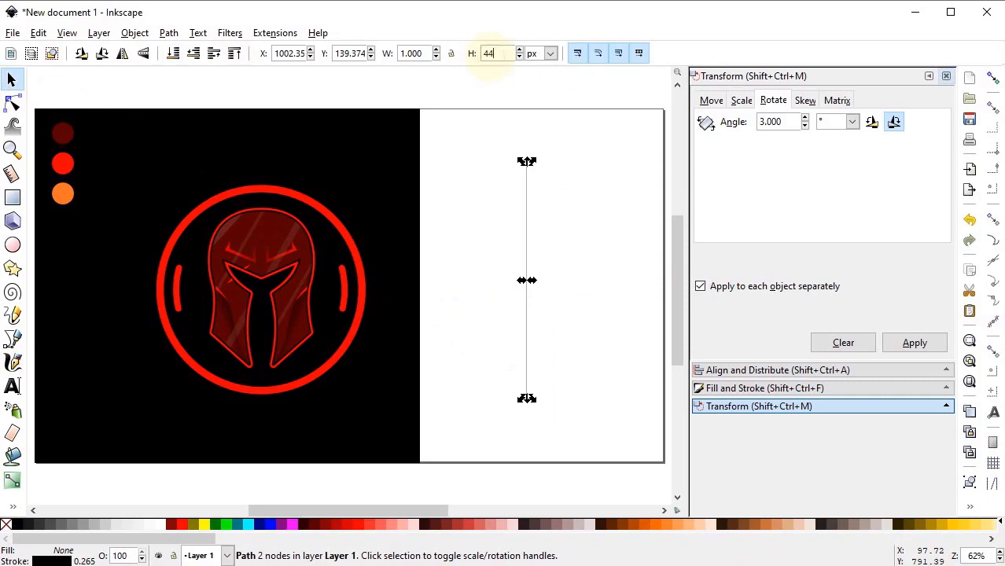
pyautogui.write('0')
pyautogui.press('Return')
# Step: Set the line's stroke width to 3 px and rotate it 3° clockwise
pyautogui.click(755, 388)
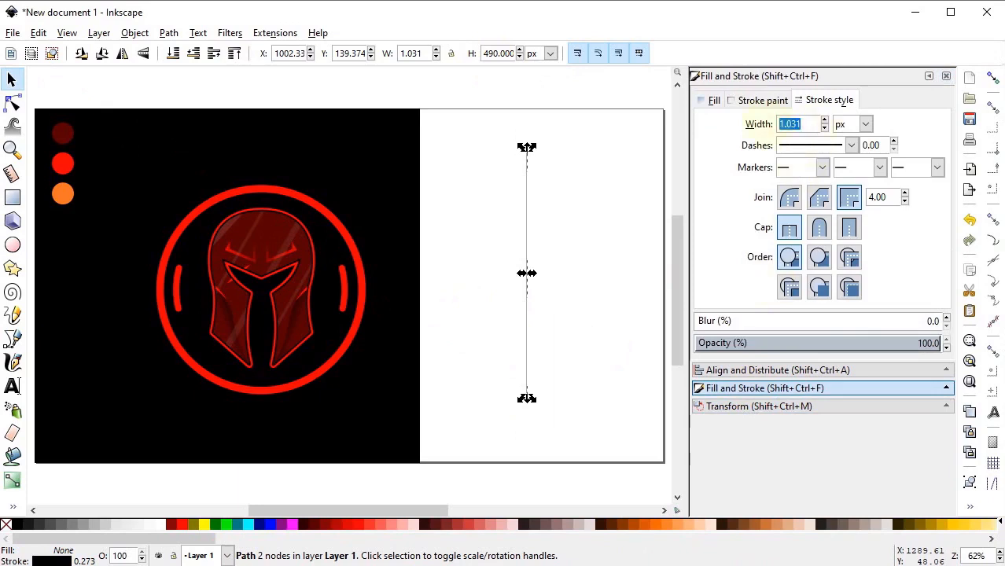
pyautogui.write('3')
pyautogui.press('Return')
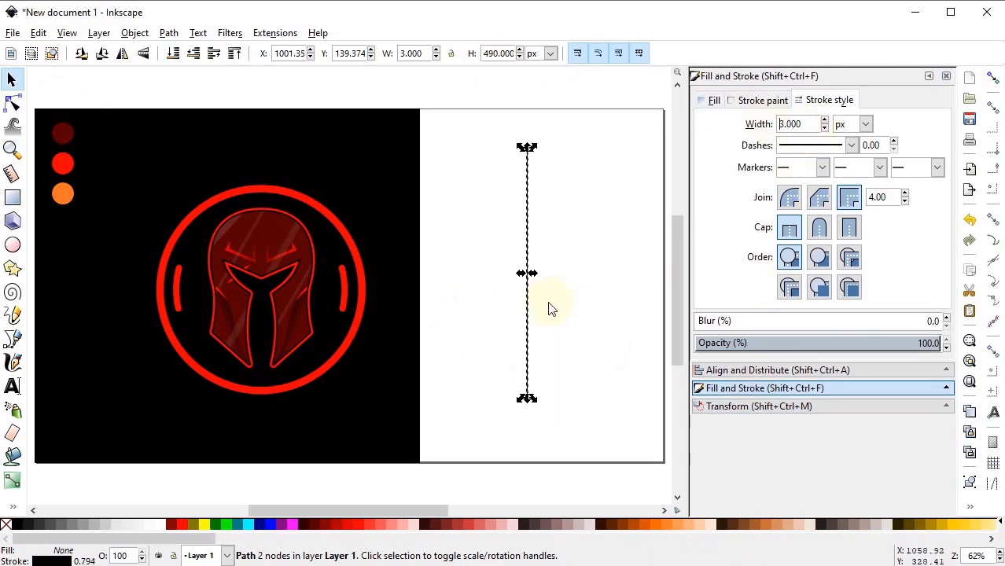
pyautogui.click(703, 406)
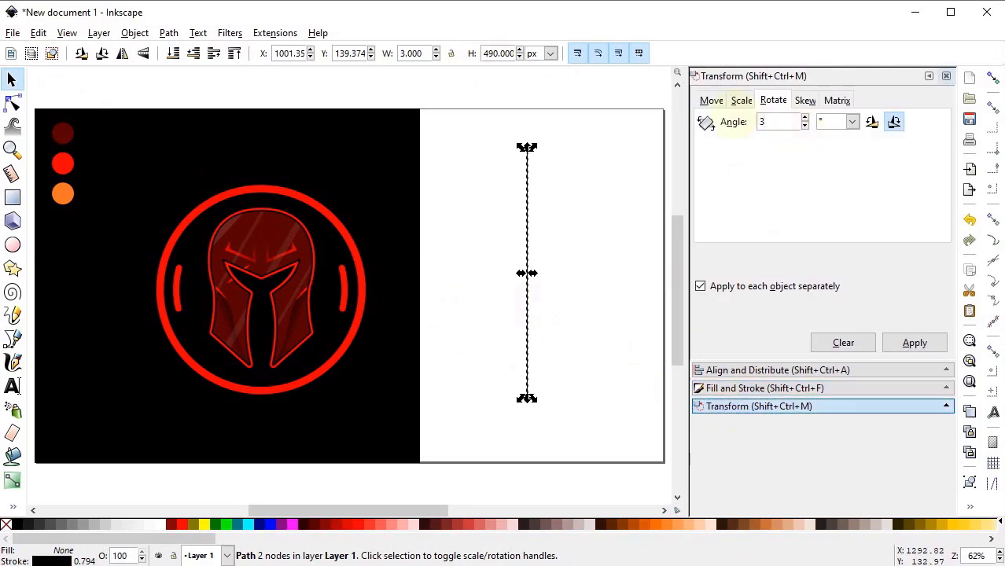
pyautogui.click(911, 343)
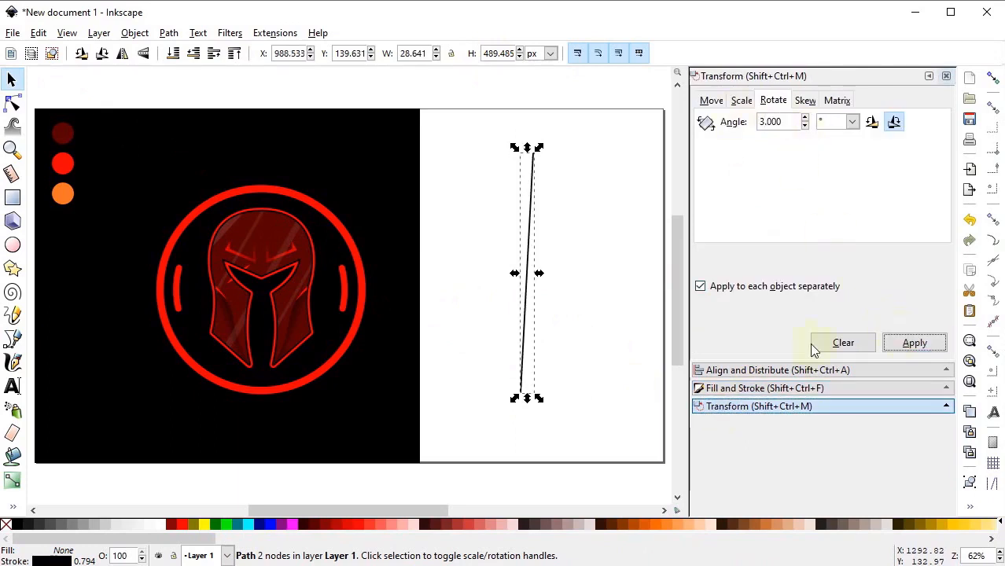
pyautogui.click(554, 389)
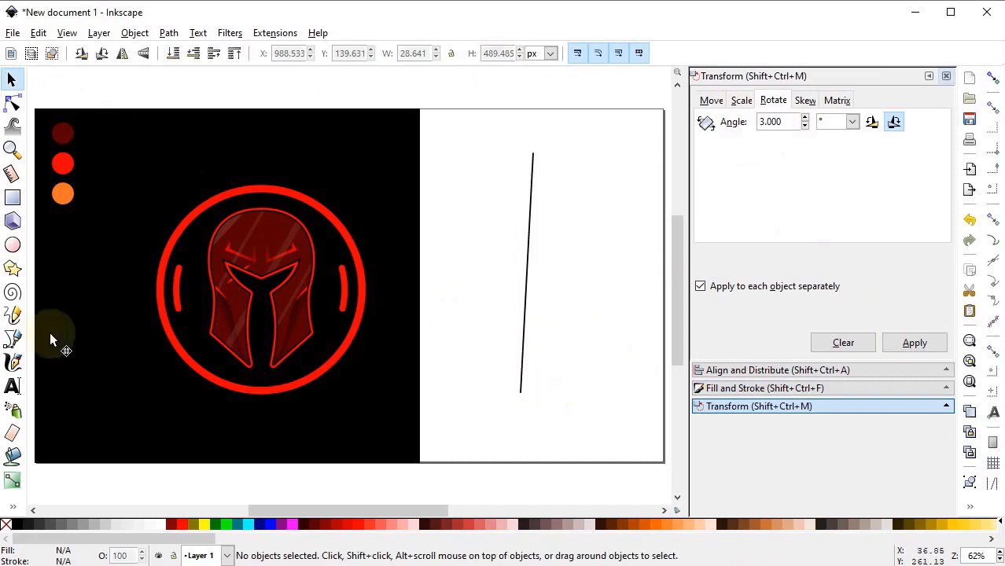
# Step: Draw a second vertical line starting beside the tilted line's upper end, with a height of 520 px and a 3 px stroke
pyautogui.click(19, 336)
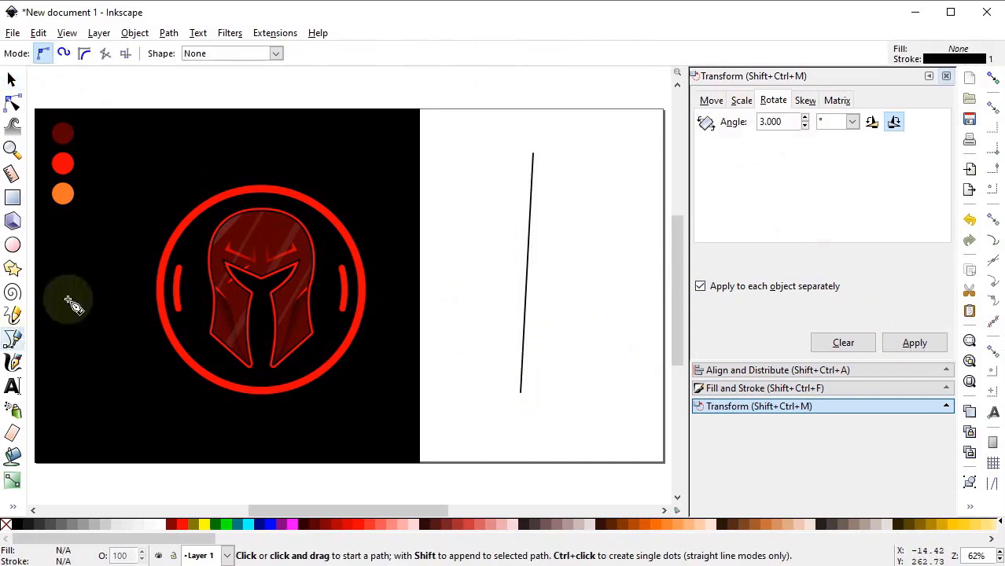
pyautogui.click(538, 154)
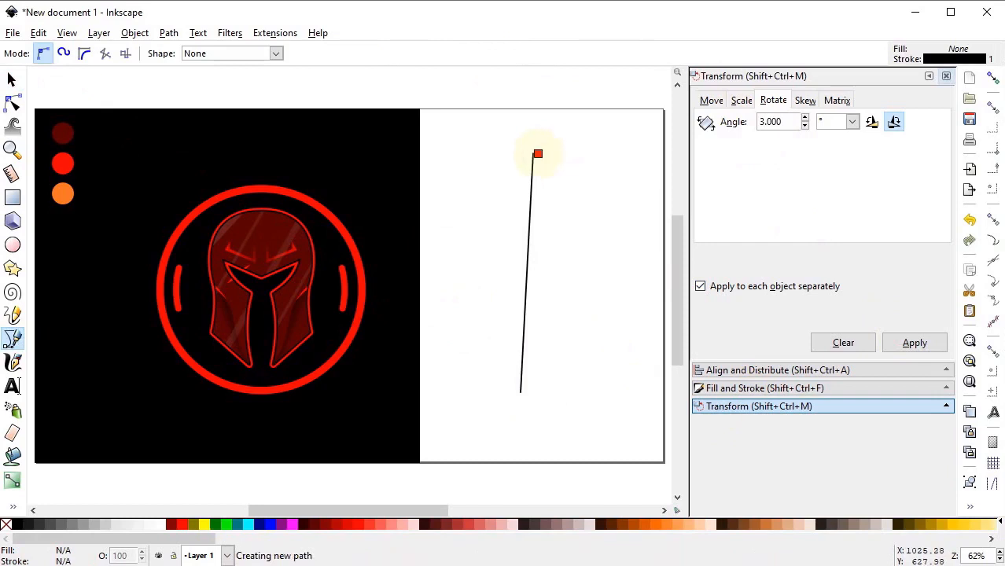
pyautogui.click(536, 409)
pyautogui.click(11, 79)
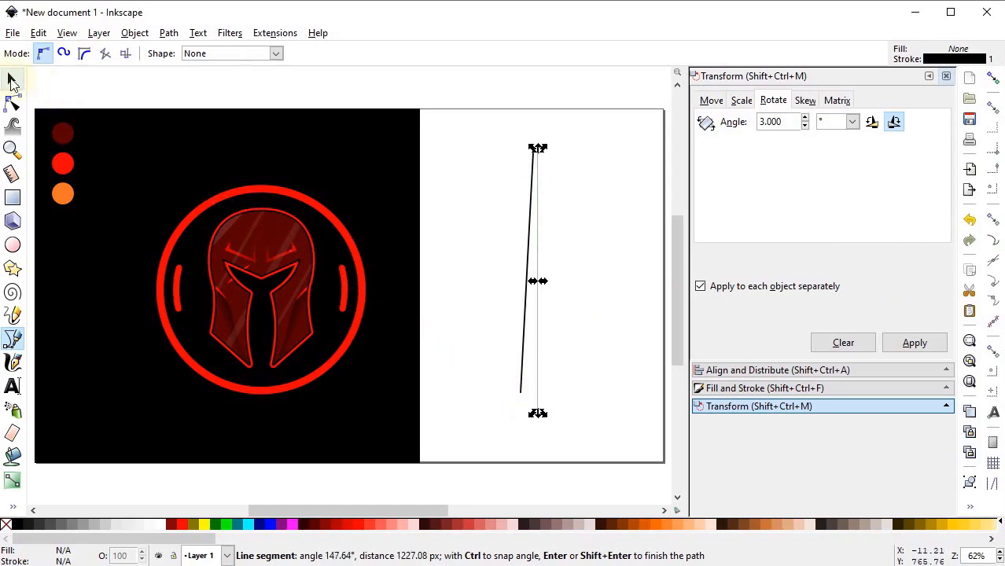
pyautogui.doubleClick(500, 53)
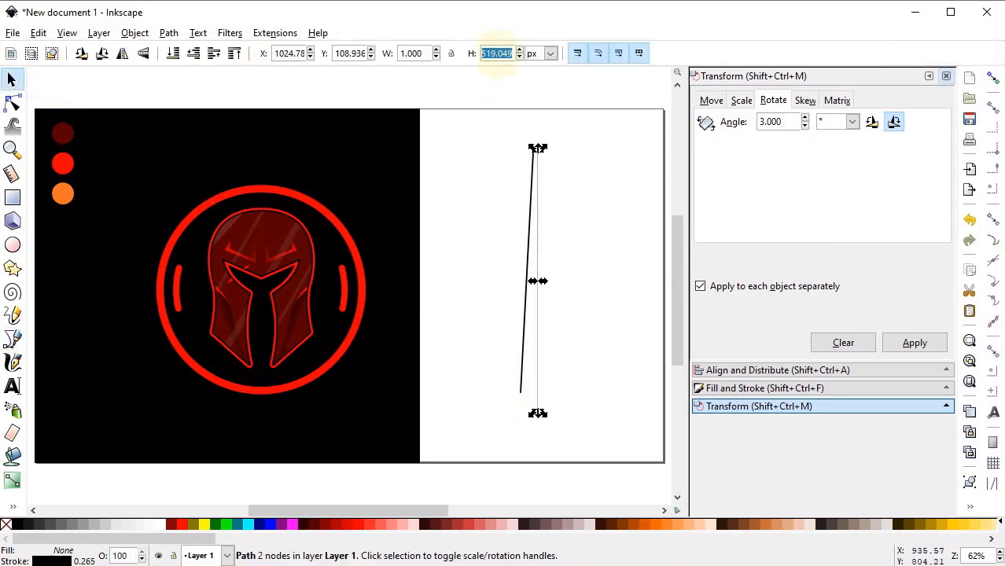
pyautogui.write('520.000')
pyautogui.click(786, 387)
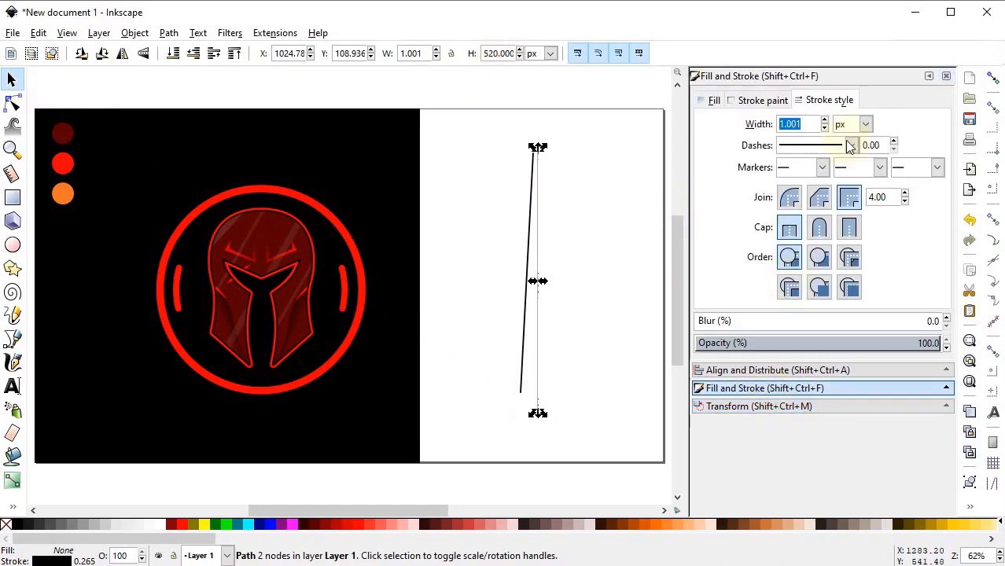
pyautogui.write('3')
pyautogui.press('Return')
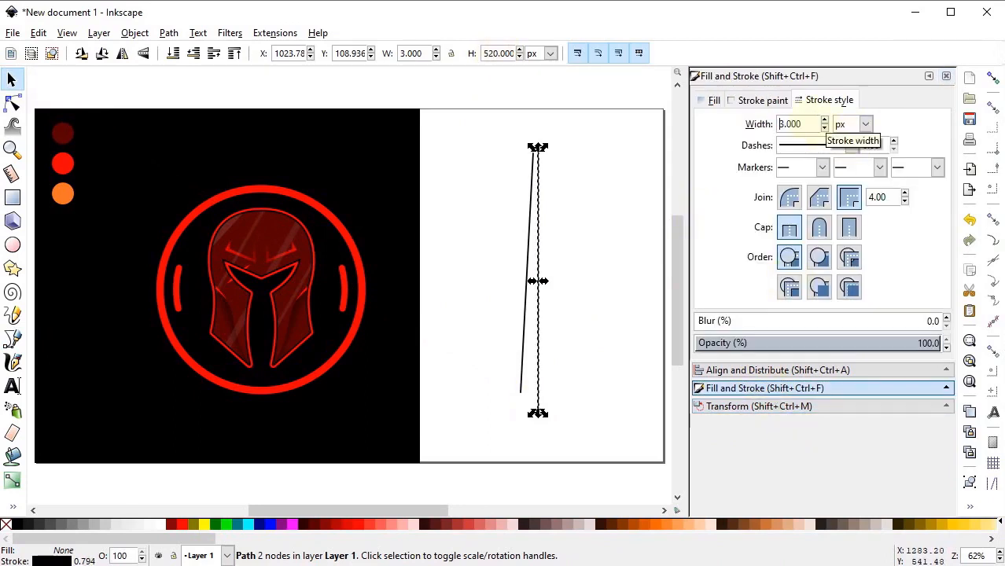
pyautogui.click(578, 335)
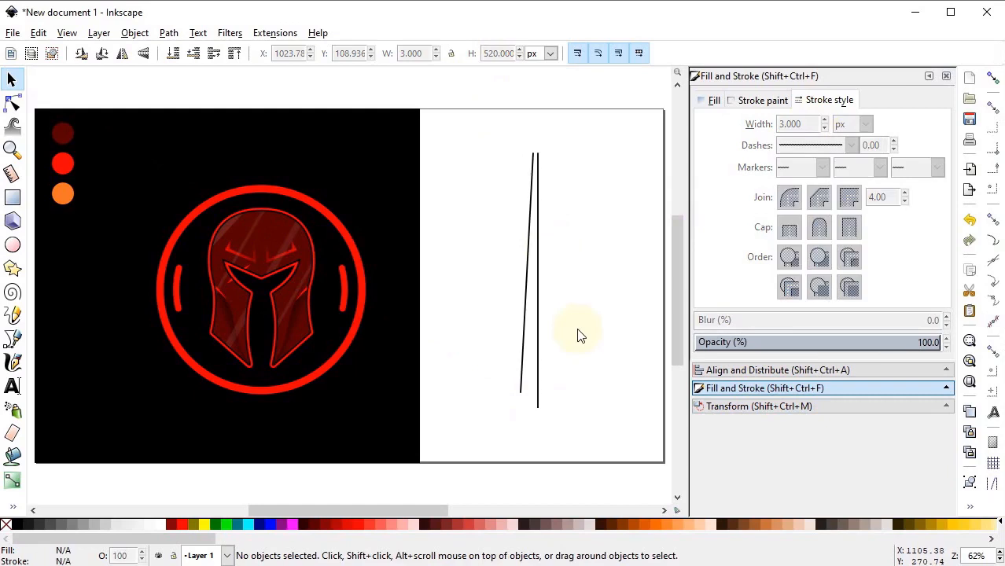
# Step: Enable snapping and trace a closed four-node blade outline through the endpoints of the two guide lines
pyautogui.click(992, 79)
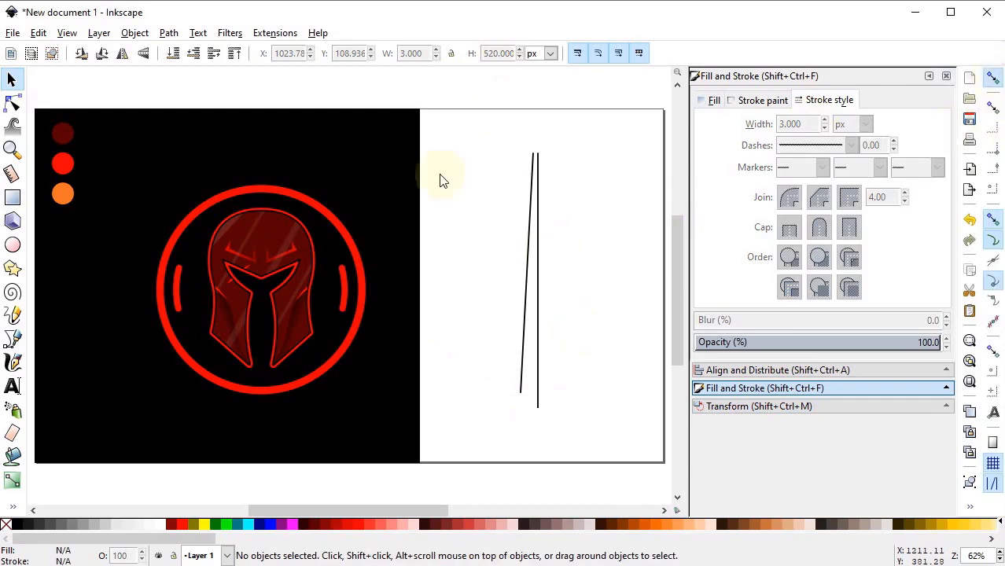
pyautogui.click(12, 338)
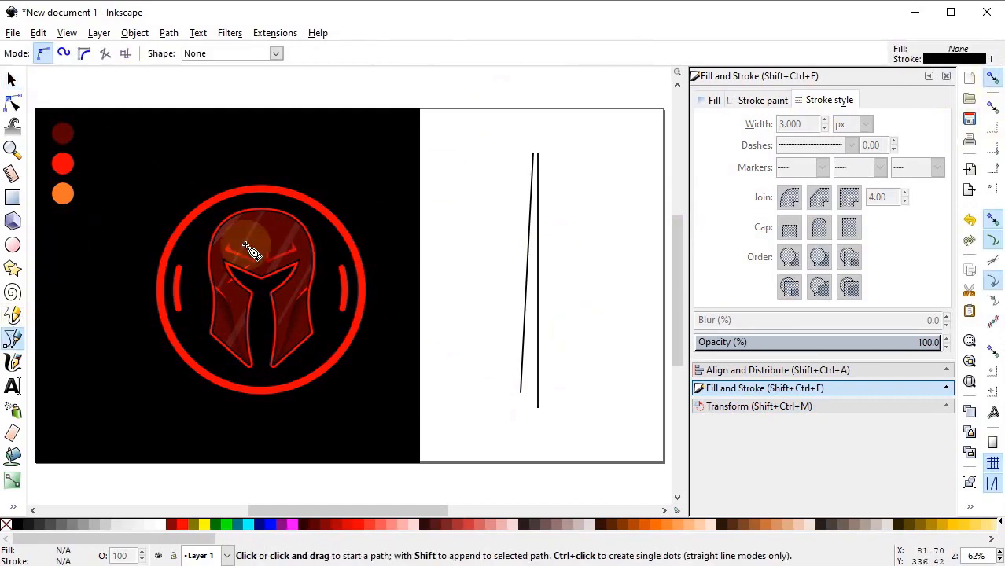
pyautogui.click(546, 155)
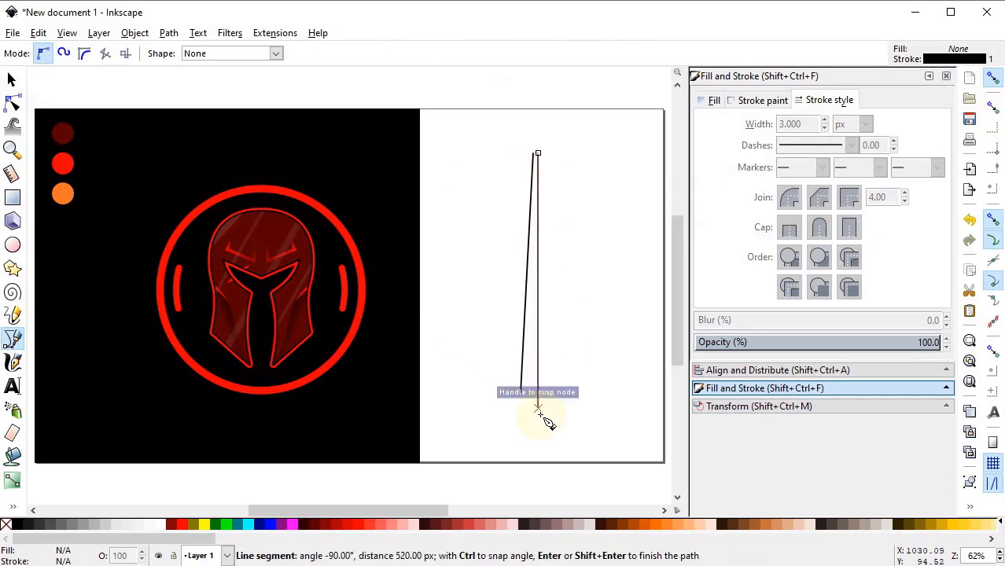
pyautogui.click(537, 407)
pyautogui.click(521, 393)
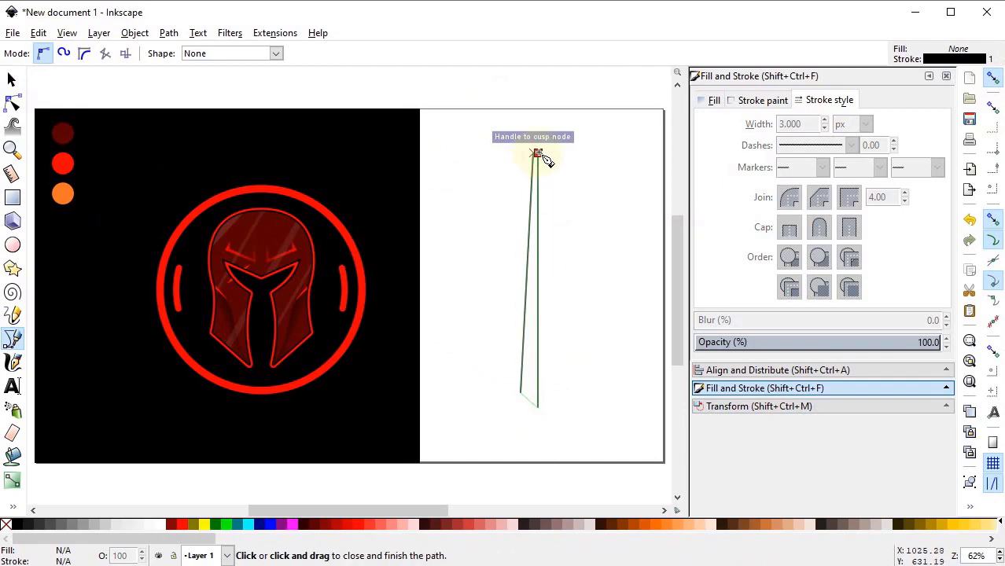
pyautogui.click(537, 154)
# Step: Move the traced blade outline aside and delete the two original guide lines
pyautogui.click(12, 79)
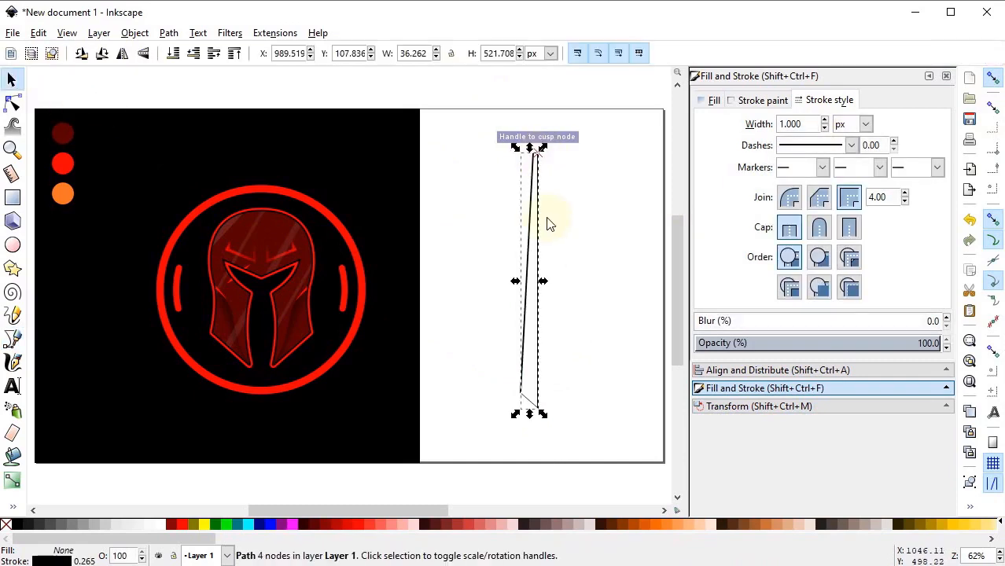
pyautogui.moveTo(539, 214); pyautogui.dragTo(596, 212)
pyautogui.moveTo(489, 137); pyautogui.dragTo(566, 427)
pyautogui.press('Delete')
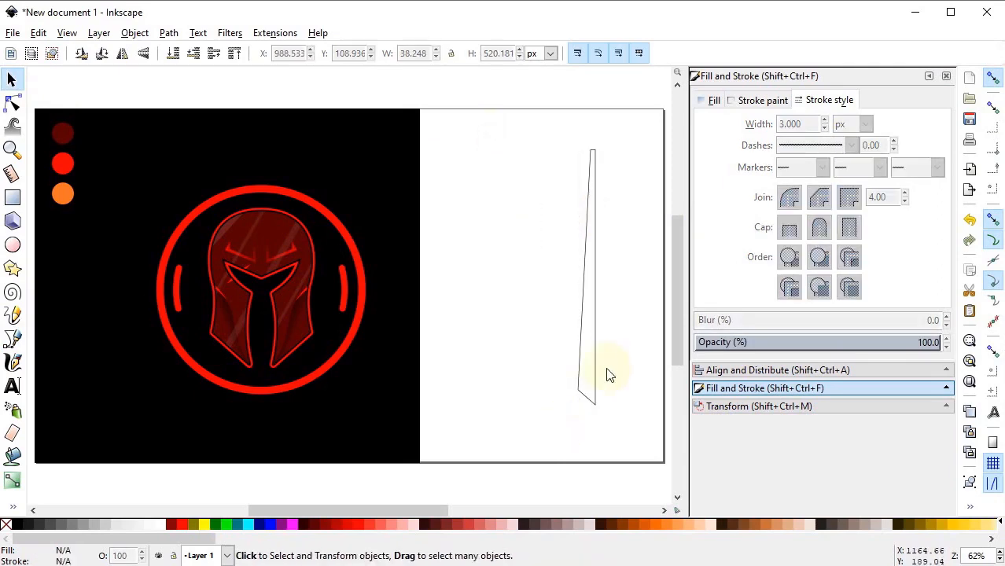
# Step: Move the half-blade outline closer to the black background and set its stroke width to 3 px
pyautogui.moveTo(594, 372); pyautogui.dragTo(487, 340)
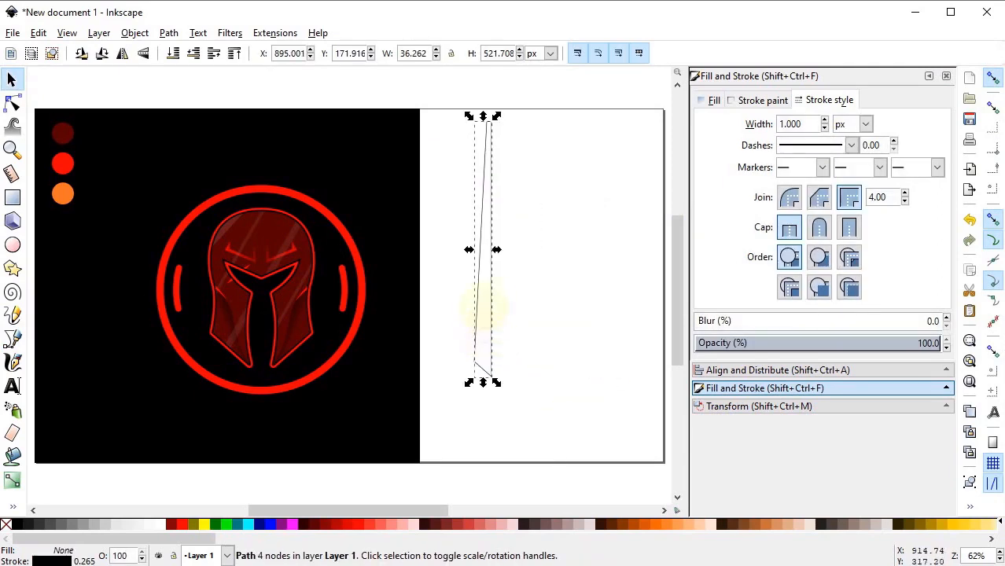
pyautogui.moveTo(491, 303); pyautogui.dragTo(493, 331)
pyautogui.doubleClick(804, 124)
pyautogui.write('3')
pyautogui.press('Return')
# Step: Duplicate the half blade, flip the copy horizontally and snap it against the original's straight vertical edge
pyautogui.rightClick(491, 236)
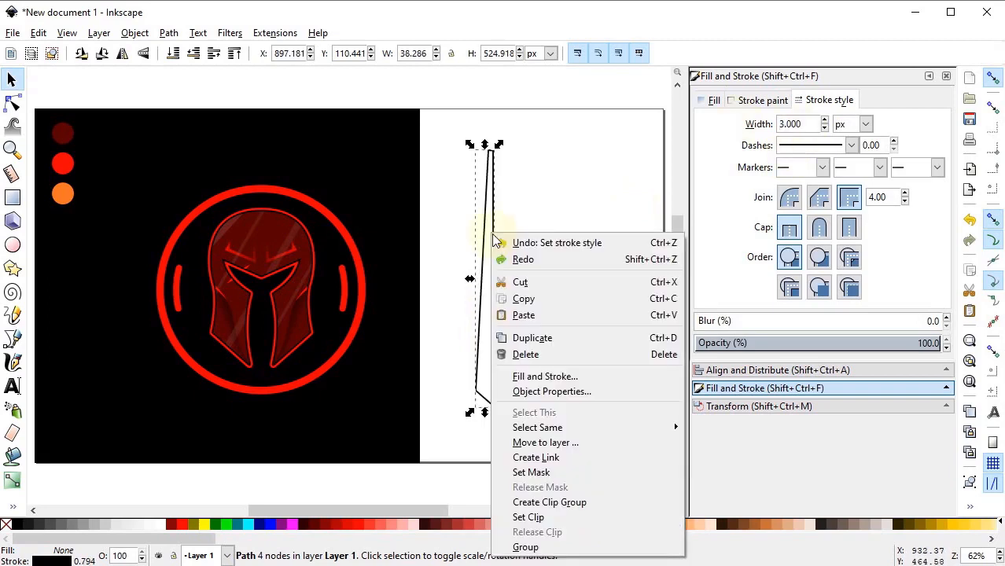
pyautogui.click(527, 340)
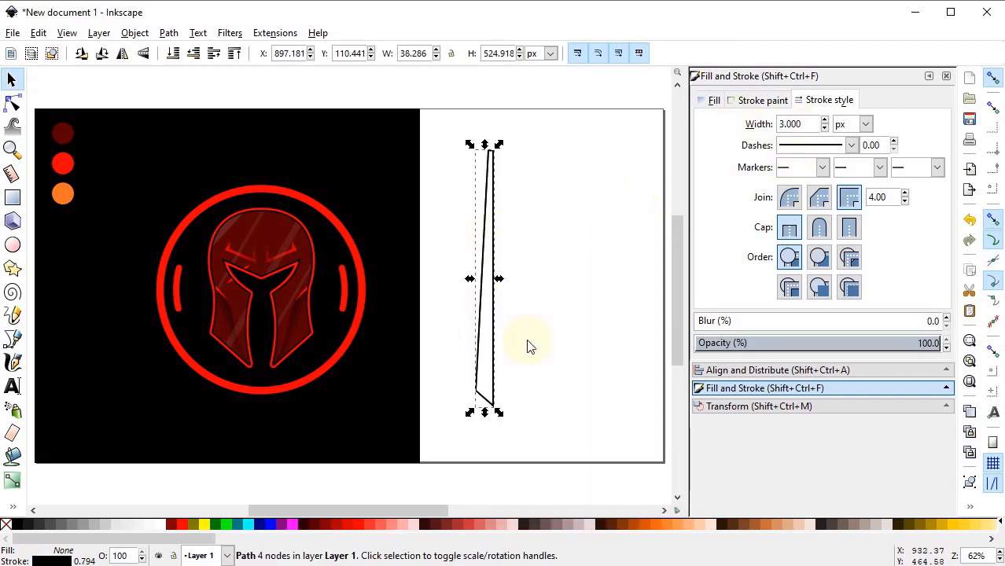
pyautogui.click(123, 53)
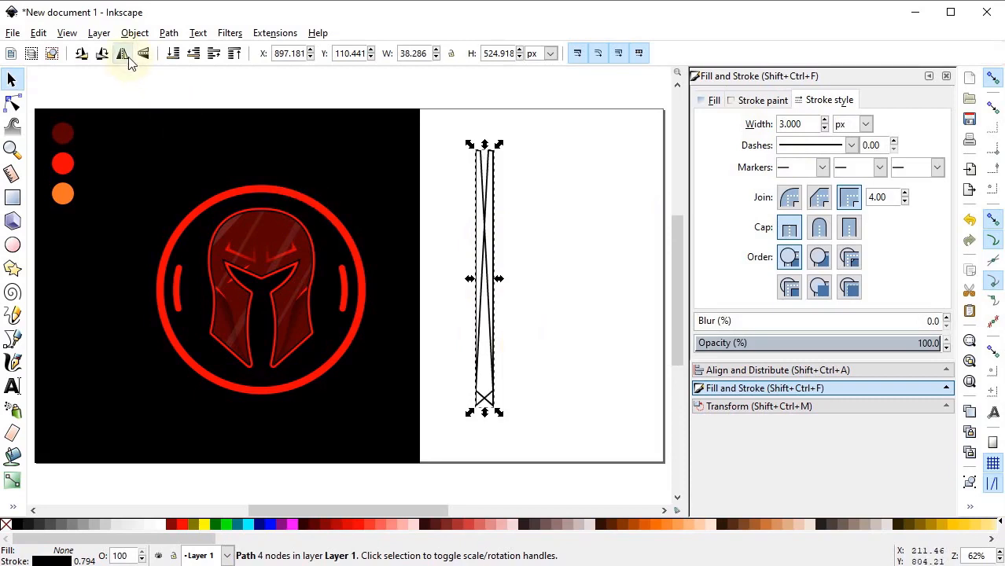
pyautogui.moveTo(478, 364); pyautogui.dragTo(512, 304)
# Step: Select both blade halves and merge them into one shape with Union
pyautogui.moveTo(549, 138); pyautogui.dragTo(458, 417)
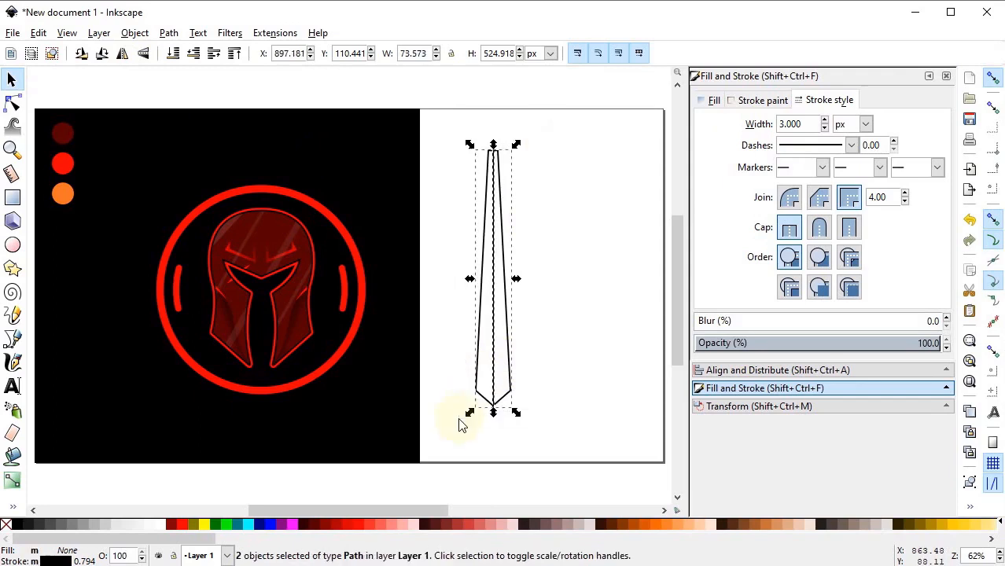
pyautogui.click(170, 33)
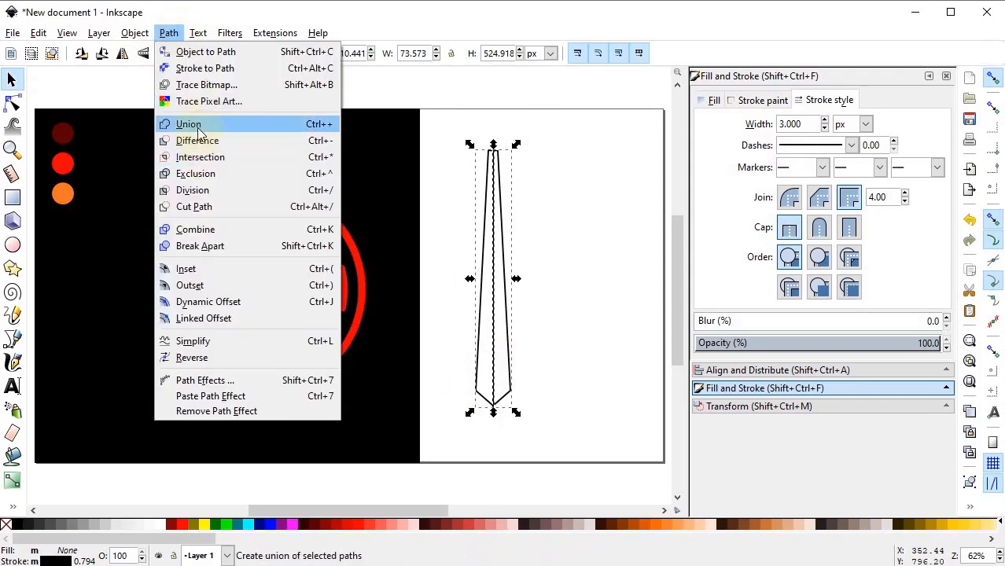
pyautogui.click(197, 130)
# Step: Draw a horizontal crossguard line about 91 px long with the Ellipse pen shape across the blade's narrow end
pyautogui.press('z')
pyautogui.moveTo(486, 225); pyautogui.dragTo(573, 124)
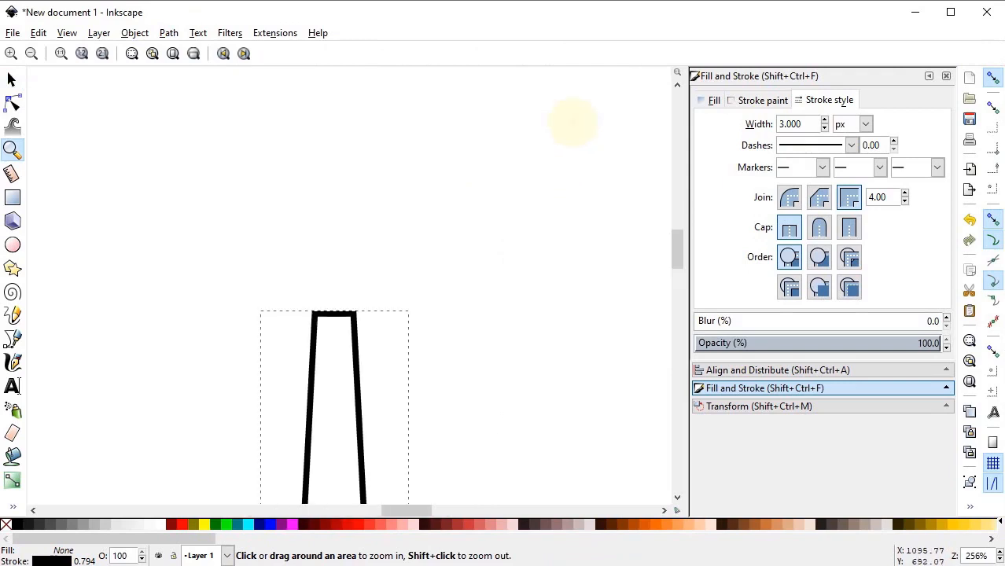
pyautogui.click(12, 338)
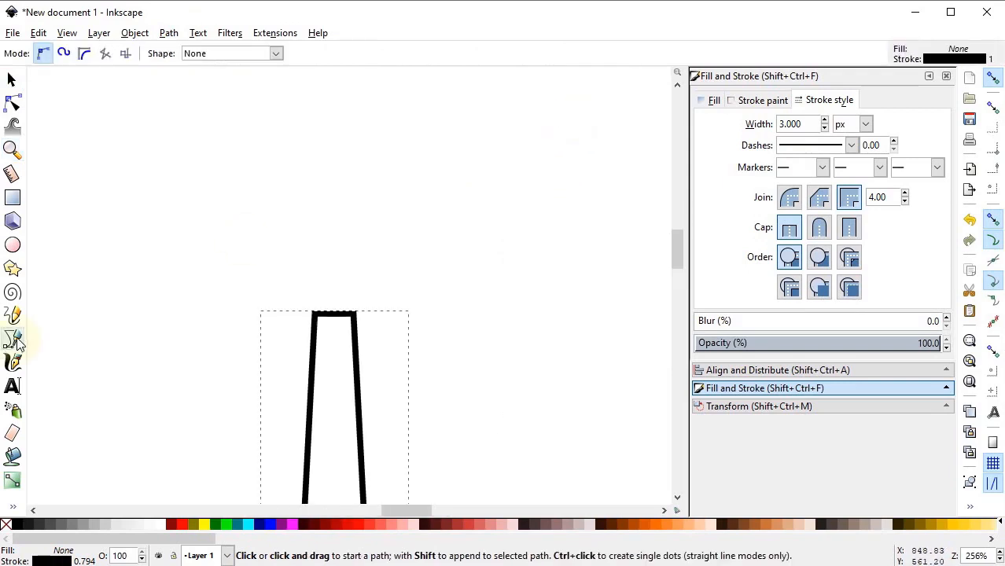
pyautogui.click(275, 54)
pyautogui.click(236, 127)
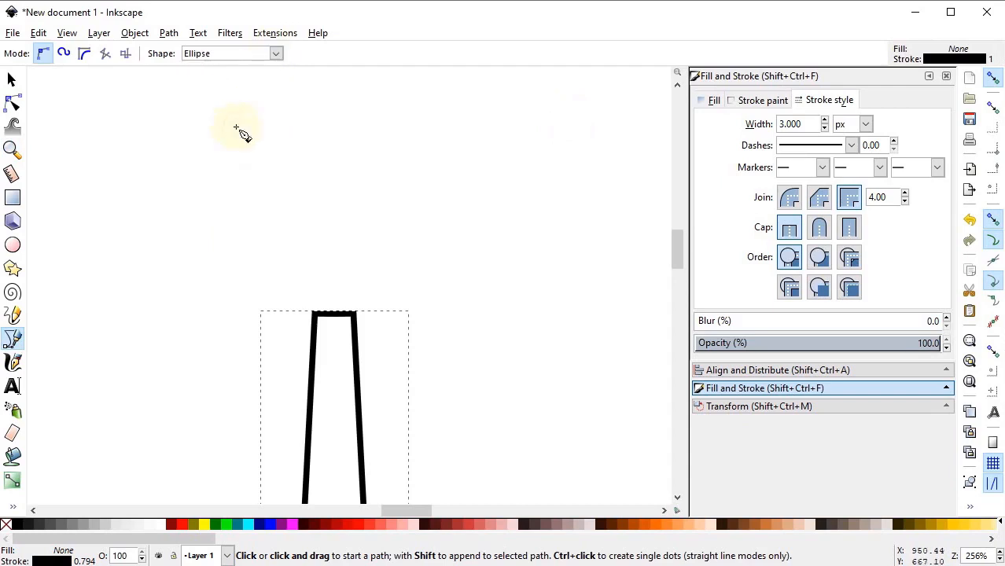
pyautogui.click(240, 314)
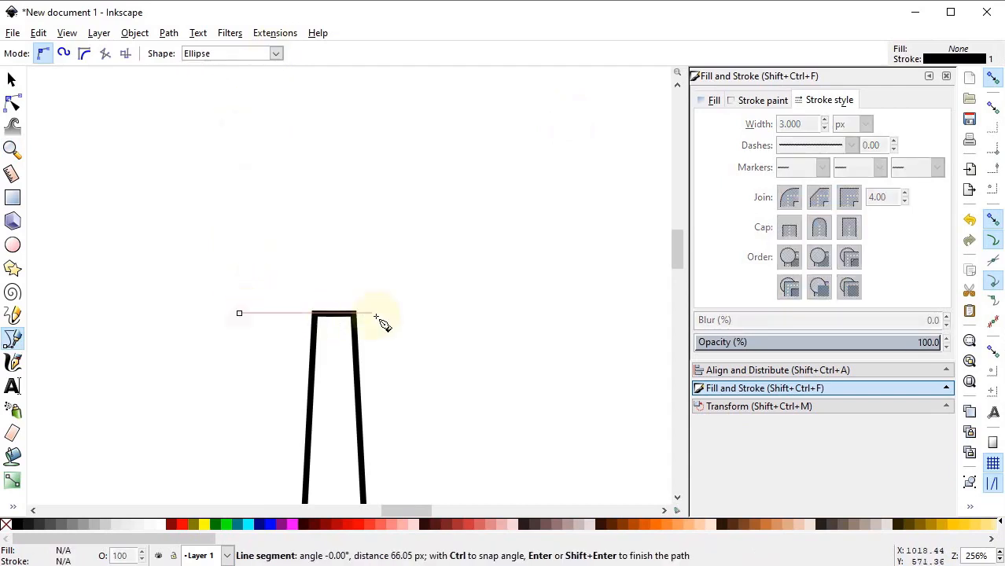
pyautogui.click(425, 315)
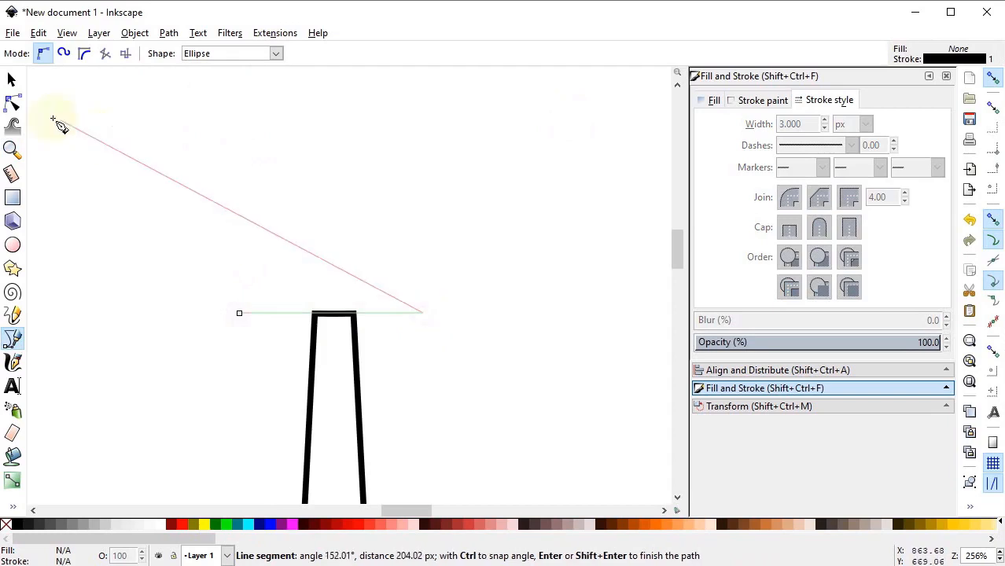
pyautogui.click(13, 79)
# Step: Bend the crossguard upward into an arc, thicken it slightly and center it over the blade's narrow end
pyautogui.click(13, 102)
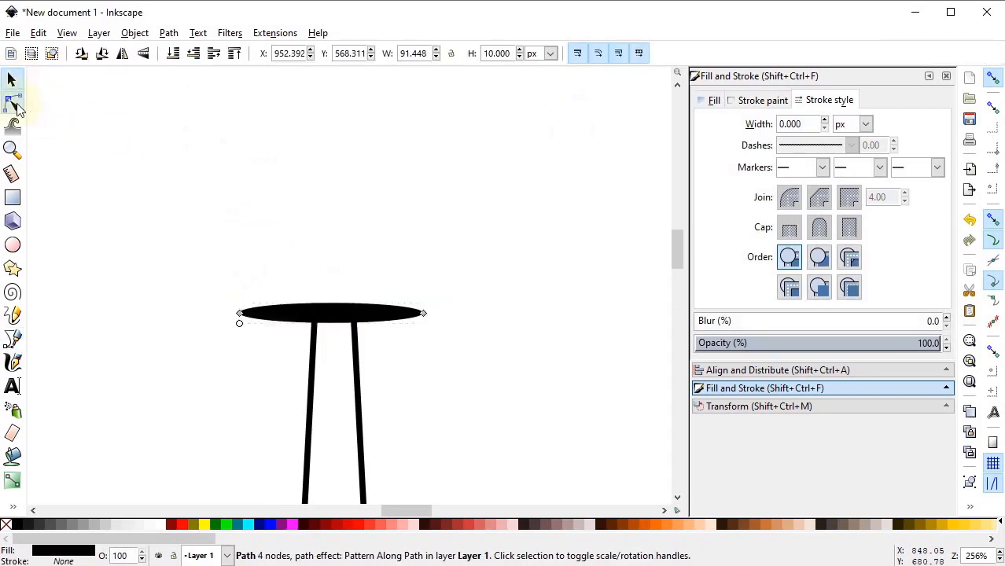
pyautogui.moveTo(328, 314); pyautogui.dragTo(333, 297)
pyautogui.moveTo(241, 323); pyautogui.dragTo(246, 331)
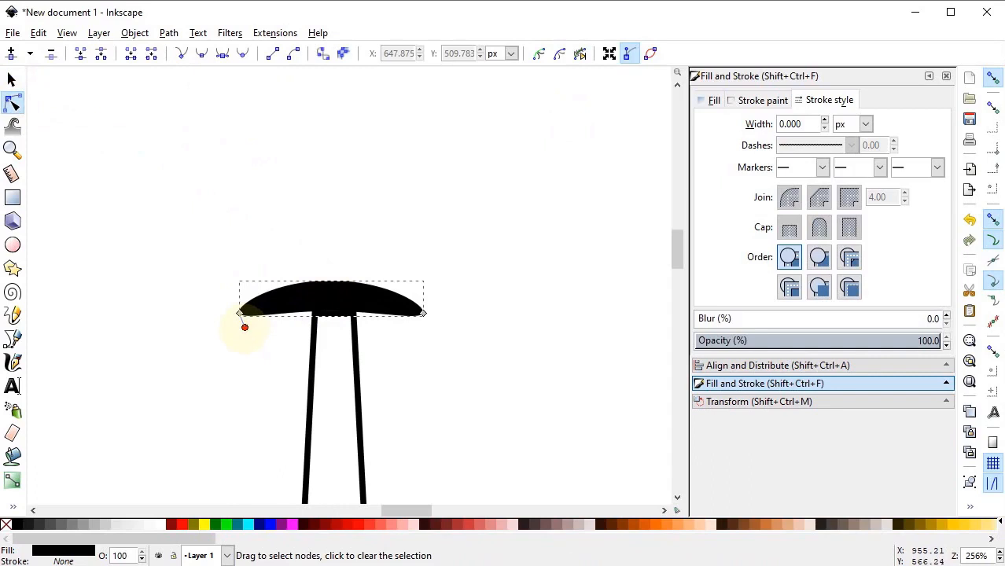
pyautogui.click(12, 79)
pyautogui.moveTo(307, 311); pyautogui.dragTo(337, 314)
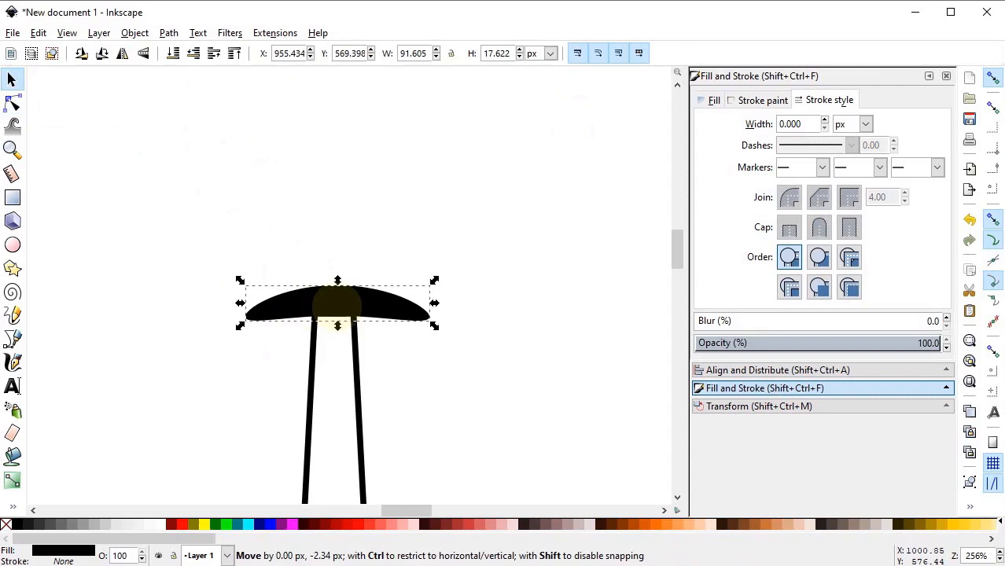
# Step: Convert the curved crossguard to a path and merge it with the blade using Union
pyautogui.click(168, 33)
pyautogui.click(205, 51)
pyautogui.hotkey('ctrl', 'a')
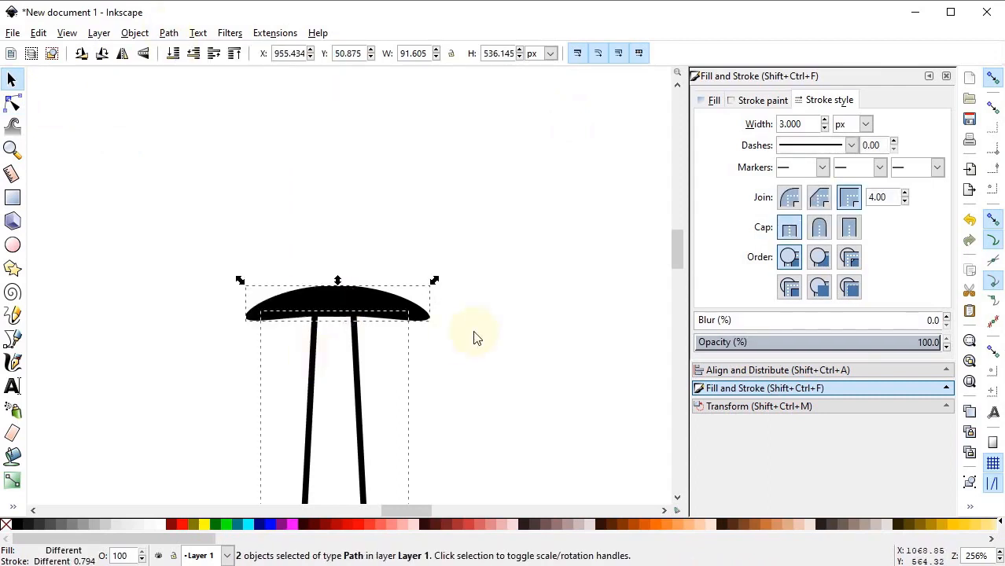
pyautogui.click(464, 335)
pyautogui.click(384, 299)
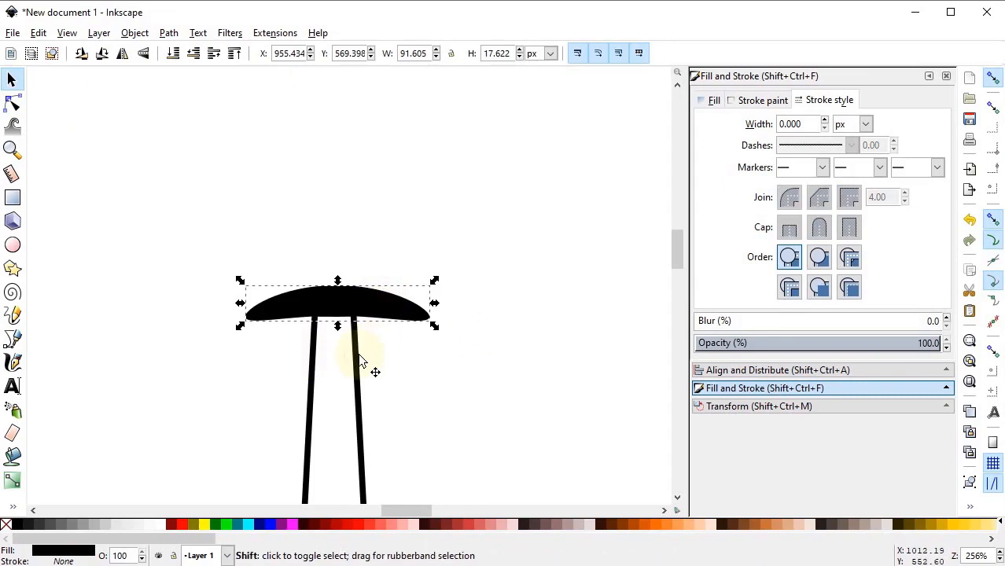
pyautogui.keyDown('shift'); pyautogui.click(356, 356); pyautogui.keyUp('shift')
pyautogui.click(165, 34)
pyautogui.click(189, 124)
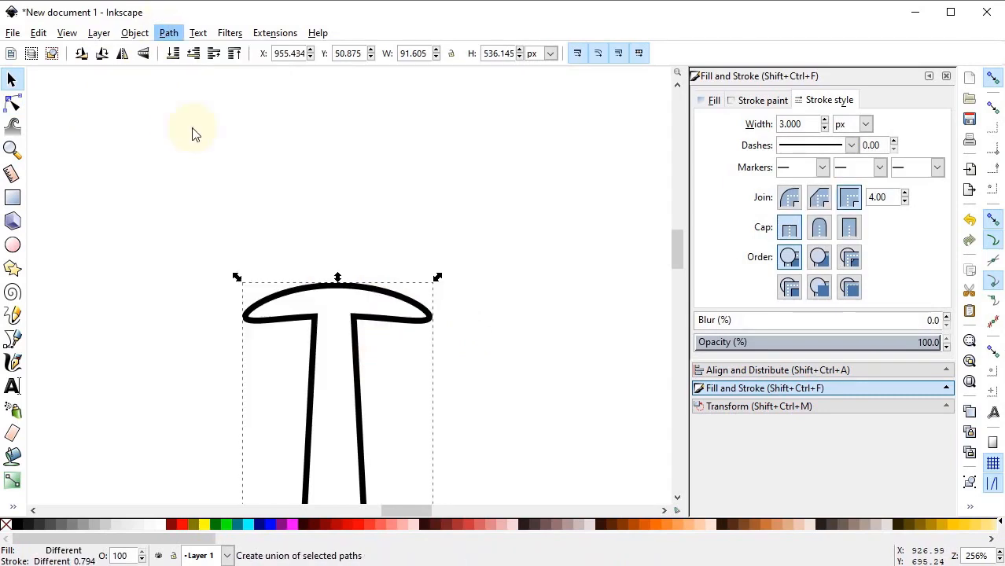
pyautogui.click(193, 132)
# Step: Draw a black rectangular handle above the crossguard, remove its stroke and size it to about 29 by 85 px
pyautogui.click(12, 197)
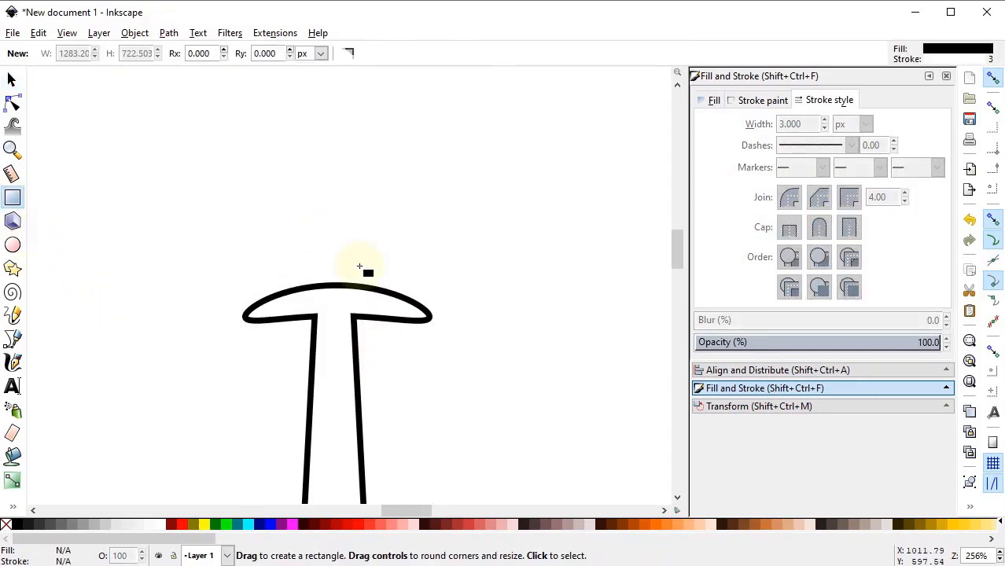
pyautogui.moveTo(309, 291)
pyautogui.mouseDown()
pyautogui.moveTo(369, 118)
pyautogui.moveTo(365, 94)
pyautogui.mouseUp()
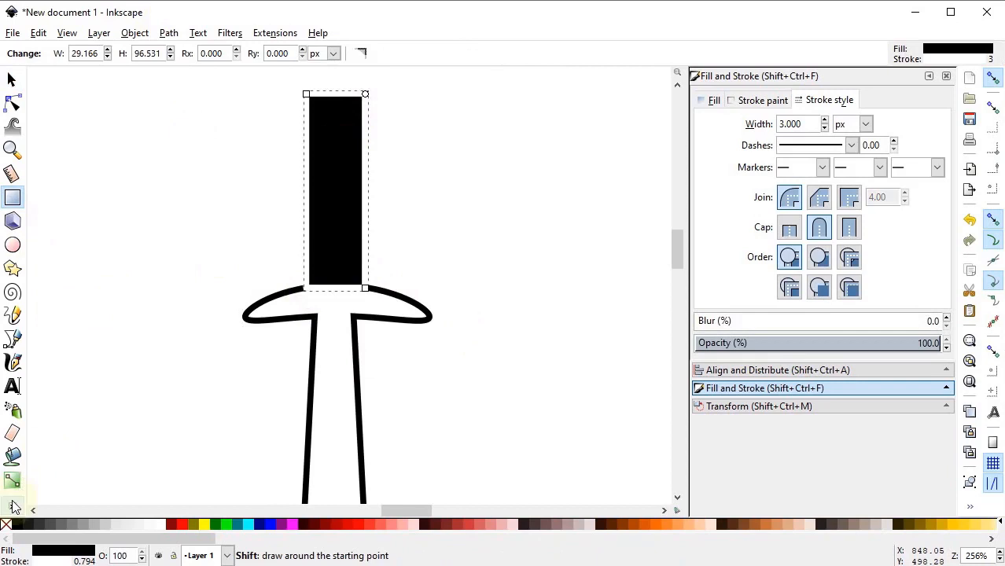
pyautogui.keyDown('shift'); pyautogui.click(7, 527); pyautogui.keyUp('shift')
pyautogui.press('s')
pyautogui.moveTo(336, 90); pyautogui.dragTo(337, 107)
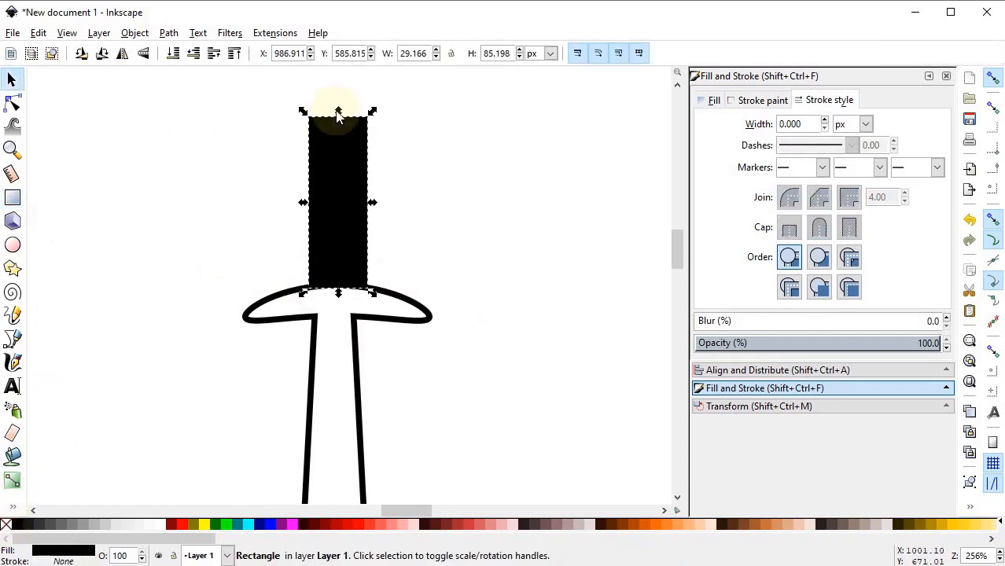
# Step: Draw a circle with a radius of about 28 px beside the handle, with no fill and a black stroke
pyautogui.click(12, 245)
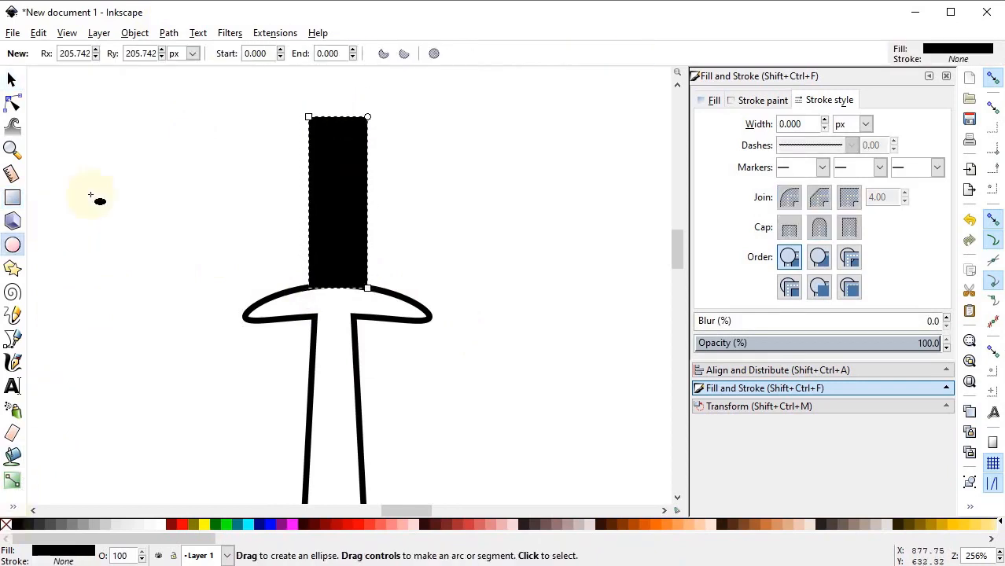
pyautogui.moveTo(107, 179); pyautogui.dragTo(220, 291)
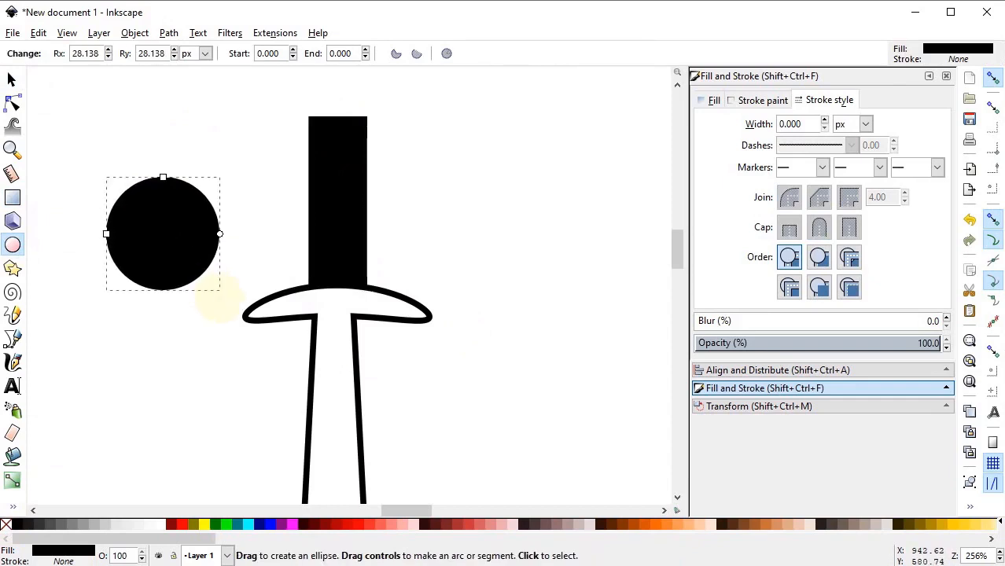
pyautogui.click(6, 525)
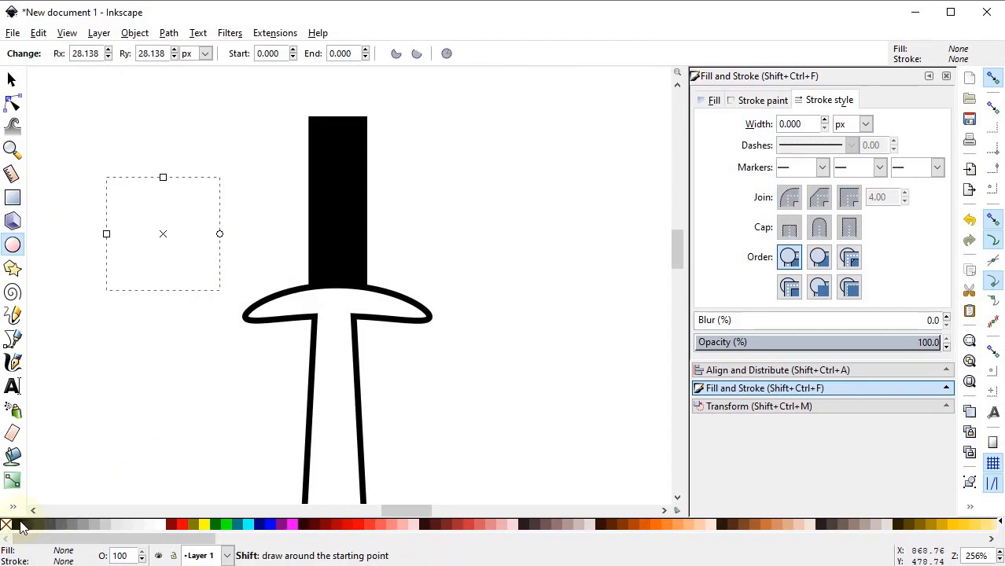
pyautogui.keyDown('shift'); pyautogui.click(19, 524); pyautogui.keyUp('shift')
pyautogui.click(11, 80)
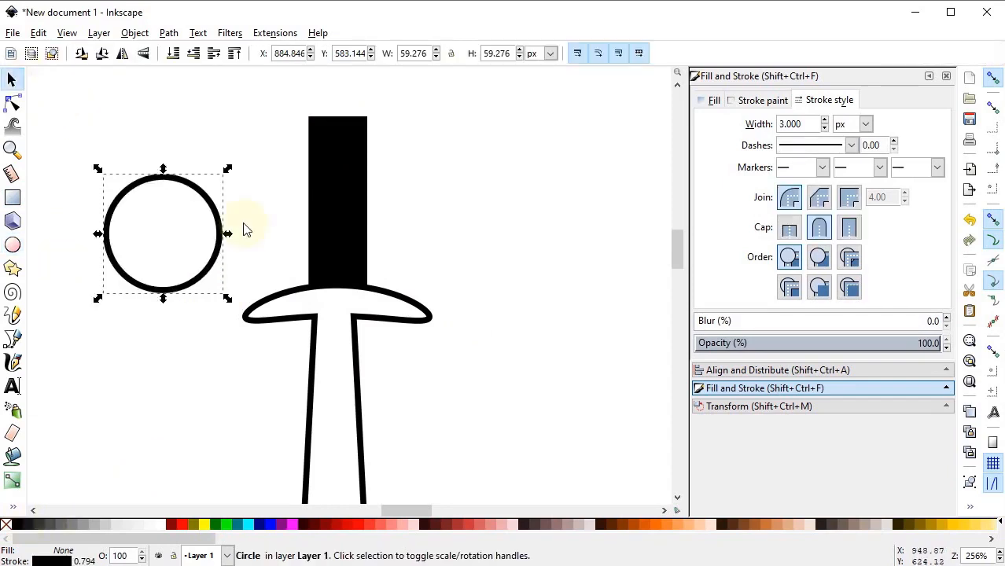
# Step: Set the circle's stroke width to 20 px, then scale the ring to about 50 px and place it on the handle's upper end
pyautogui.tripleClick(790, 124)
pyautogui.write('15')
pyautogui.press('Return')
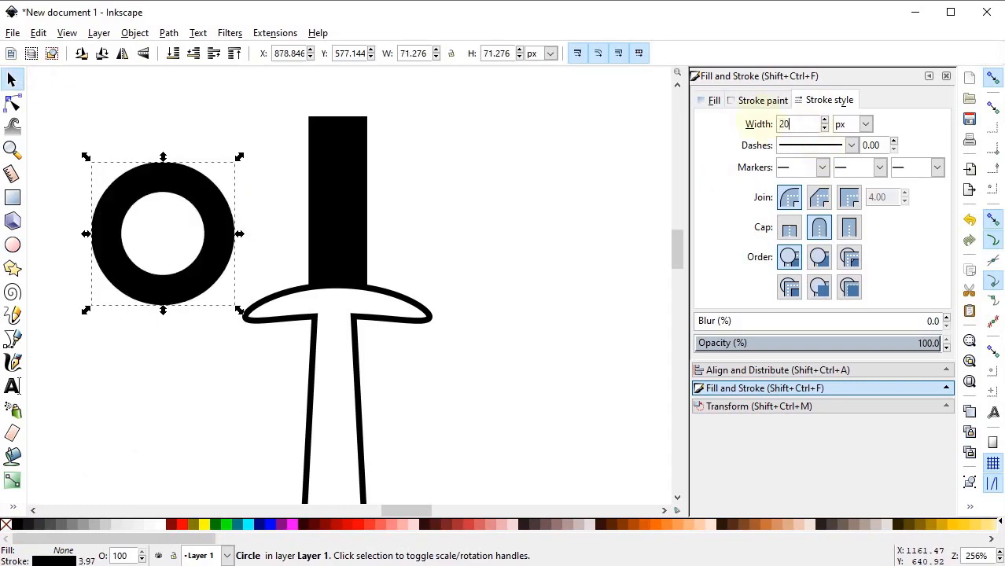
pyautogui.press('Return')
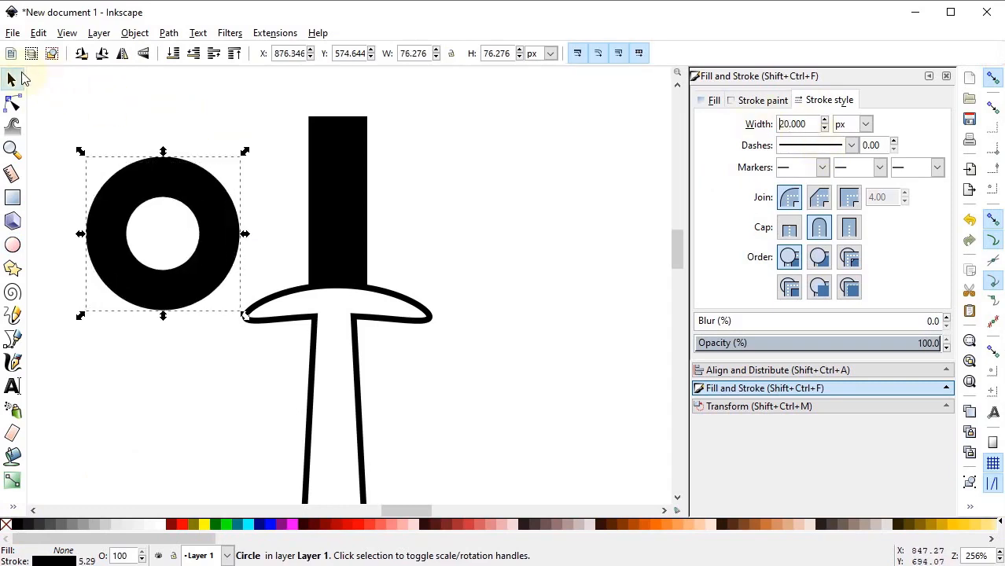
pyautogui.moveTo(166, 318)
pyautogui.mouseDown()
pyautogui.moveTo(169, 260)
pyautogui.moveTo(290, 151)
pyautogui.moveTo(349, 120)
pyautogui.mouseUp()
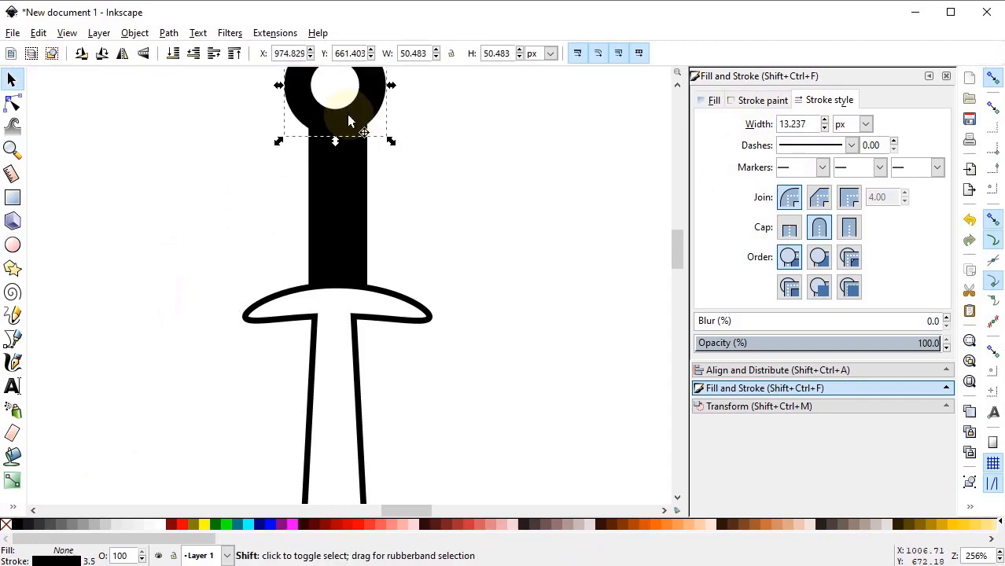
# Step: Convert the ring's stroke and the handle to paths and merge them into one hilt shape with Union
pyautogui.keyDown('shift'); pyautogui.click(346, 187); pyautogui.keyUp('shift')
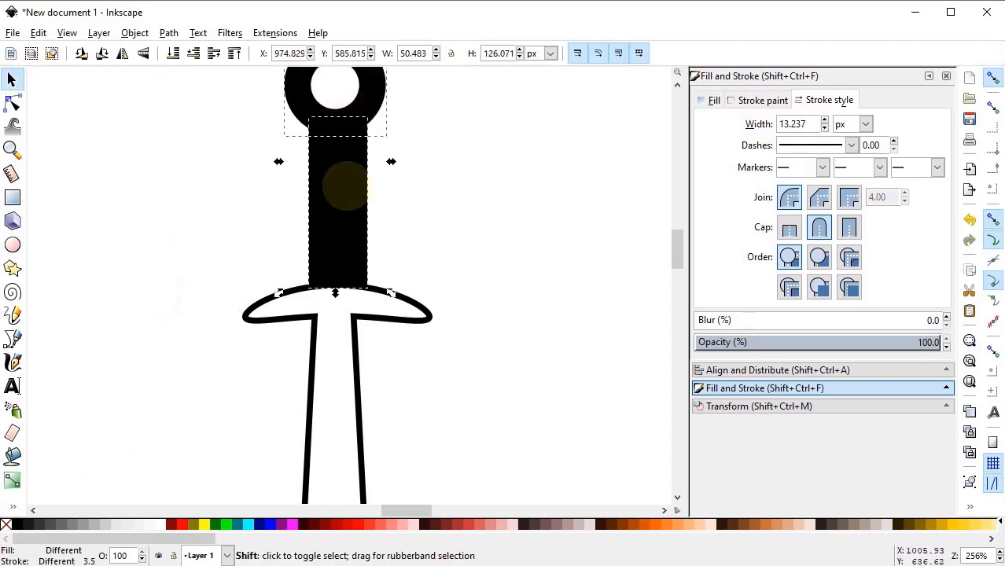
pyautogui.click(167, 33)
pyautogui.click(181, 51)
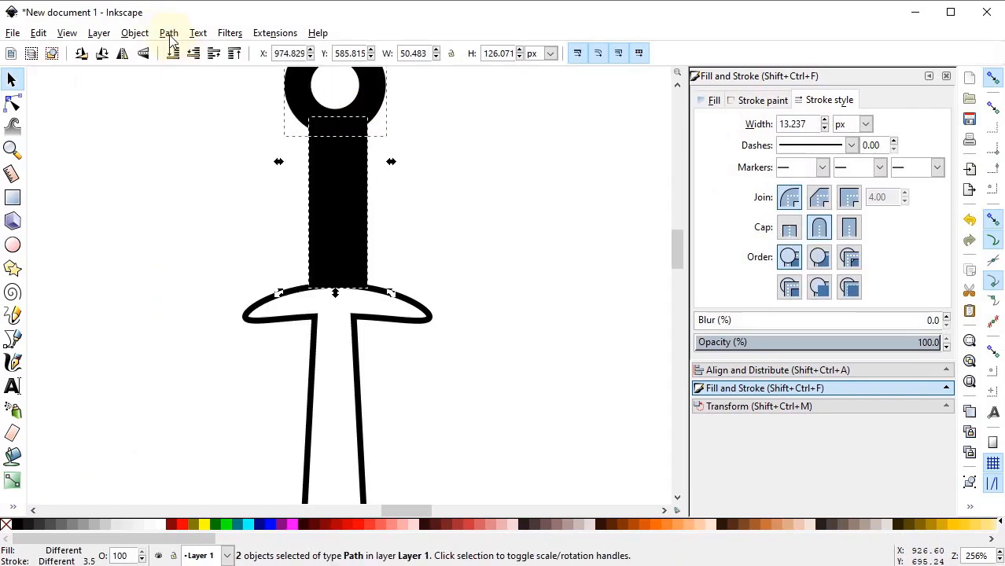
pyautogui.click(169, 34)
pyautogui.click(191, 69)
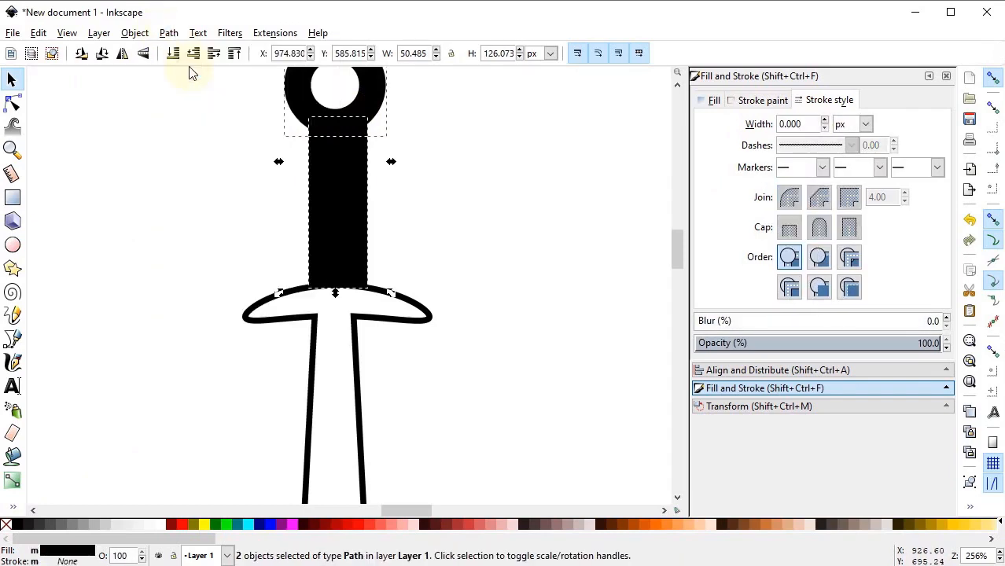
pyautogui.click(168, 33)
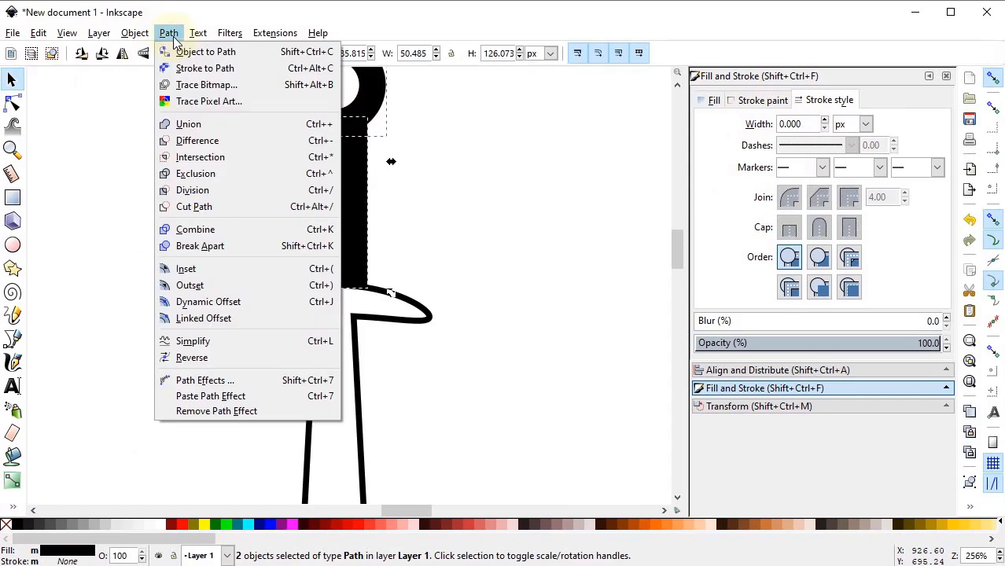
pyautogui.click(193, 124)
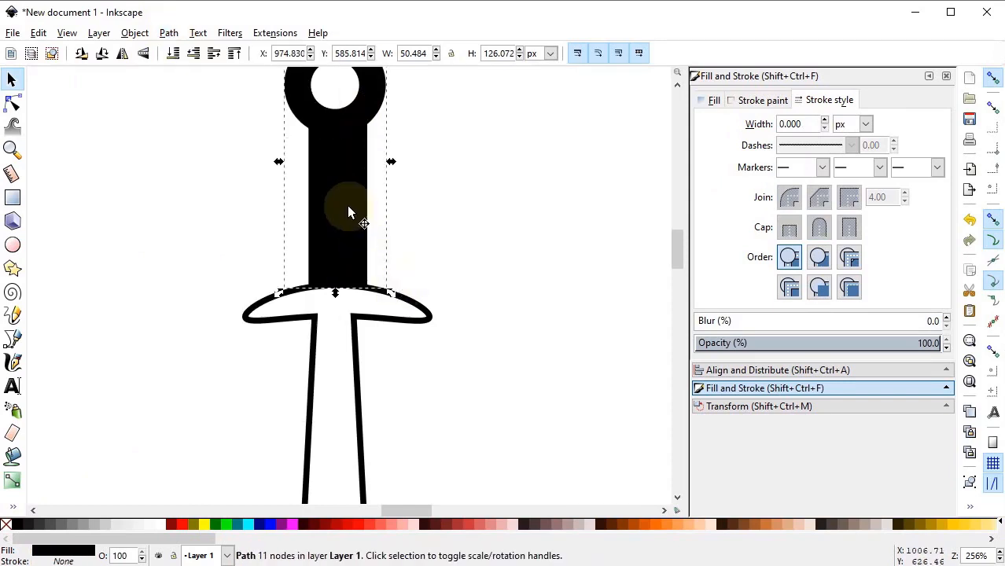
# Step: Merge the hilt with the crossguard and blade using Union, and give the sword a very dark red fill without stroke
pyautogui.keyDown('shift'); pyautogui.click(376, 321); pyautogui.keyUp('shift')
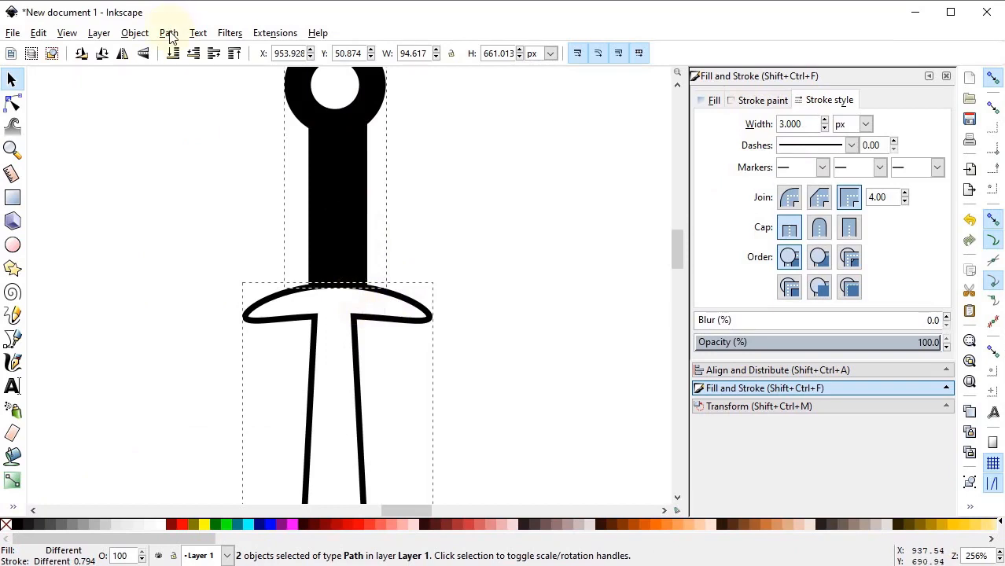
pyautogui.click(168, 34)
pyautogui.click(197, 128)
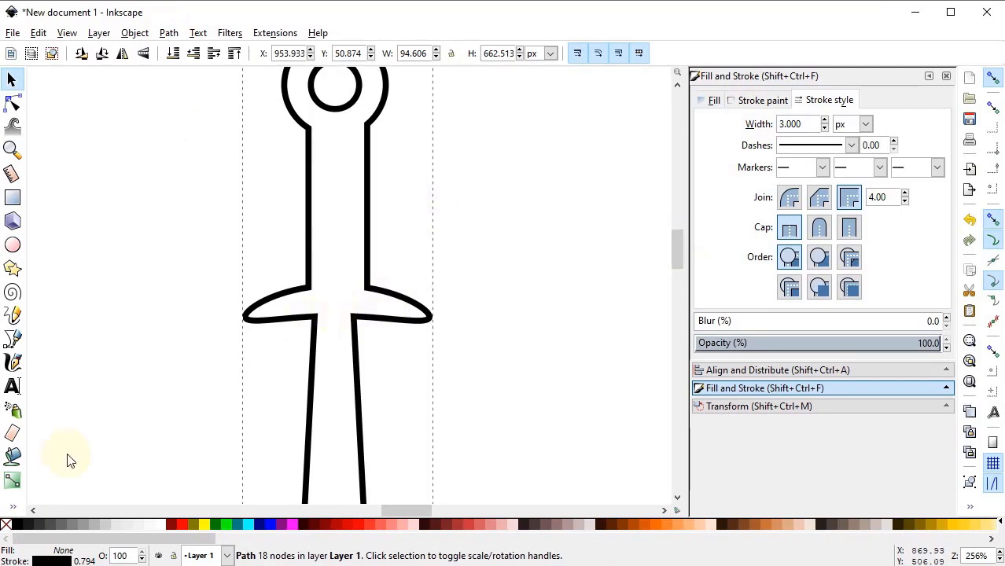
pyautogui.keyDown('shift'); pyautogui.click(5, 526); pyautogui.keyUp('shift')
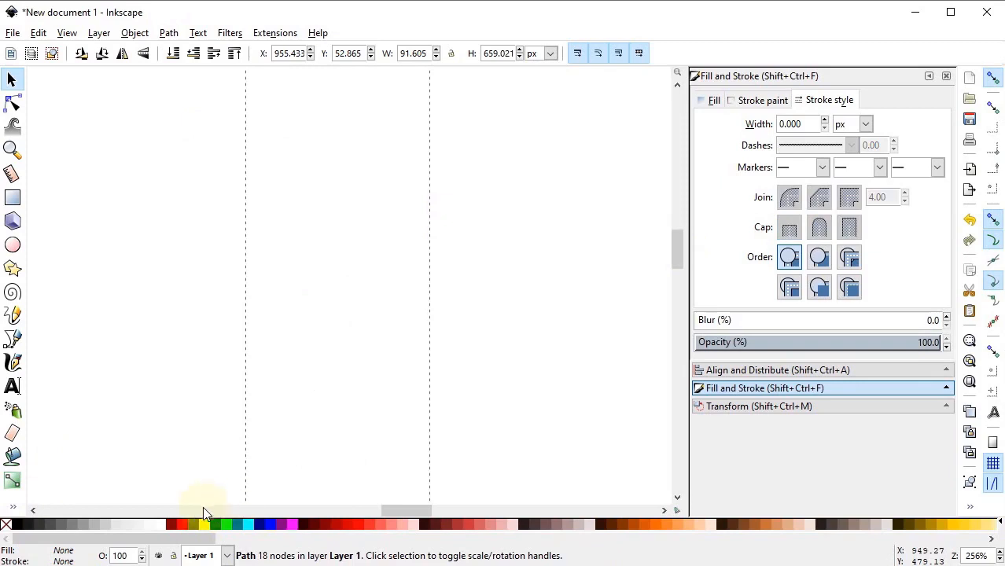
pyautogui.click(306, 526)
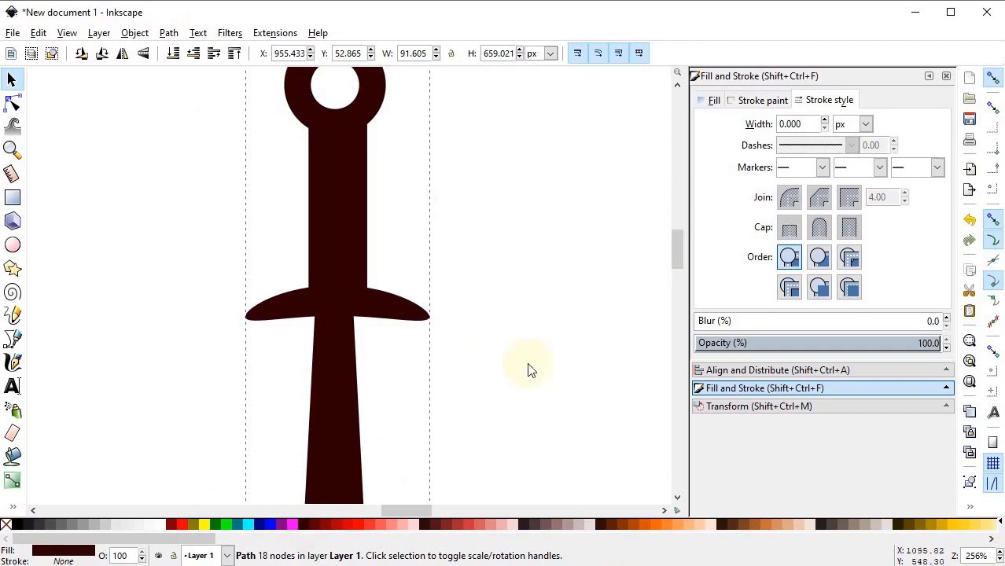
# Step: Draw a closed Bezier shape with no shape effect covering the sword's left half up to its centre line, filled #FF0000 without stroke
pyautogui.click(969, 340)
pyautogui.click(12, 338)
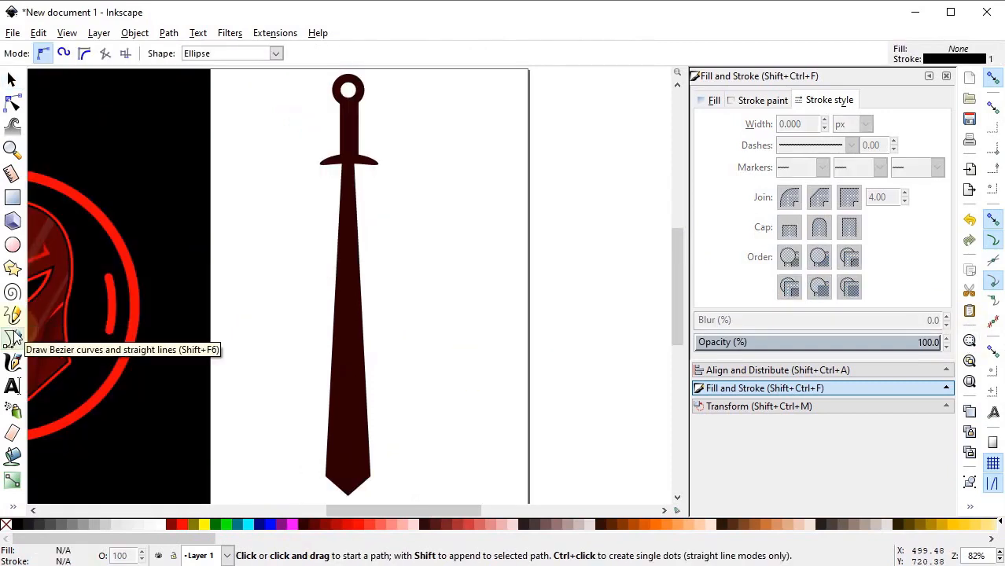
pyautogui.click(276, 52)
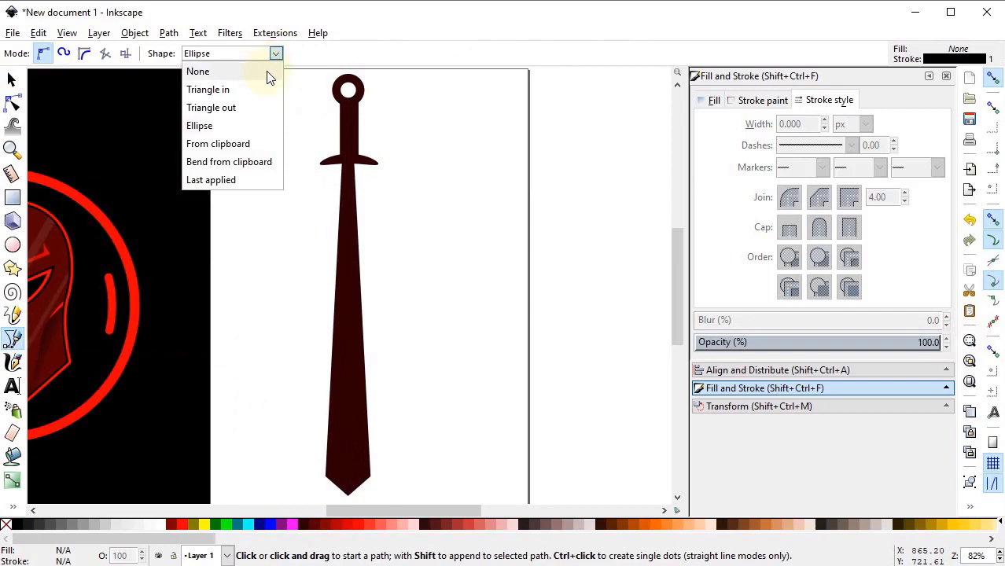
pyautogui.click(266, 71)
pyautogui.click(267, 71)
pyautogui.press('Escape')
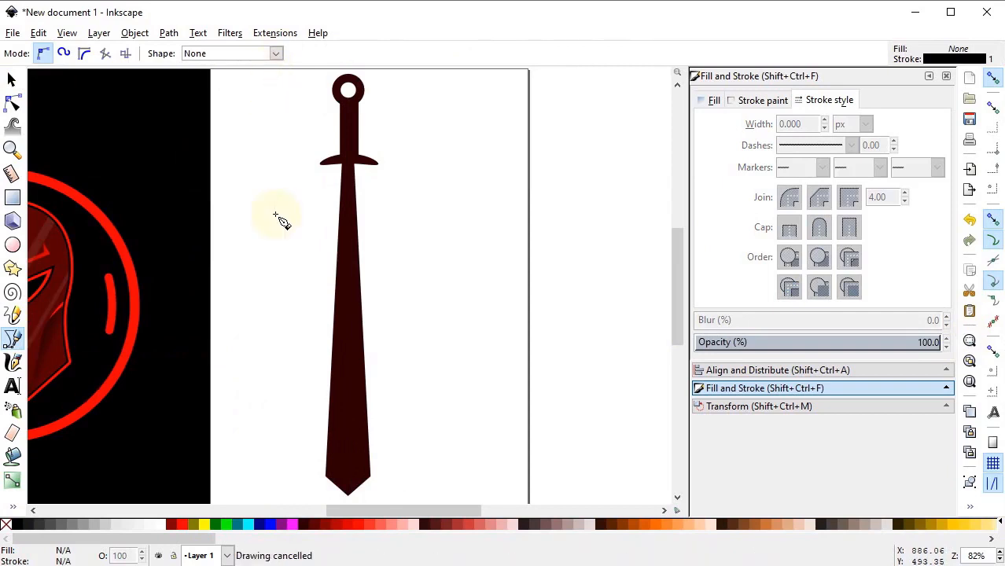
pyautogui.click(348, 492)
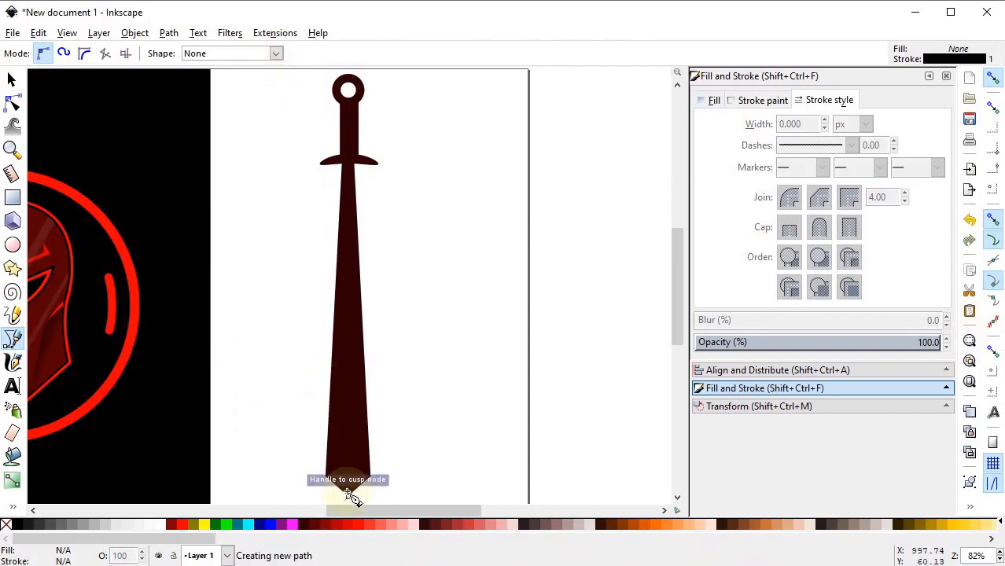
pyautogui.click(349, 75)
pyautogui.click(254, 84)
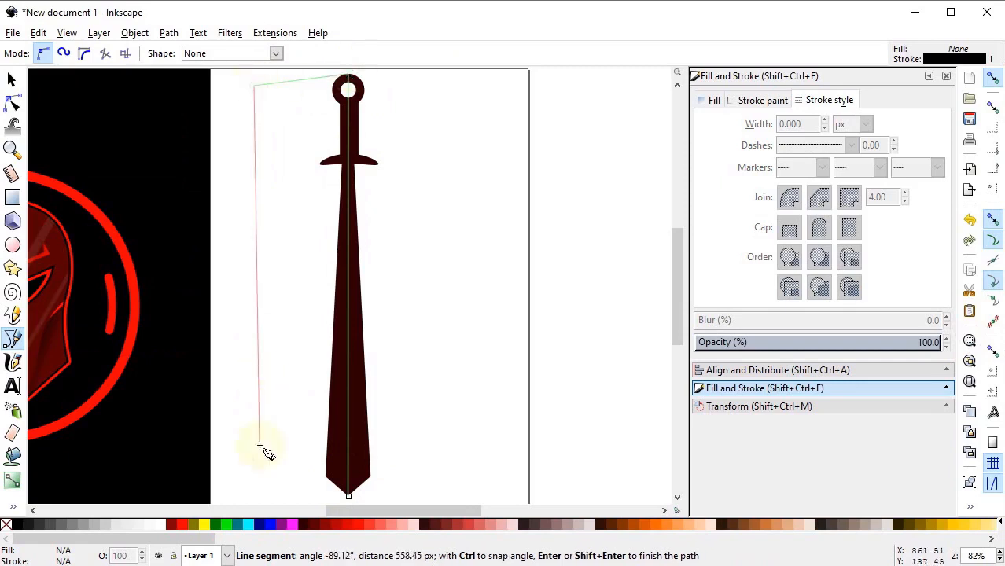
pyautogui.click(260, 482)
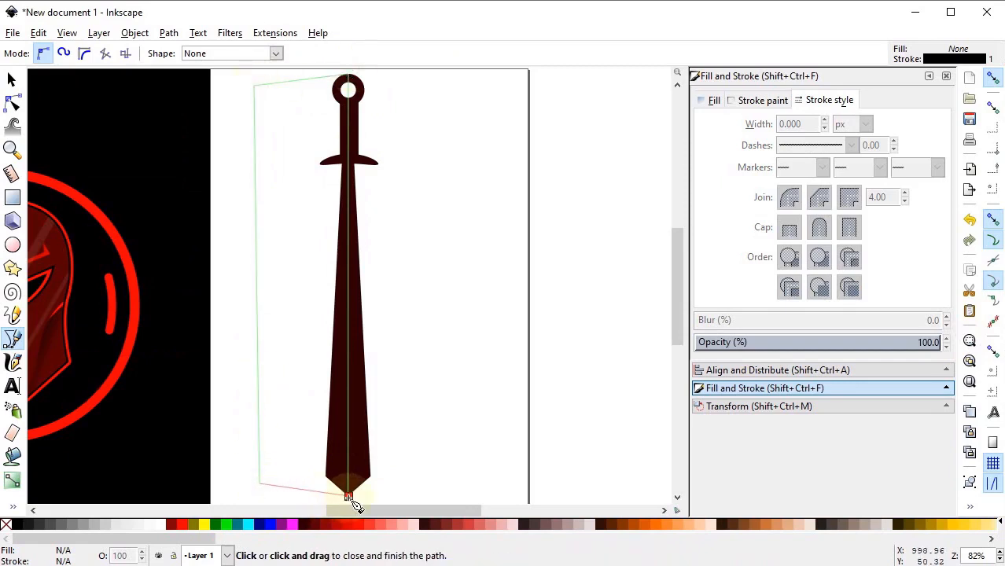
pyautogui.click(349, 496)
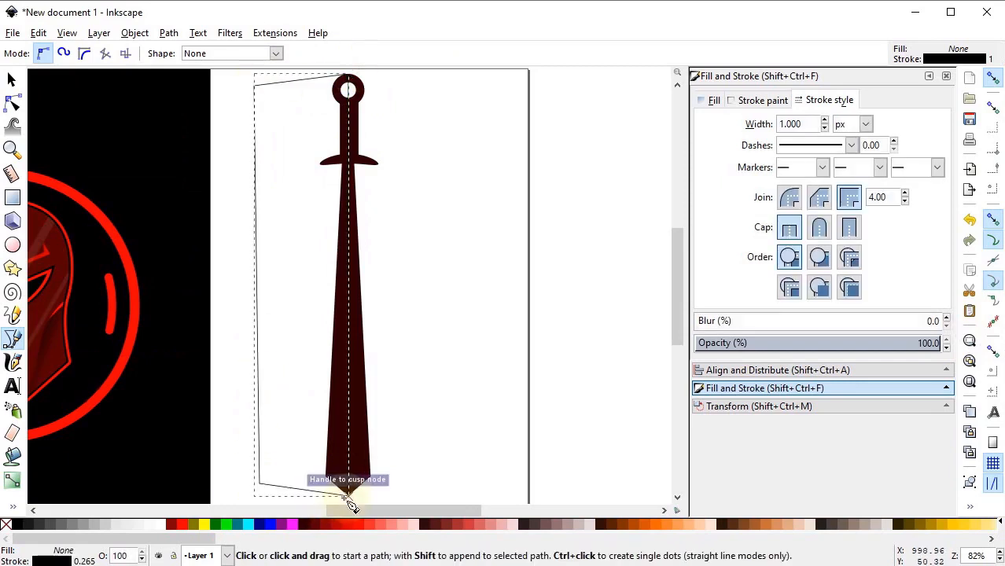
pyautogui.keyDown('shift'); pyautogui.click(6, 527); pyautogui.keyUp('shift')
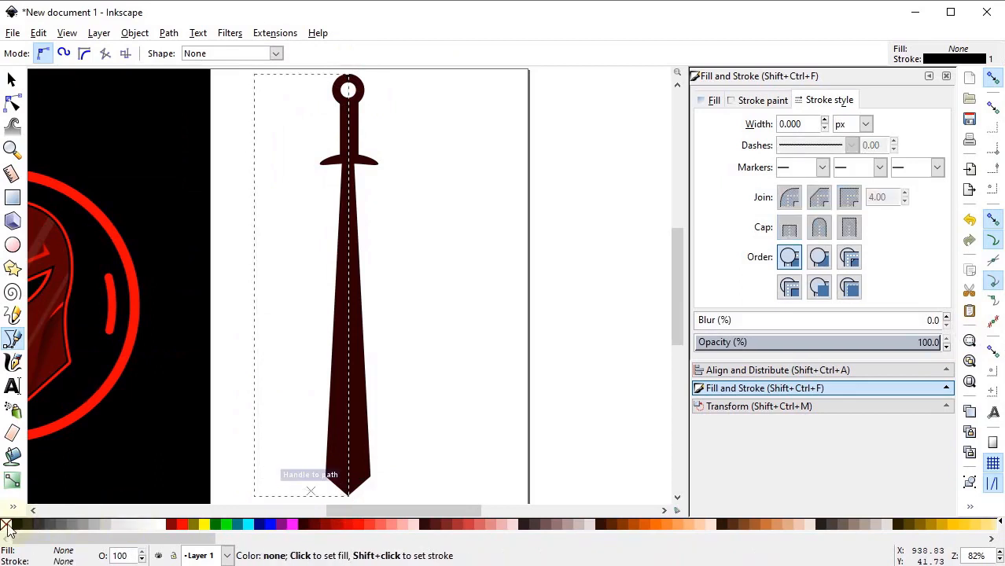
pyautogui.click(363, 527)
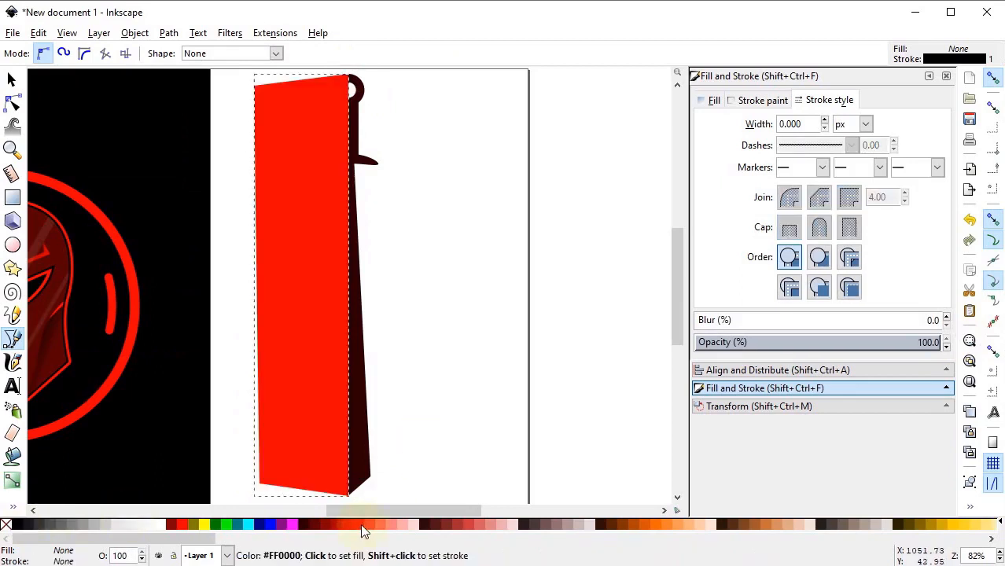
# Step: Duplicate the dark red sword and intersect the copy with the bright red shape to form a red left half
pyautogui.click(12, 80)
pyautogui.click(368, 432)
pyautogui.rightClick(368, 432)
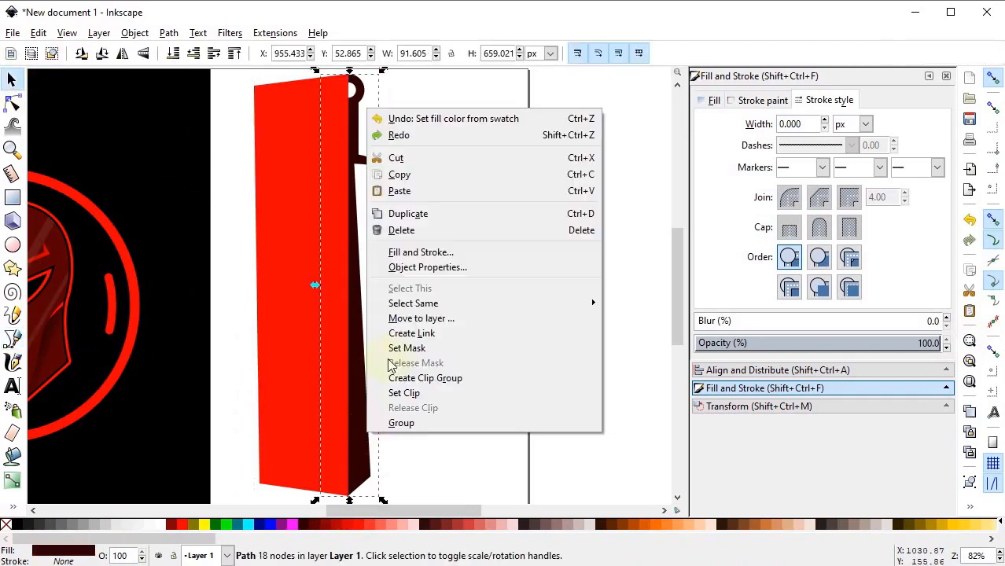
pyautogui.click(412, 212)
pyautogui.keyDown('shift'); pyautogui.click(301, 222); pyautogui.keyUp('shift')
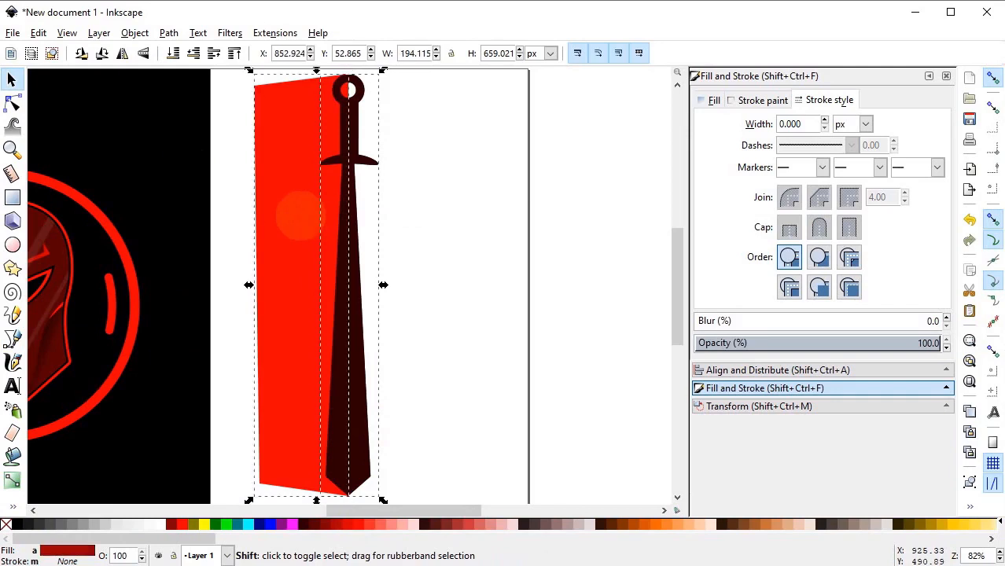
pyautogui.click(169, 32)
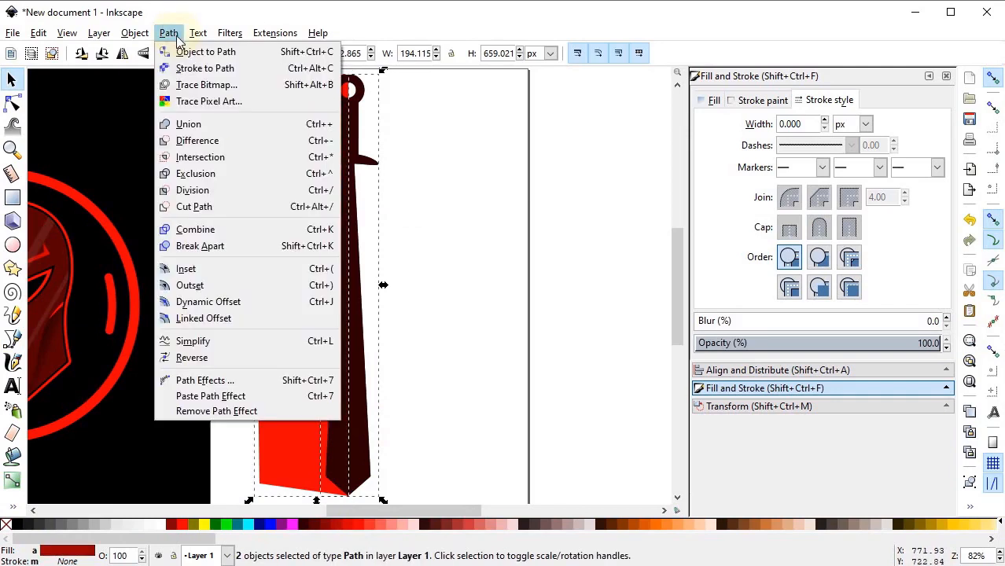
pyautogui.click(212, 156)
pyautogui.click(401, 323)
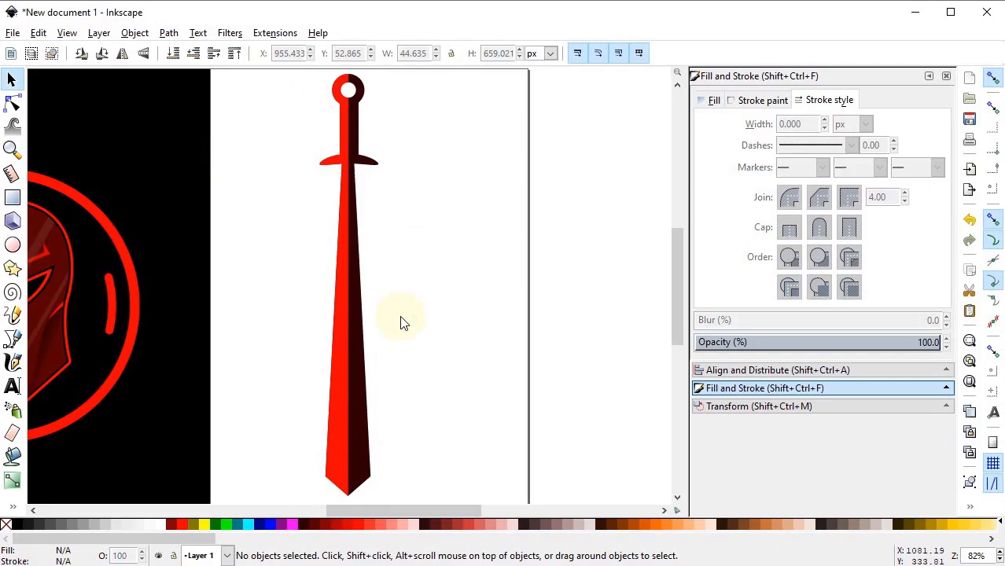
# Step: Lower the opacity of the sword's bright red left half to 55.1%
pyautogui.click(339, 417)
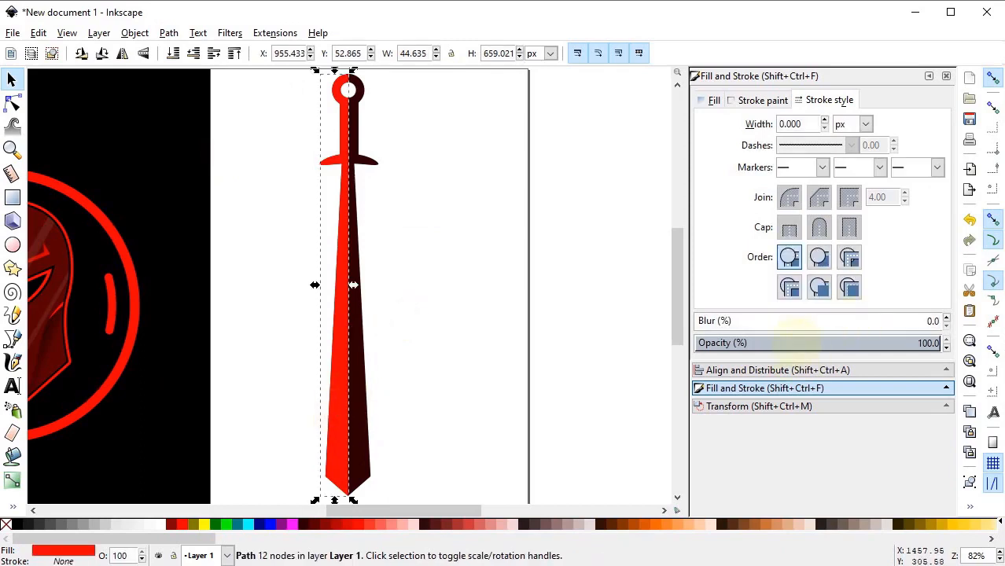
pyautogui.click(797, 343)
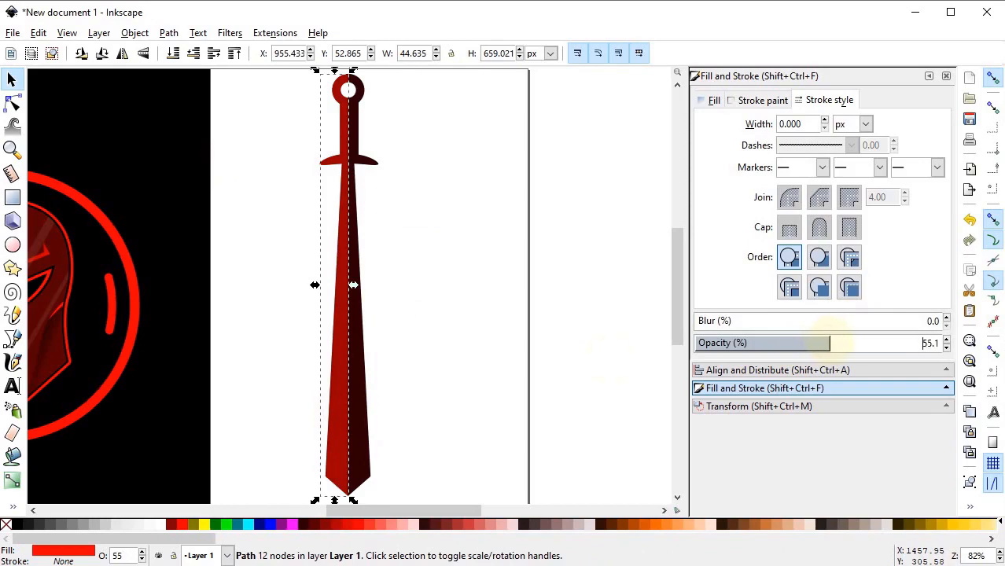
pyautogui.press('Return')
# Step: Draw a rectangle about 8 by 14 px on the handle's red half, against the centre line, and fill it white
pyautogui.press('z')
pyautogui.moveTo(375, 94); pyautogui.dragTo(325, 165)
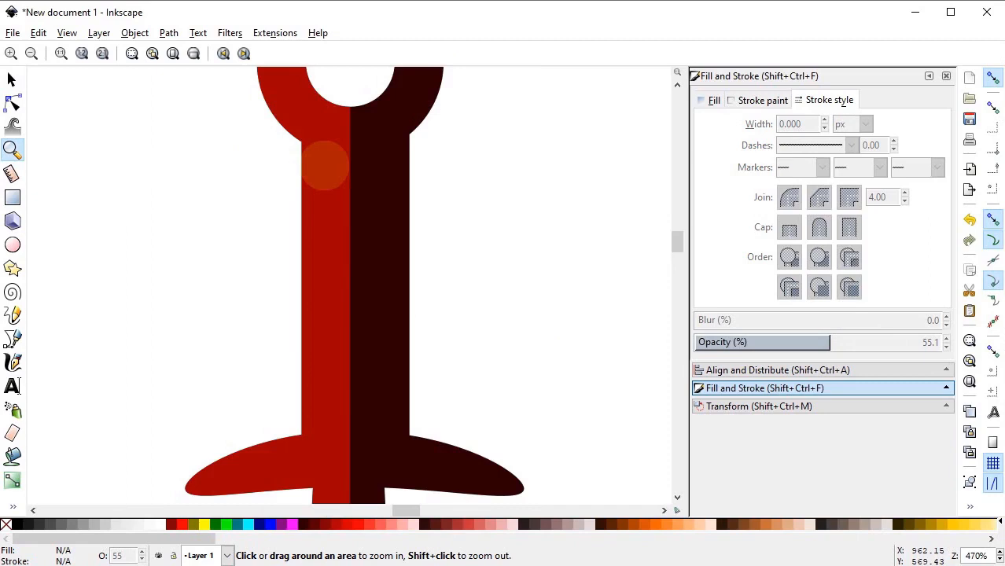
pyautogui.click(13, 200)
pyautogui.moveTo(339, 198)
pyautogui.mouseDown()
pyautogui.moveTo(347, 191)
pyautogui.moveTo(322, 269)
pyautogui.moveTo(321, 246)
pyautogui.mouseUp()
pyautogui.click(11, 79)
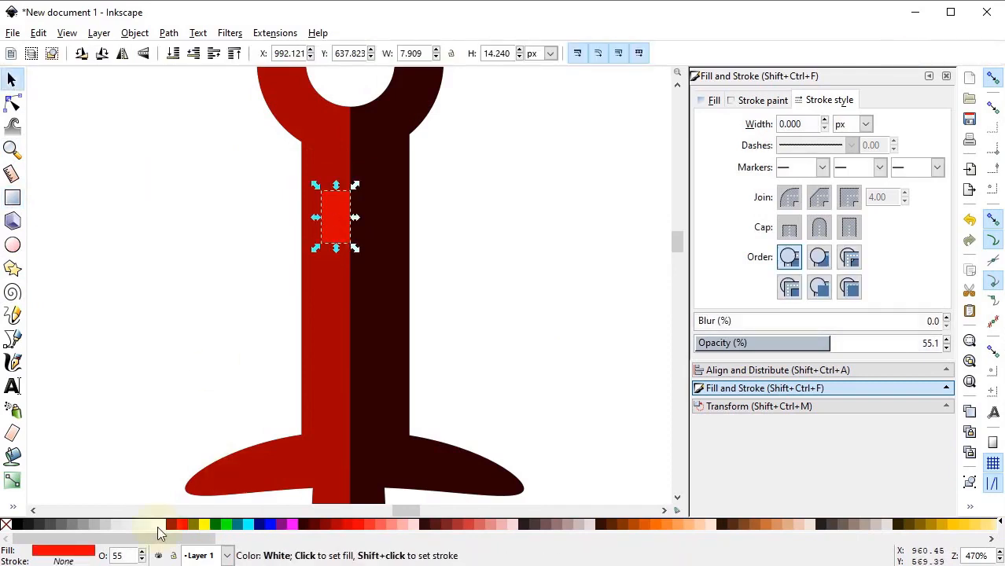
pyautogui.click(168, 524)
pyautogui.press('Escape')
# Step: Duplicate the white rectangle twice and place the copies below it along the handle's centre line with equal gaps
pyautogui.click(331, 204)
pyautogui.rightClick(328, 198)
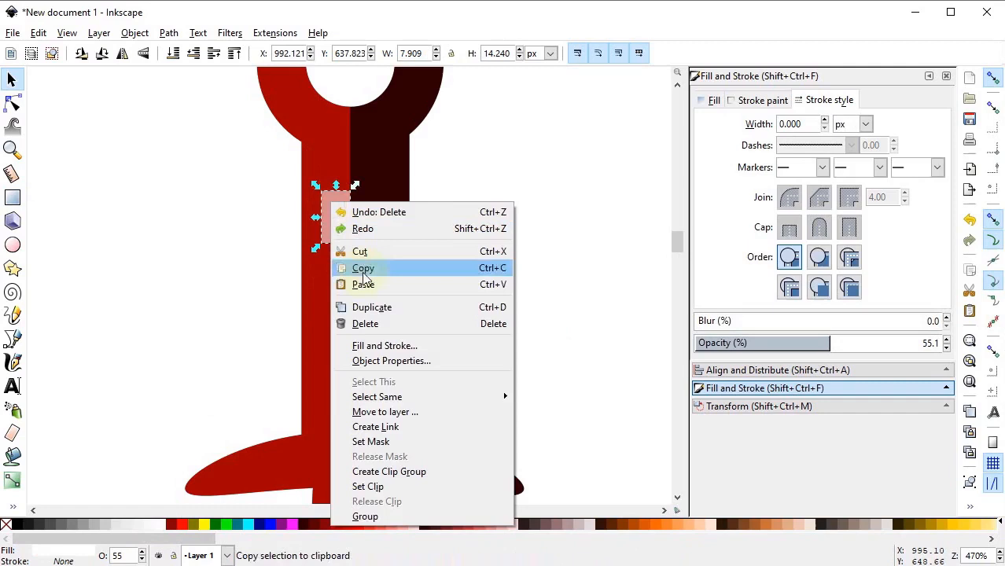
pyautogui.click(362, 300)
pyautogui.click(327, 220)
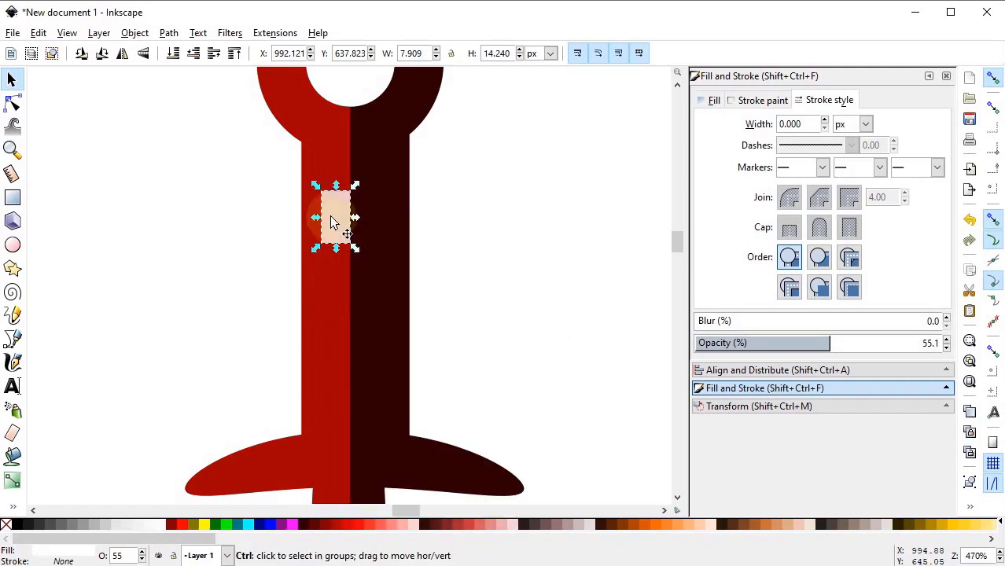
pyautogui.moveTo(331, 222); pyautogui.dragTo(334, 275)
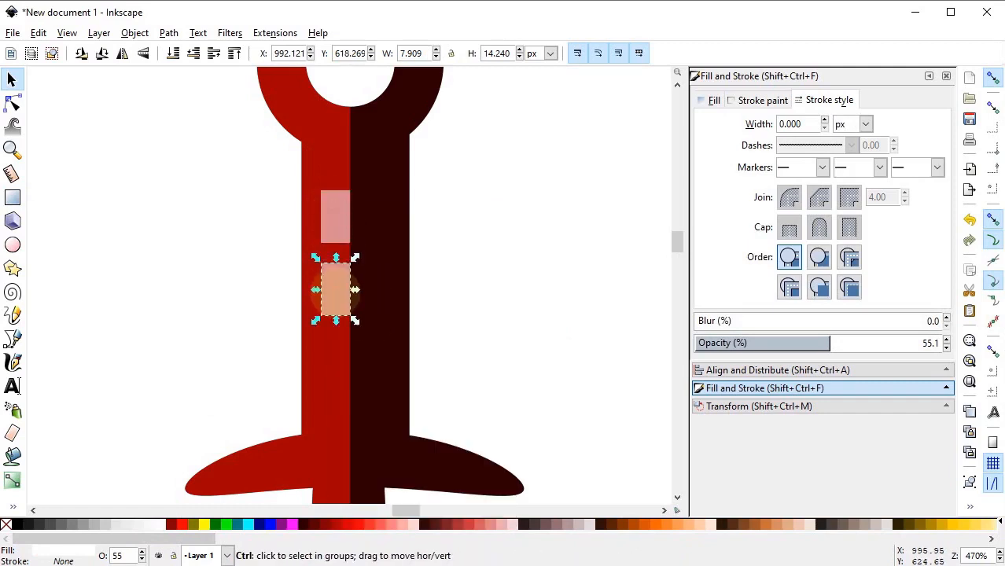
pyautogui.rightClick(334, 283)
pyautogui.click(401, 386)
pyautogui.moveTo(336, 294); pyautogui.dragTo(336, 371)
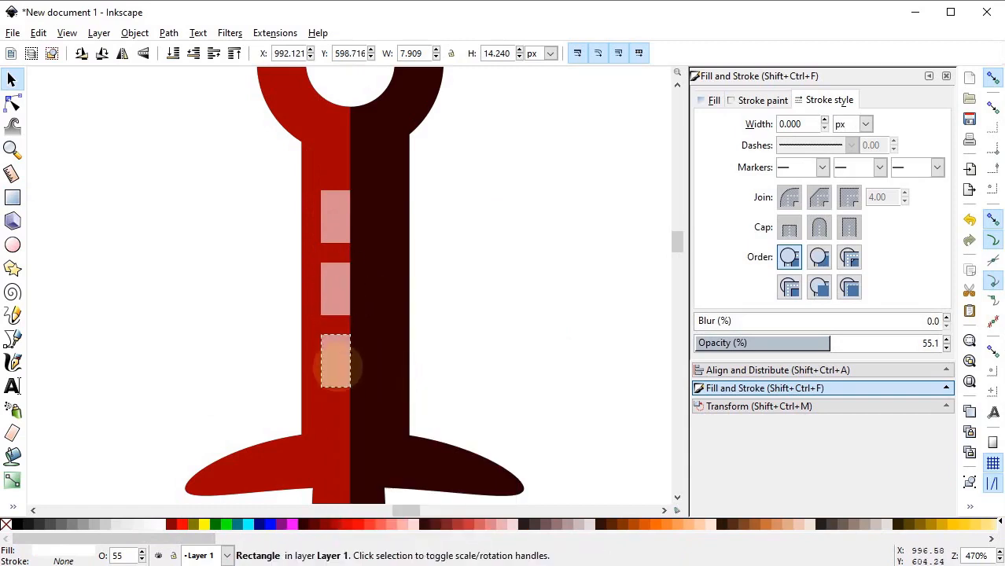
# Step: Merge the three white rectangles with Union and move them slightly down the handle
pyautogui.keyDown('shift'); pyautogui.click(333, 275); pyautogui.keyUp('shift')
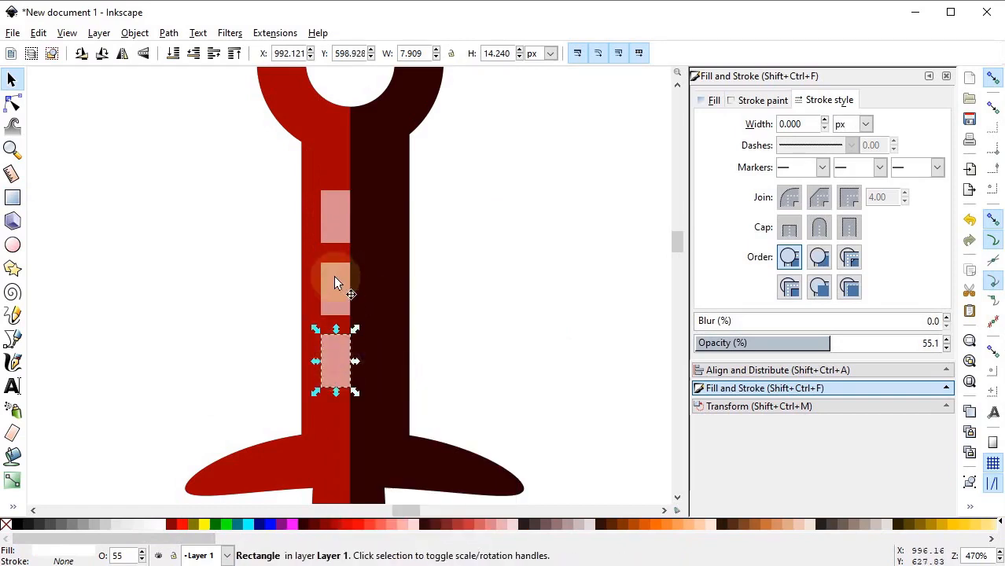
pyautogui.keyDown('shift'); pyautogui.click(332, 233); pyautogui.keyUp('shift')
pyautogui.click(170, 34)
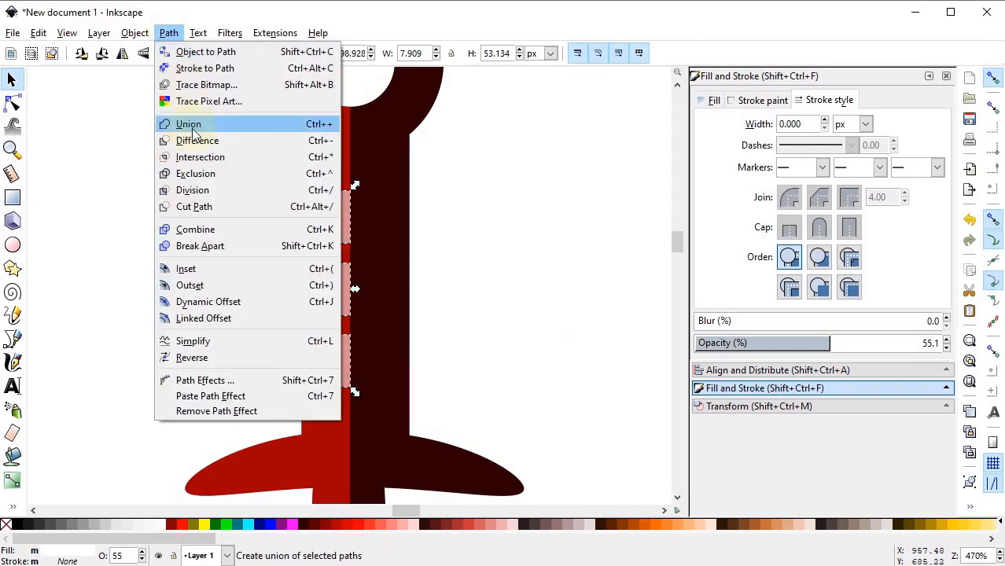
pyautogui.click(192, 128)
pyautogui.moveTo(338, 287); pyautogui.dragTo(337, 300)
# Step: Cut the merged rectangles, paste them in place, and subtract them from the sword's red half with Difference
pyautogui.rightClick(336, 300)
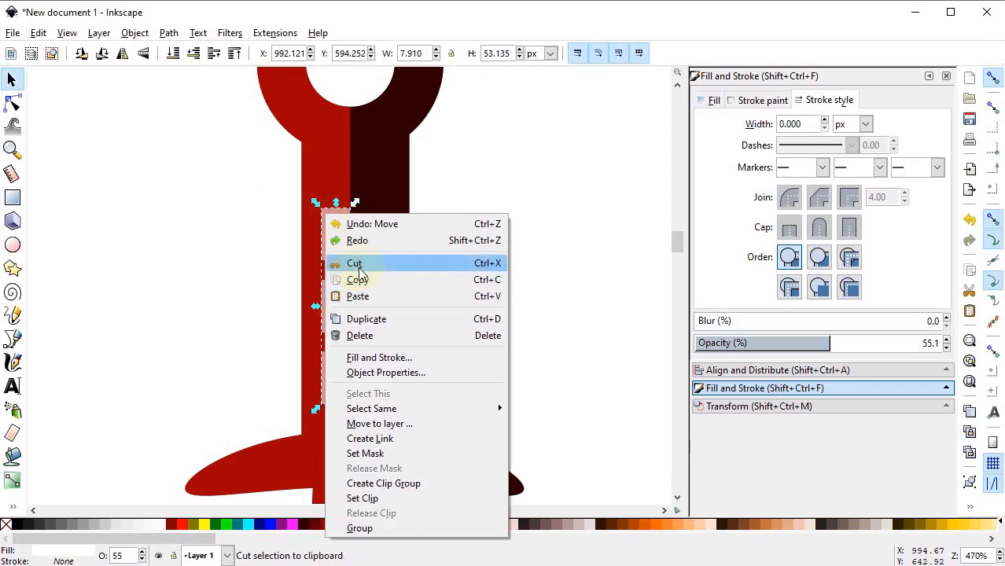
pyautogui.click(356, 265)
pyautogui.click(43, 35)
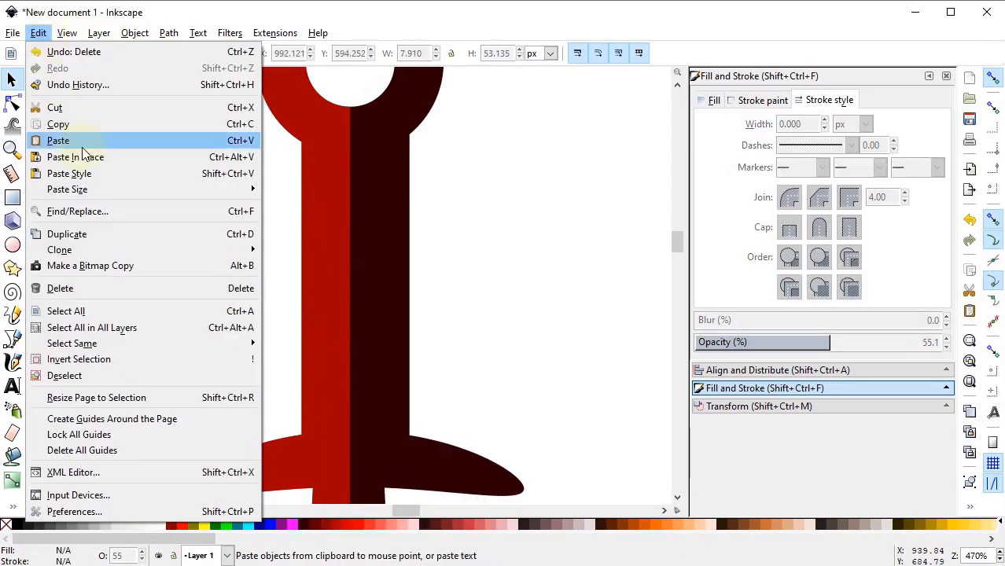
pyautogui.click(87, 156)
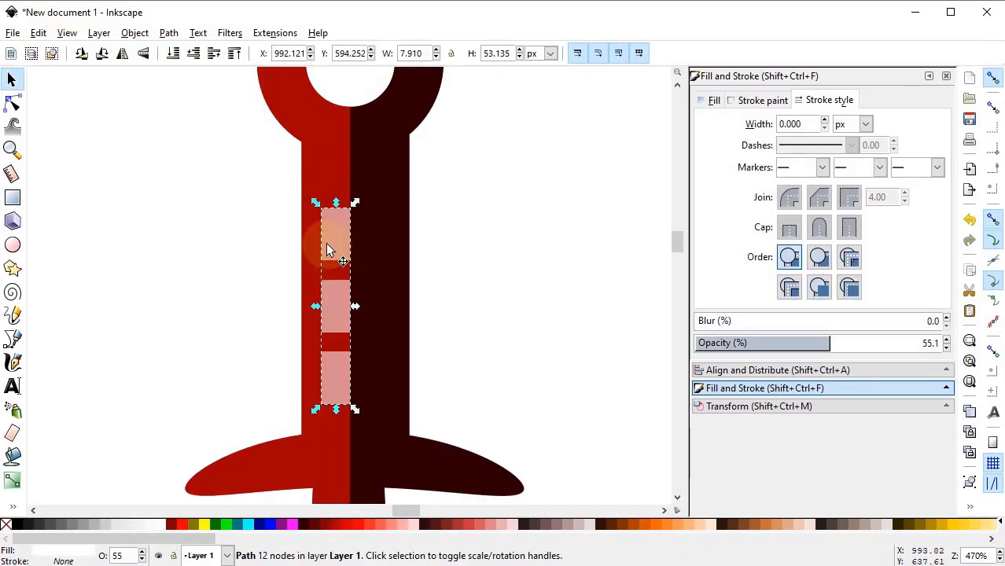
pyautogui.keyDown('shift'); pyautogui.click(332, 196); pyautogui.keyUp('shift')
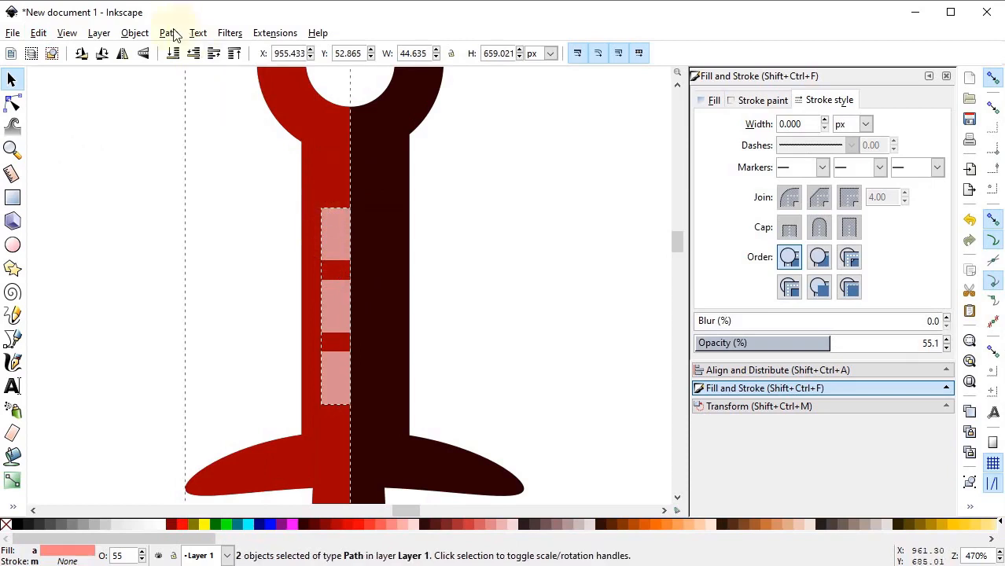
pyautogui.click(171, 34)
pyautogui.click(202, 142)
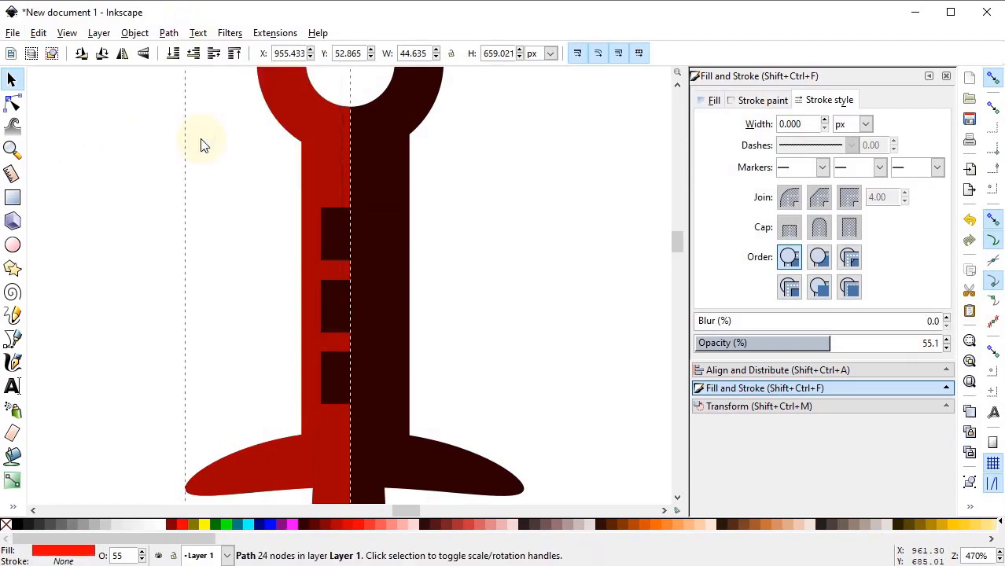
# Step: Paste the rectangles in place again and subtract them from the dark red sword with Difference
pyautogui.click(45, 35)
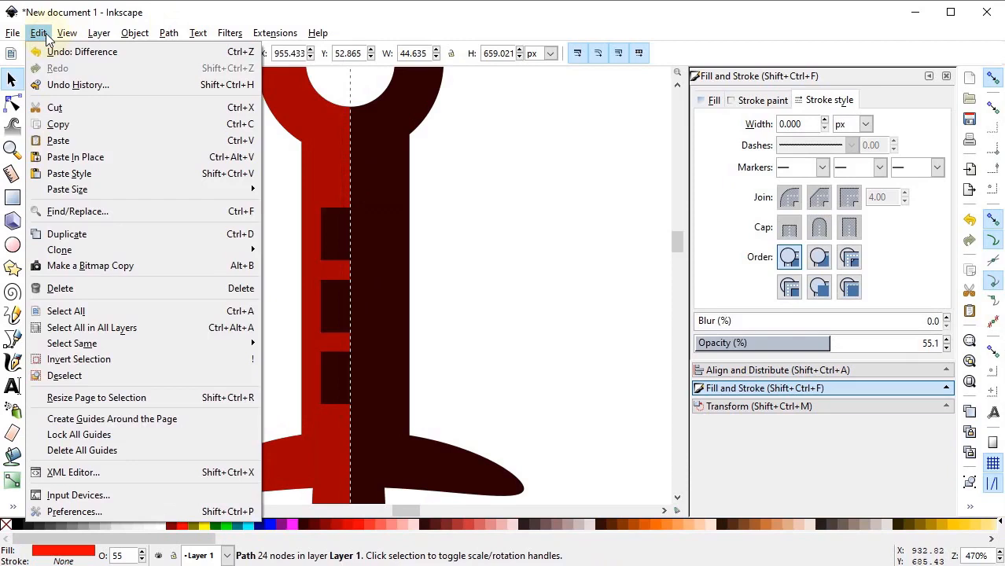
pyautogui.click(79, 158)
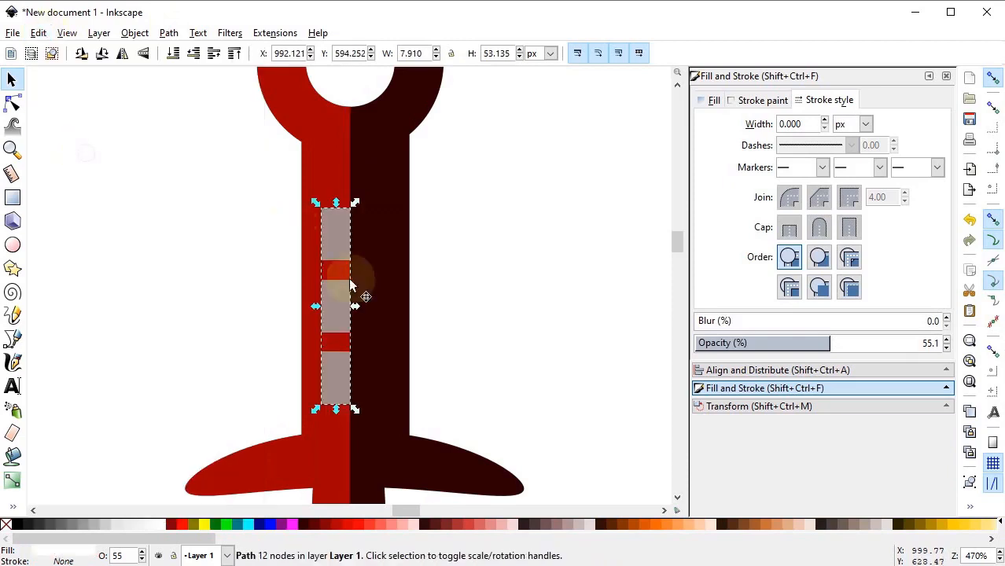
pyautogui.keyDown('shift'); pyautogui.click(368, 225); pyautogui.keyUp('shift')
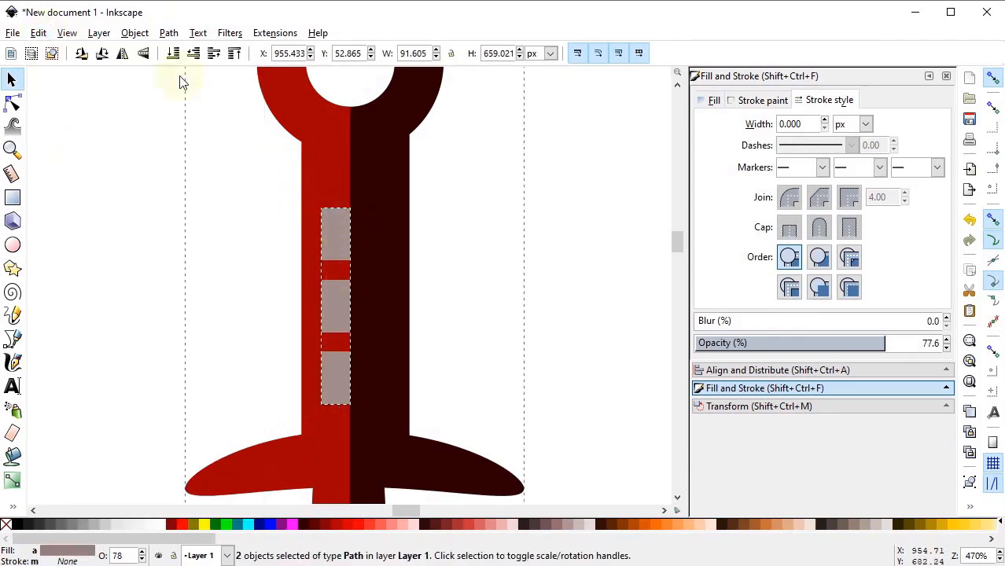
pyautogui.click(169, 33)
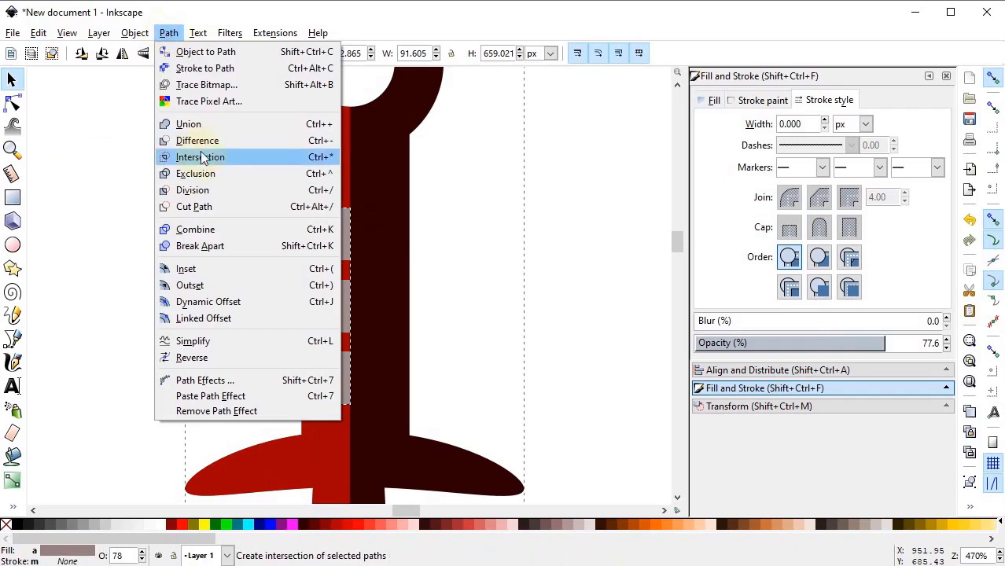
pyautogui.click(201, 143)
# Step: Shorten the sword's handle by moving the nodes of the ring pommel down on both halves
pyautogui.scroll(3, 132, 149)
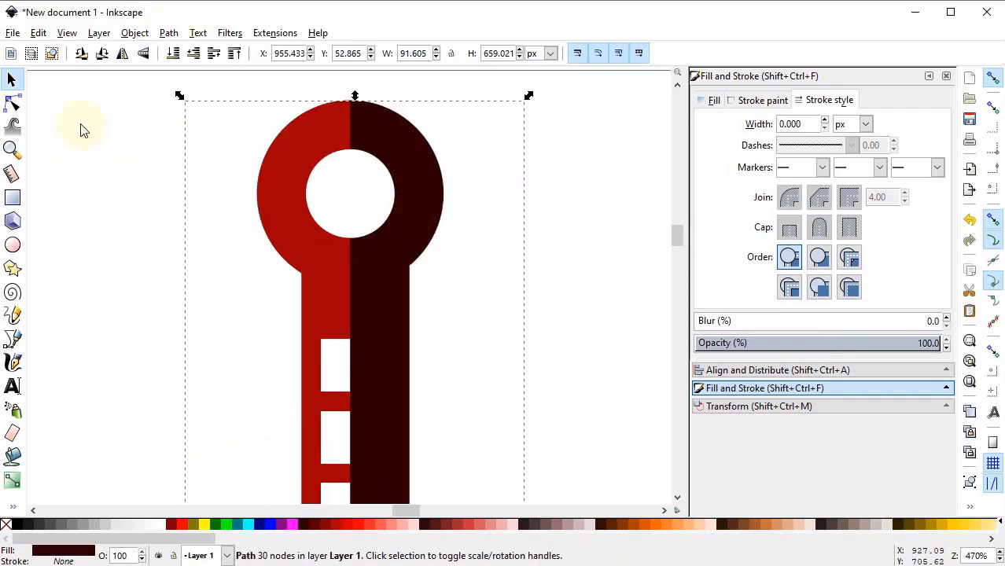
pyautogui.click(12, 102)
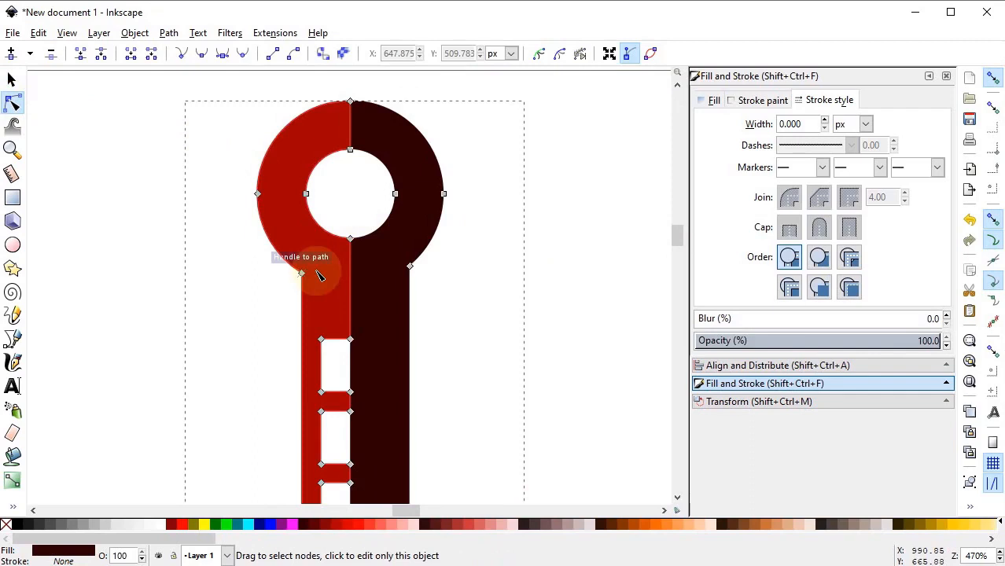
pyautogui.click(319, 274)
pyautogui.moveTo(227, 324); pyautogui.dragTo(463, 77)
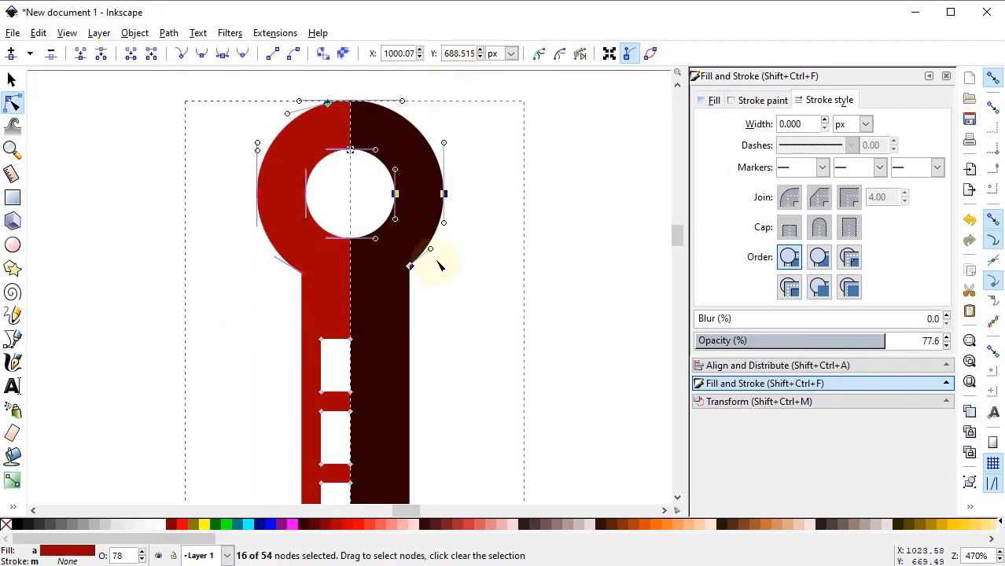
pyautogui.moveTo(410, 268); pyautogui.dragTo(410, 313)
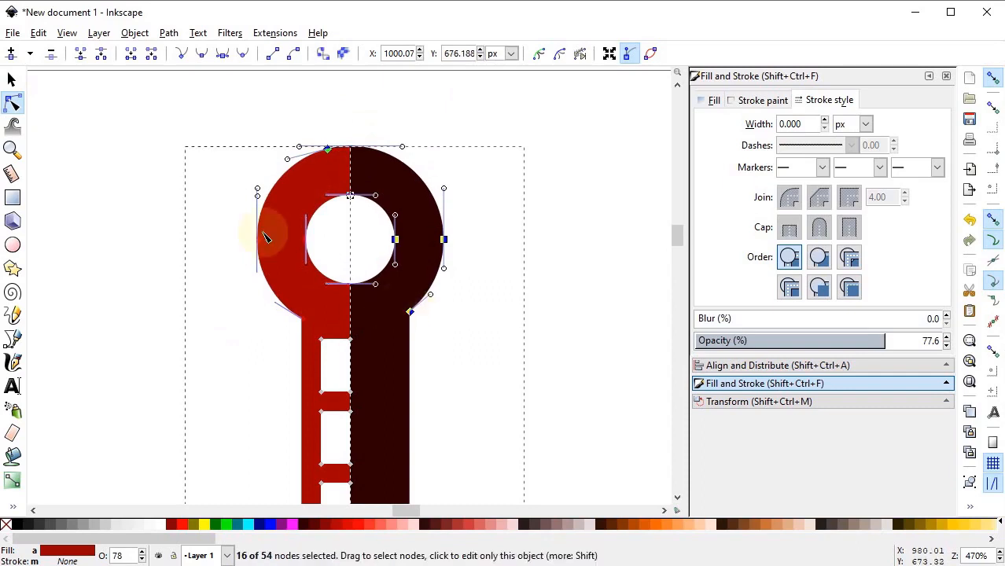
pyautogui.click(11, 79)
pyautogui.click(464, 114)
# Step: Draw a bright red guide rectangle about 8 px wide above the ring pommel and set its height to 3 px
pyautogui.press('z')
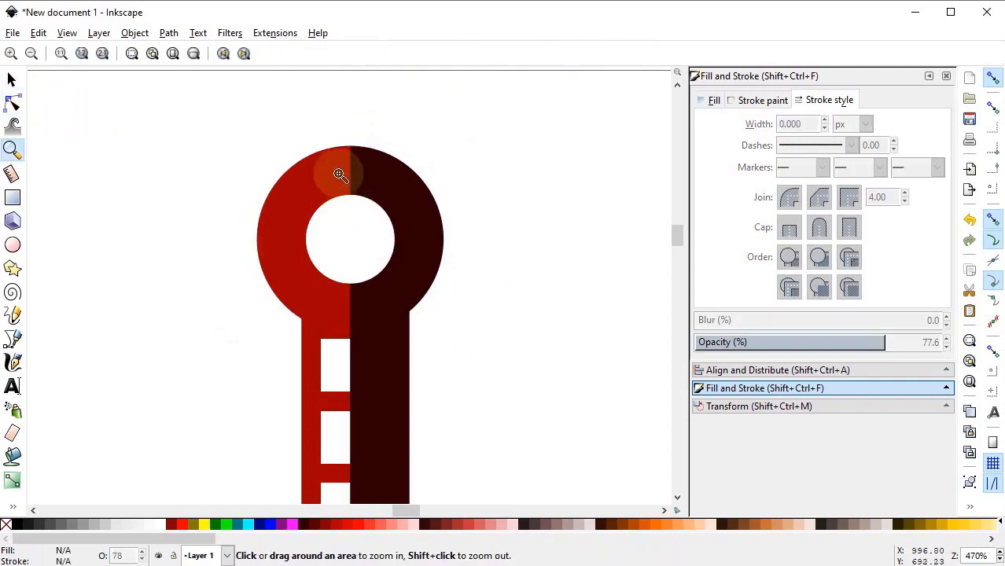
pyautogui.moveTo(329, 168); pyautogui.dragTo(429, 91)
pyautogui.click(12, 198)
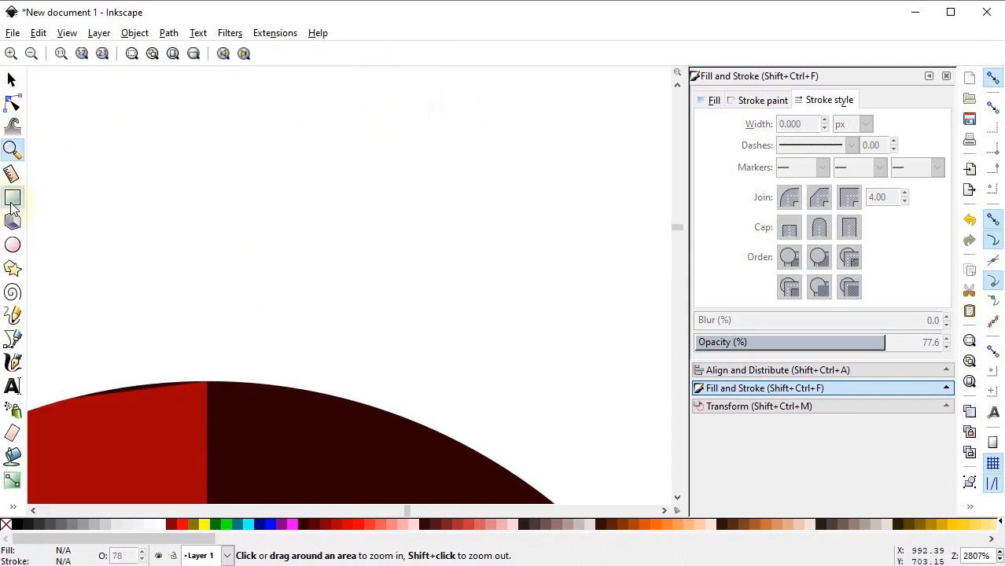
pyautogui.moveTo(290, 330); pyautogui.dragTo(324, 307)
pyautogui.moveTo(441, 265); pyautogui.dragTo(440, 265)
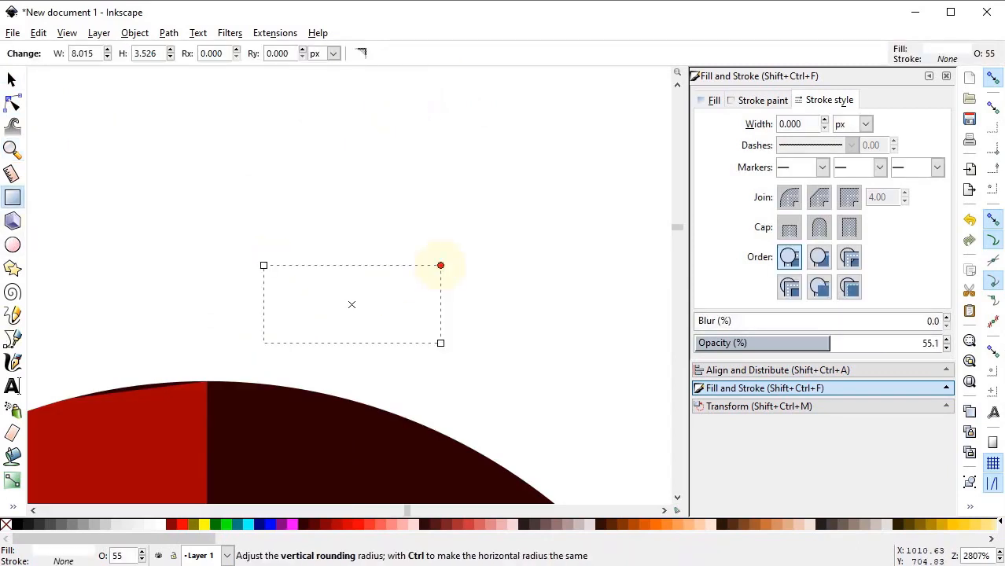
pyautogui.click(357, 526)
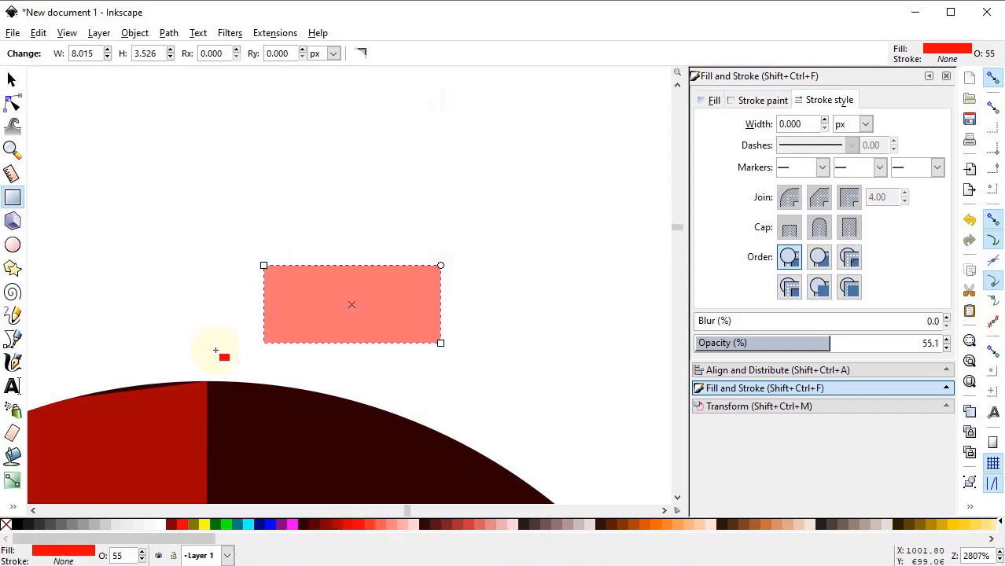
pyautogui.click(11, 80)
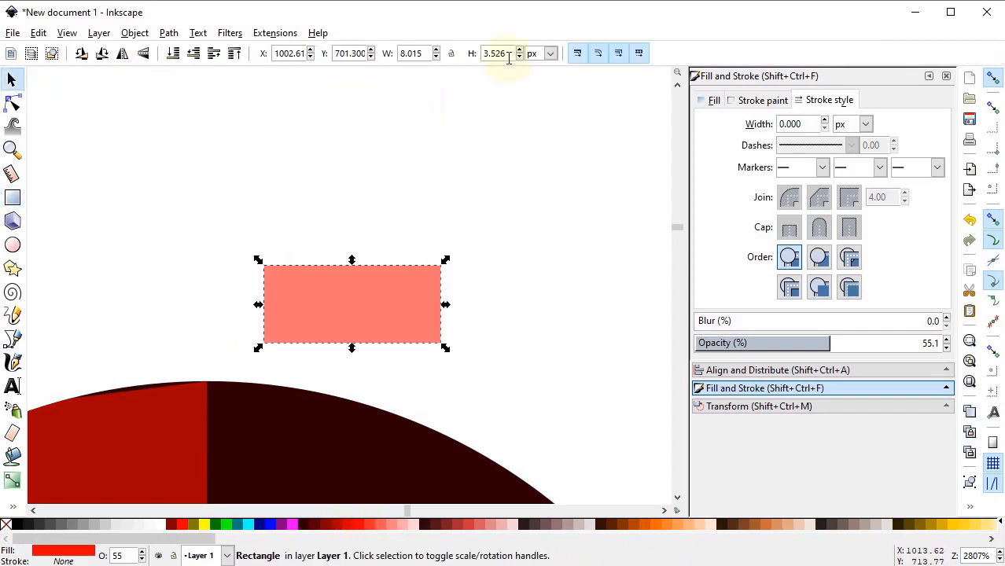
pyautogui.write('3')
pyautogui.press('Return')
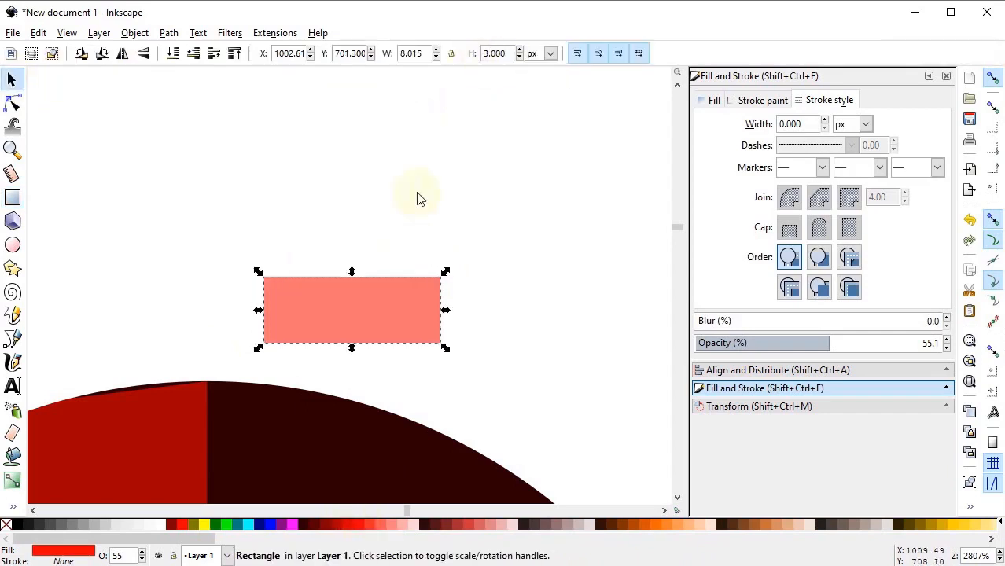
# Step: Duplicate the guide rectangle, snap the copy directly on top of the original, and set its height to 4.5 px
pyautogui.rightClick(380, 305)
pyautogui.click(424, 384)
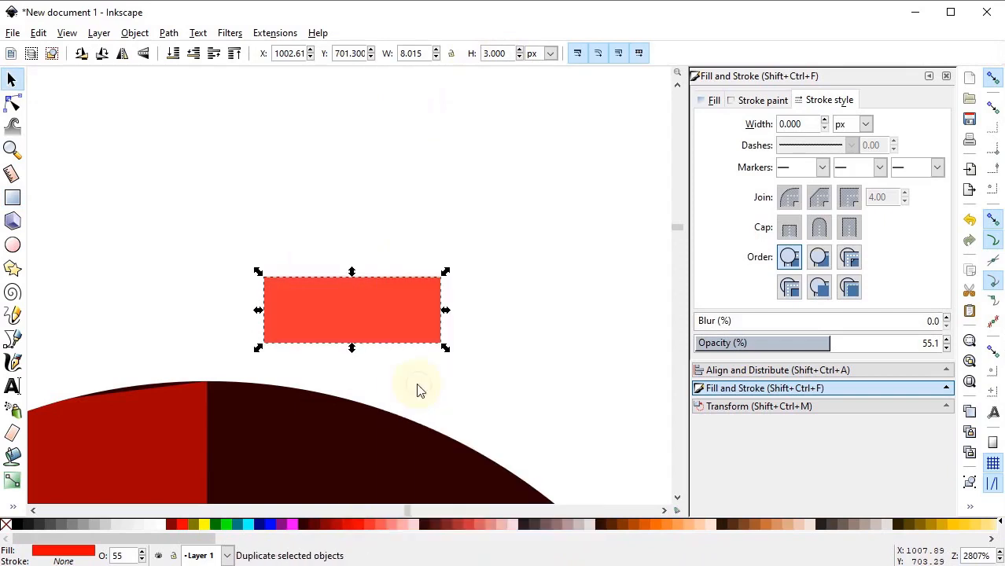
pyautogui.moveTo(332, 328); pyautogui.dragTo(328, 263)
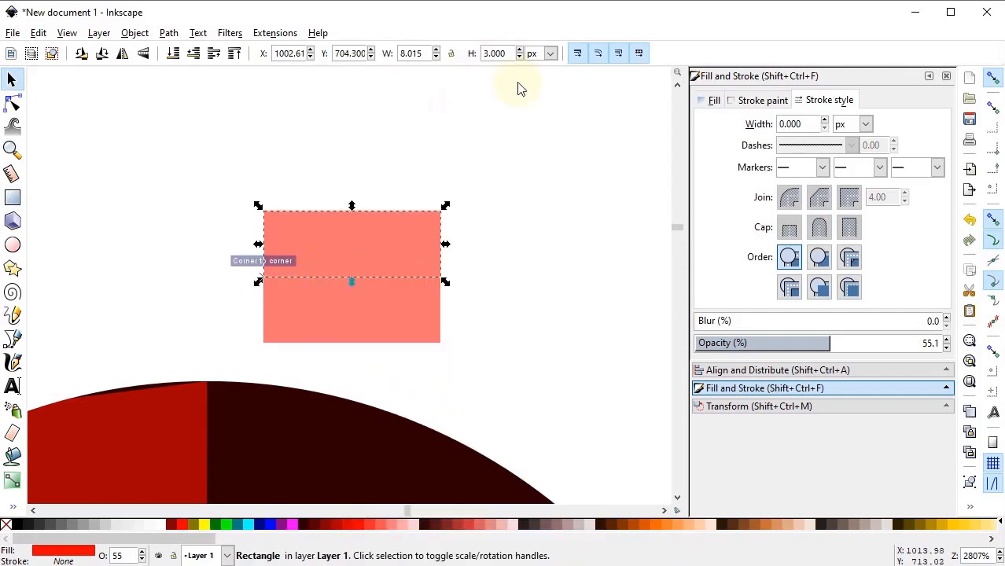
pyautogui.write('4.3')
pyautogui.press('Return')
pyautogui.doubleClick(496, 53)
pyautogui.write('4.5')
pyautogui.press('Return')
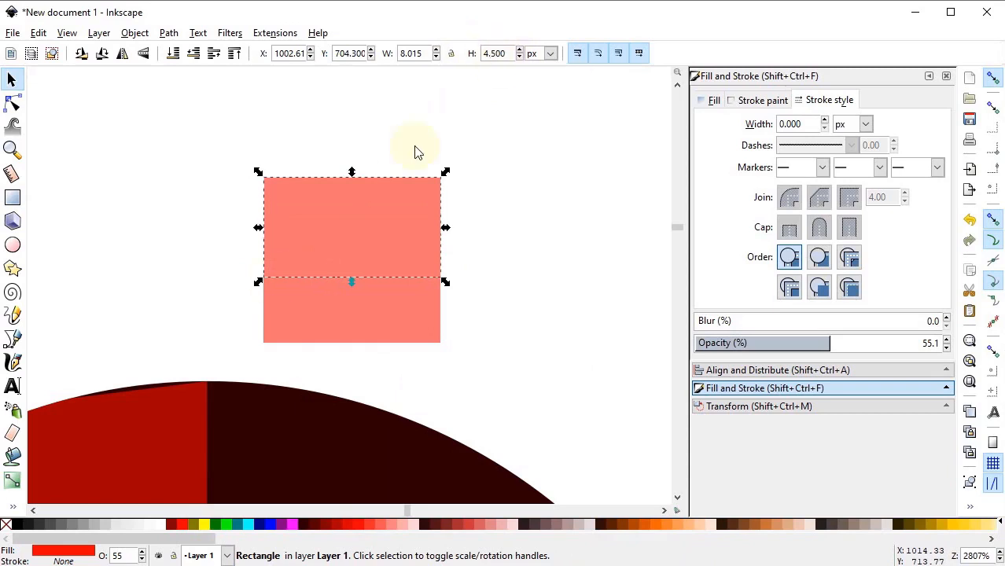
# Step: Fill the upper guide rectangle with green and snap both rectangles' lower-left corner to the top centre node of the pommel
pyautogui.click(225, 525)
pyautogui.keyDown('shift'); pyautogui.click(330, 332); pyautogui.keyUp('shift')
pyautogui.moveTo(330, 332); pyautogui.dragTo(259, 428)
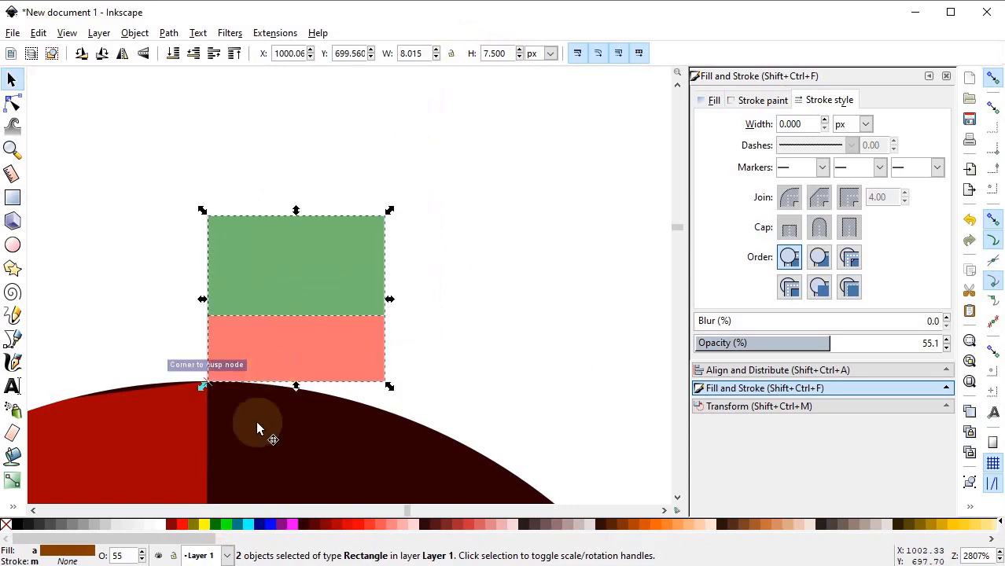
# Step: Duplicate the dark sword shape and set the copy's opacity to 52.9%
pyautogui.click(285, 420)
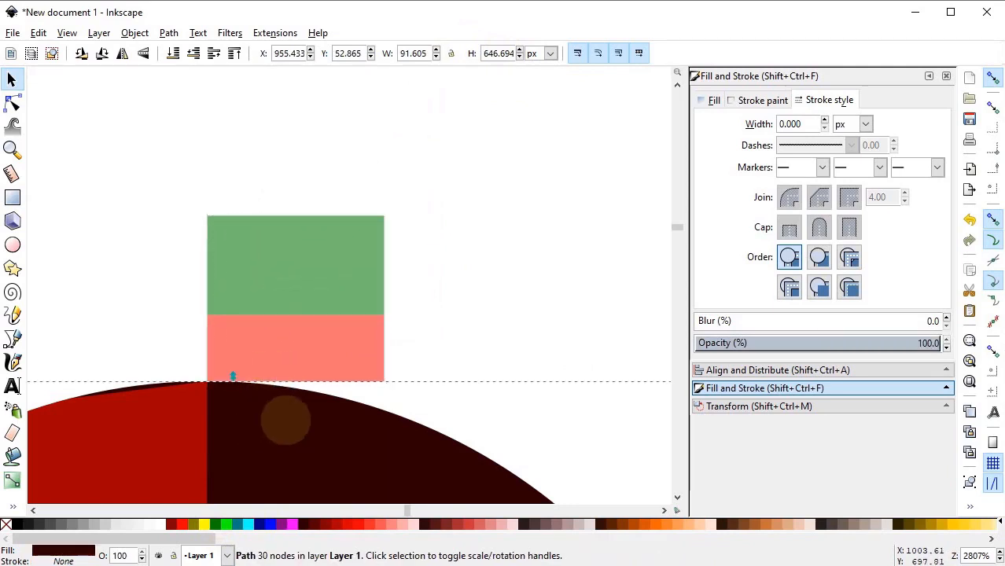
pyautogui.rightClick(285, 420)
pyautogui.click(329, 203)
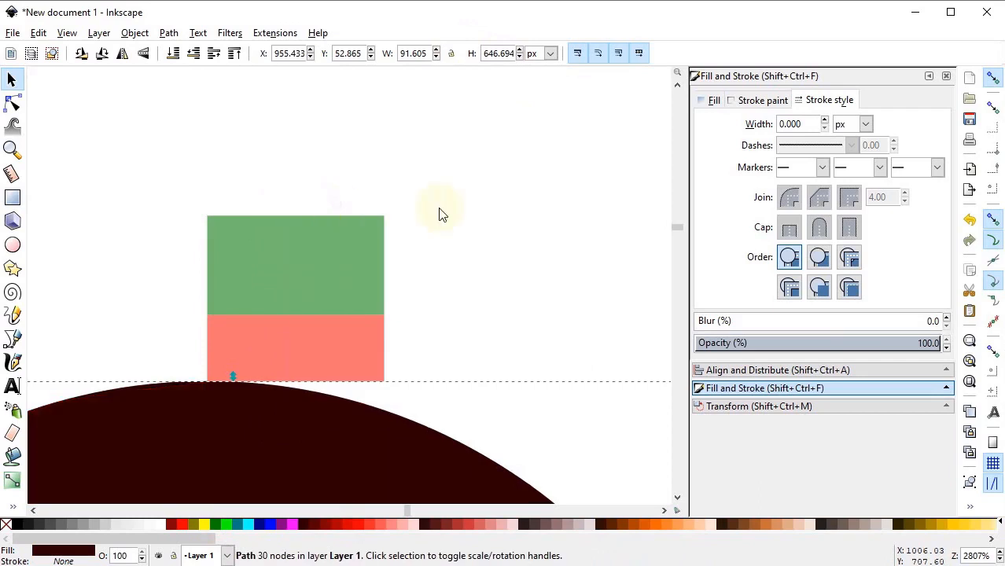
pyautogui.click(825, 342)
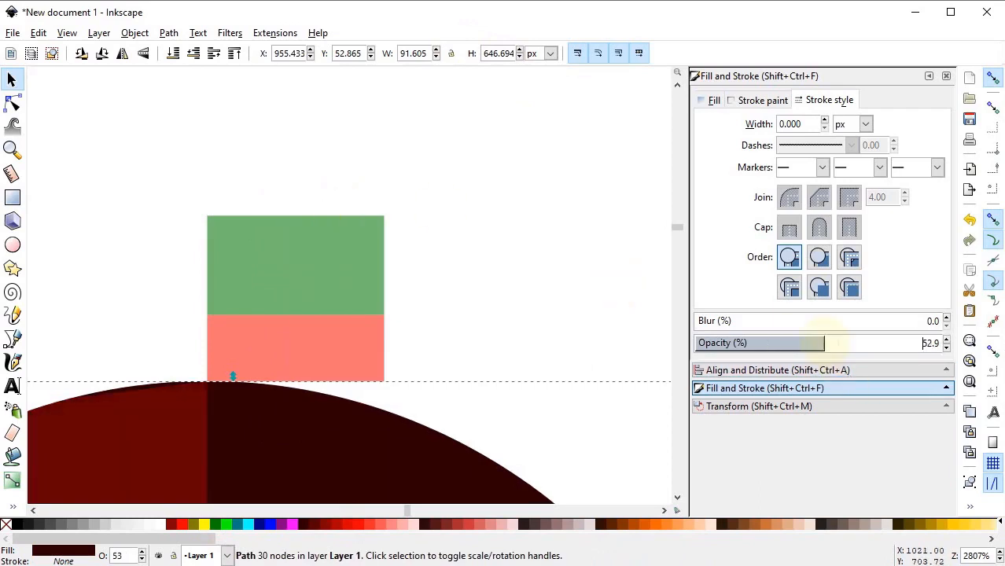
# Step: Create a linked offset from the semi-transparent sword and expand it to the top edge of the red guide rectangle
pyautogui.click(169, 33)
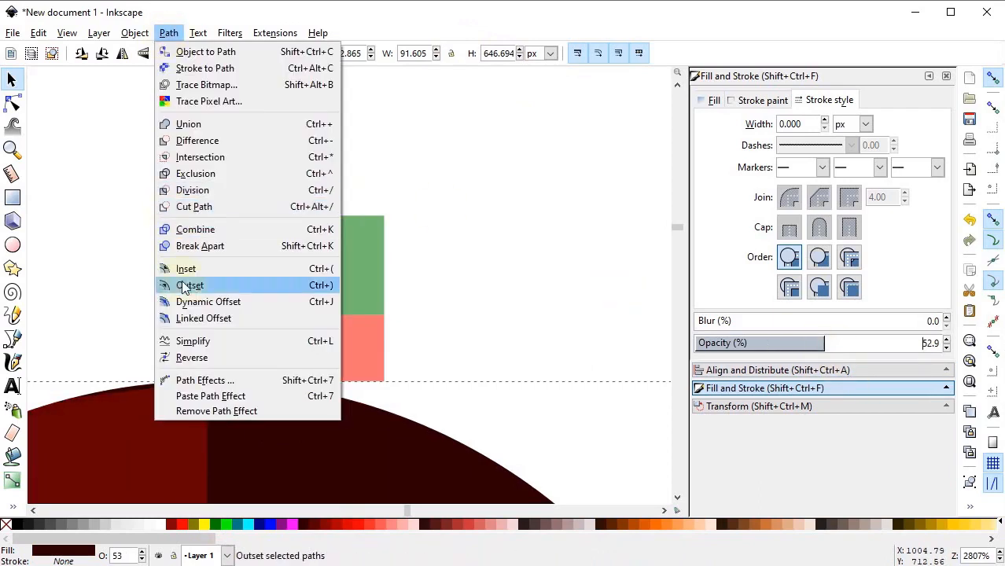
pyautogui.click(190, 318)
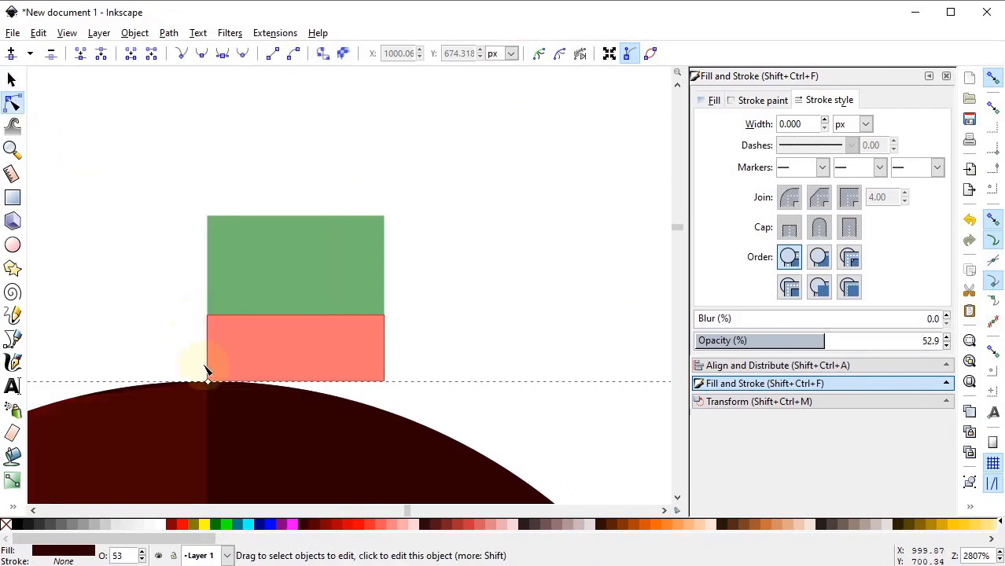
pyautogui.moveTo(207, 383); pyautogui.dragTo(209, 318)
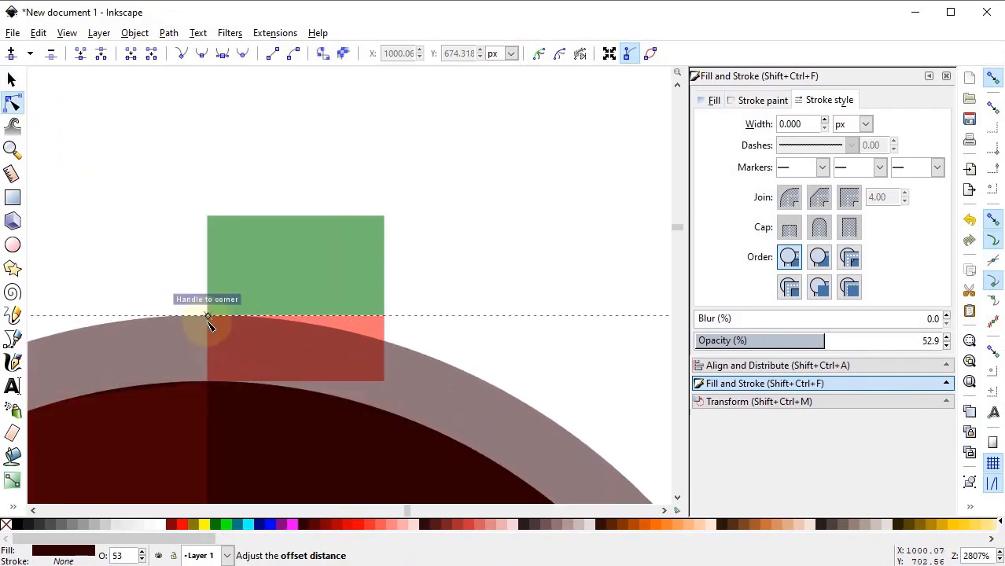
# Step: Duplicate the linked offset and expand the copy to the top edge of the green guide rectangle
pyautogui.rightClick(163, 343)
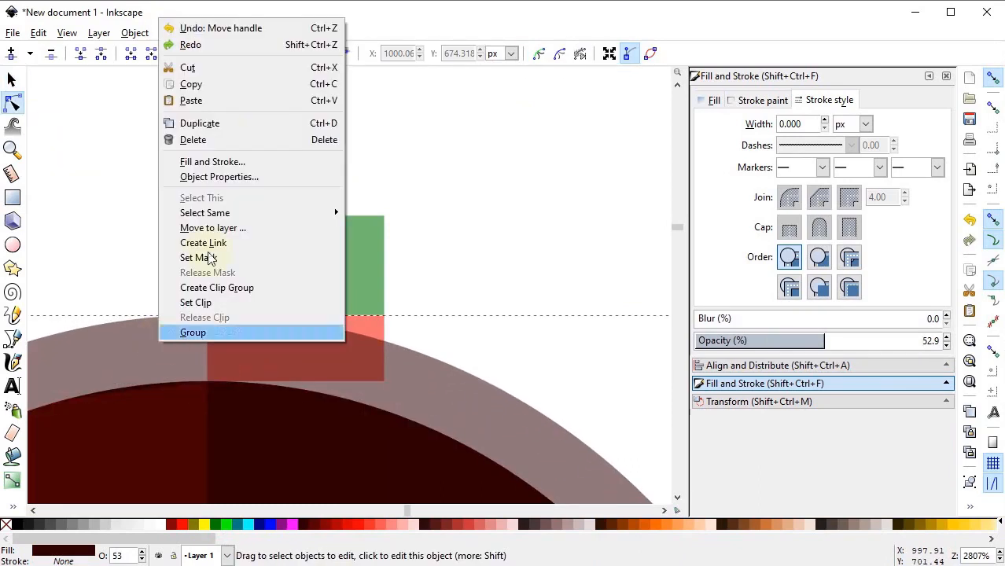
pyautogui.click(220, 125)
pyautogui.moveTo(208, 319); pyautogui.dragTo(213, 216)
pyautogui.press('s')
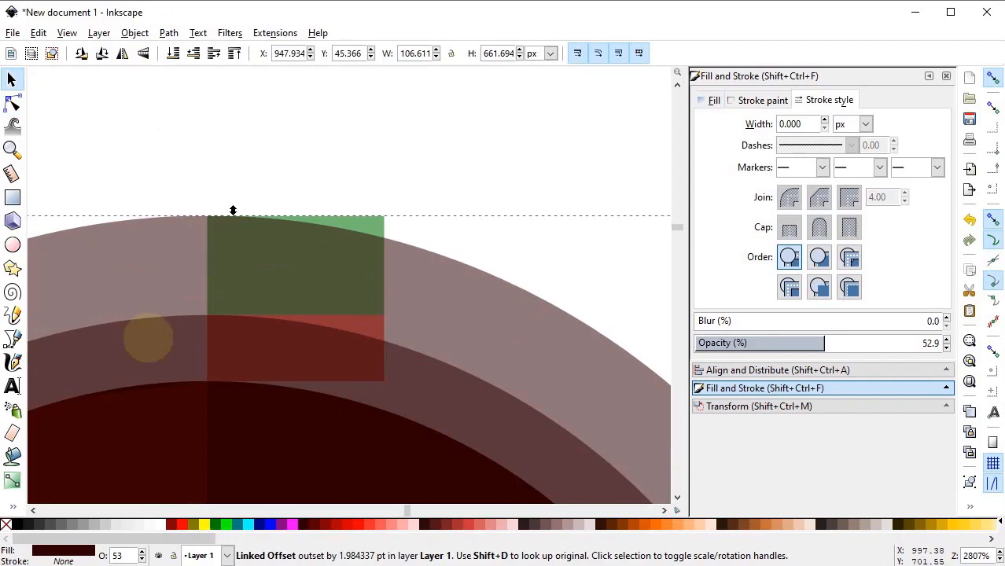
# Step: Raise the inner linked offset to the front and subtract it from the outer one with Difference
pyautogui.press('alt')
pyautogui.keyDown('alt'); pyautogui.click(233, 210); pyautogui.keyUp('alt')
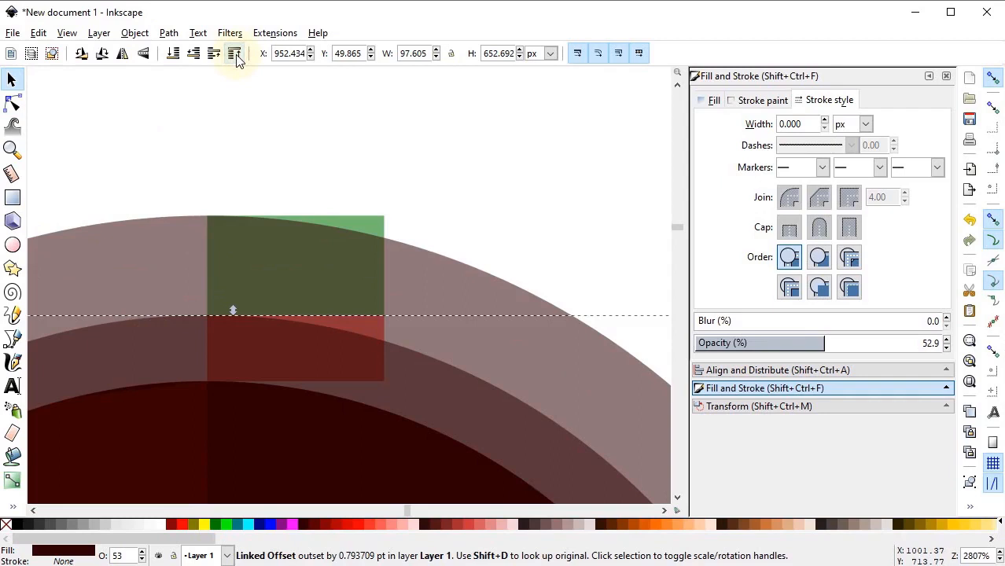
pyautogui.press('shift')
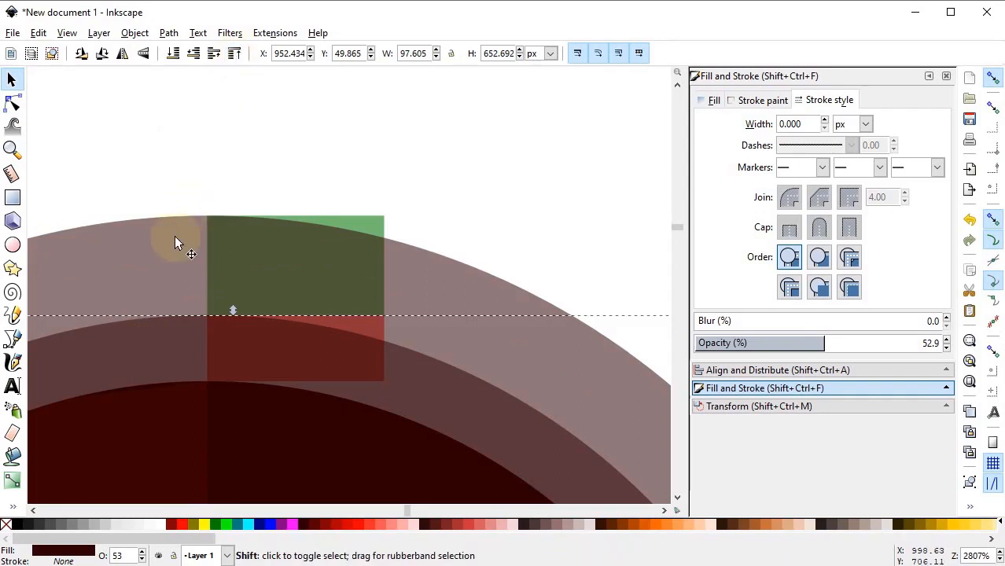
pyautogui.keyDown('shift'); pyautogui.click(175, 238); pyautogui.keyUp('shift')
pyautogui.click(170, 34)
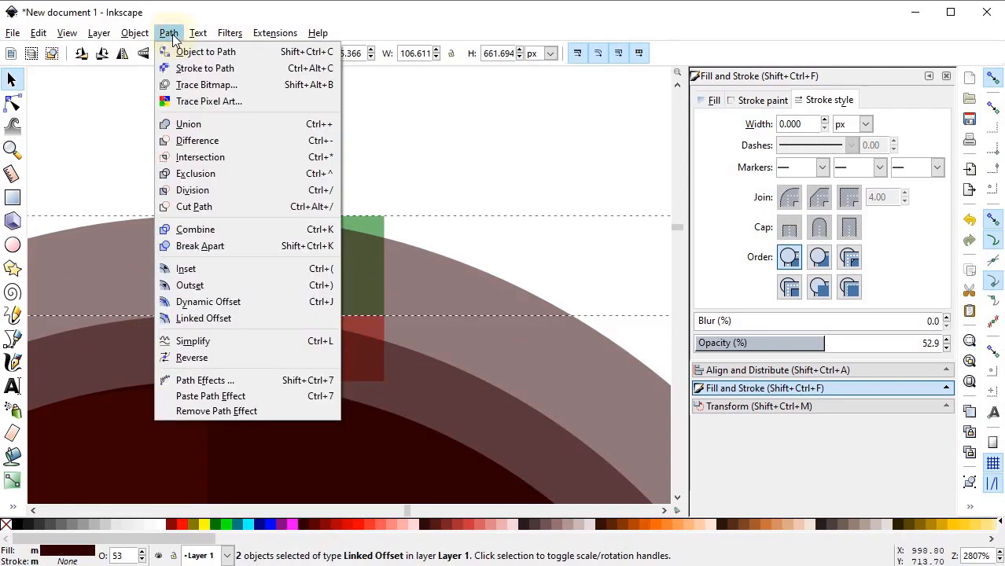
pyautogui.click(197, 141)
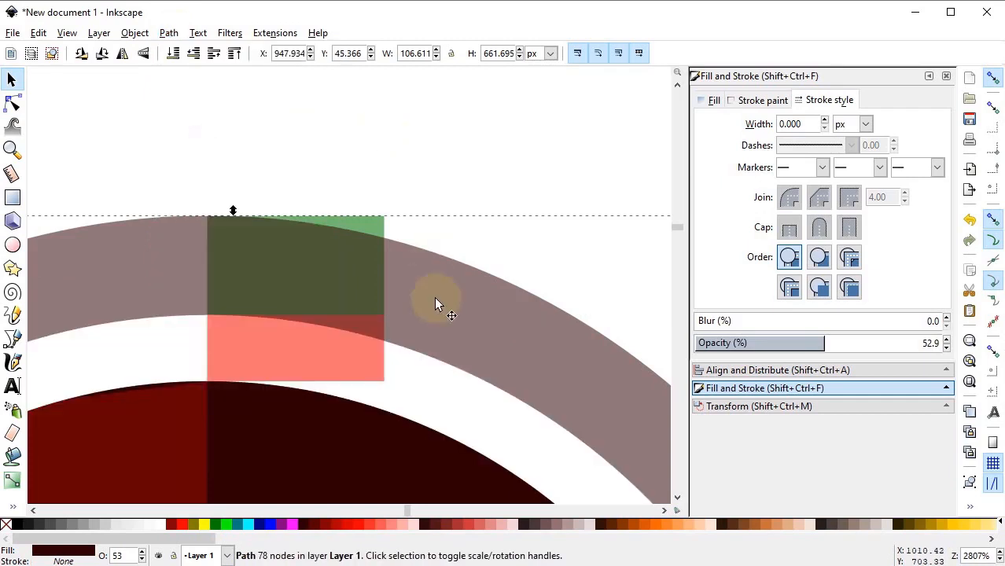
# Step: Give the sword's outline 100% opacity and a bright red fill, and delete the two guide rectangles
pyautogui.moveTo(824, 343); pyautogui.dragTo(953, 344)
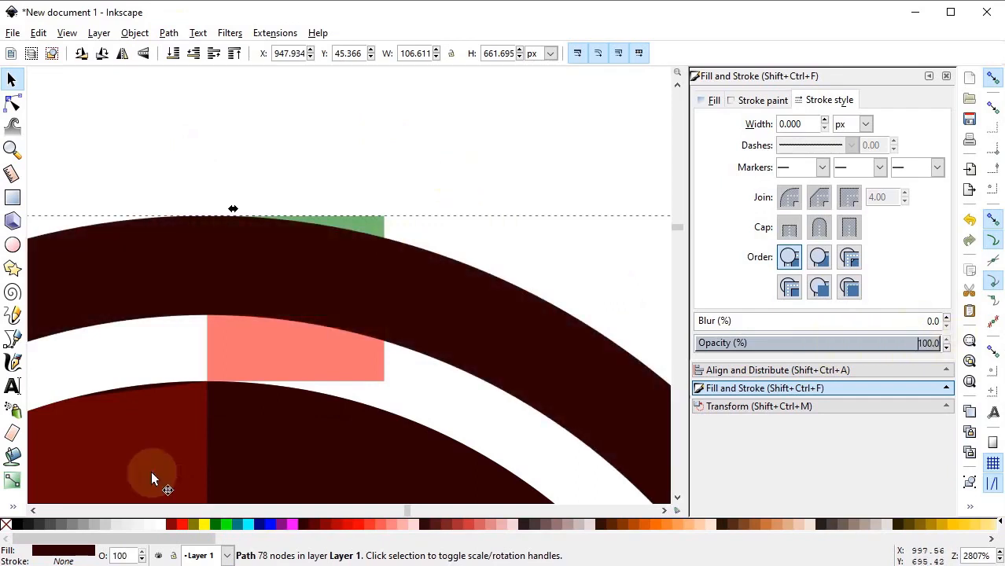
pyautogui.click(182, 524)
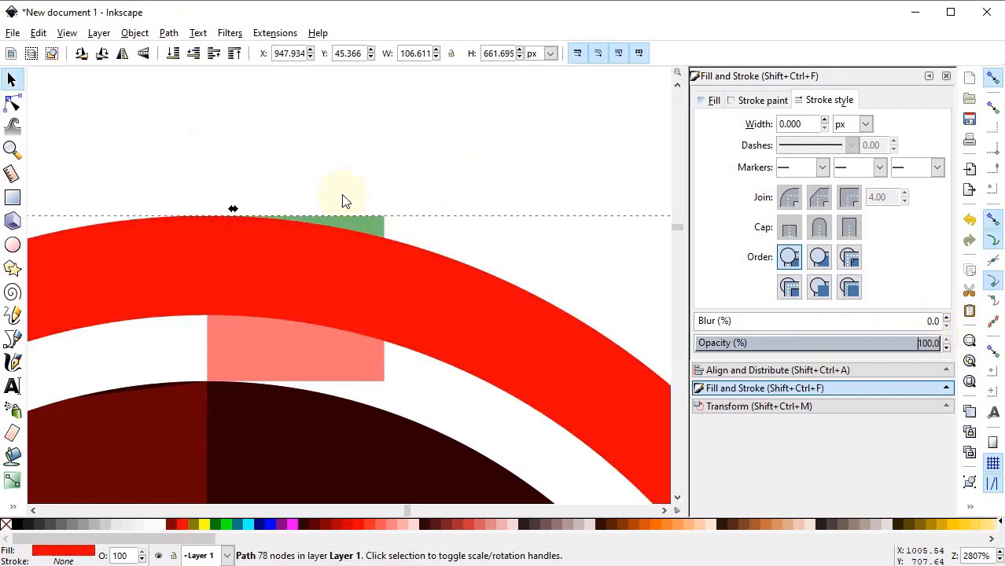
pyautogui.moveTo(460, 148); pyautogui.dragTo(184, 393)
pyautogui.press('Delete')
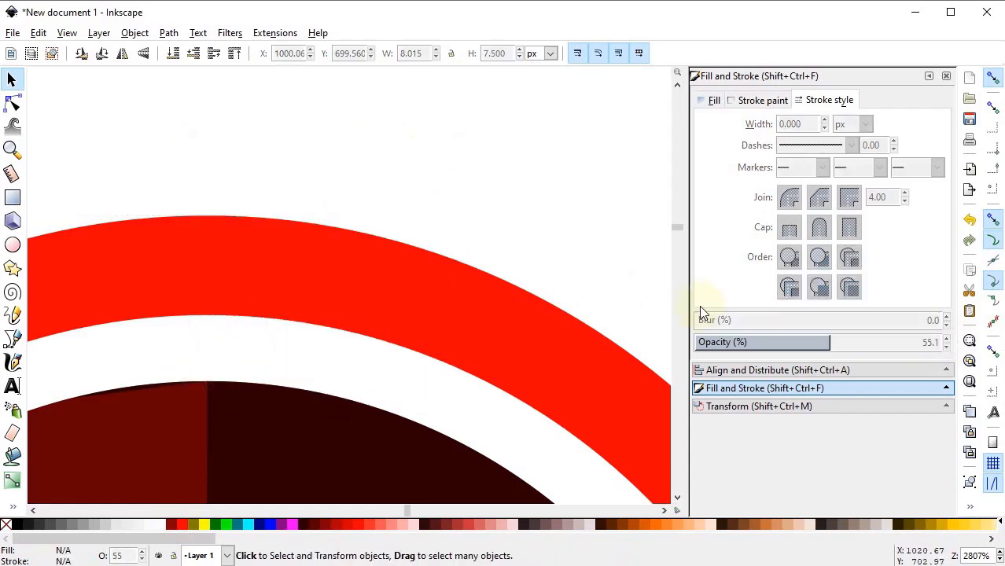
# Step: Select all parts of the sword with its outline and group them
pyautogui.click(970, 381)
pyautogui.click(526, 353)
pyautogui.moveTo(471, 444); pyautogui.dragTo(627, 69)
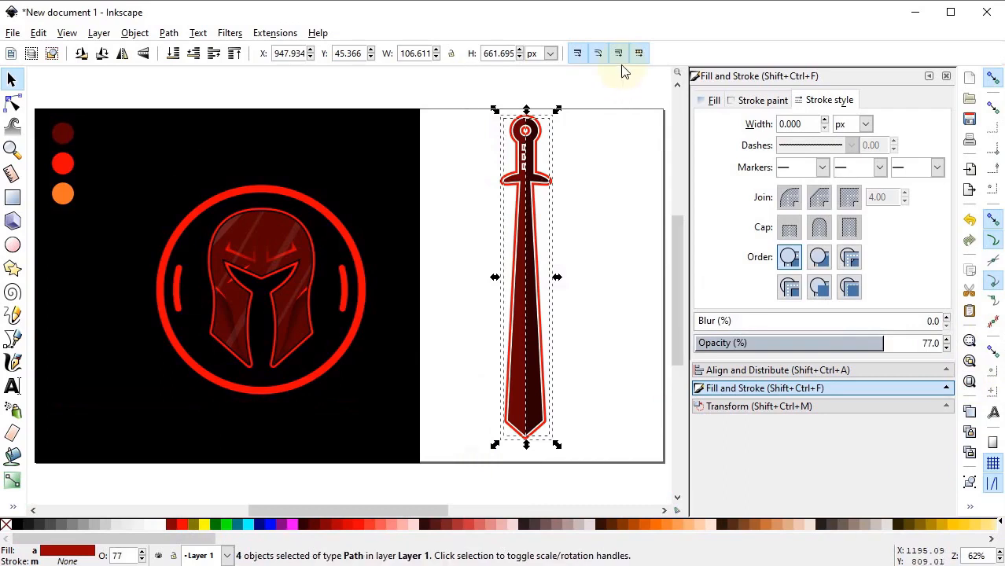
pyautogui.rightClick(527, 124)
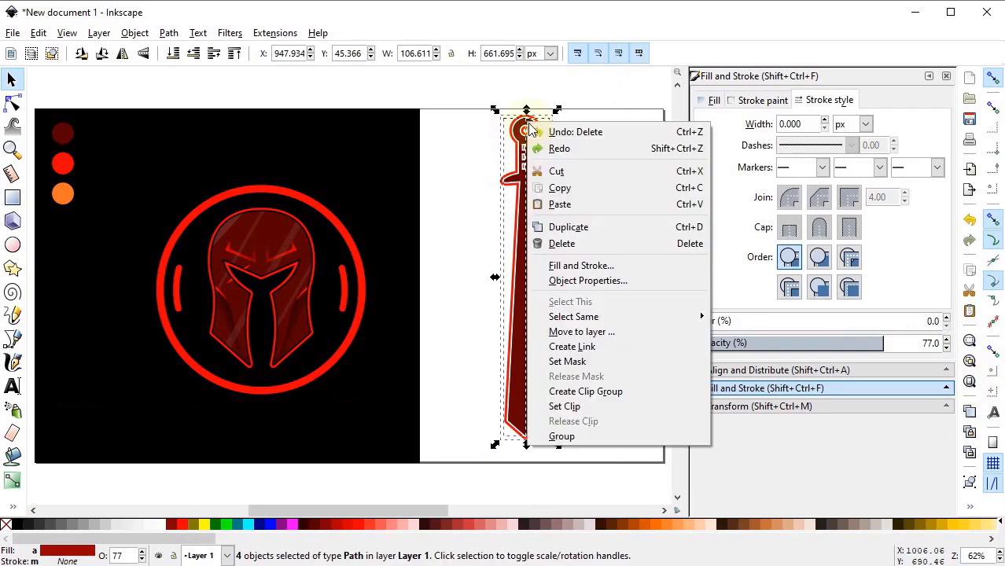
pyautogui.click(573, 437)
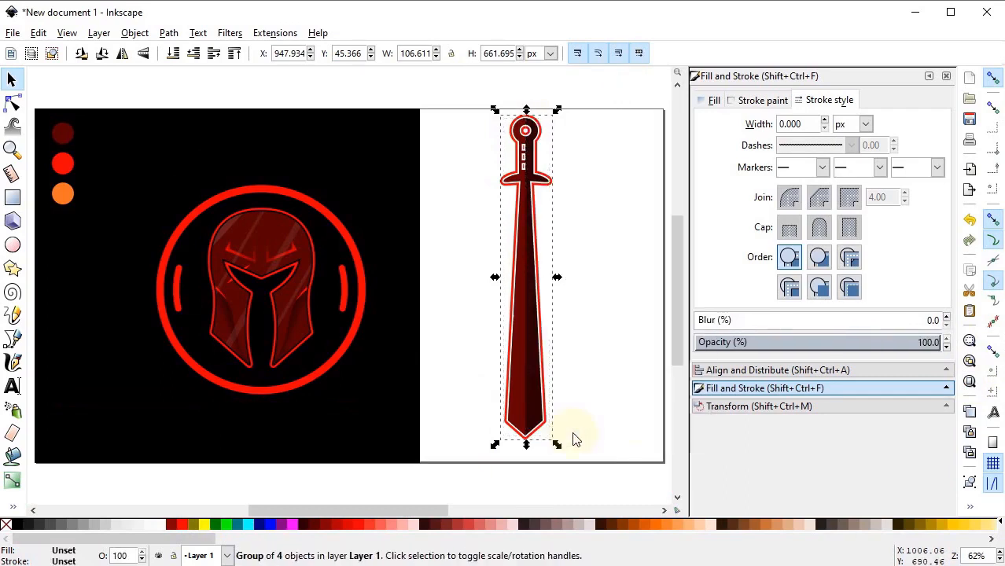
# Step: Rotate the sword group 45° clockwise
pyautogui.click(714, 407)
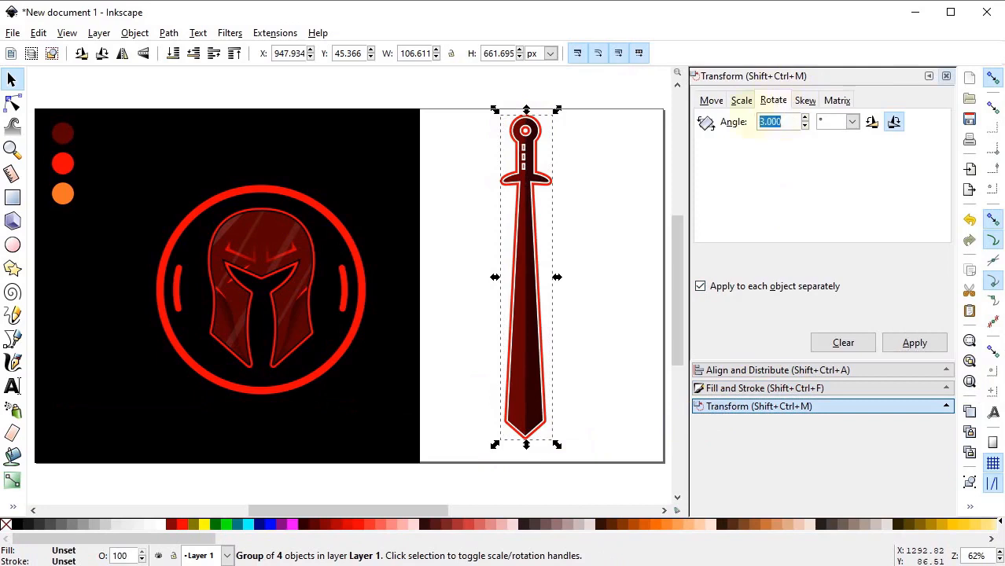
pyautogui.write('45')
pyautogui.click(914, 343)
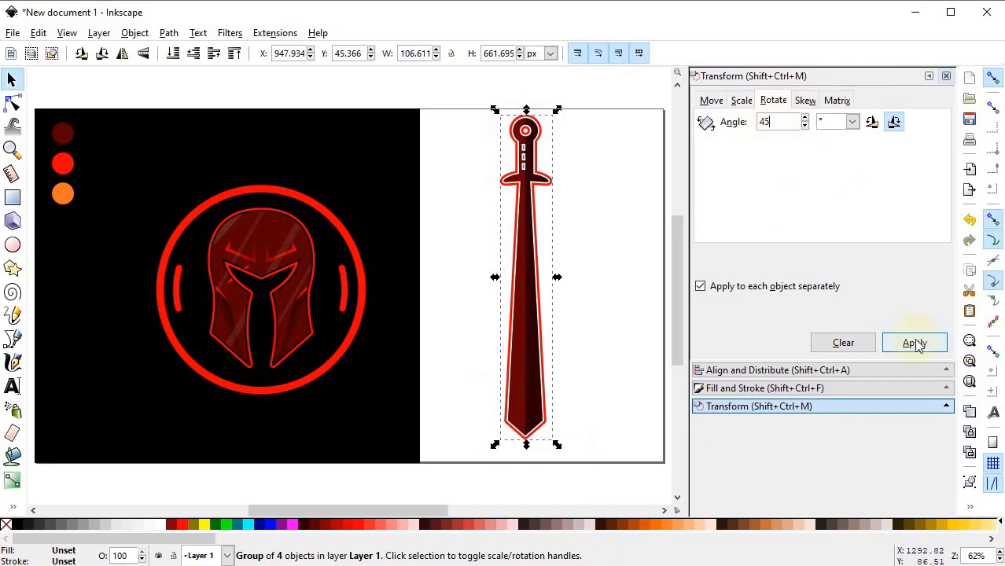
pyautogui.click(915, 343)
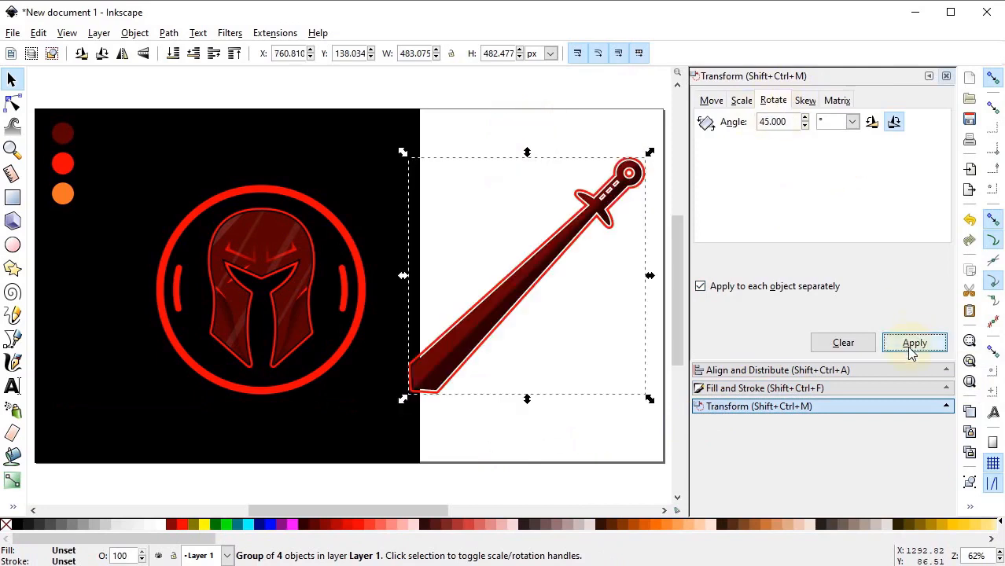
# Step: Duplicate the diagonal sword group and flip the copy horizontally to form a pair of crossed swords
pyautogui.rightClick(515, 286)
pyautogui.click(572, 376)
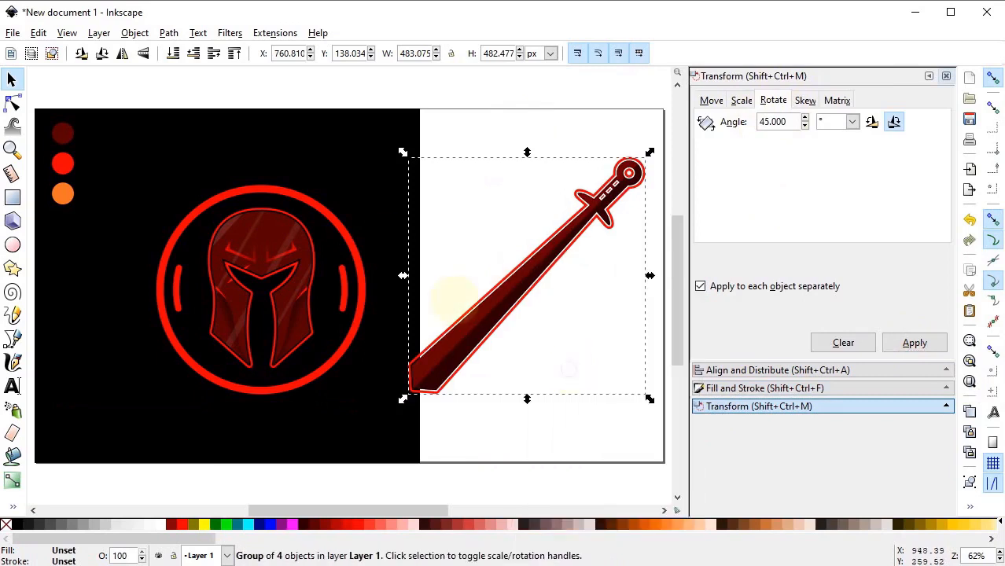
pyautogui.click(121, 53)
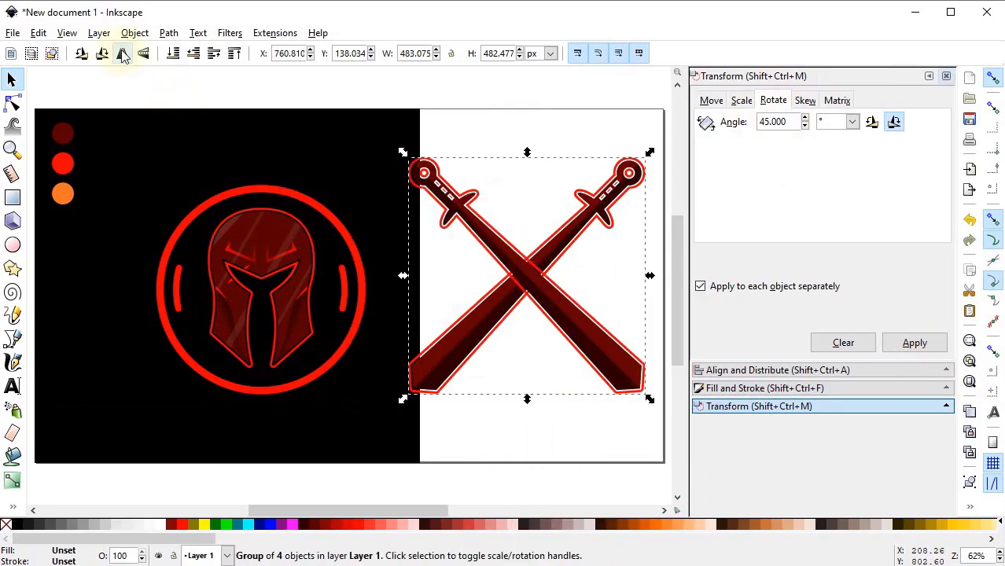
# Step: Select both crossed swords and group them
pyautogui.moveTo(358, 483); pyautogui.dragTo(669, 127)
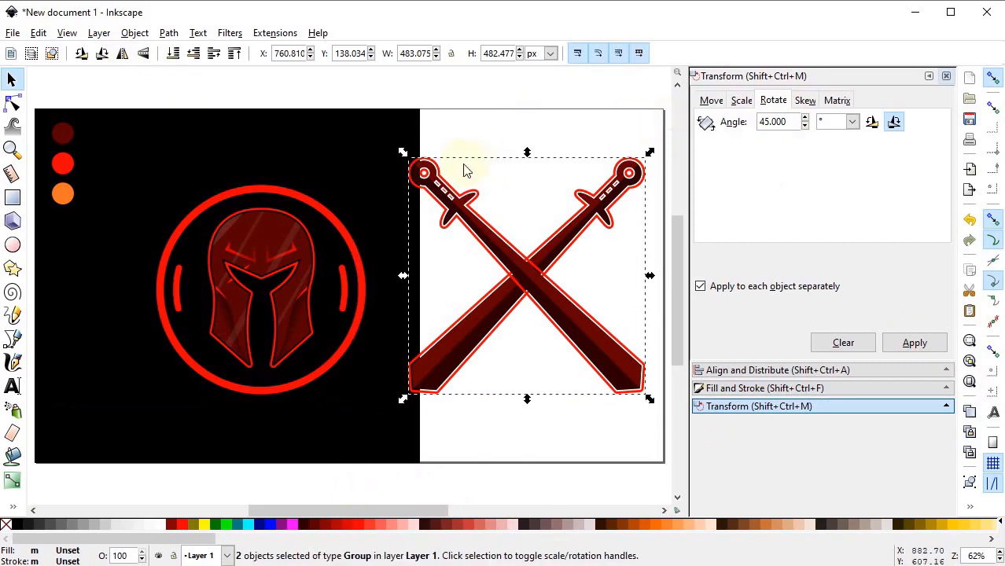
pyautogui.rightClick(425, 163)
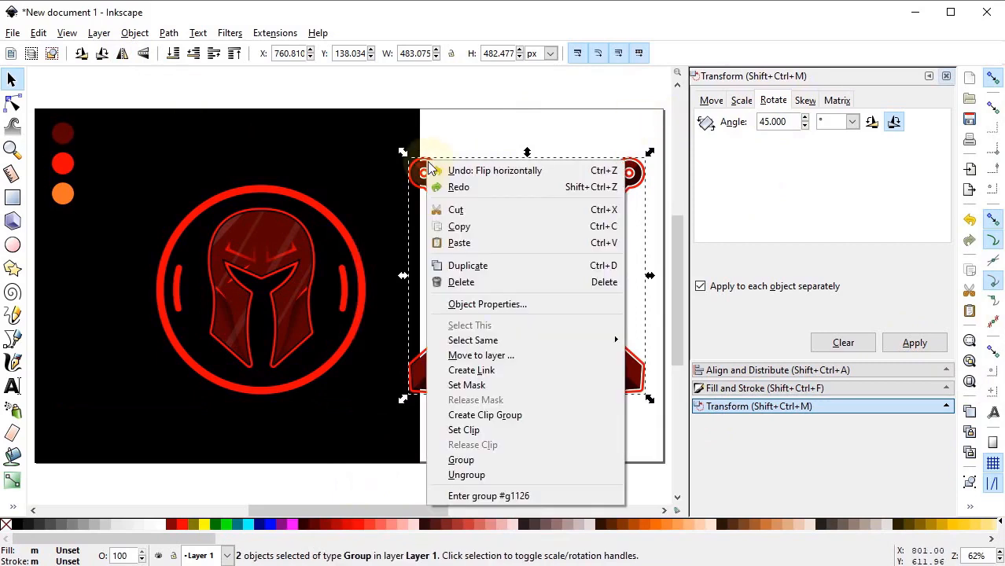
pyautogui.click(477, 463)
# Step: Move the crossed swords onto the helmet emblem, lower them behind it, and centre them horizontally on the circle with snapping off
pyautogui.moveTo(579, 348); pyautogui.dragTo(307, 319)
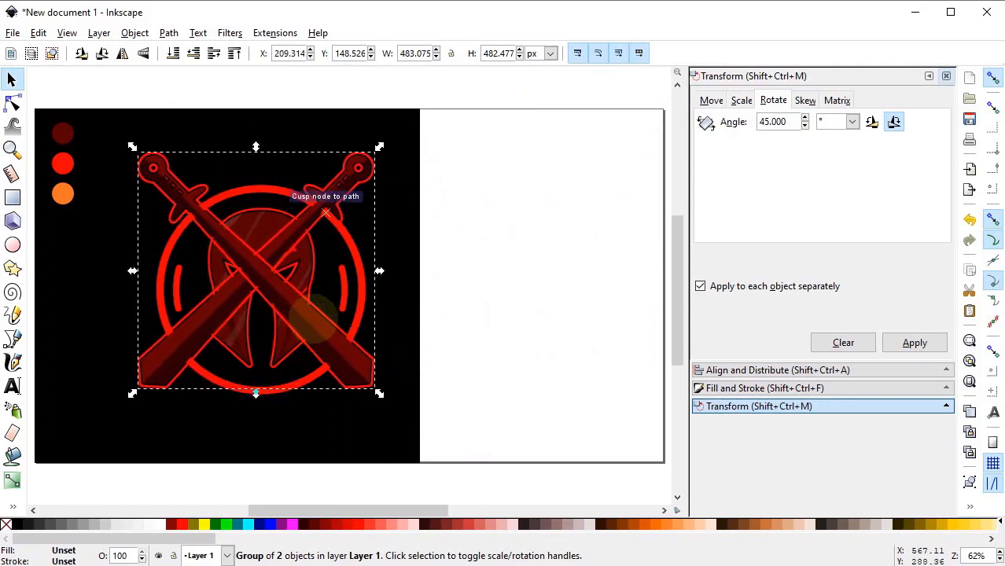
pyautogui.click(195, 55)
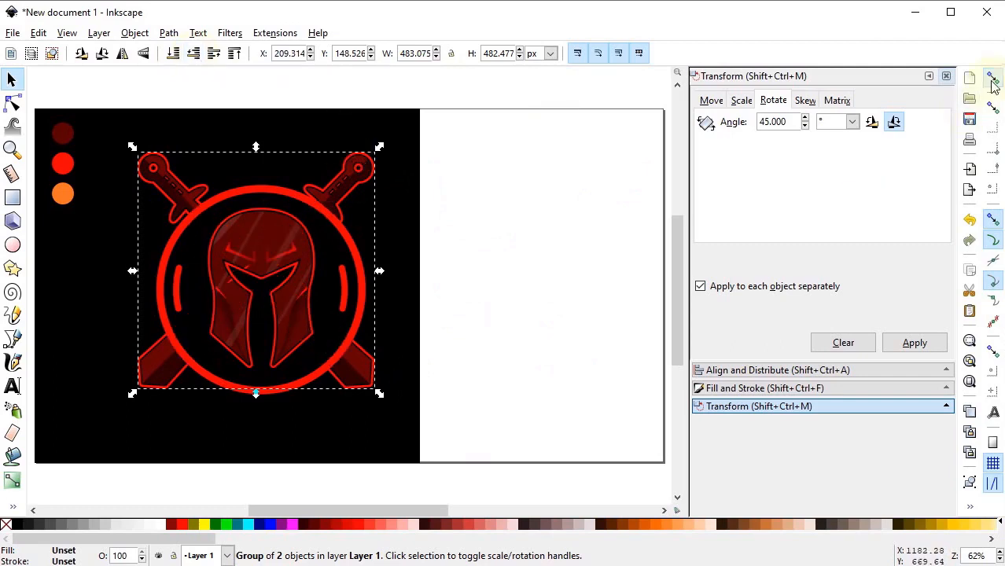
pyautogui.moveTo(343, 183); pyautogui.dragTo(353, 178)
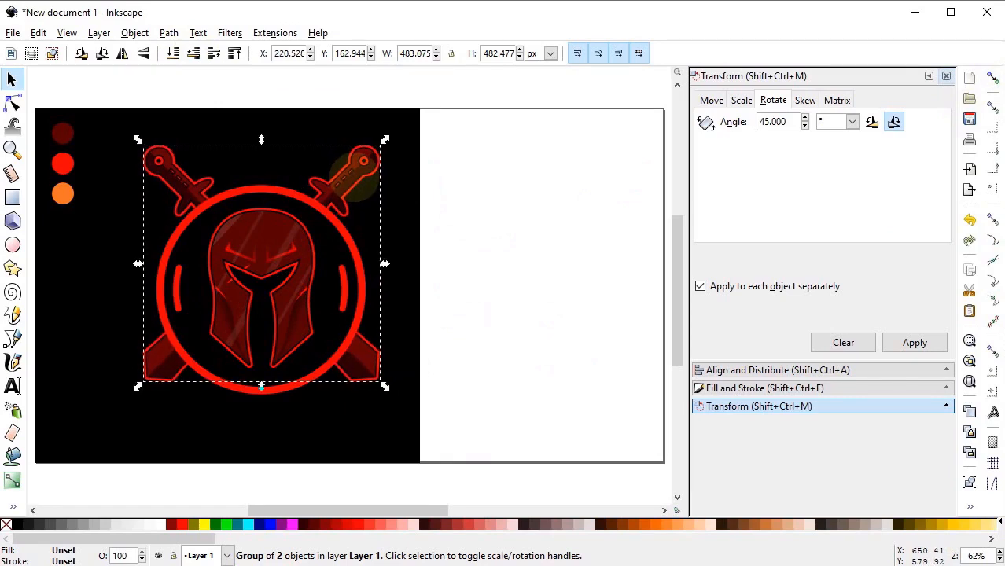
# Step: Widen the black background rectangle to the page's full 1280 px width
pyautogui.click(411, 228)
pyautogui.moveTo(423, 286); pyautogui.dragTo(668, 293)
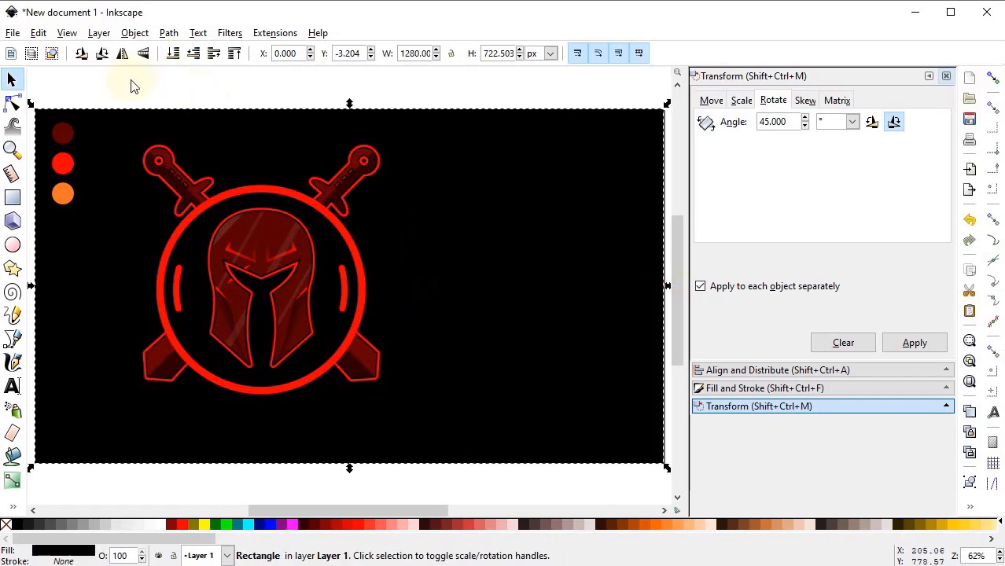
# Step: Group the crossed swords with the helmet emblem and move the whole logo to about the middle of the black background
pyautogui.moveTo(99, 85); pyautogui.dragTo(386, 398)
pyautogui.rightClick(299, 348)
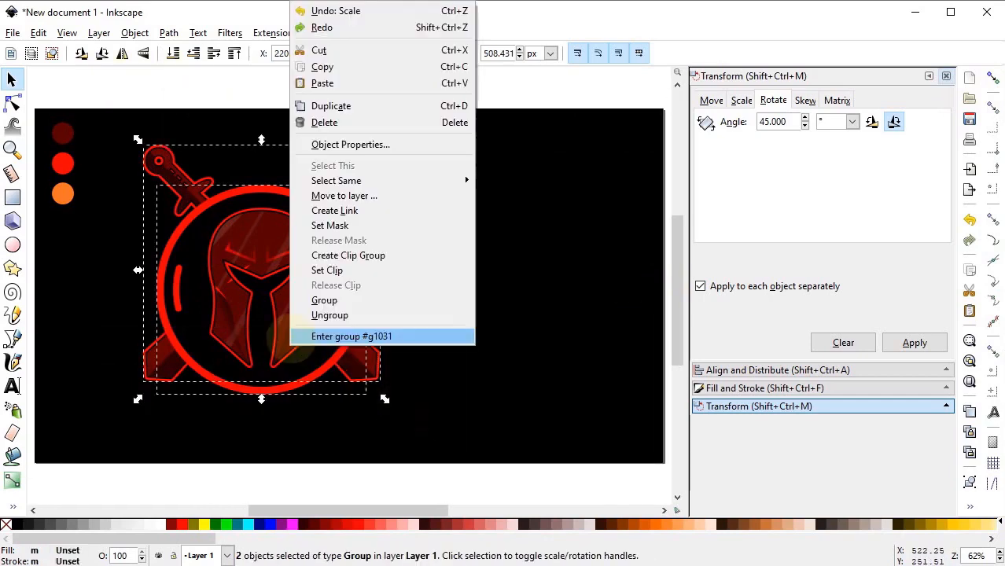
pyautogui.click(301, 300)
pyautogui.moveTo(293, 310); pyautogui.dragTo(370, 319)
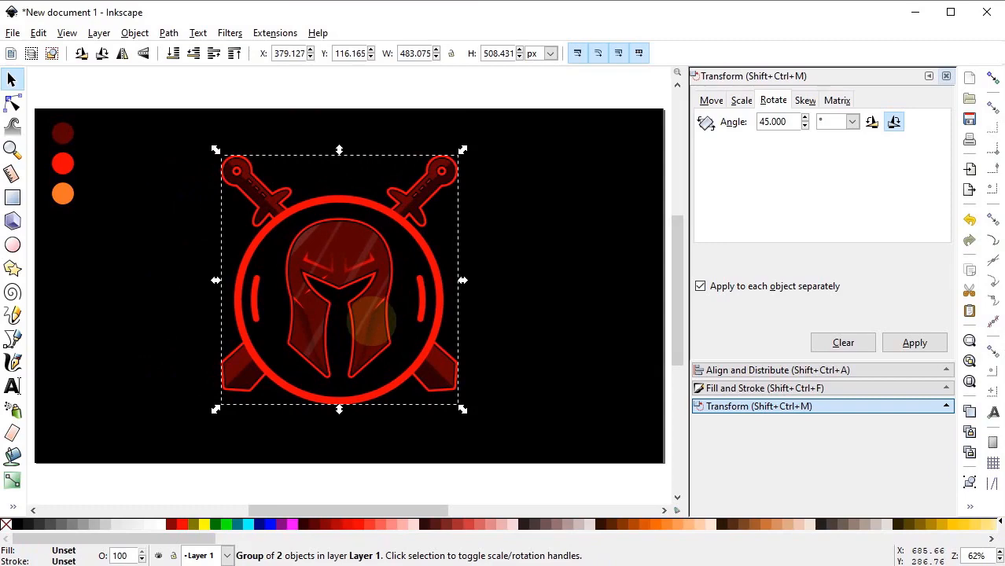